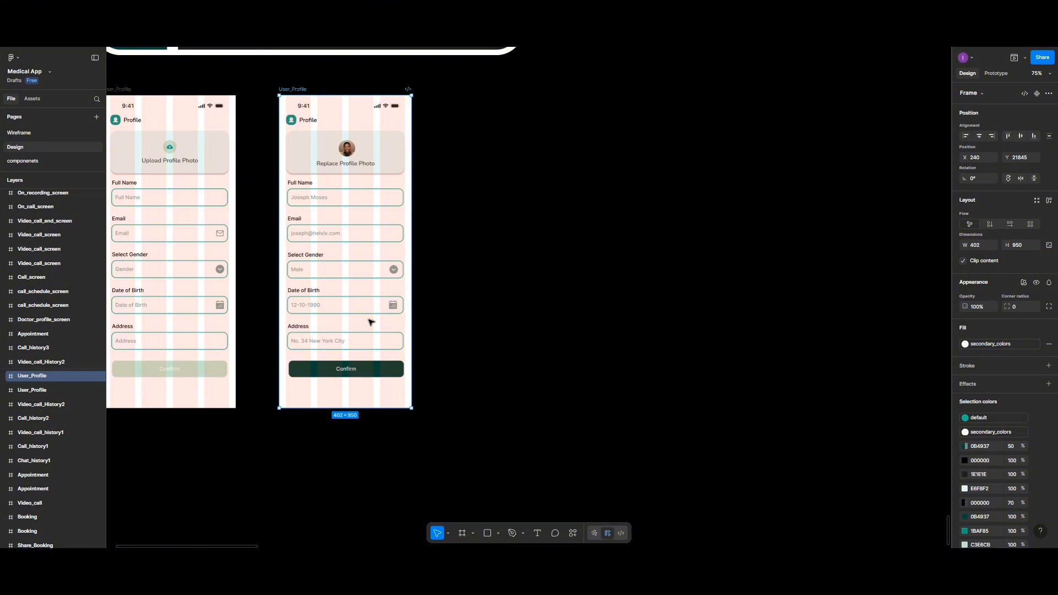
# - Duplicate the filled User_Profile frame beside the original and delete the copy's five form fields and Confirm button
pyautogui.scroll(2, 371, 323)
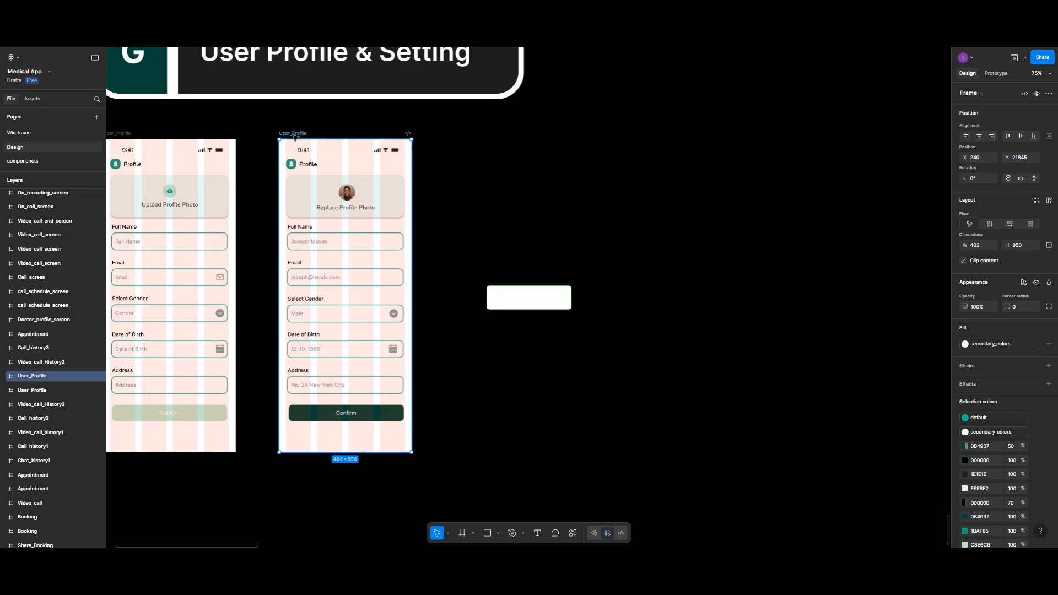
pyautogui.moveTo(294, 136); pyautogui.dragTo(477, 142)
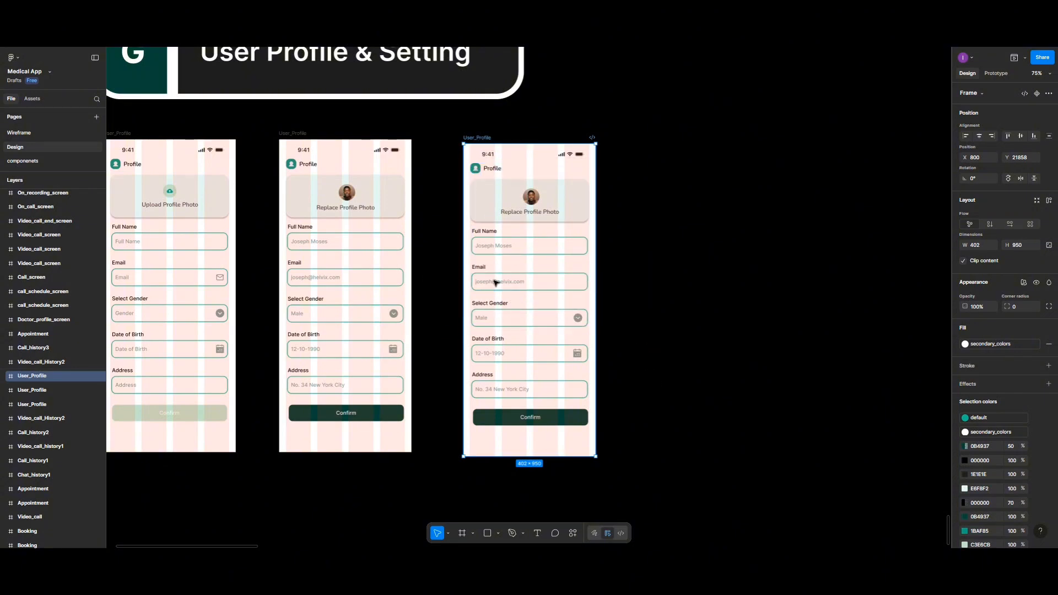
pyautogui.click(523, 248)
pyautogui.keyDown('shift'); pyautogui.click(518, 281); pyautogui.keyUp('shift')
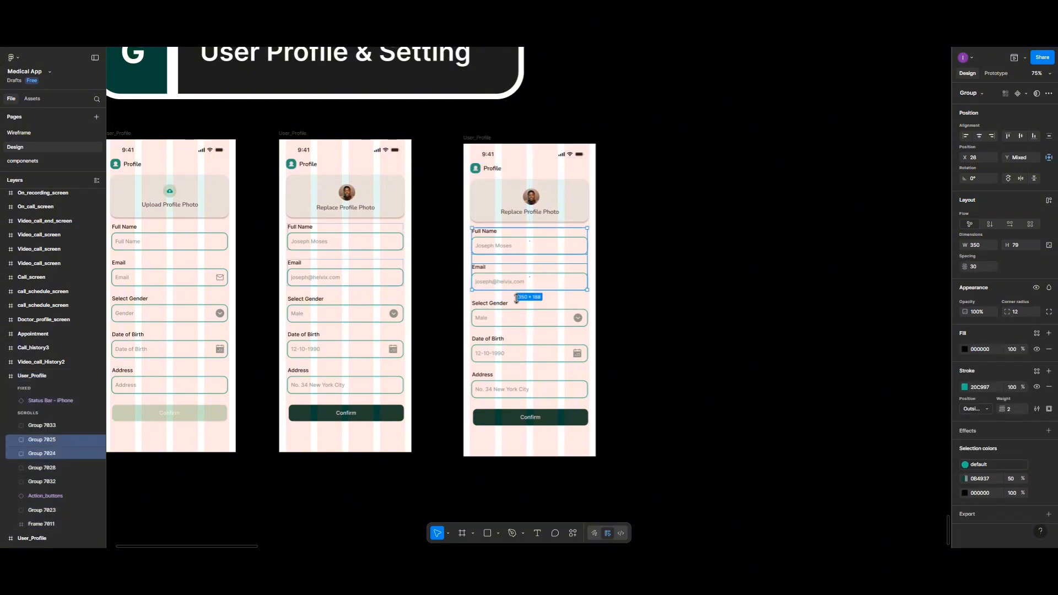
pyautogui.keyDown('shift'); pyautogui.click(516, 312); pyautogui.keyUp('shift')
pyautogui.keyDown('shift'); pyautogui.click(515, 348); pyautogui.keyUp('shift')
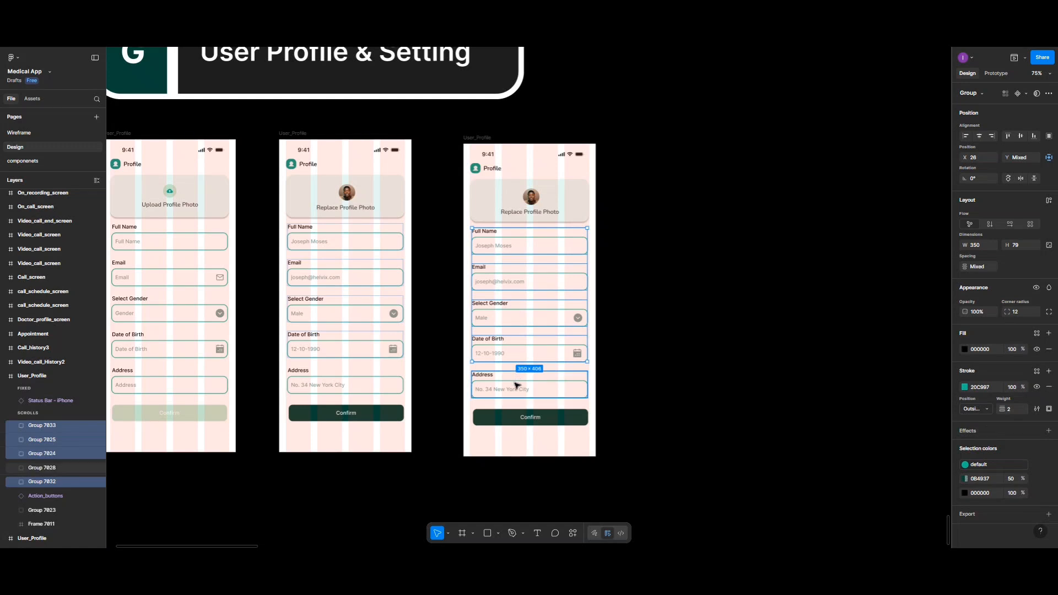
pyautogui.keyDown('shift'); pyautogui.click(516, 388); pyautogui.keyUp('shift')
pyautogui.keyDown('shift'); pyautogui.click(512, 419); pyautogui.keyUp('shift')
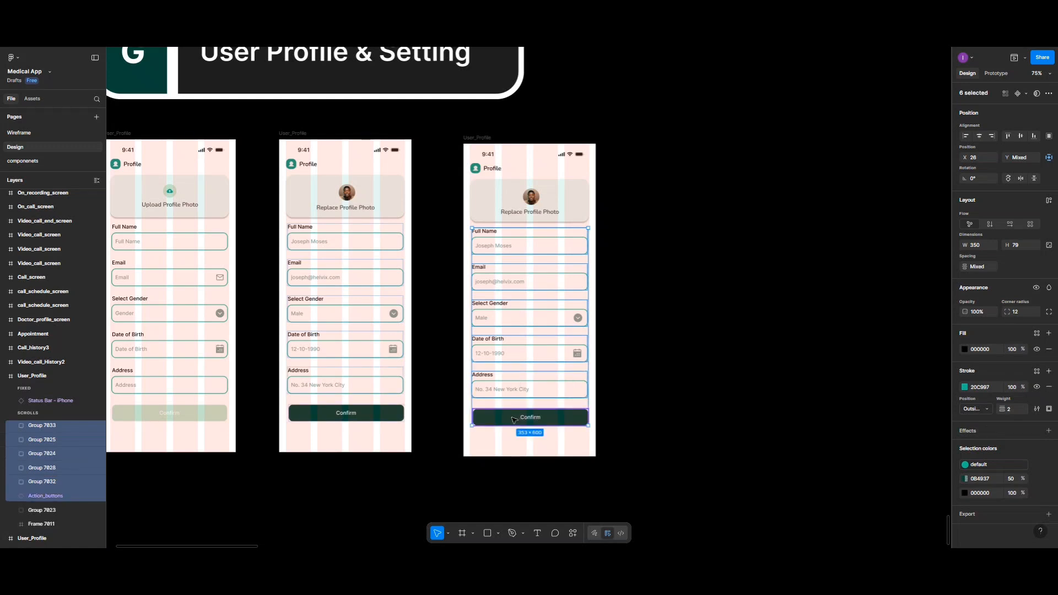
pyautogui.press('Delete')
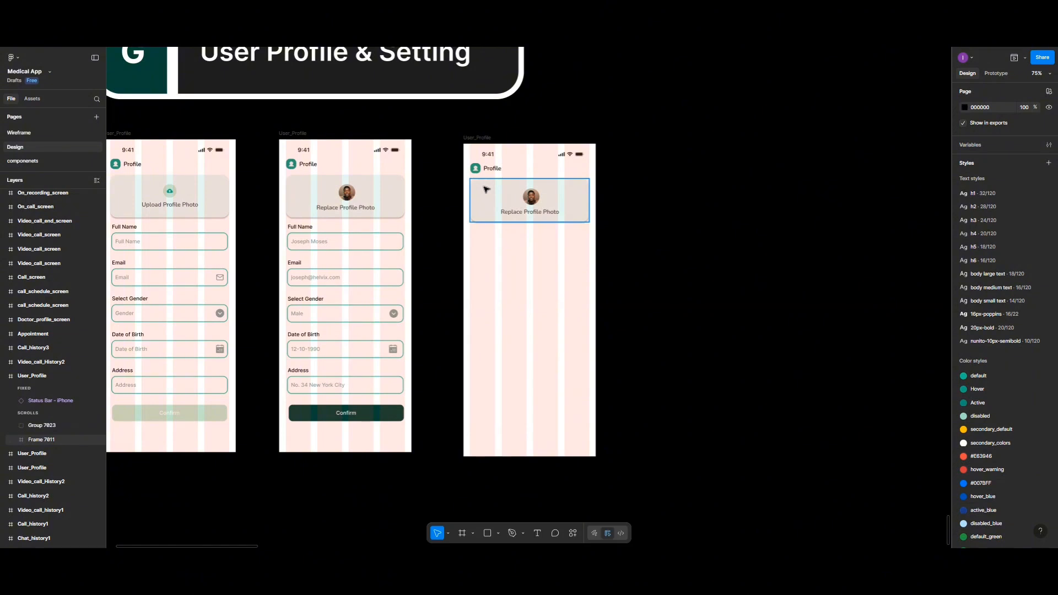
# - Move the avatar and the "Replace Profile Photo" text out of their card in the copied frame, and delete the empty card
pyautogui.click(531, 199)
pyautogui.doubleClick(530, 196)
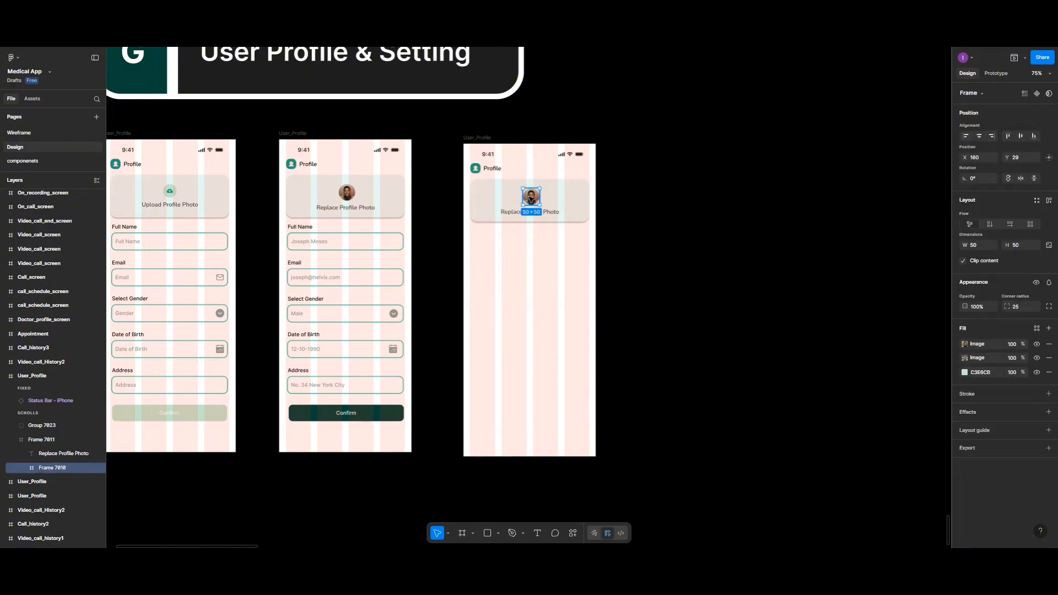
pyautogui.moveTo(531, 197); pyautogui.dragTo(512, 248)
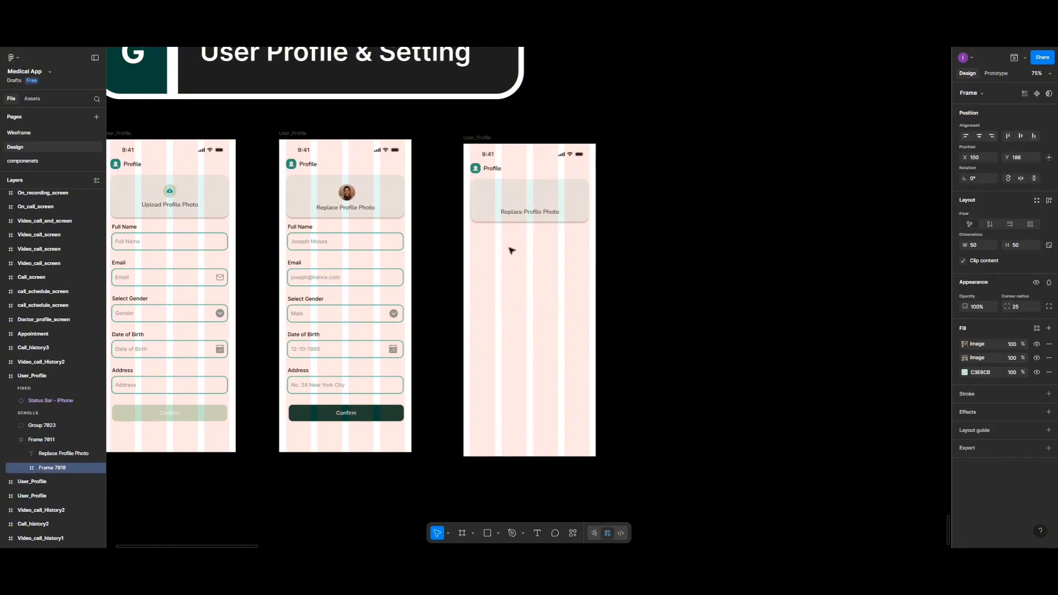
pyautogui.doubleClick(524, 214)
pyautogui.moveTo(524, 213); pyautogui.dragTo(518, 269)
pyautogui.click(527, 210)
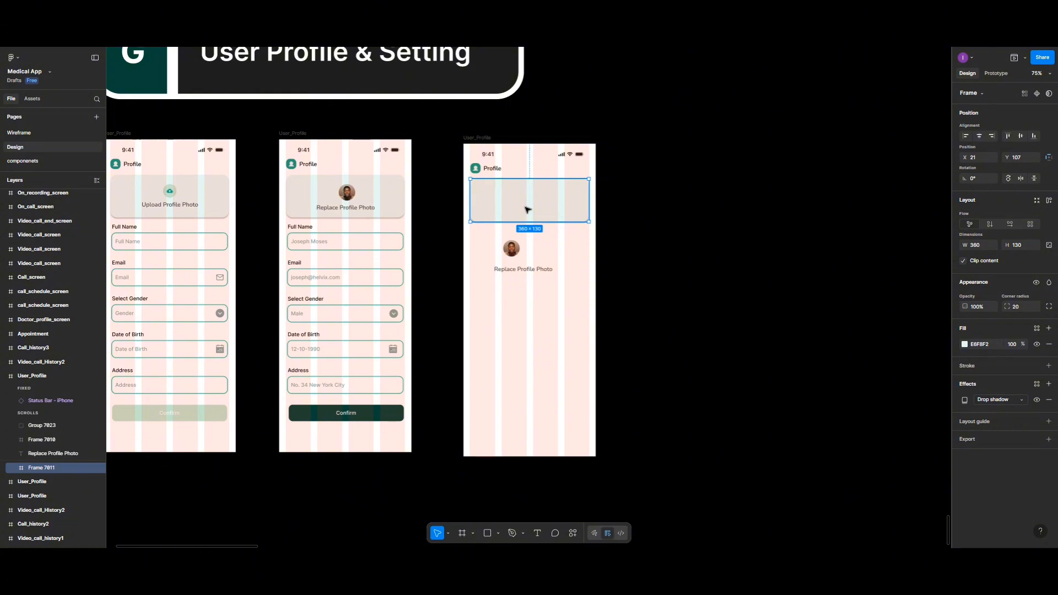
pyautogui.press('Delete')
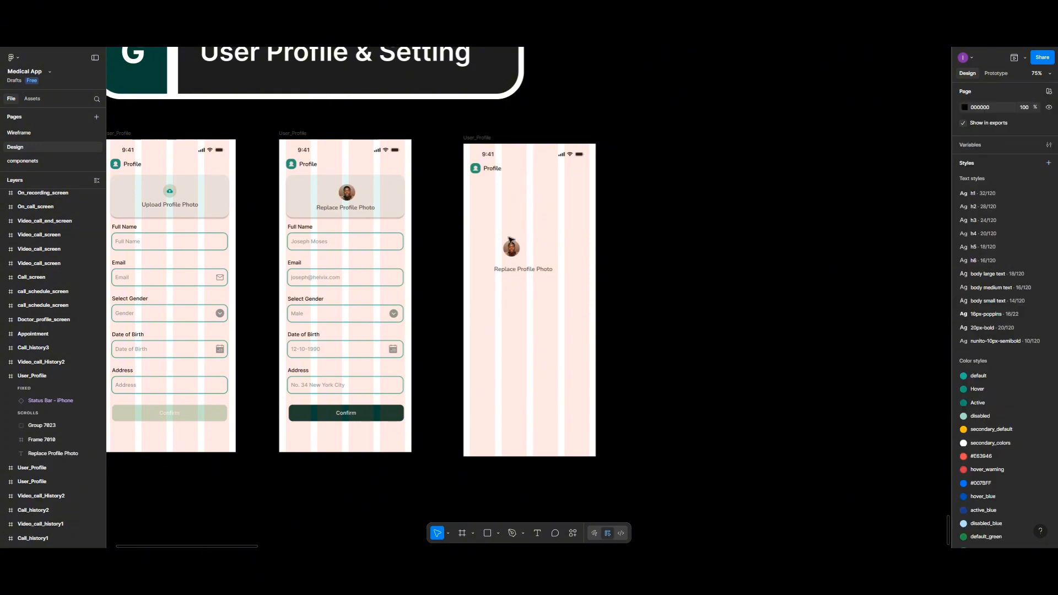
# - Move the avatar directly below the Profile header, aligned with the first column edge at X 20, Y 113
pyautogui.scroll(3, 476, 171)
pyautogui.scroll(5, 477, 173)
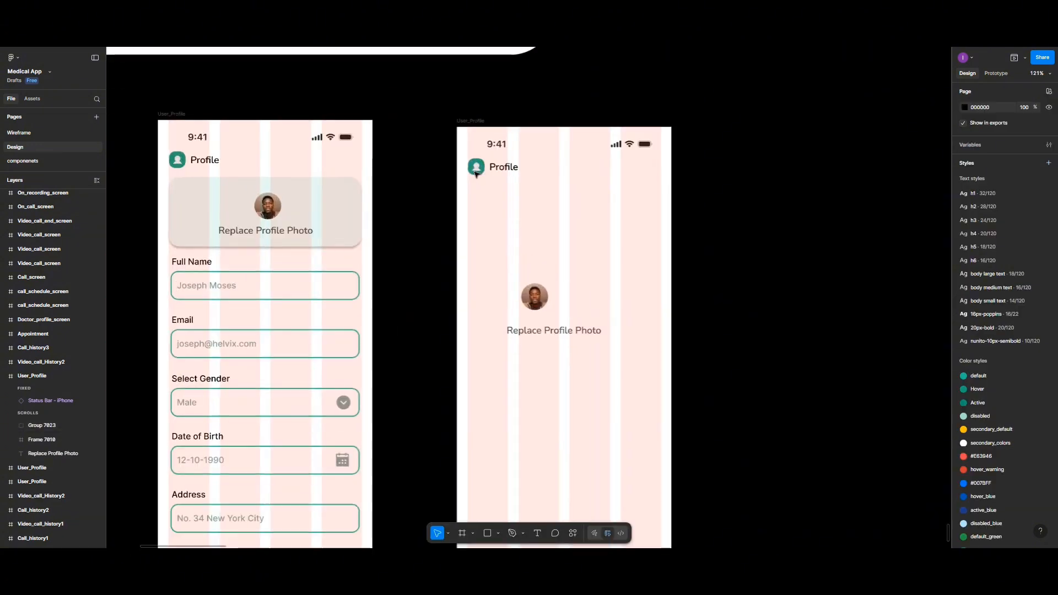
pyautogui.hscroll(3, 478, 181)
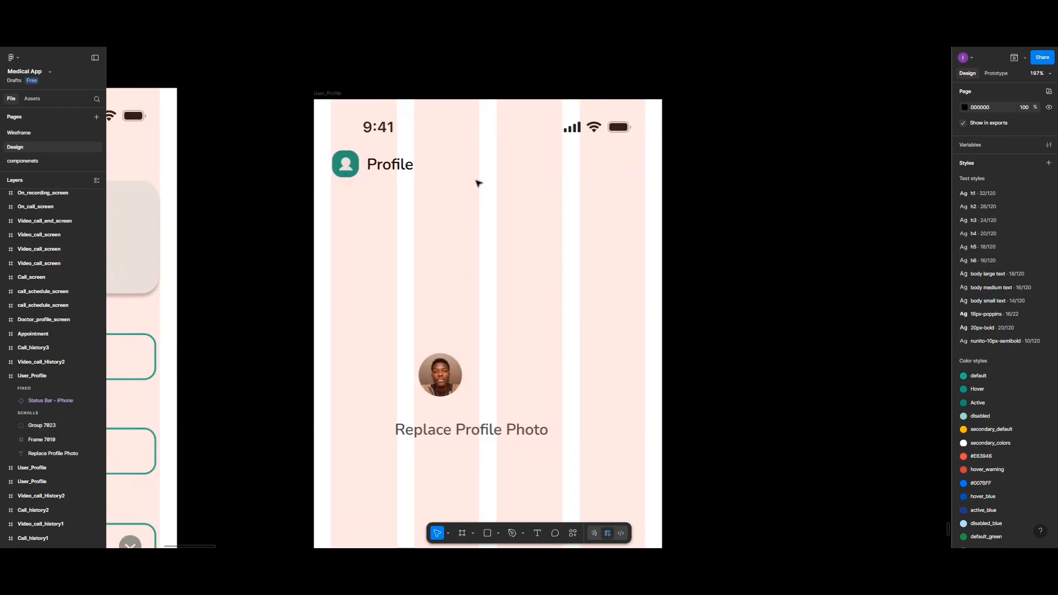
pyautogui.scroll(-2, 477, 182)
pyautogui.scroll(1, 478, 182)
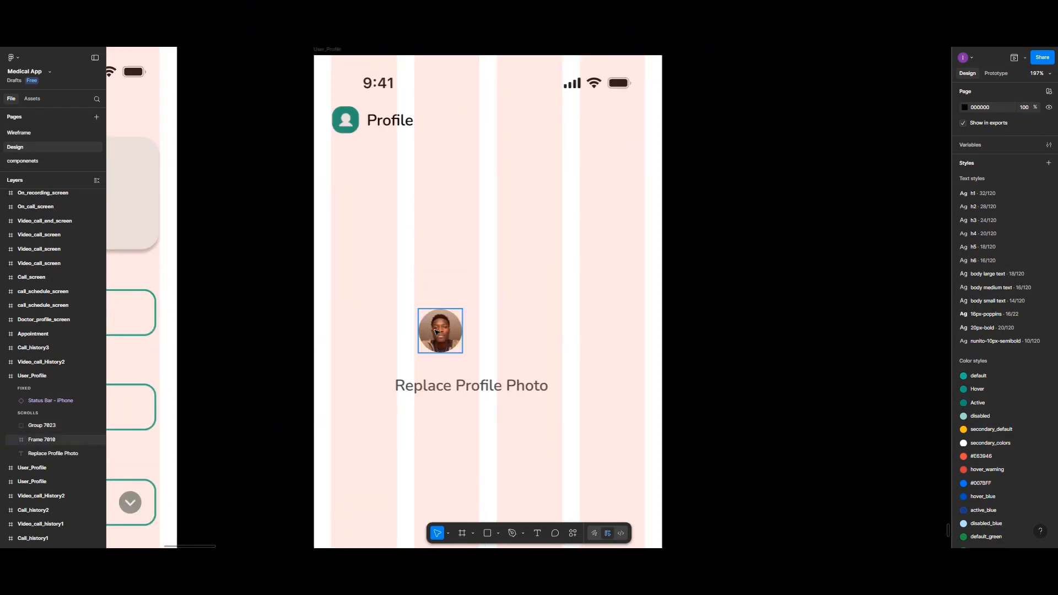
pyautogui.moveTo(436, 332); pyautogui.dragTo(347, 175)
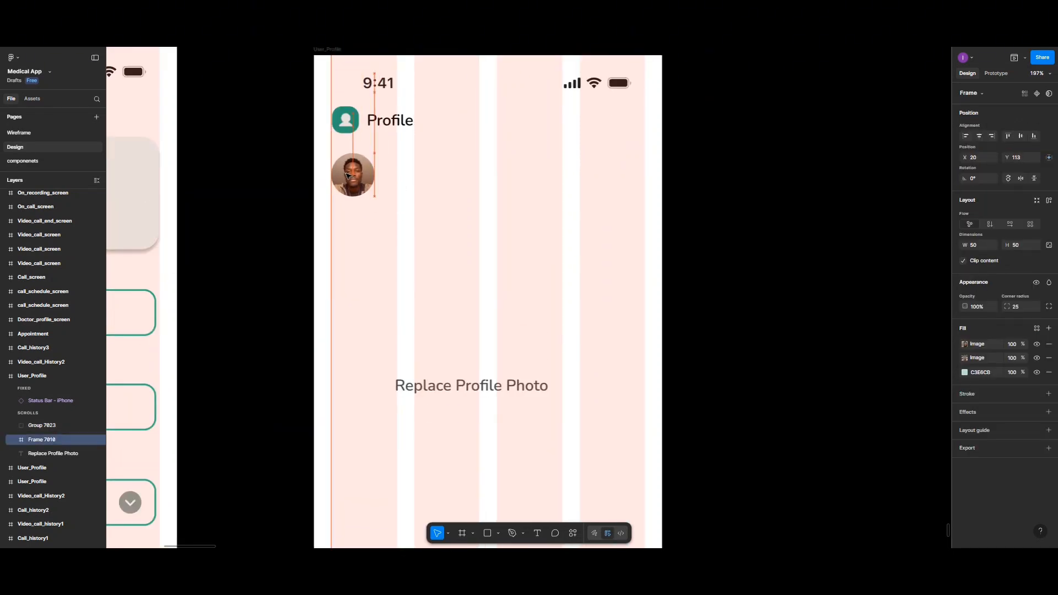
# - Place the "Replace Profile Photo" text below the avatar at X 20, Y 171, and change its wording to "Edit Profile"
pyautogui.moveTo(460, 382); pyautogui.dragTo(401, 218)
pyautogui.doubleClick(401, 217)
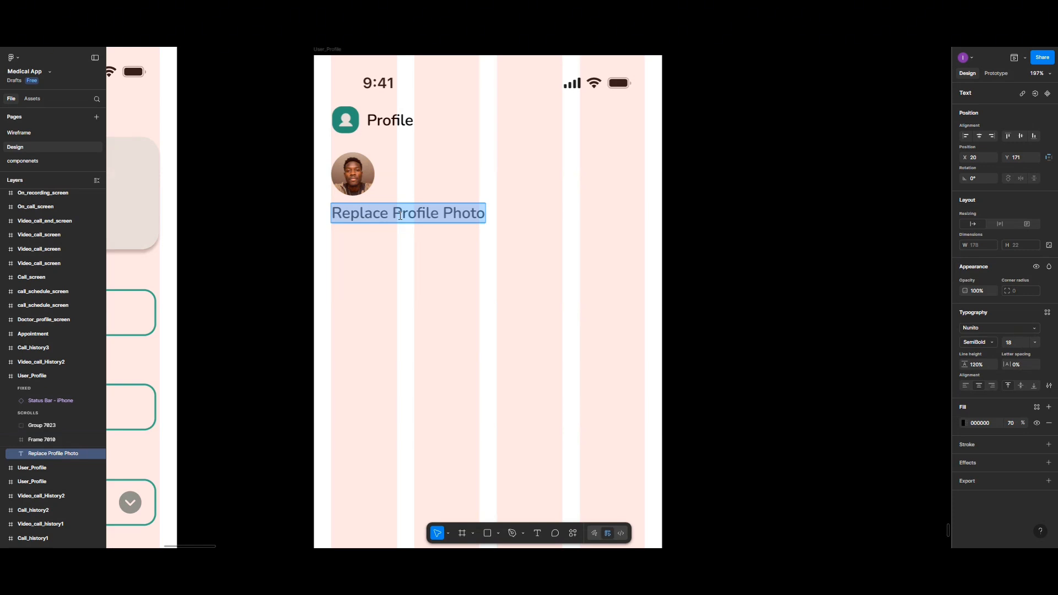
pyautogui.write('Edi')
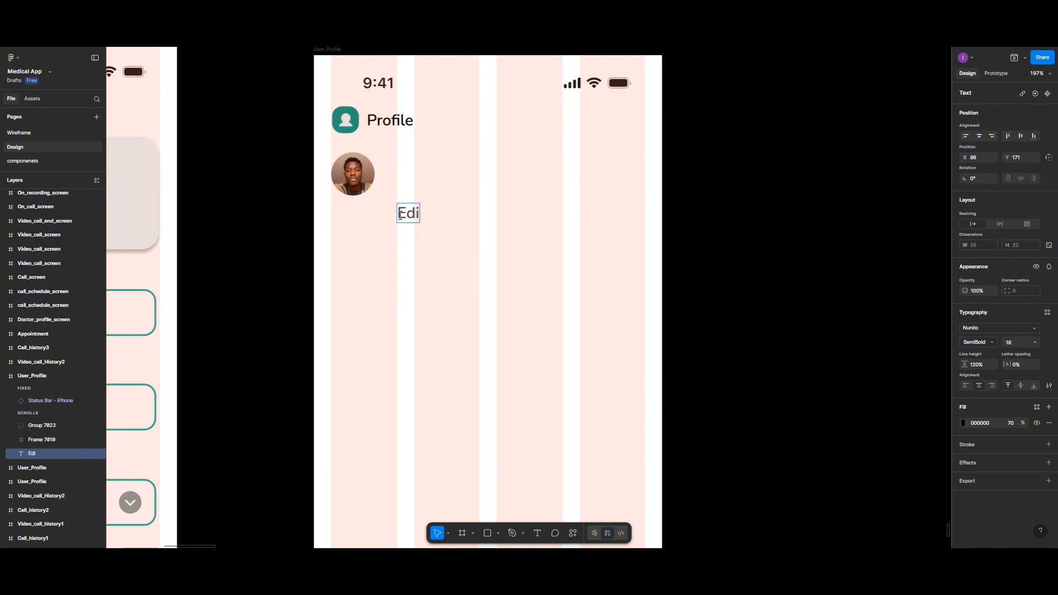
pyautogui.write('t P')
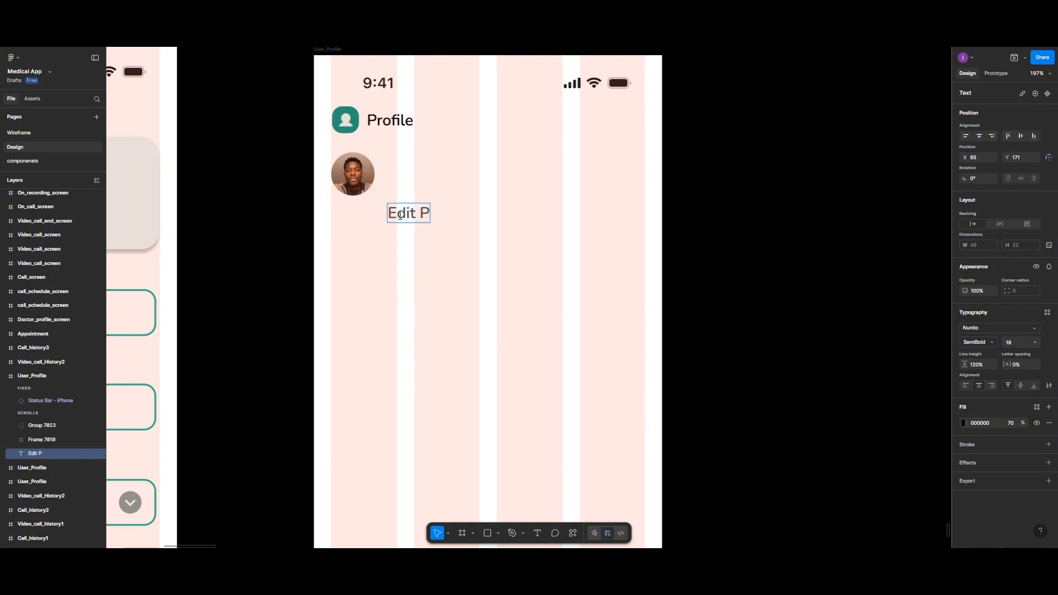
pyautogui.write('rofile')
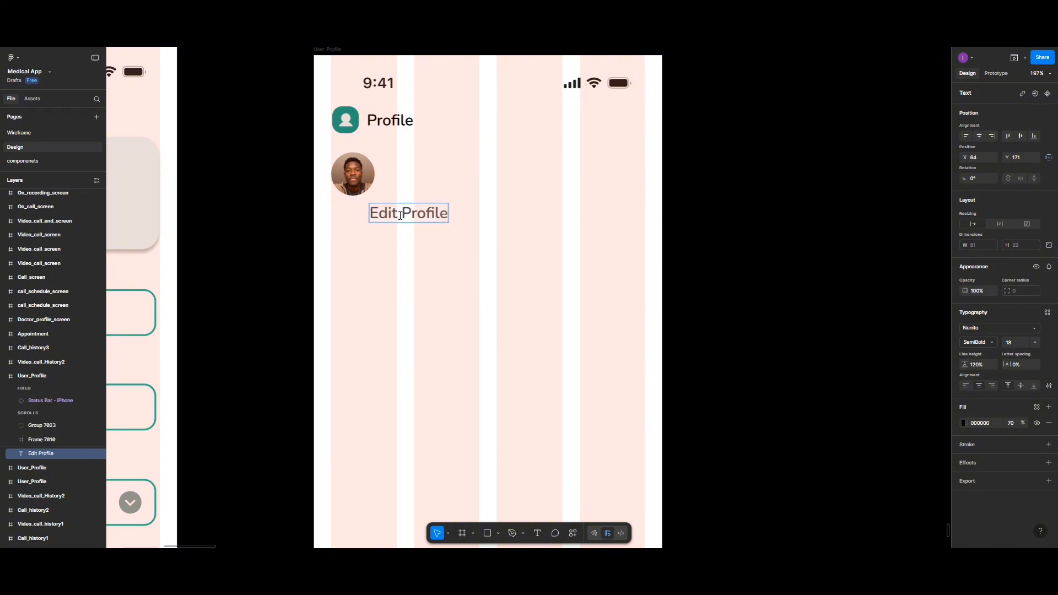
pyautogui.press('Escape')
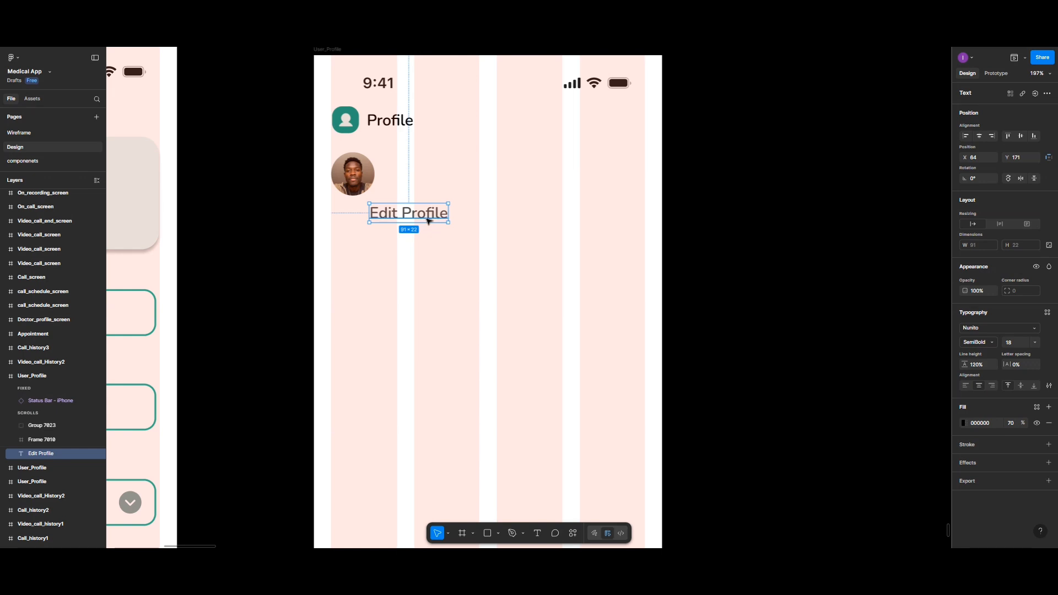
# - Wrap the Edit Profile text in an auto layout frame with a gap of 10 and a vertical padding of 8
pyautogui.hotkey('shift', 'a')
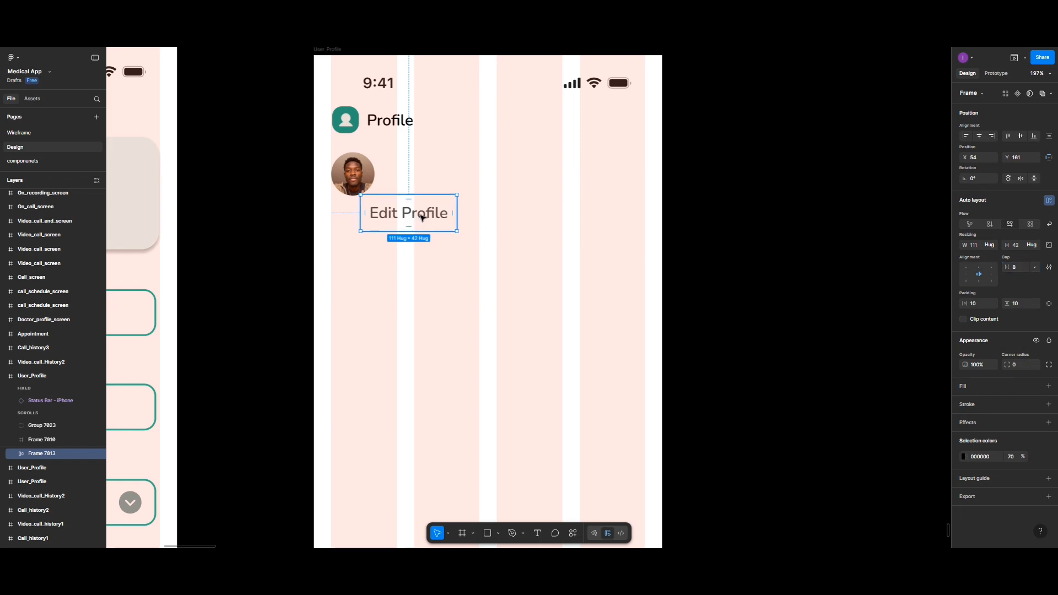
pyautogui.hotkey('ctrl', 'z')
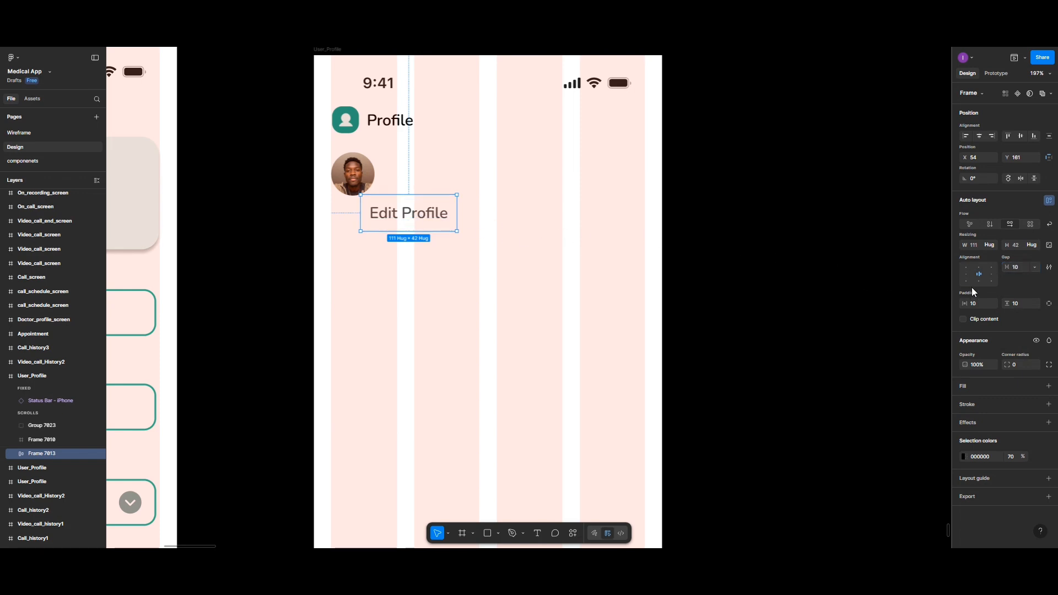
pyautogui.click(1021, 304)
pyautogui.write('8')
pyautogui.press('Return')
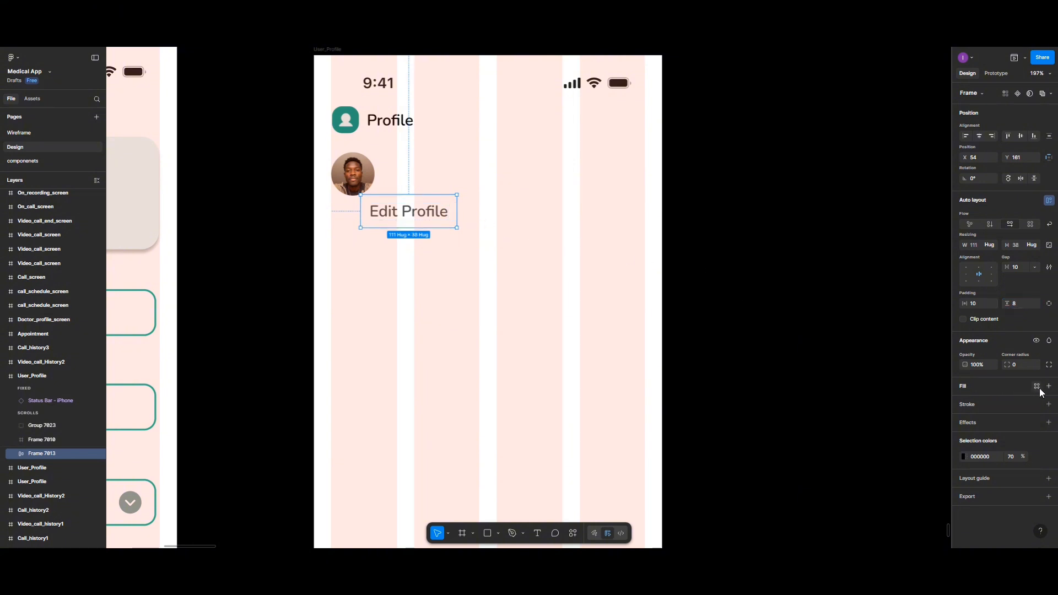
# - Add a black stroke of weight 1 to the Edit Profile frame and set its corner radius to 20
pyautogui.click(1048, 404)
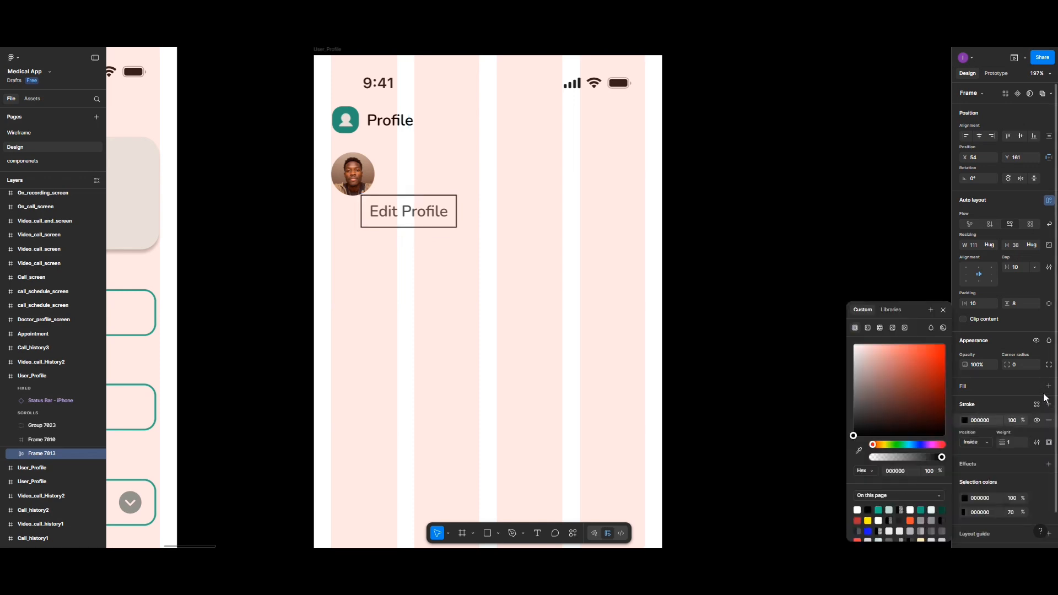
pyautogui.click(1020, 367)
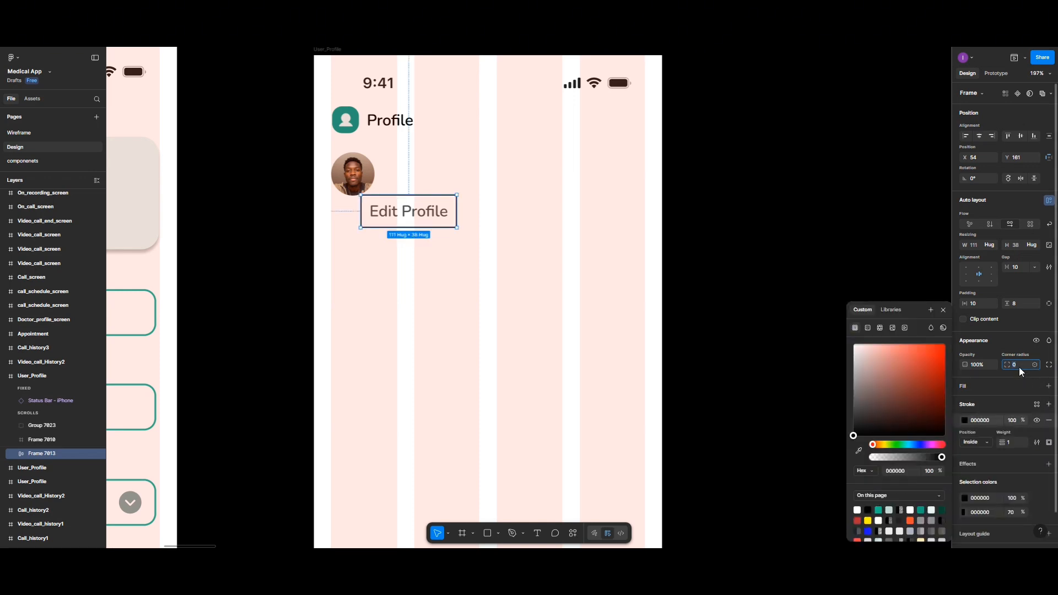
pyautogui.write('10')
pyautogui.press('Return')
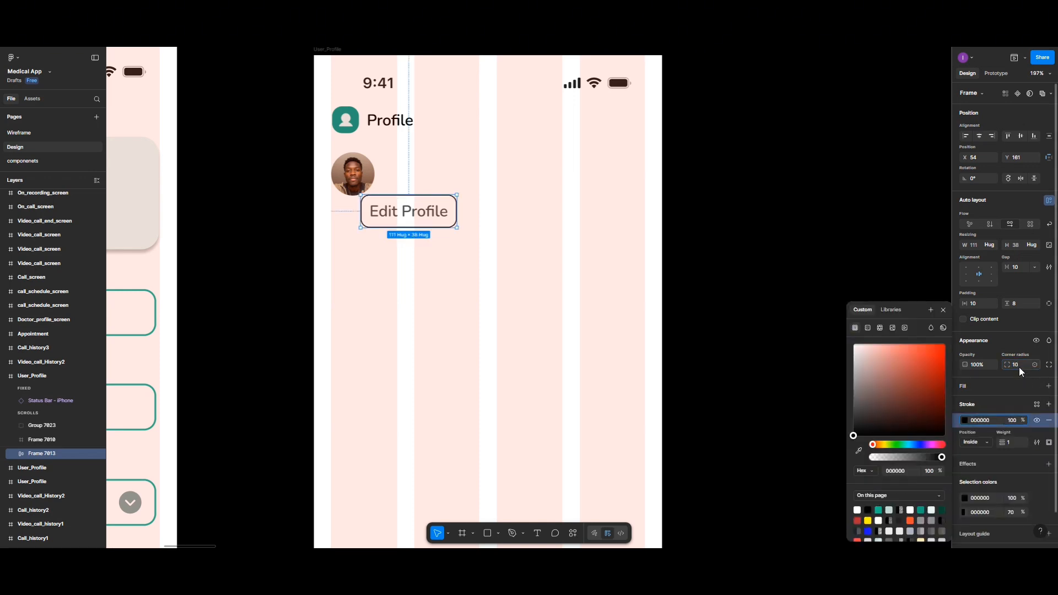
pyautogui.click(1019, 367)
pyautogui.write('1')
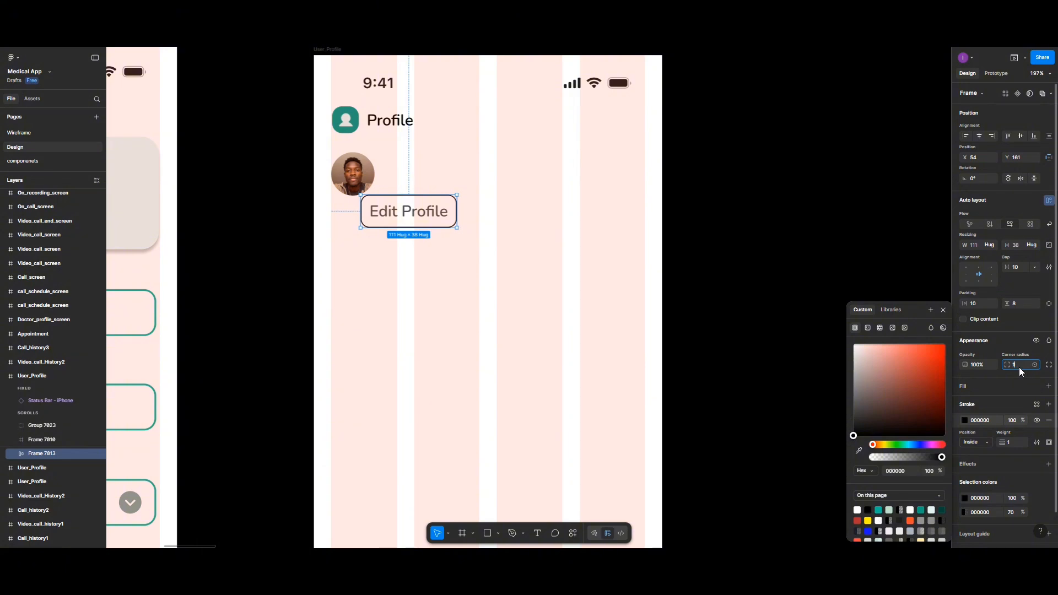
pyautogui.press('Return')
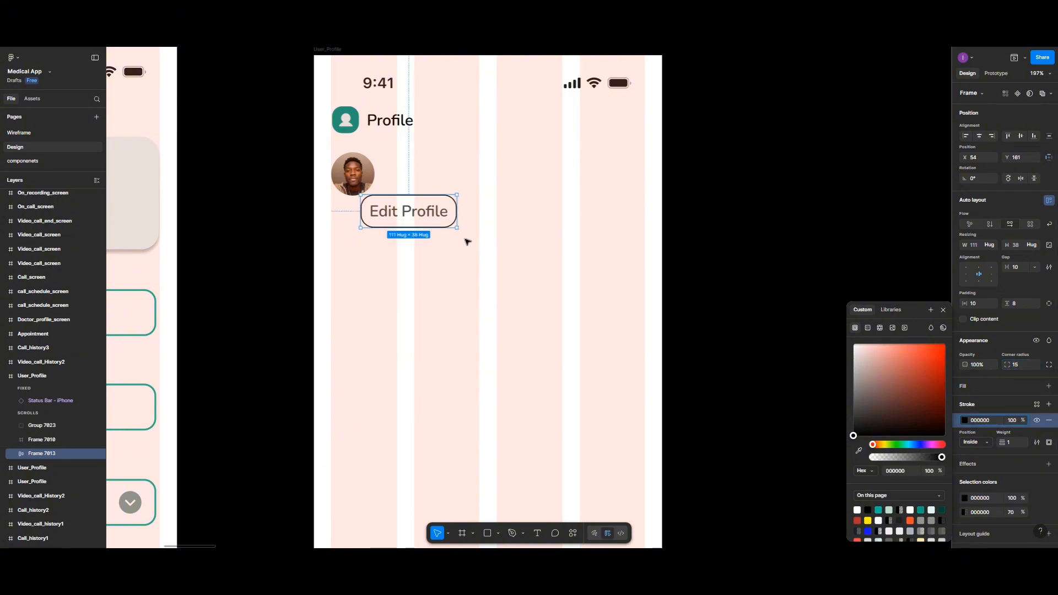
pyautogui.click(1017, 363)
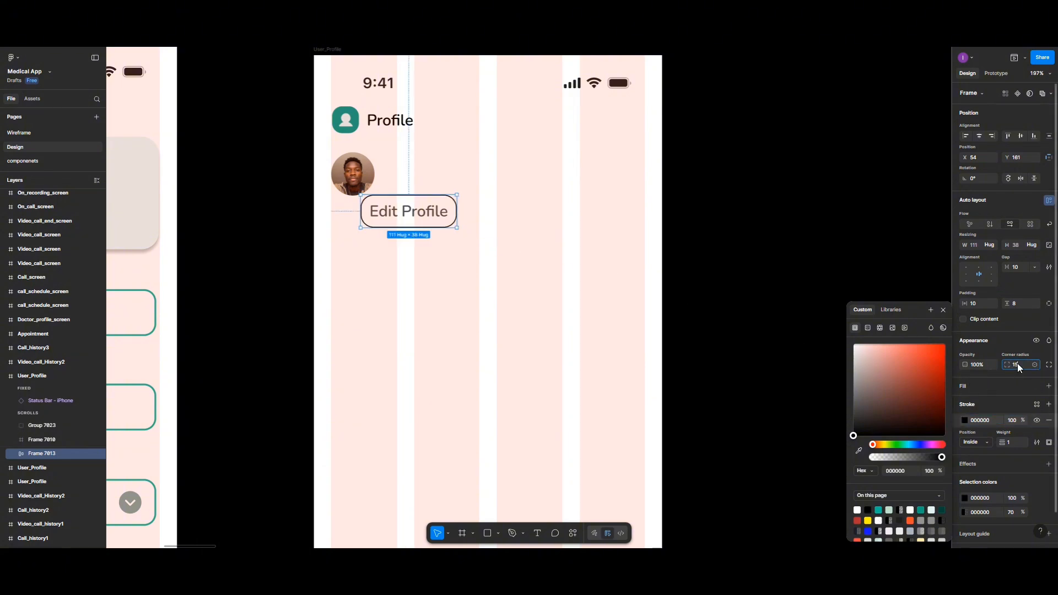
pyautogui.write('20')
pyautogui.press('Return')
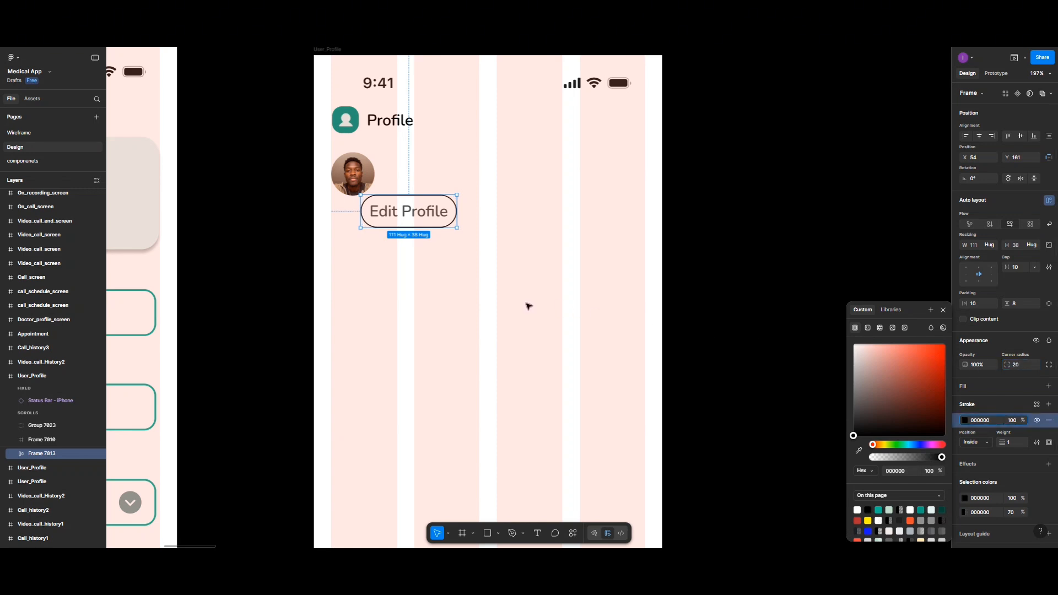
# - Replace the E6F8F2 colour used in the copied User_Profile frame with the Linear colour style
pyautogui.scroll(2, 425, 264)
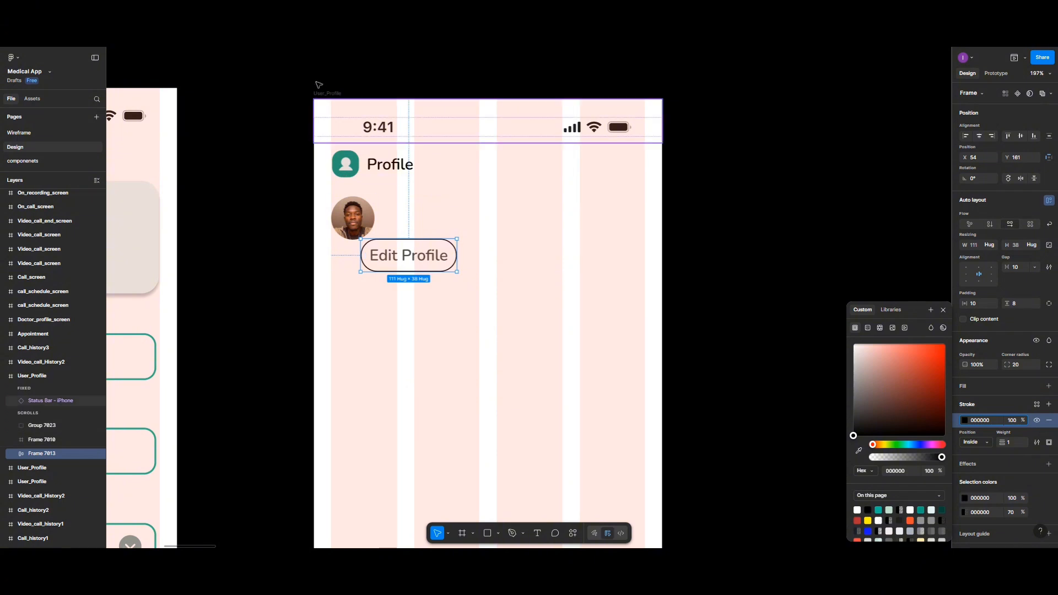
pyautogui.click(347, 102)
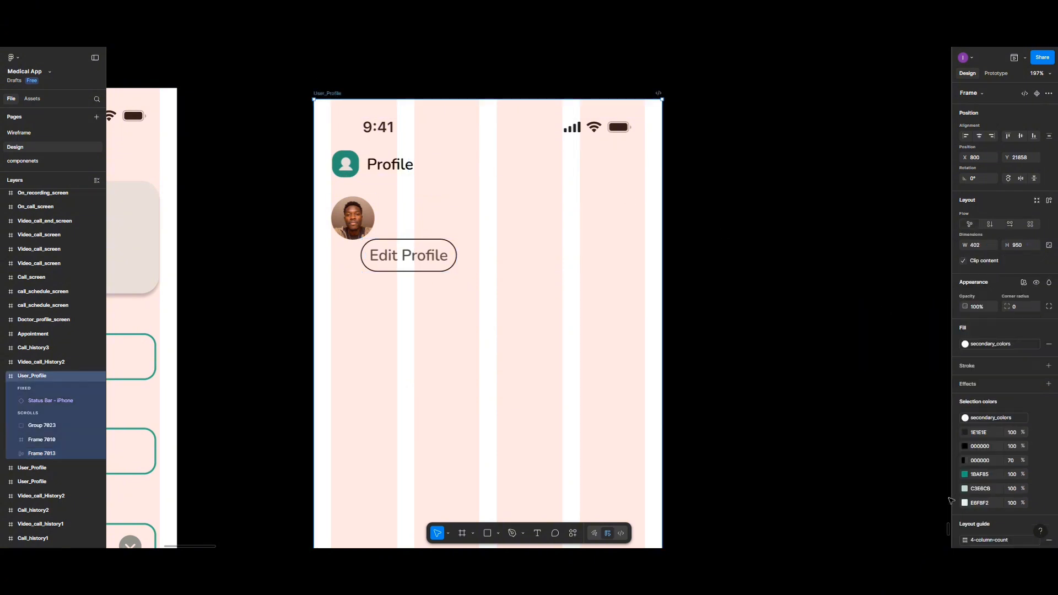
pyautogui.scroll(-2, 973, 479)
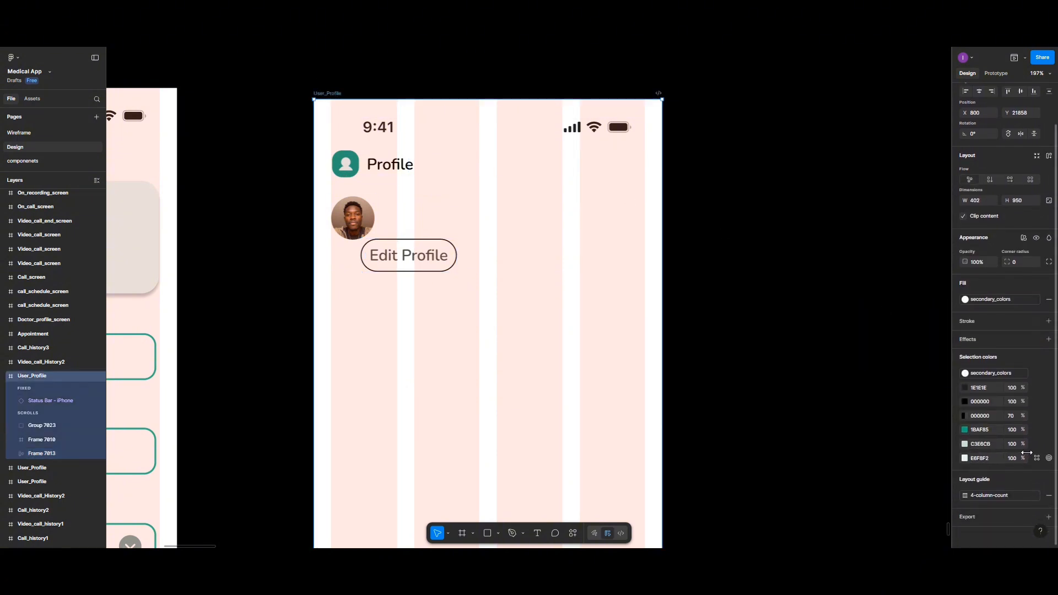
pyautogui.click(1038, 458)
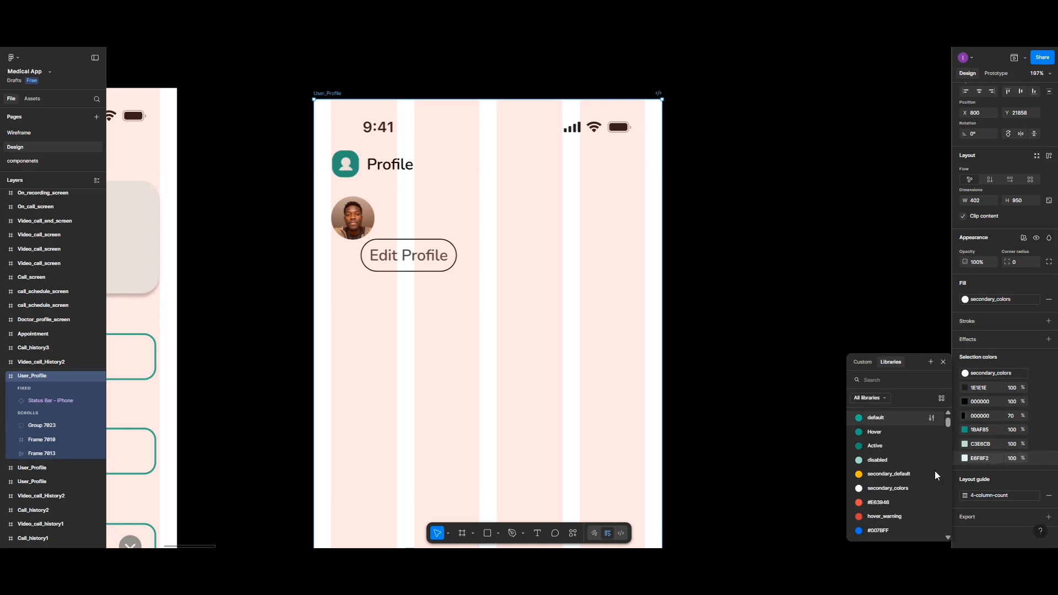
pyautogui.scroll(-5, 890, 445)
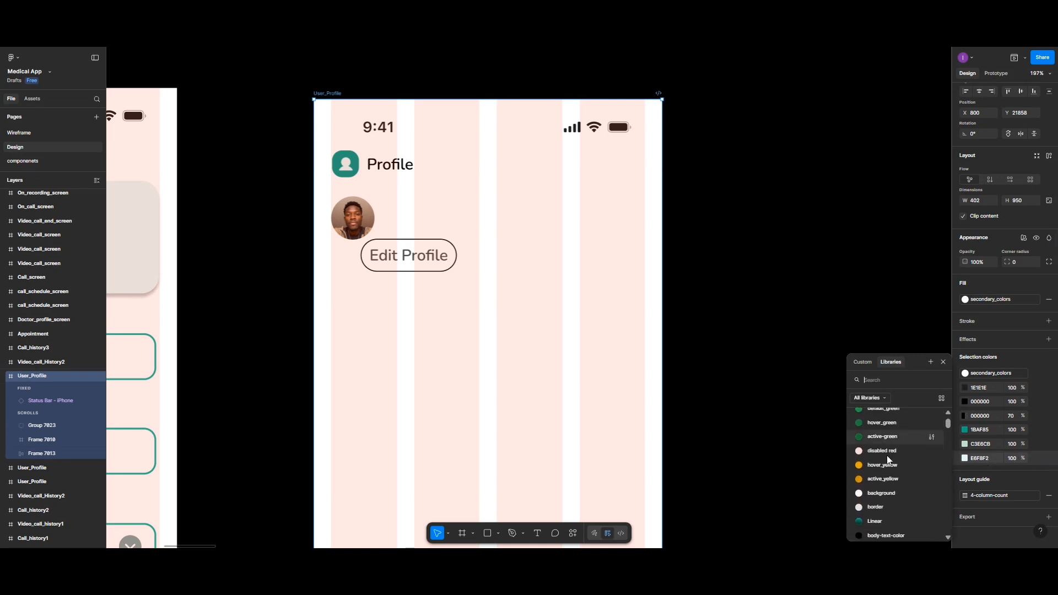
pyautogui.click(876, 482)
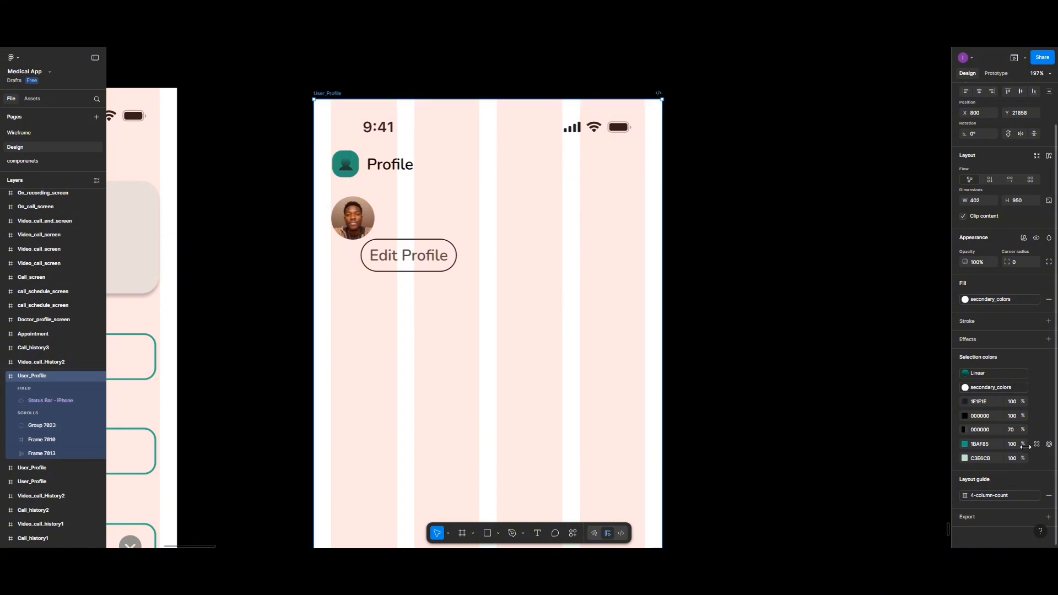
# - Detach the Linear style in the User_Profile frame's selection colours and change the frame's own fill to the Linear colour style
pyautogui.click(1034, 375)
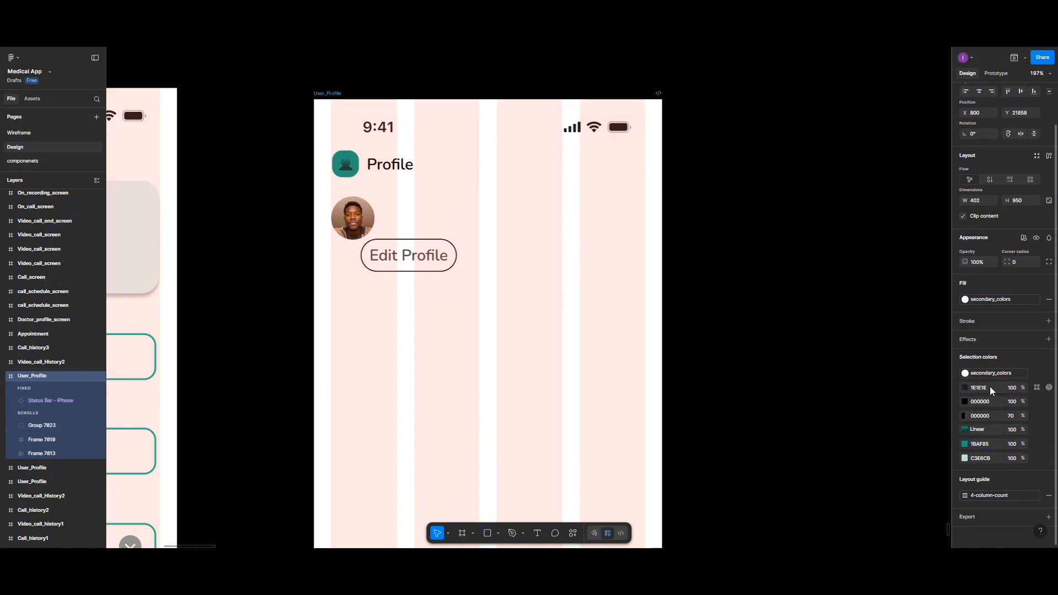
pyautogui.click(964, 299)
pyautogui.scroll(-3, 868, 441)
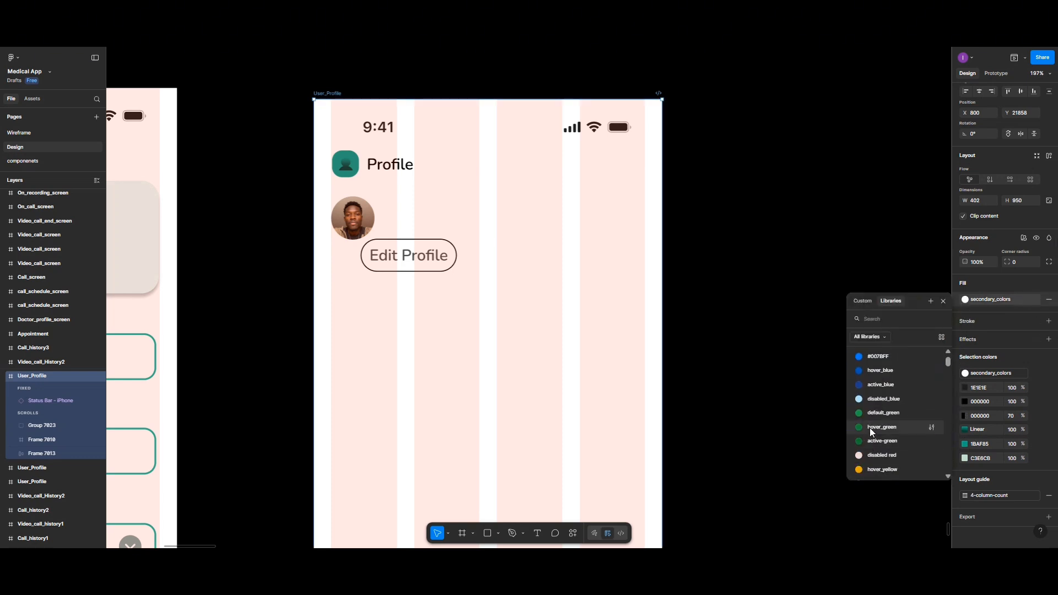
pyautogui.scroll(-2, 871, 446)
pyautogui.click(872, 466)
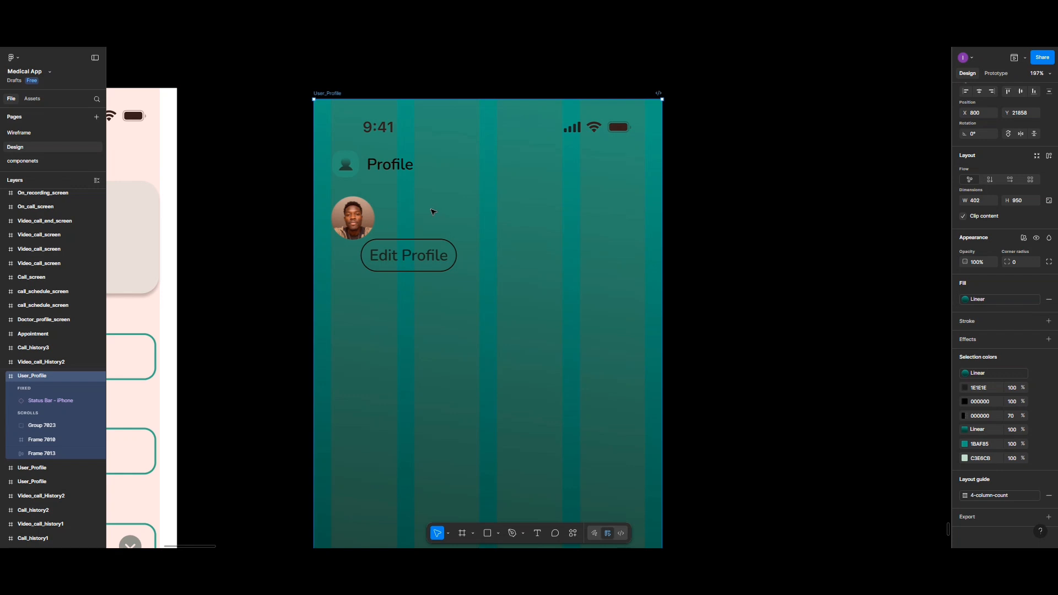
# - Search the Phosphor Icons plugin for "edith" and look through the icons for an edit symbol
pyautogui.scroll(-2, 433, 212)
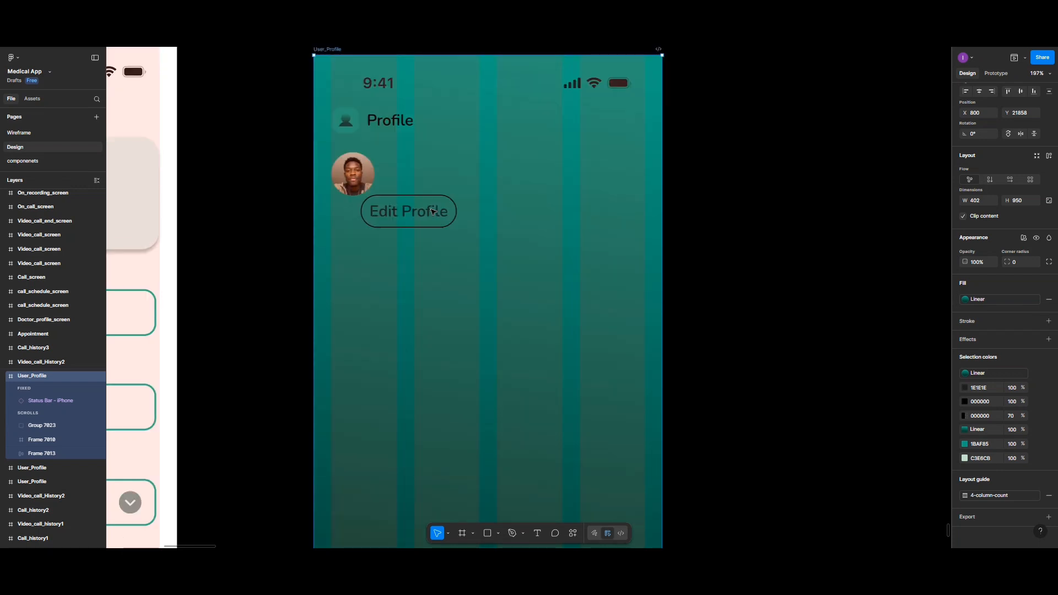
pyautogui.rightClick(477, 275)
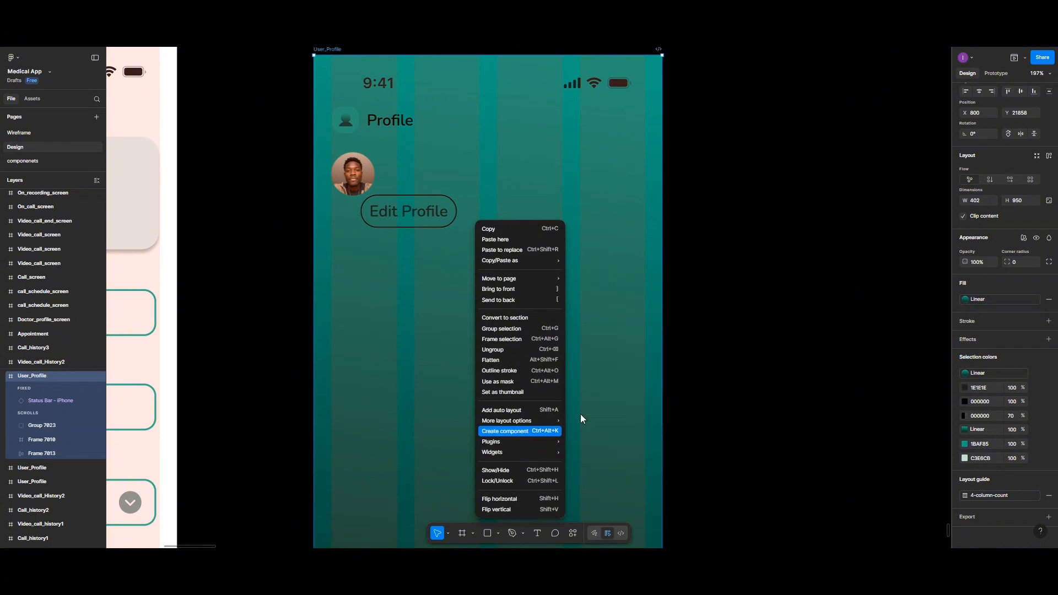
pyautogui.moveTo(544, 442)
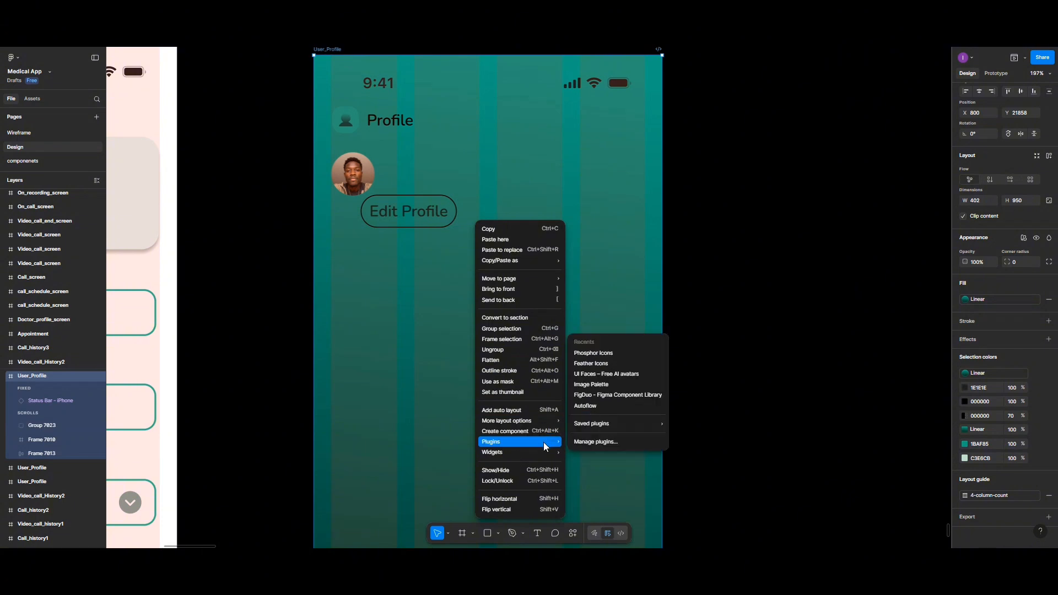
pyautogui.click(599, 357)
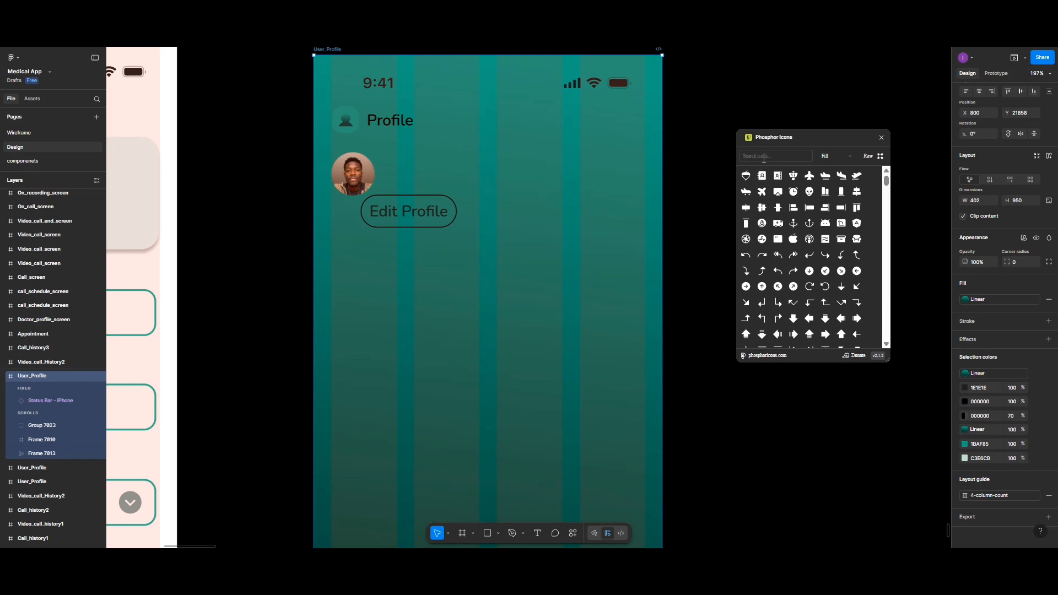
pyautogui.click(764, 156)
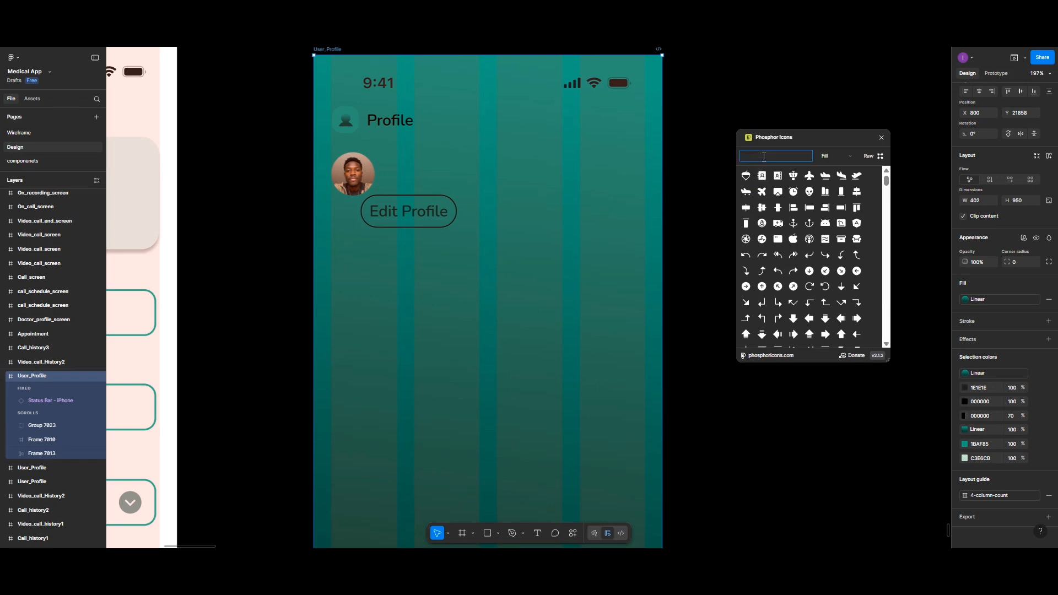
pyautogui.write('edith')
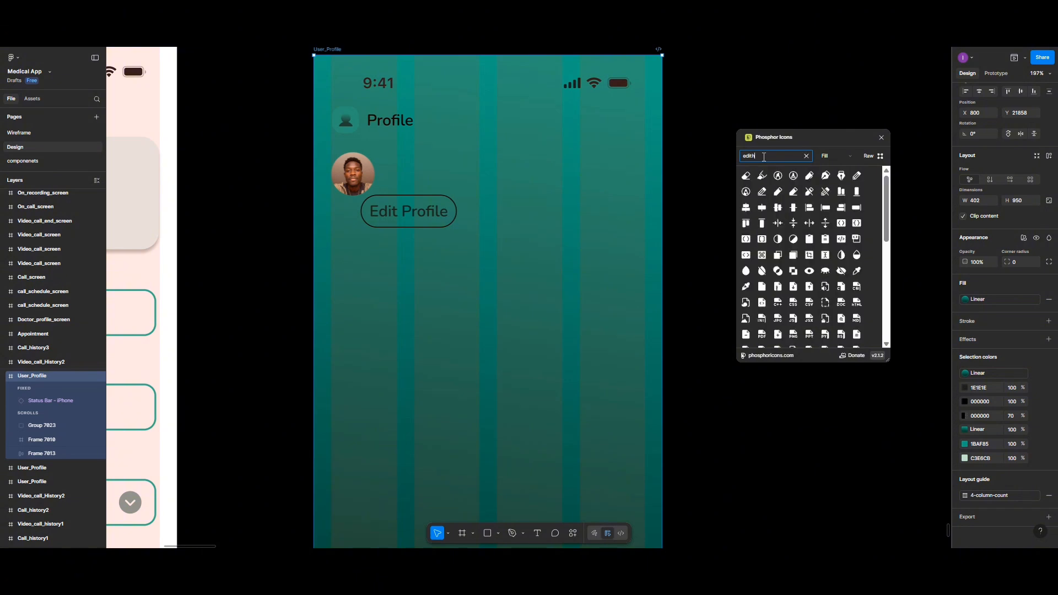
pyautogui.scroll(-10, 787, 259)
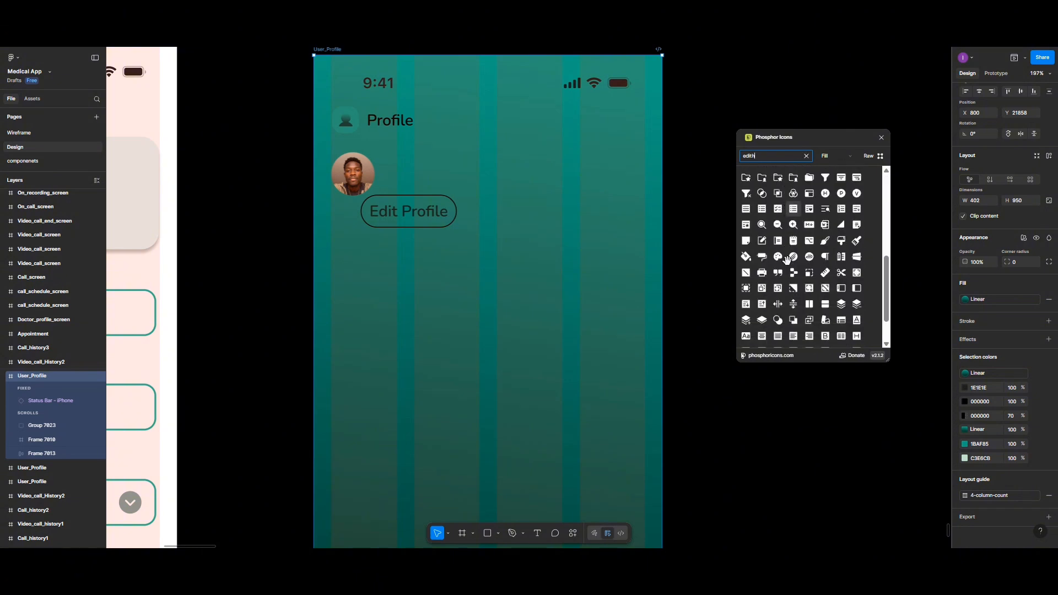
# - Insert the edit icon from the Feather Icons plugin before the Edit Profile text and colour it FFFFFF at 80% opacity
pyautogui.rightClick(702, 326)
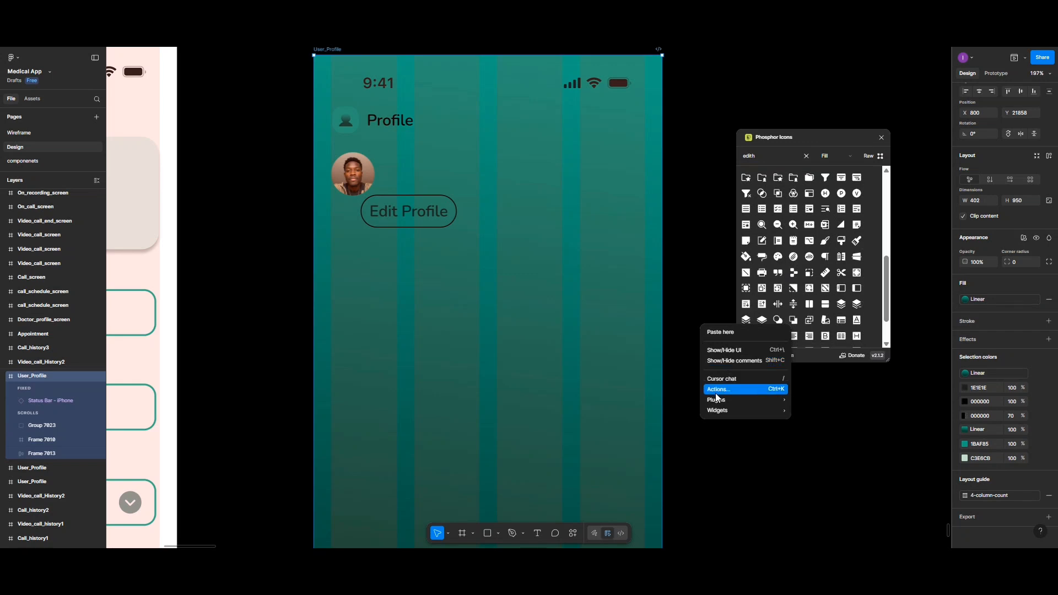
pyautogui.moveTo(718, 400)
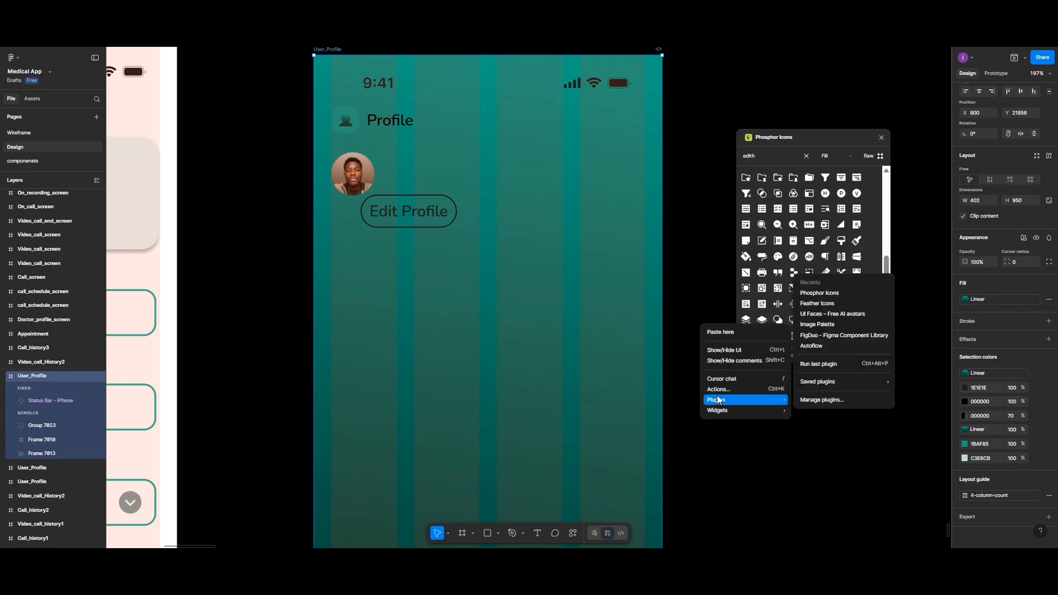
pyautogui.click(825, 307)
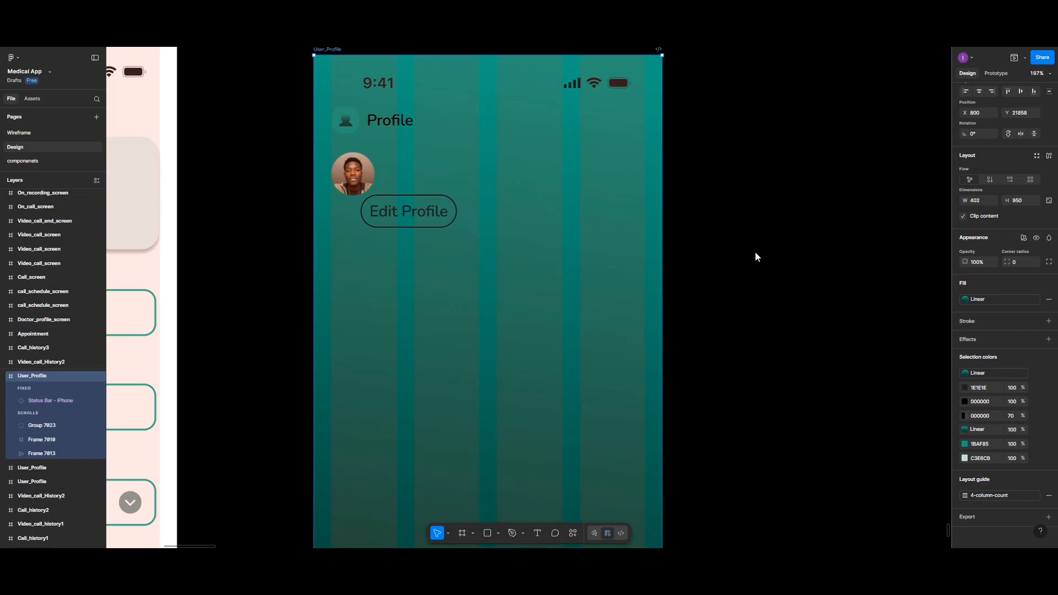
pyautogui.write('edith')
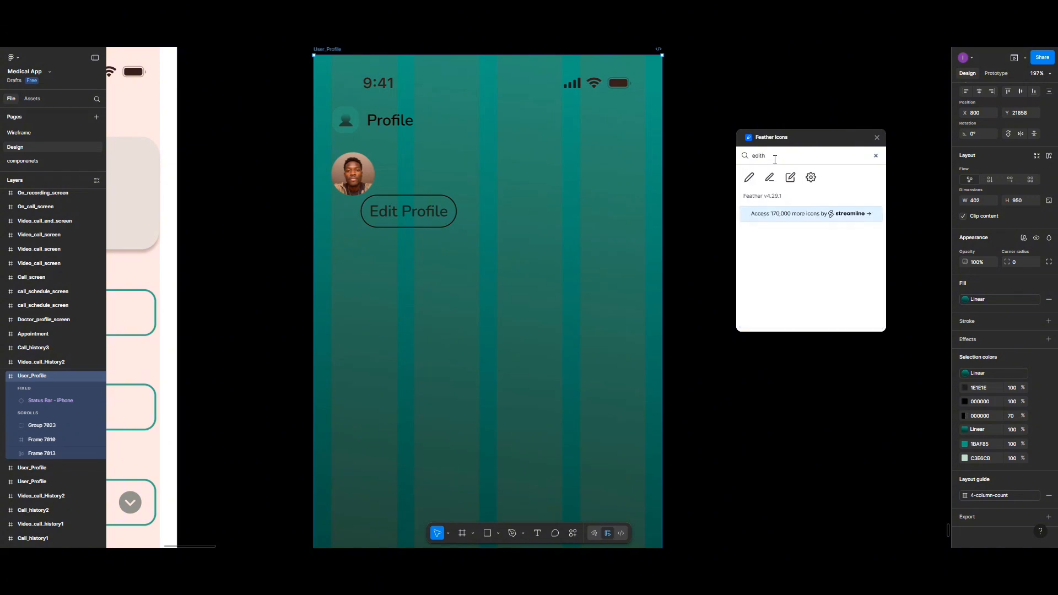
pyautogui.moveTo(790, 181); pyautogui.dragTo(370, 199)
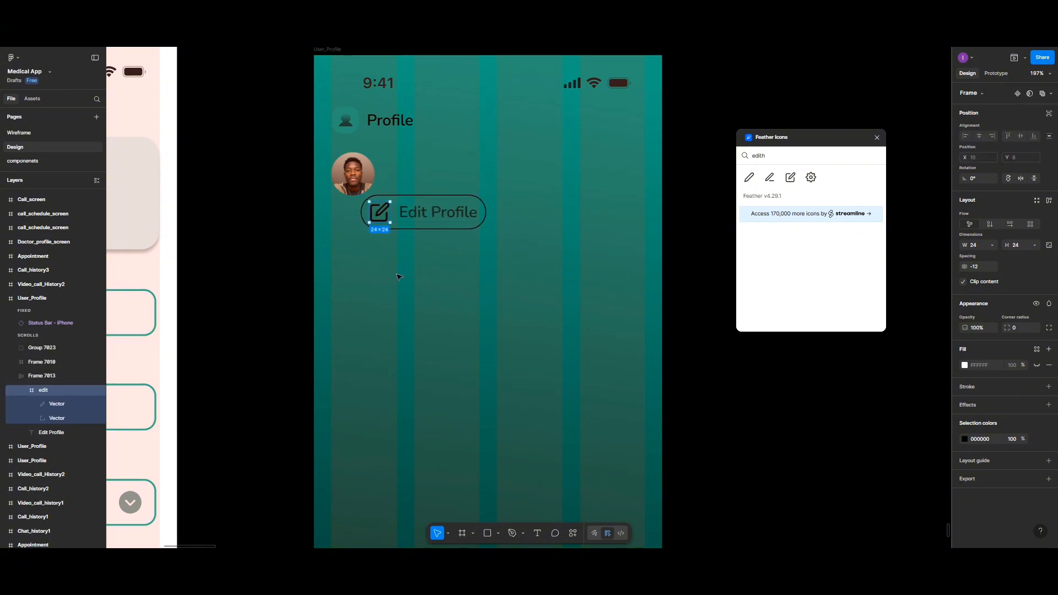
pyautogui.click(964, 439)
pyautogui.click(910, 509)
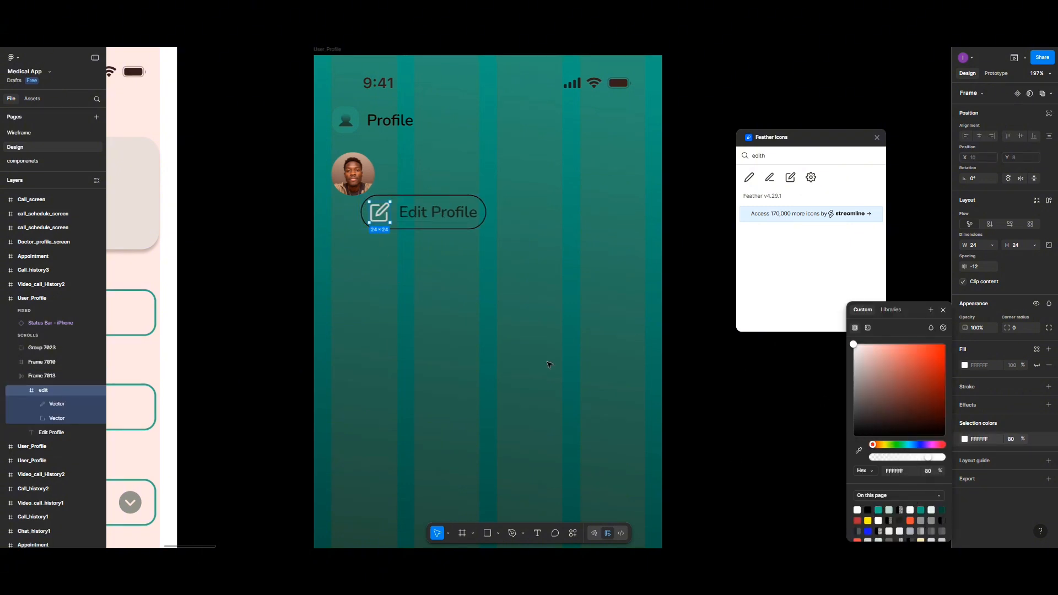
# - Set the Edit Profile frame's stroke and its text fill to FFFFFF at 80% opacity
pyautogui.click(51, 432)
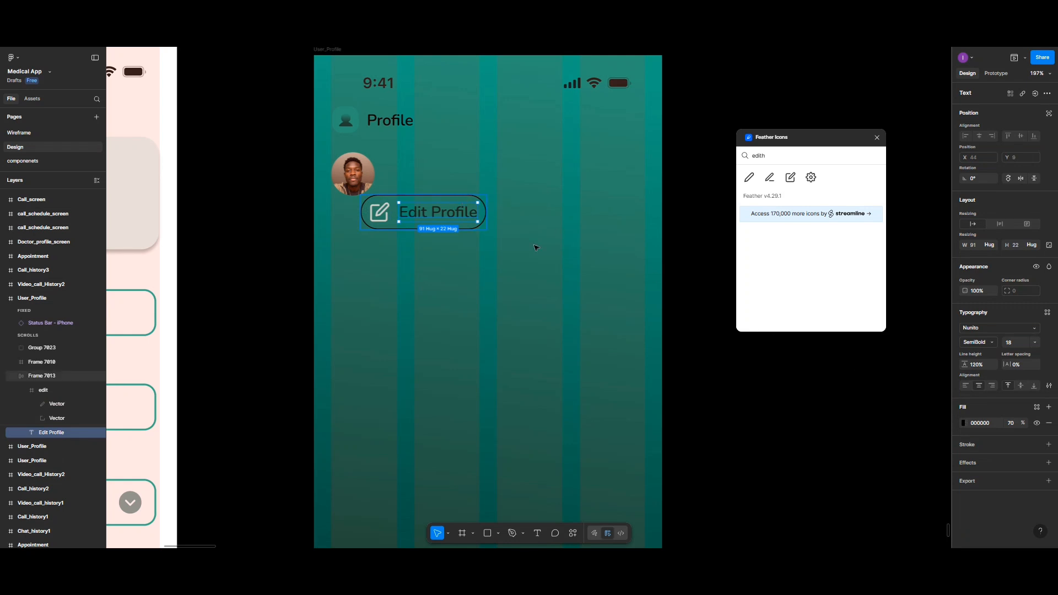
pyautogui.hotkey('shift', 'Return')
pyautogui.click(964, 498)
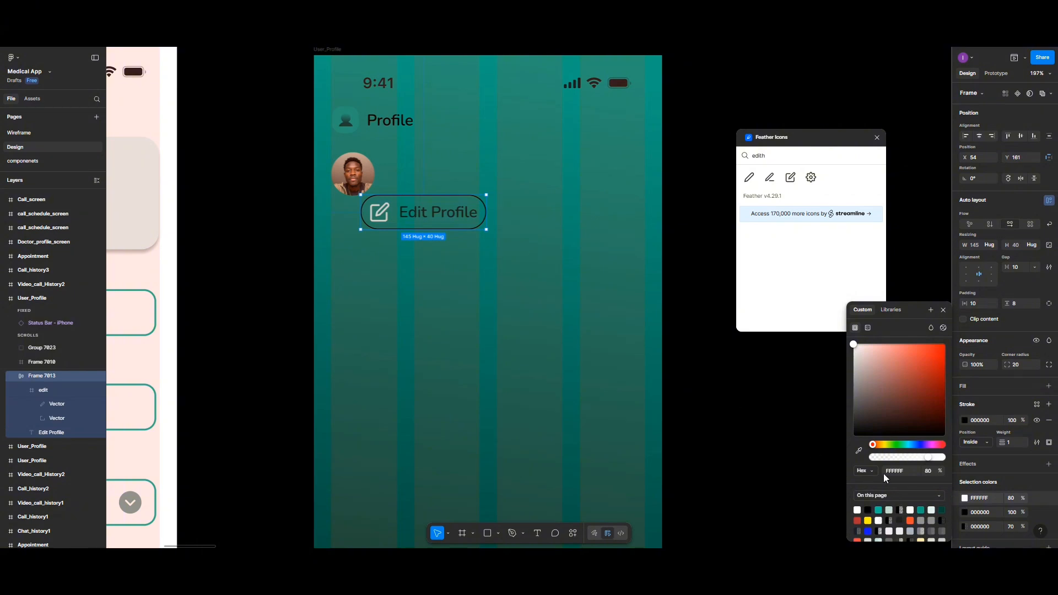
pyautogui.click(964, 420)
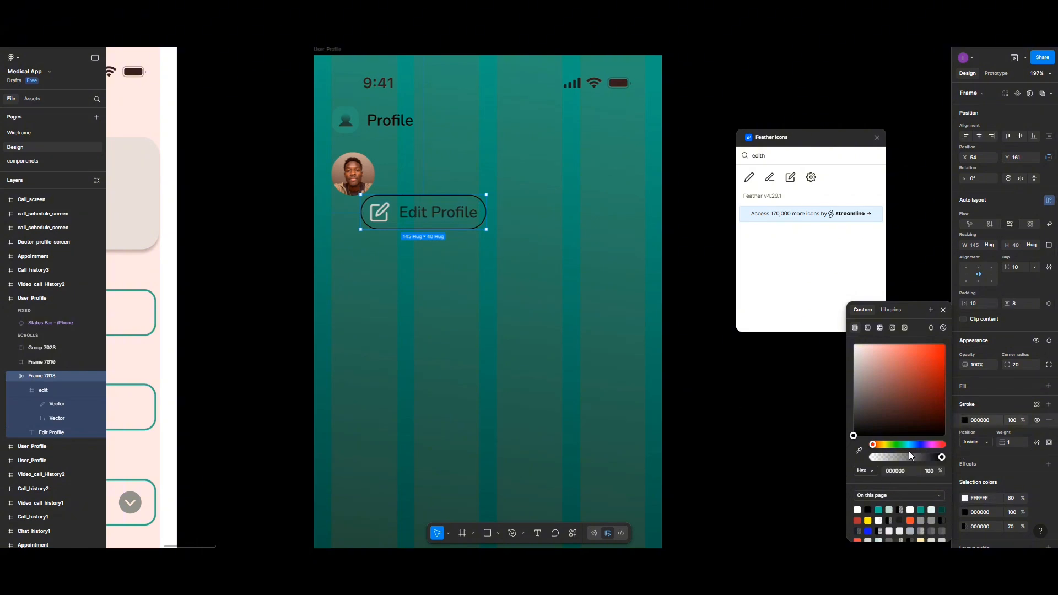
pyautogui.click(911, 509)
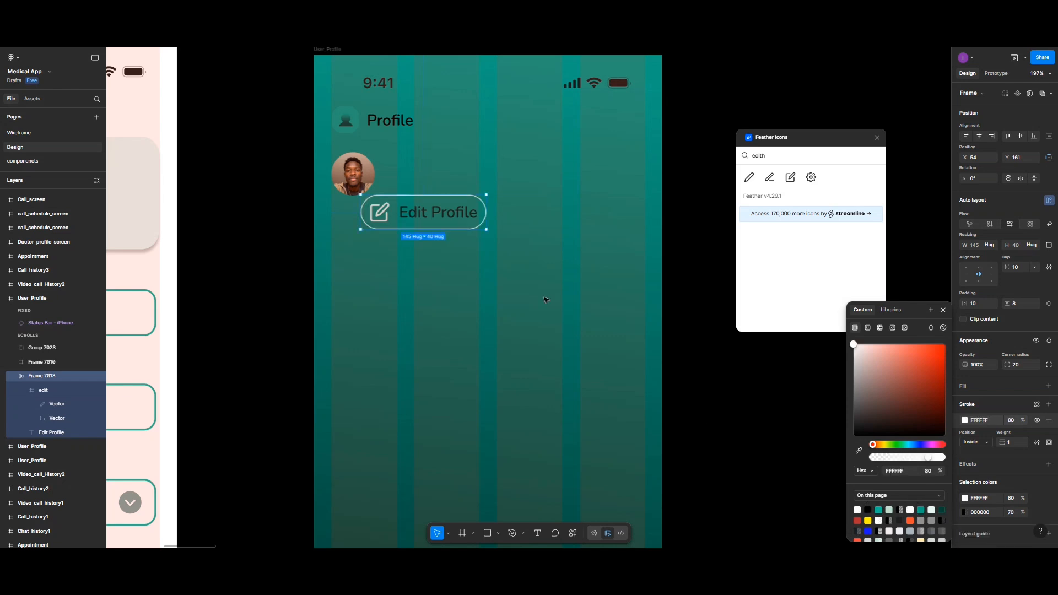
pyautogui.doubleClick(457, 219)
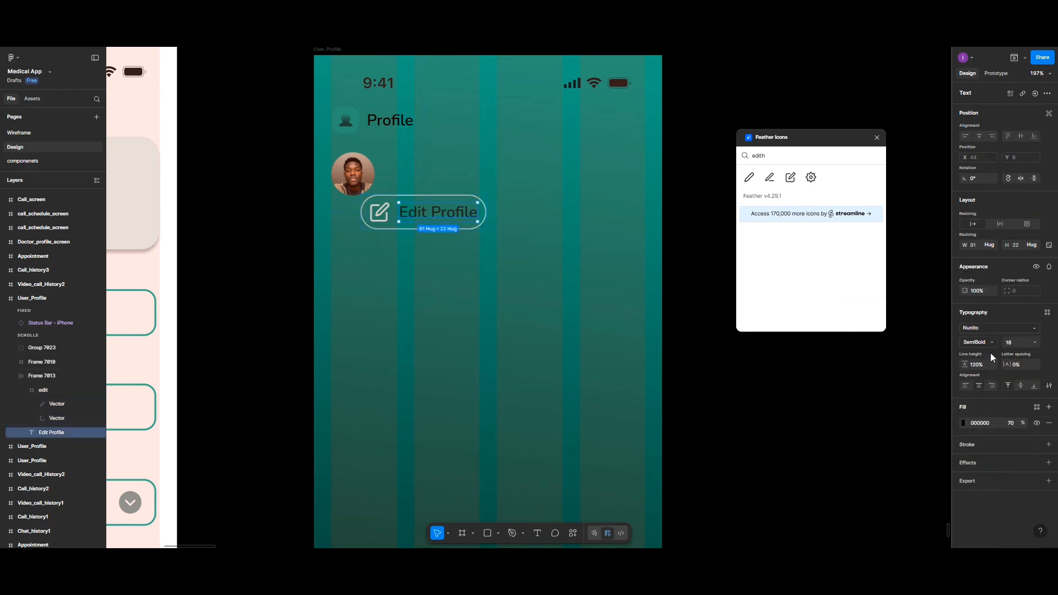
pyautogui.click(964, 423)
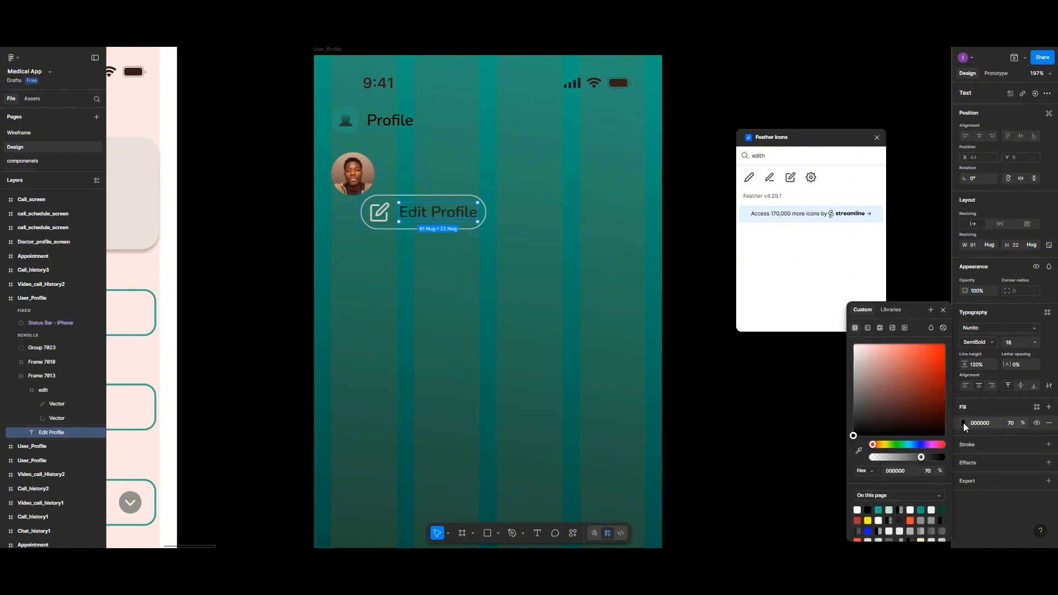
pyautogui.click(912, 509)
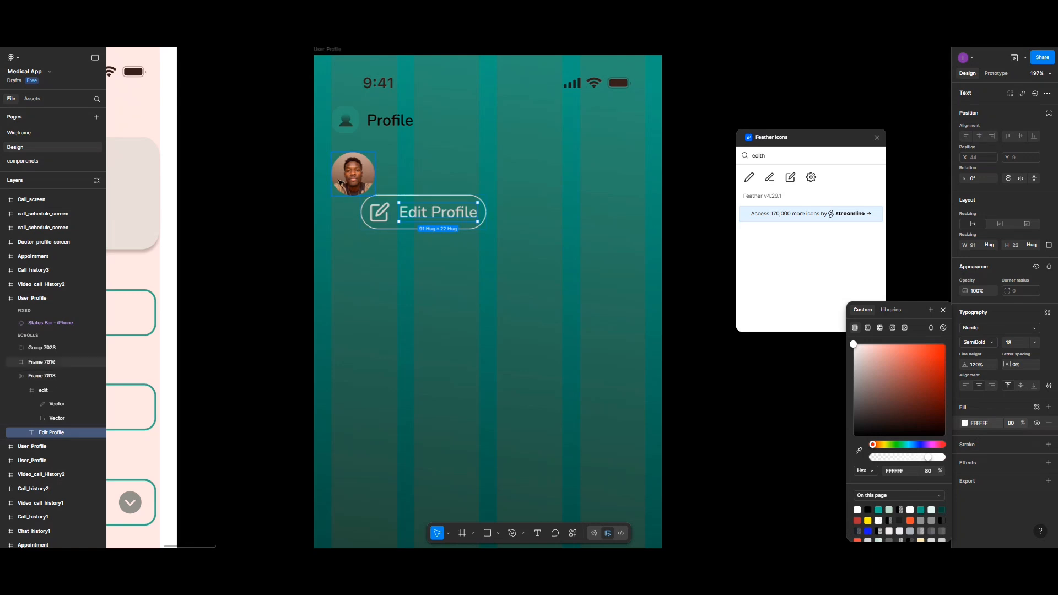
# - Place the Edit Profile button below the avatar, left-aligned with it at X 20 and with a spacing of 10
pyautogui.click(432, 189)
pyautogui.click(345, 185)
pyautogui.click(407, 216)
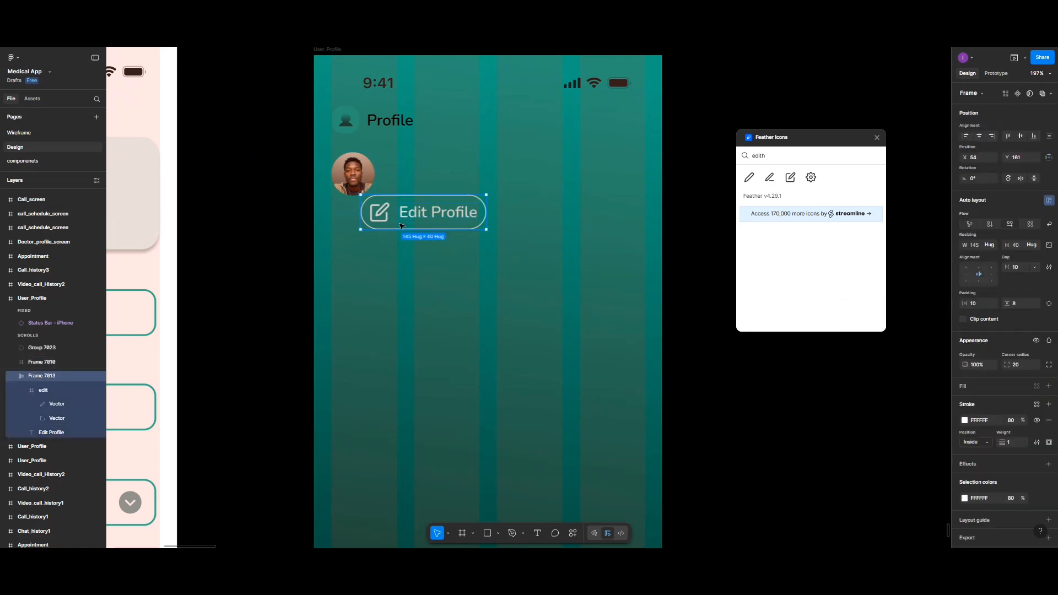
pyautogui.moveTo(407, 215); pyautogui.dragTo(379, 229)
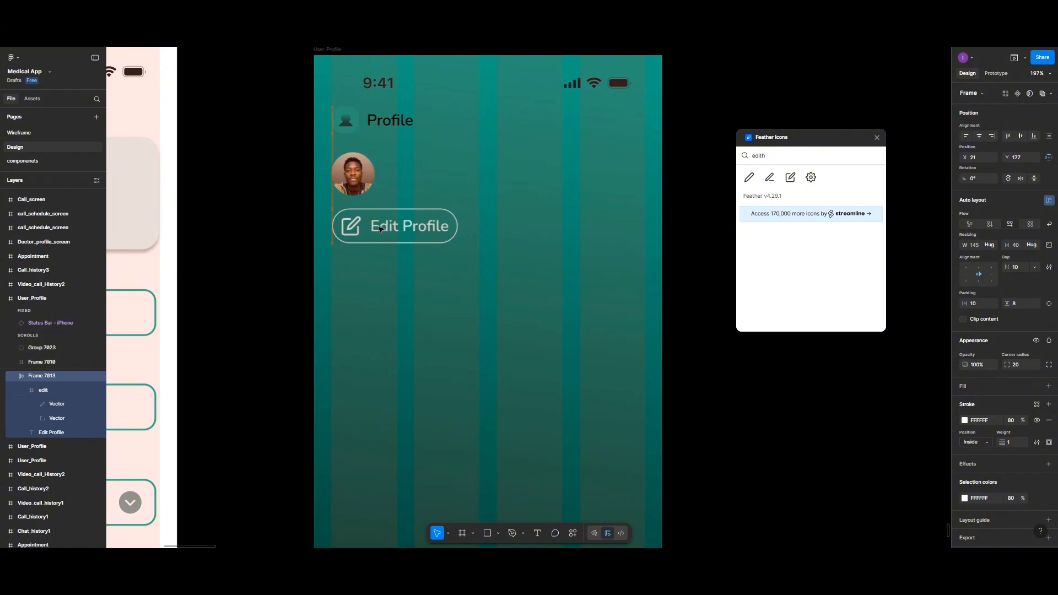
pyautogui.keyDown('shift'); pyautogui.click(354, 188); pyautogui.keyUp('shift')
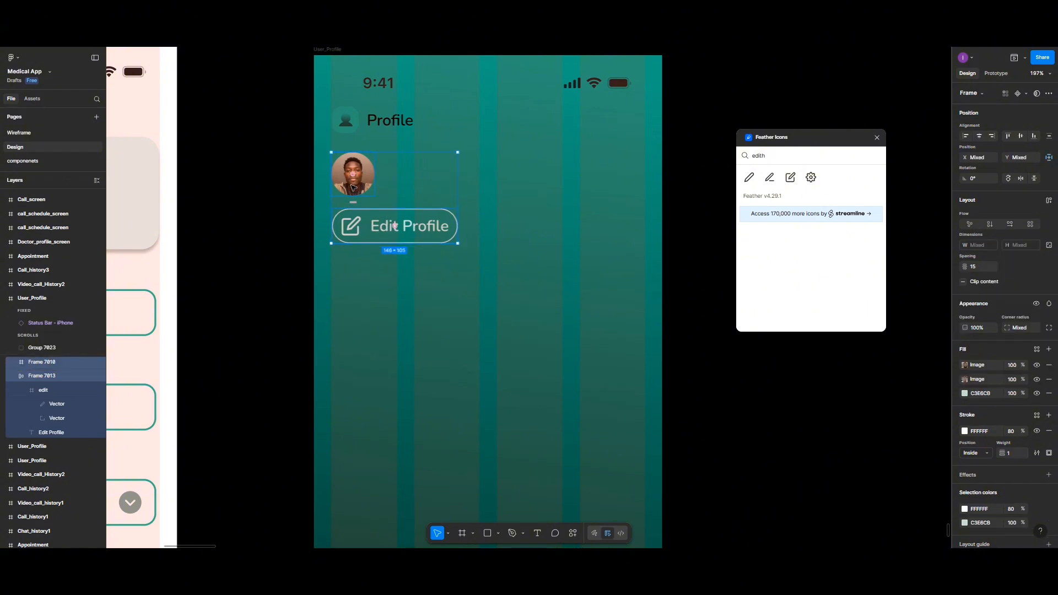
pyautogui.click(967, 137)
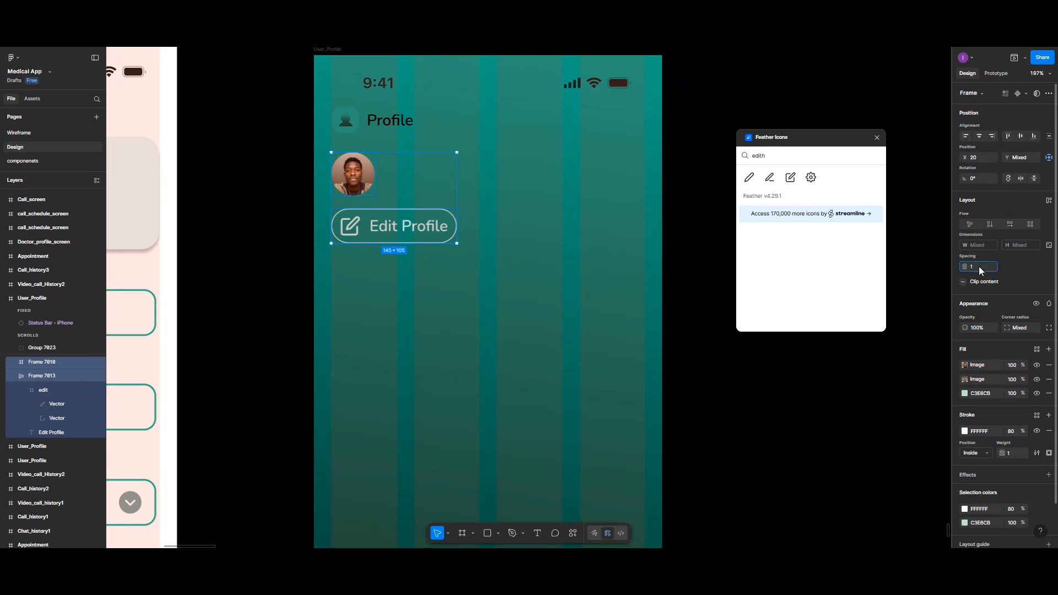
pyautogui.press('Return')
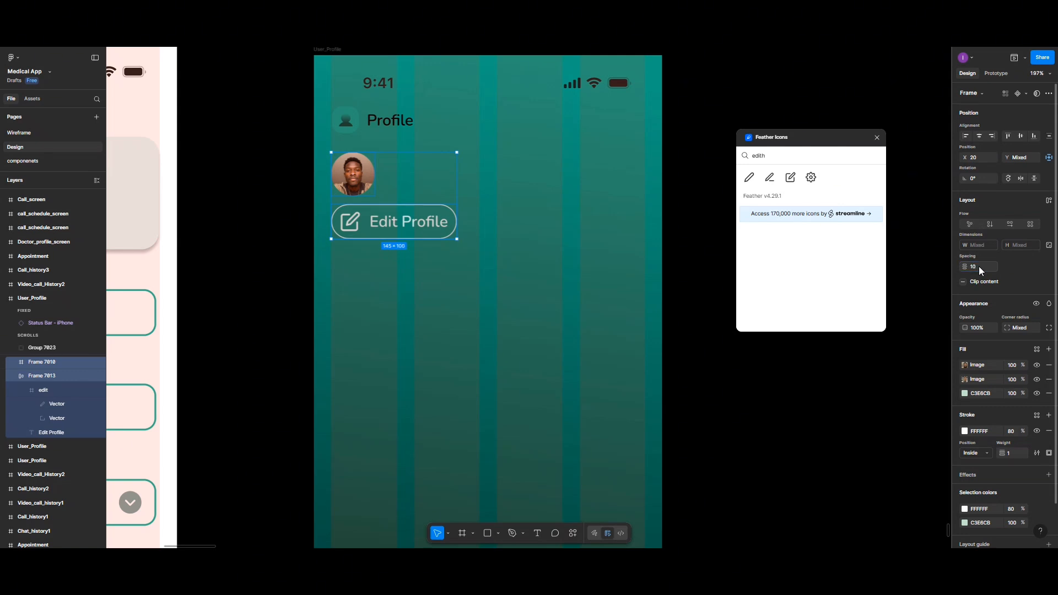
# - Delete the user icon frame beside the Profile heading
pyautogui.doubleClick(390, 123)
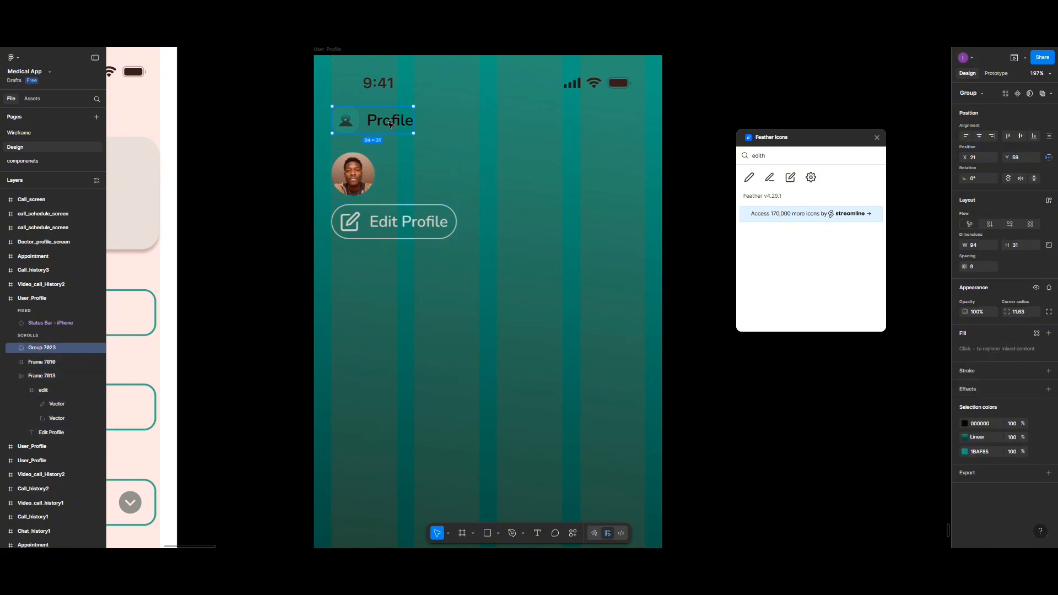
pyautogui.click(353, 122)
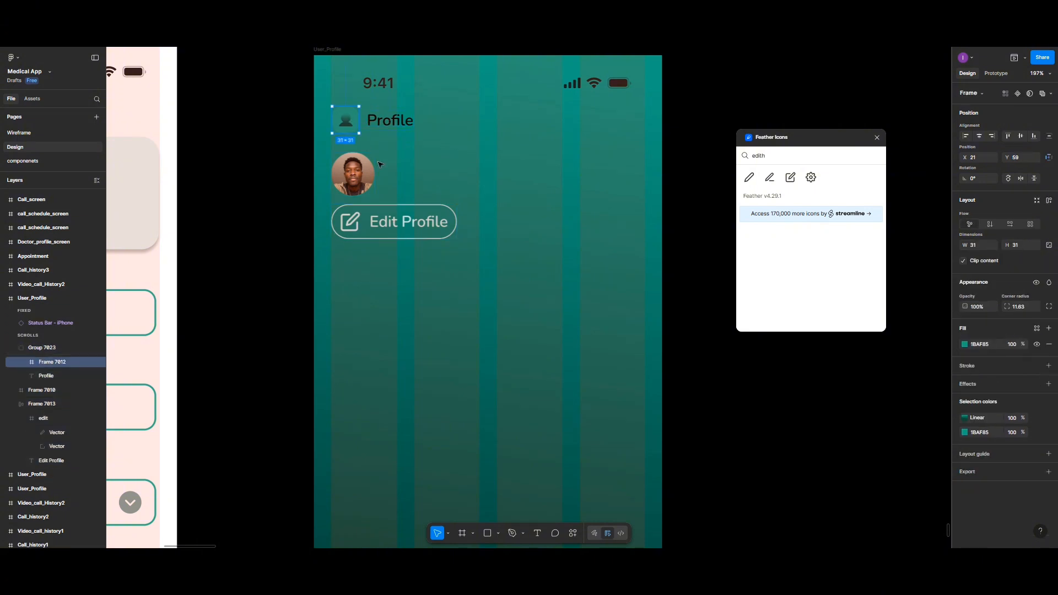
pyautogui.press('Delete')
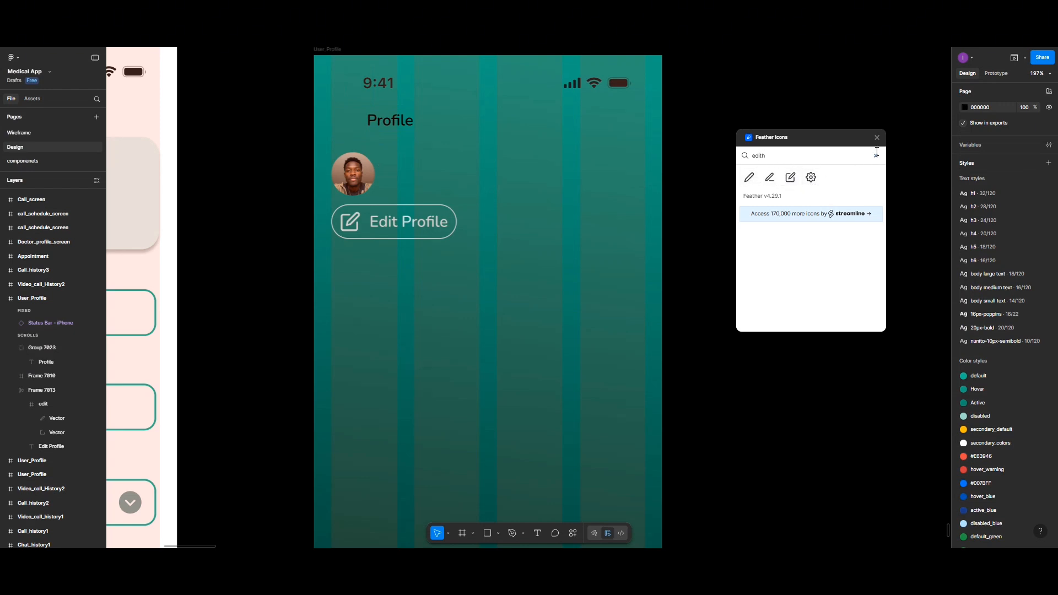
# - Clear the Feather Icons search, switch to the Phosphor Icons plugin and insert the filled Gear icon found with "settings"
pyautogui.click(877, 155)
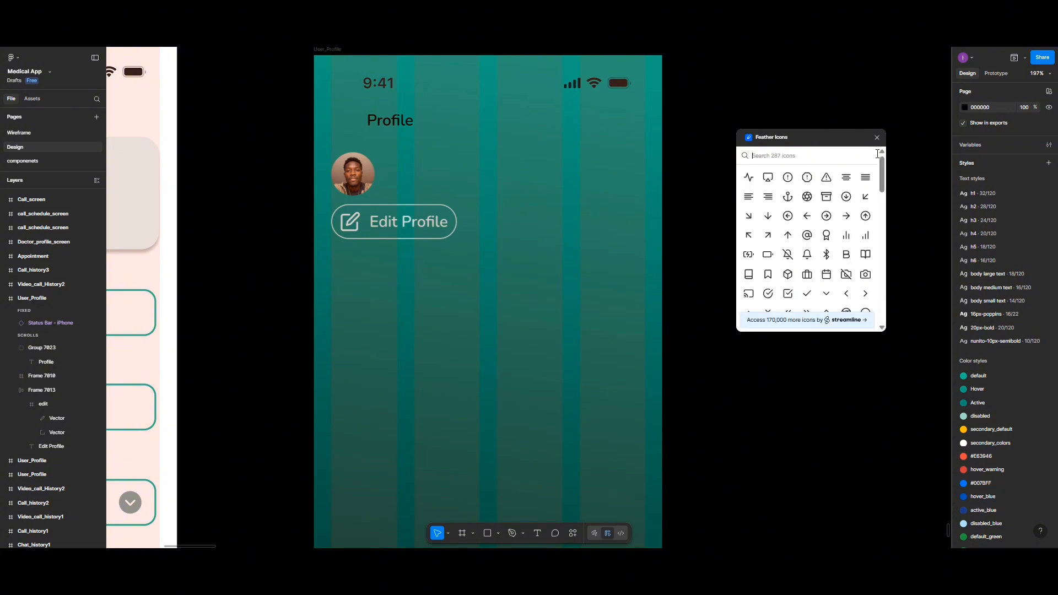
pyautogui.rightClick(728, 362)
pyautogui.moveTo(741, 433)
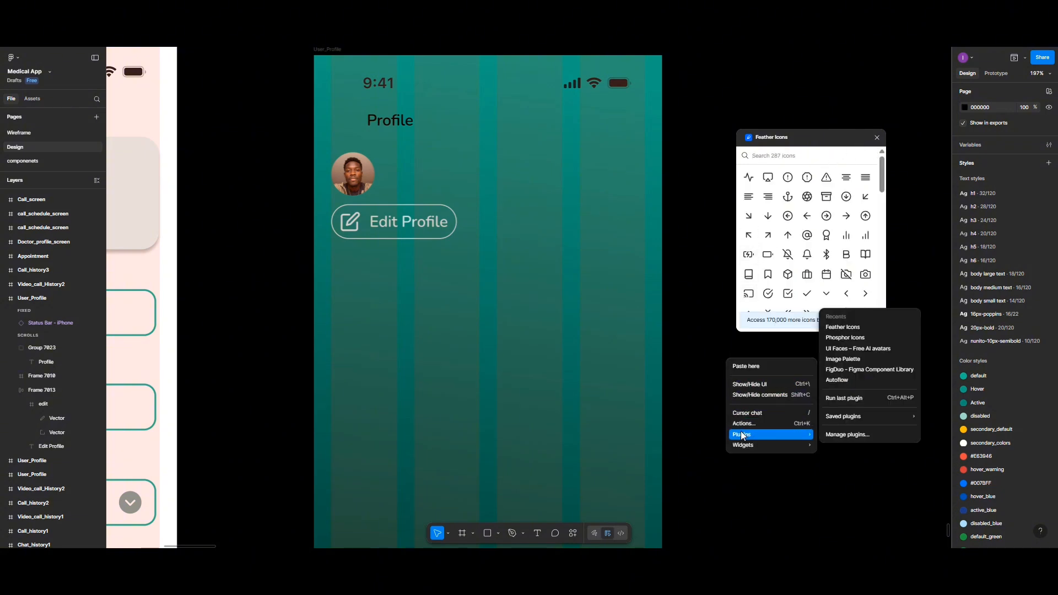
pyautogui.click(846, 337)
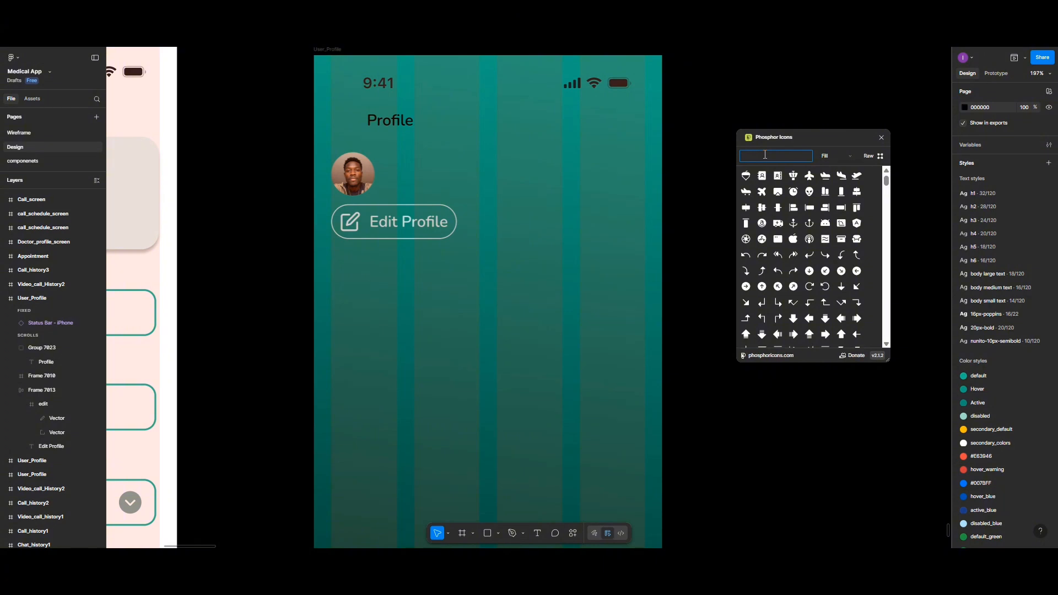
pyautogui.write('settings')
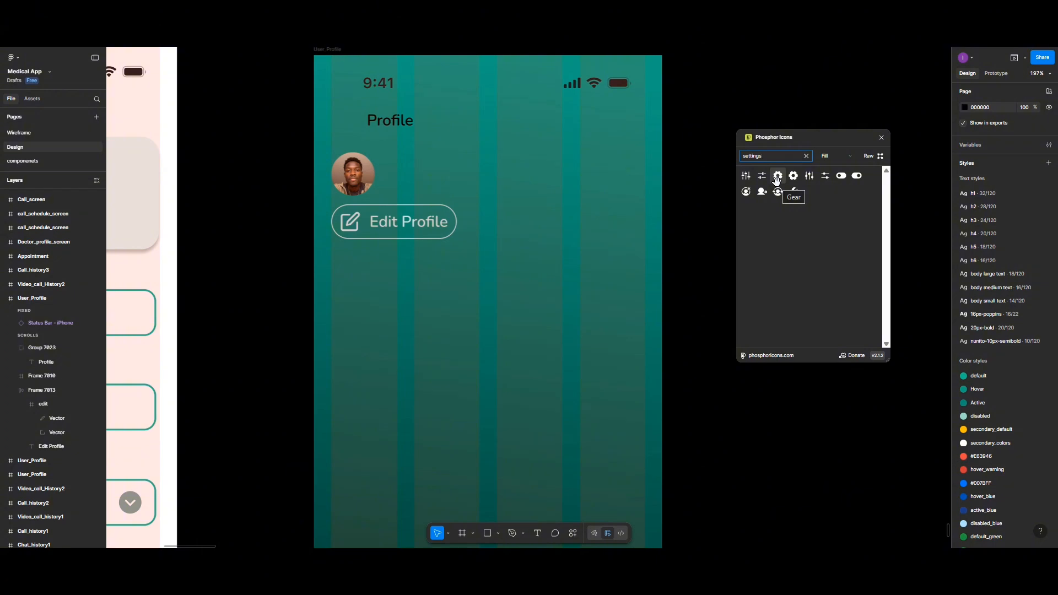
pyautogui.click(777, 179)
pyautogui.click(777, 177)
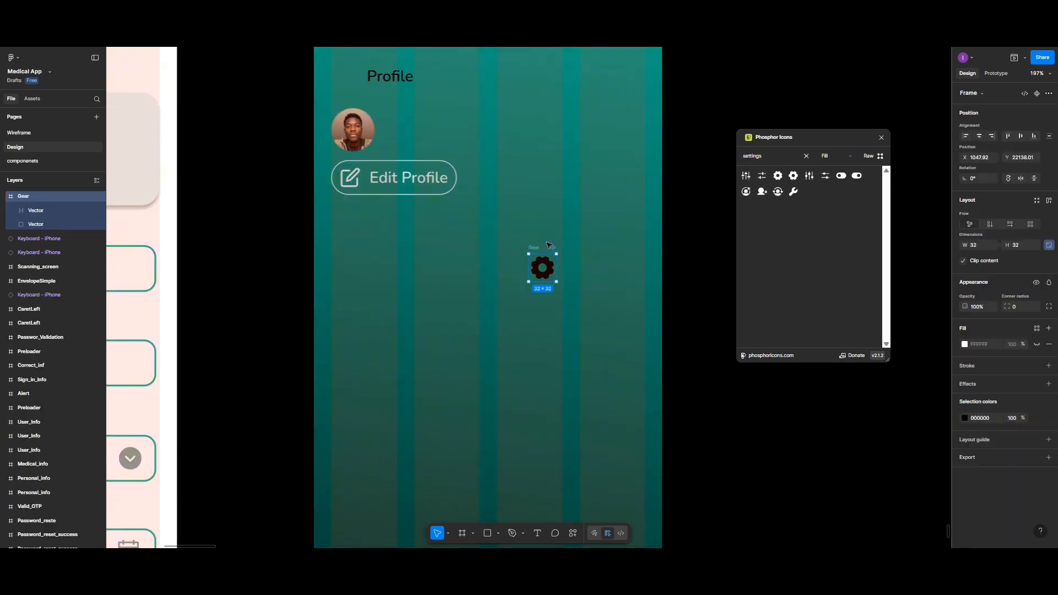
# - Find the filled Chat icon with "messa" and place it in the green User_Profile screen at about X 266, Y 226
pyautogui.scroll(-2, 549, 245)
pyautogui.click(772, 157)
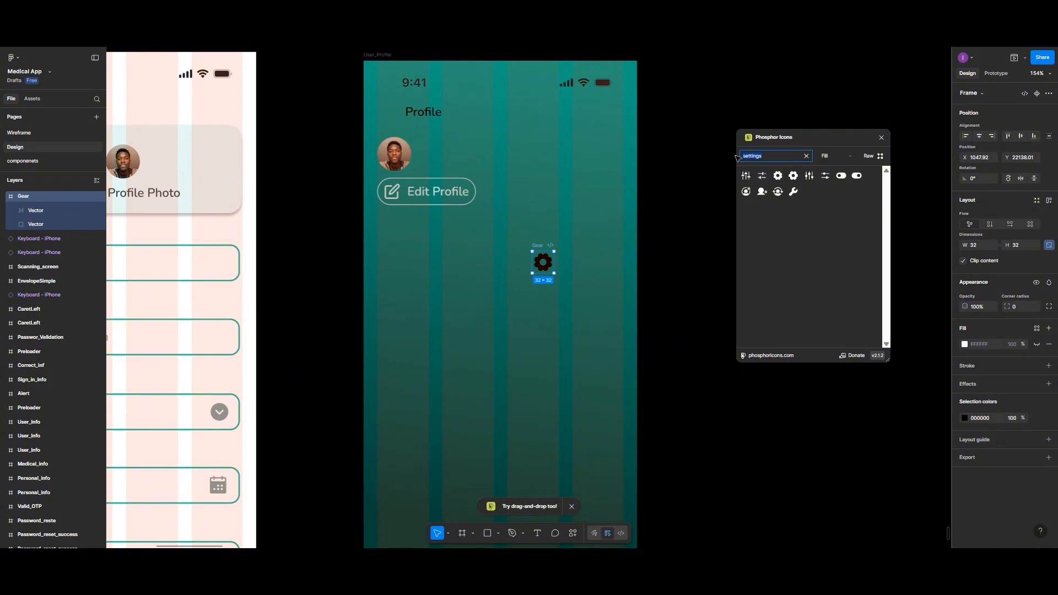
pyautogui.write('mes')
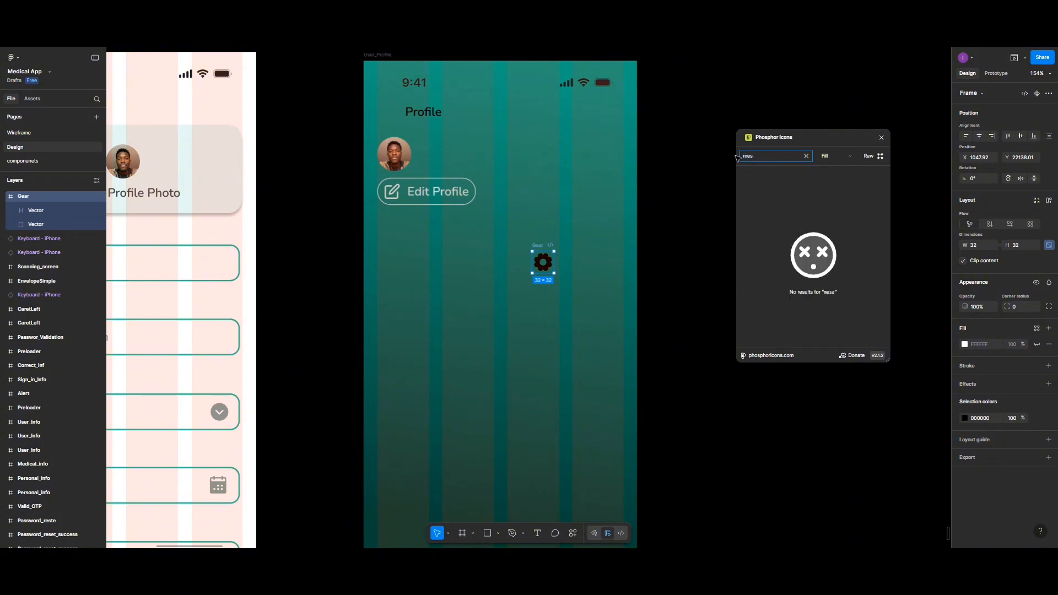
pyautogui.write('asa')
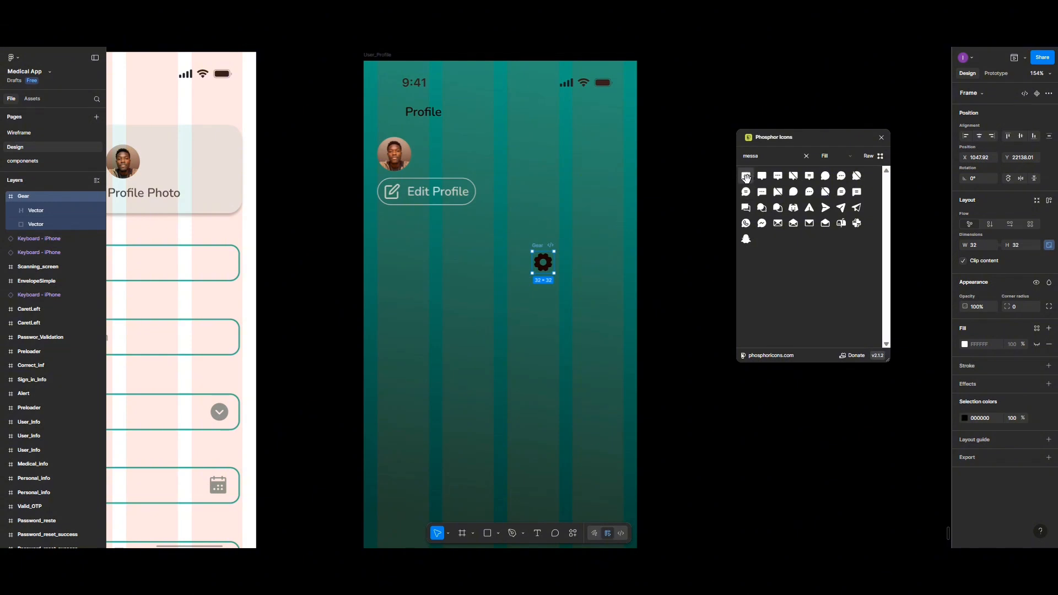
pyautogui.click(746, 175)
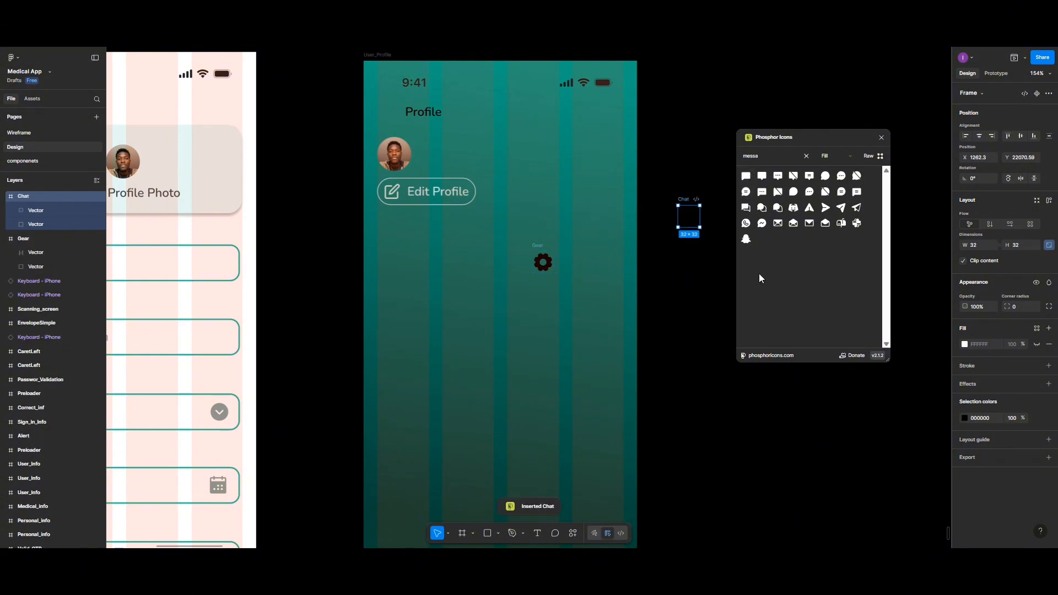
pyautogui.scroll(-3, 577, 330)
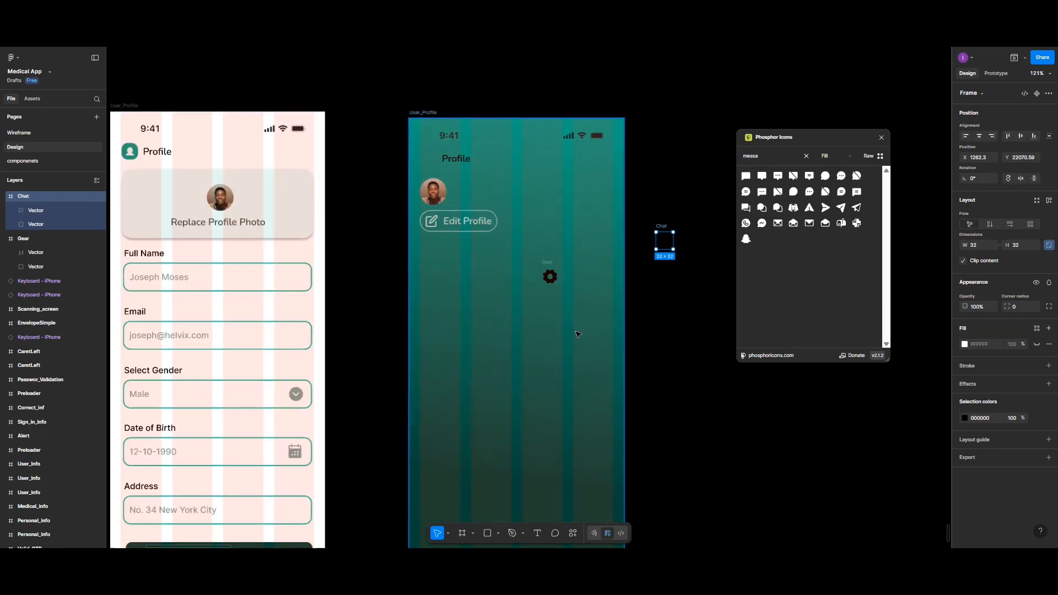
pyautogui.moveTo(667, 245); pyautogui.dragTo(563, 252)
# - Search Phosphor Icons for "notif" and insert the filled Bell icon beside the Chat icon
pyautogui.click(772, 157)
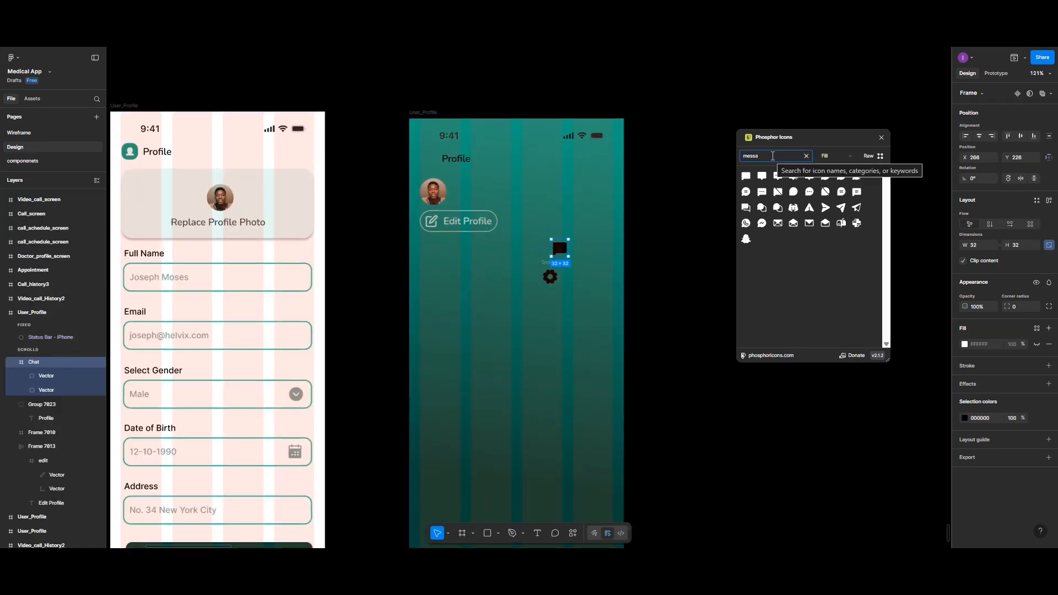
pyautogui.press('BackSpace')
pyautogui.press('BackSpace')
pyautogui.press('BackSpace')
pyautogui.press('BackSpace')
pyautogui.press('BackSpace')
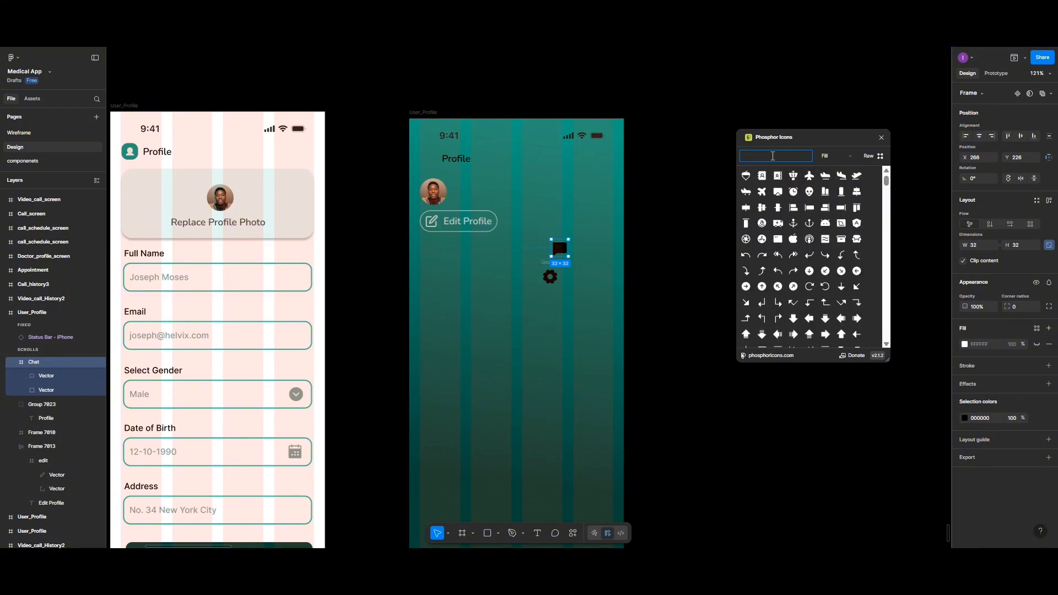
pyautogui.write('nd')
pyautogui.write('tif')
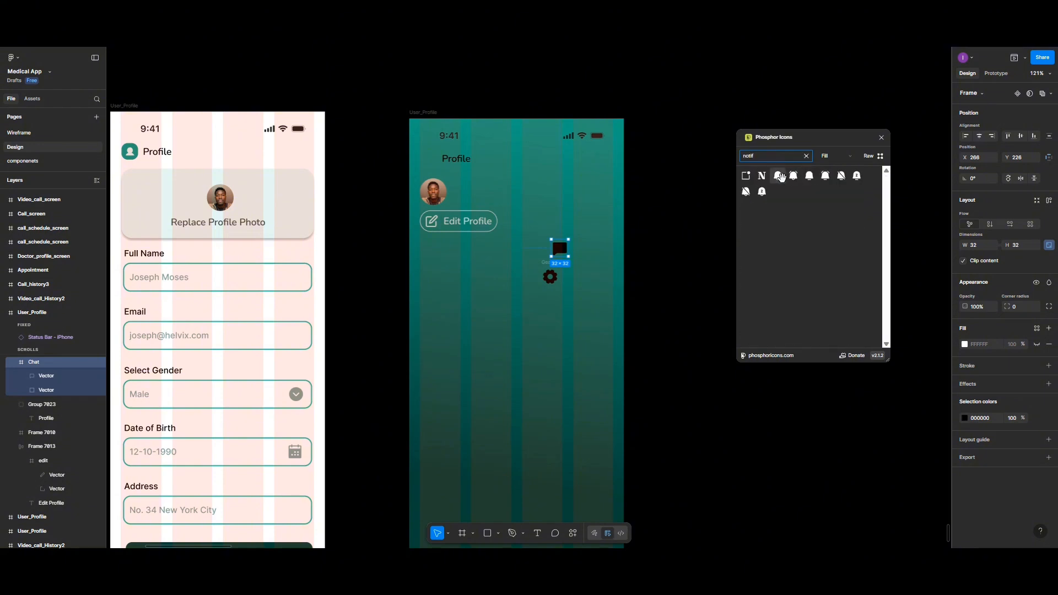
pyautogui.click(778, 177)
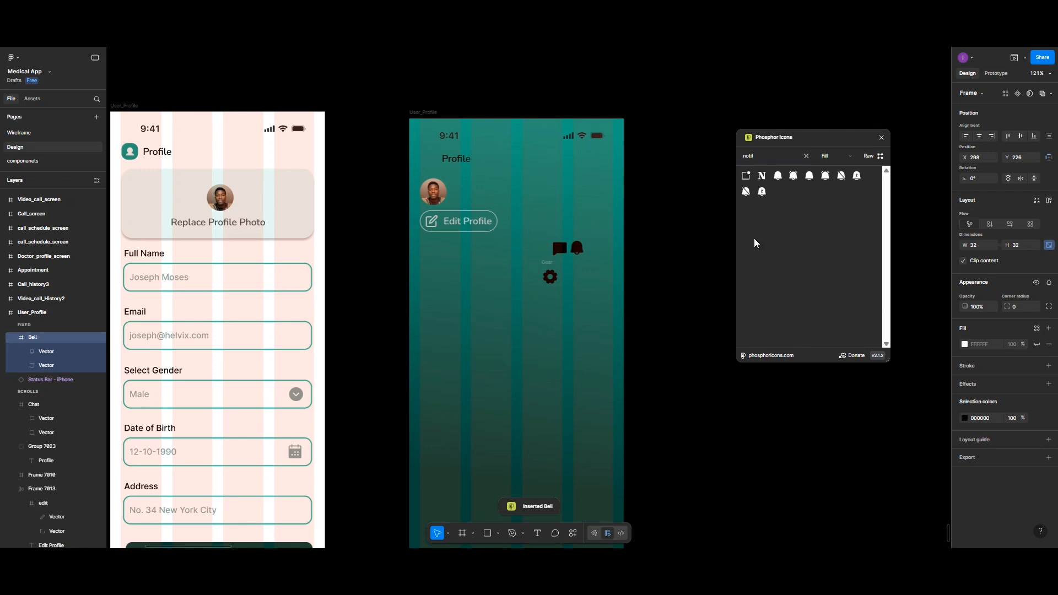
# - Search Phosphor Icons for "help" and place the filled Info icon below the gear at about X 306, Y 360
pyautogui.doubleClick(744, 156)
pyautogui.write('help')
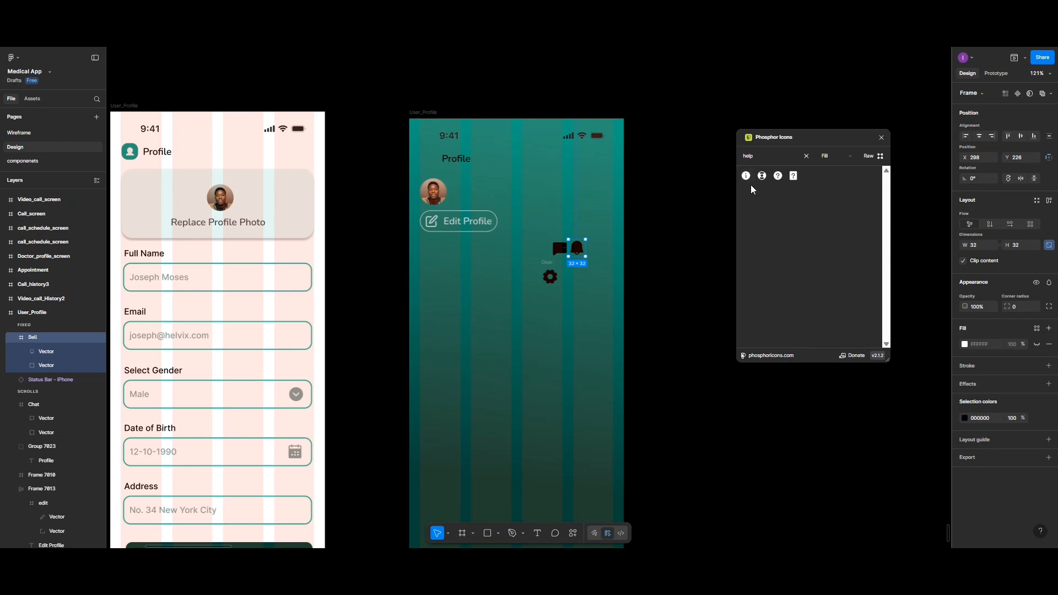
pyautogui.moveTo(747, 177); pyautogui.dragTo(584, 318)
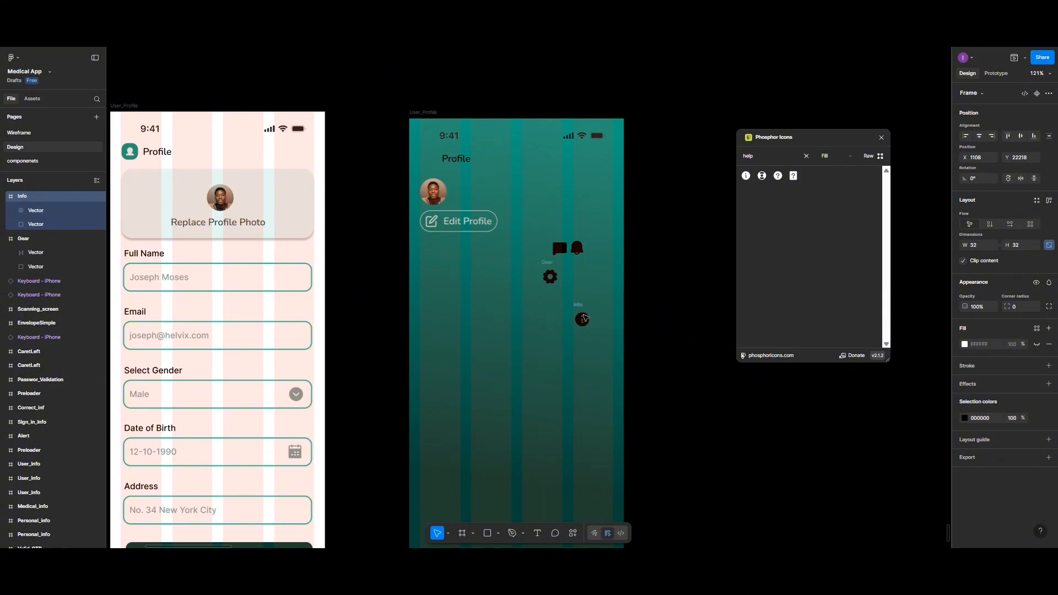
pyautogui.click(766, 155)
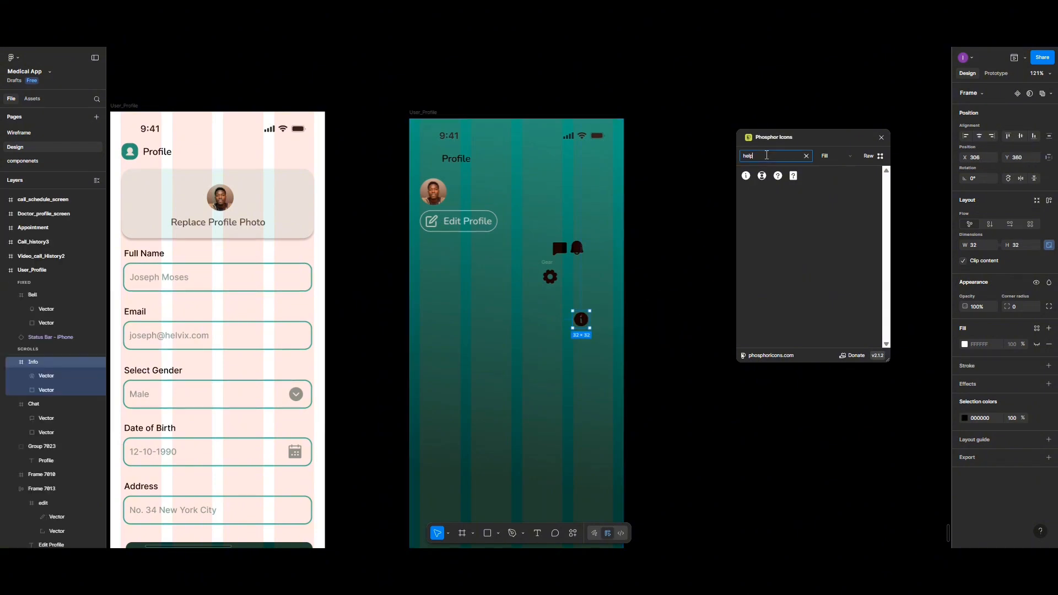
pyautogui.press('BackSpace')
pyautogui.write('happear')
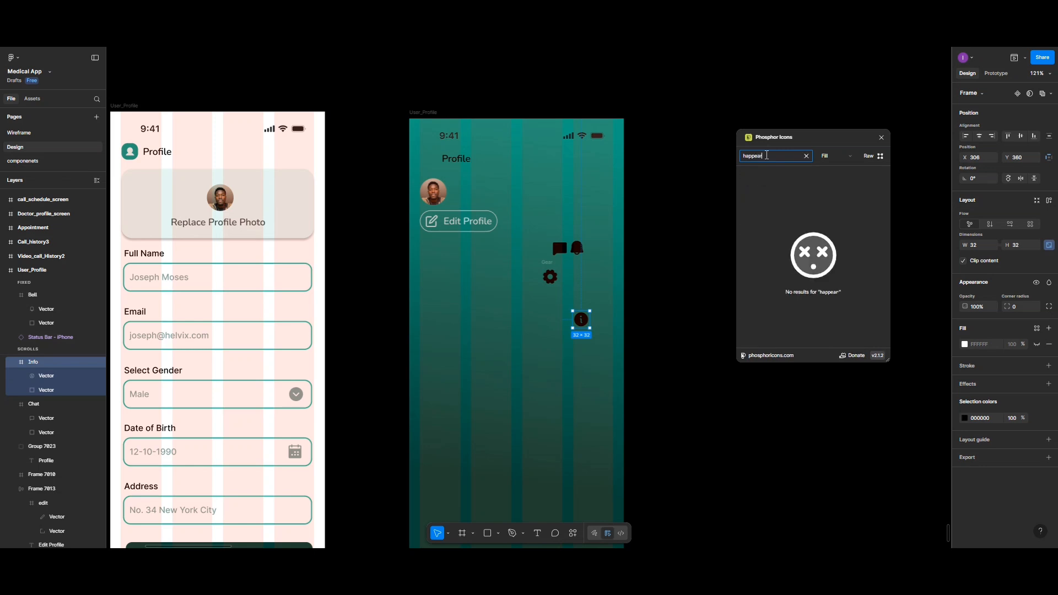
pyautogui.press('BackSpace')
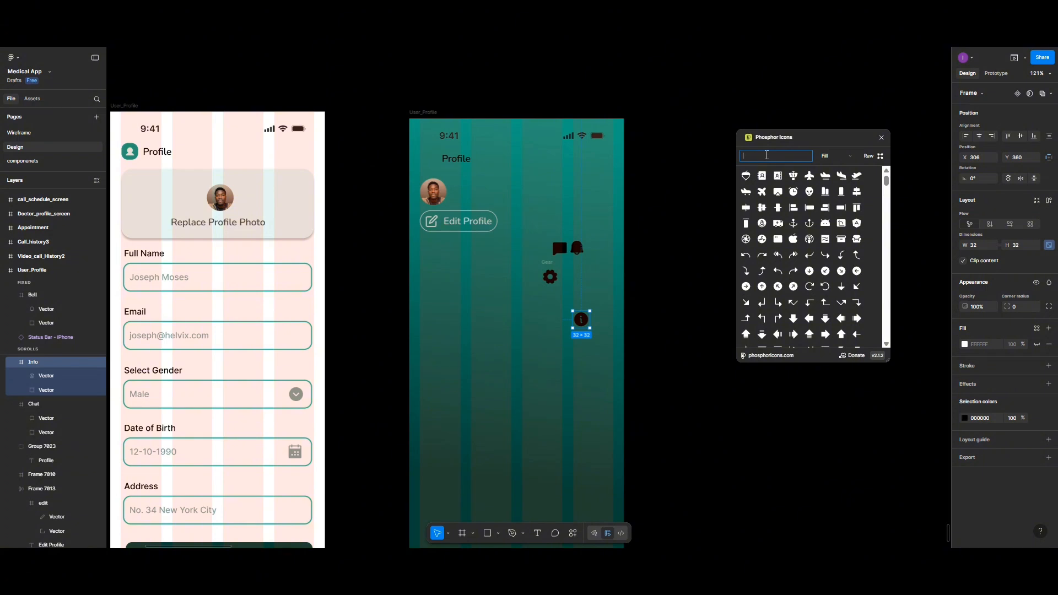
pyautogui.write('in')
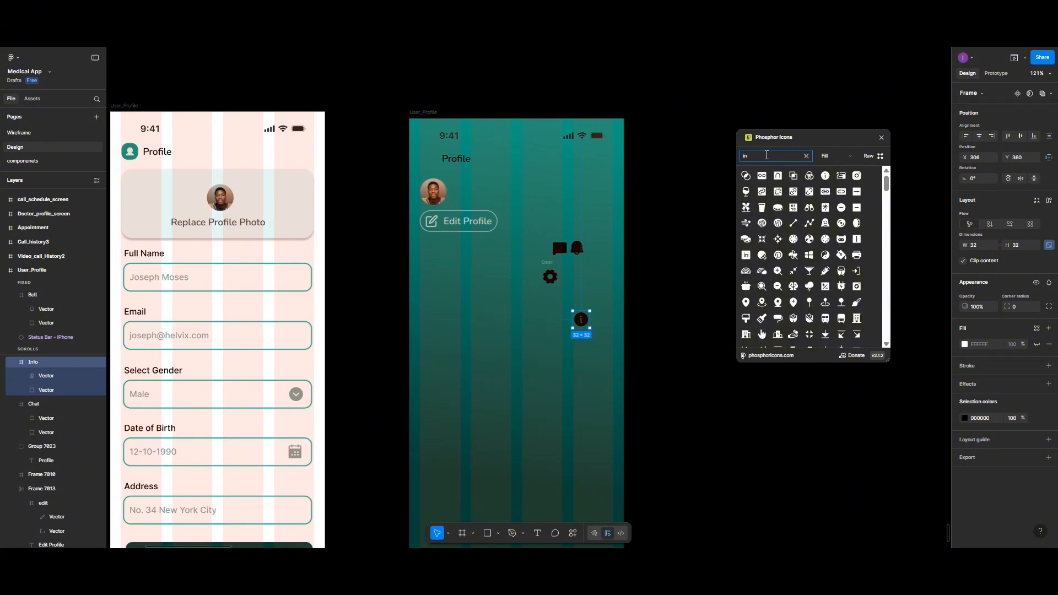
pyautogui.press('BackSpace')
# - Search Phosphor Icons for "user" and insert the filled Users icon beside the Info icon
pyautogui.write('use')
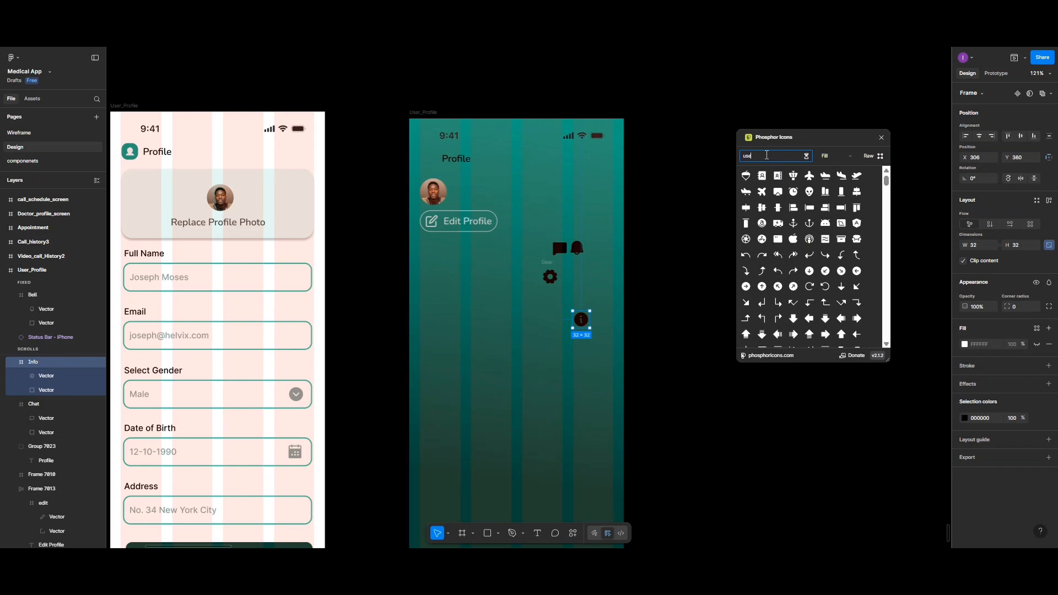
pyautogui.write('r')
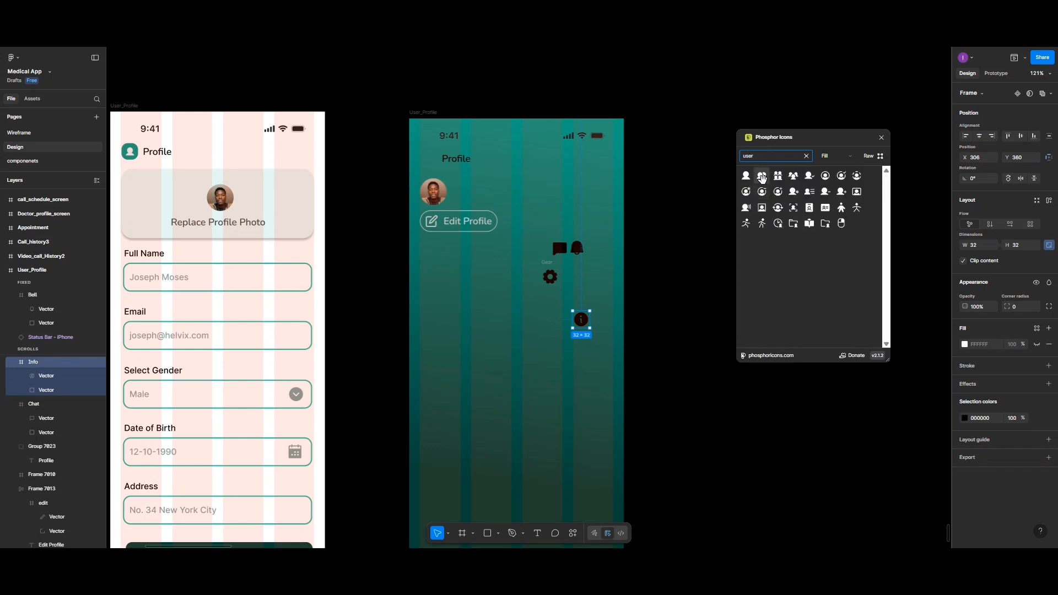
pyautogui.click(762, 175)
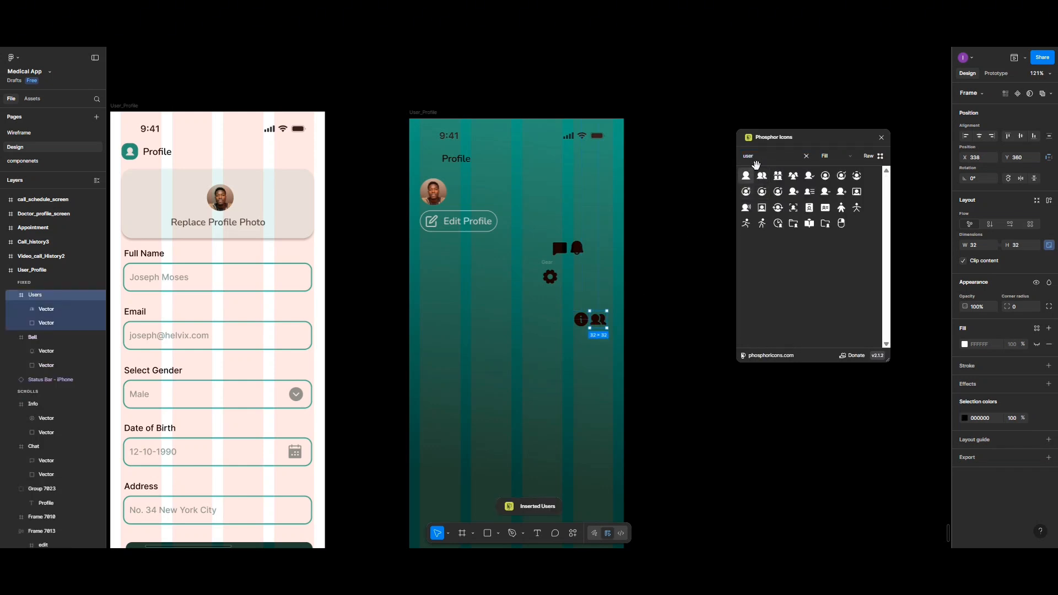
# - Insert the SignOut icon found with "logout" and move it to an empty area at about X 133, Y 443
pyautogui.click(760, 156)
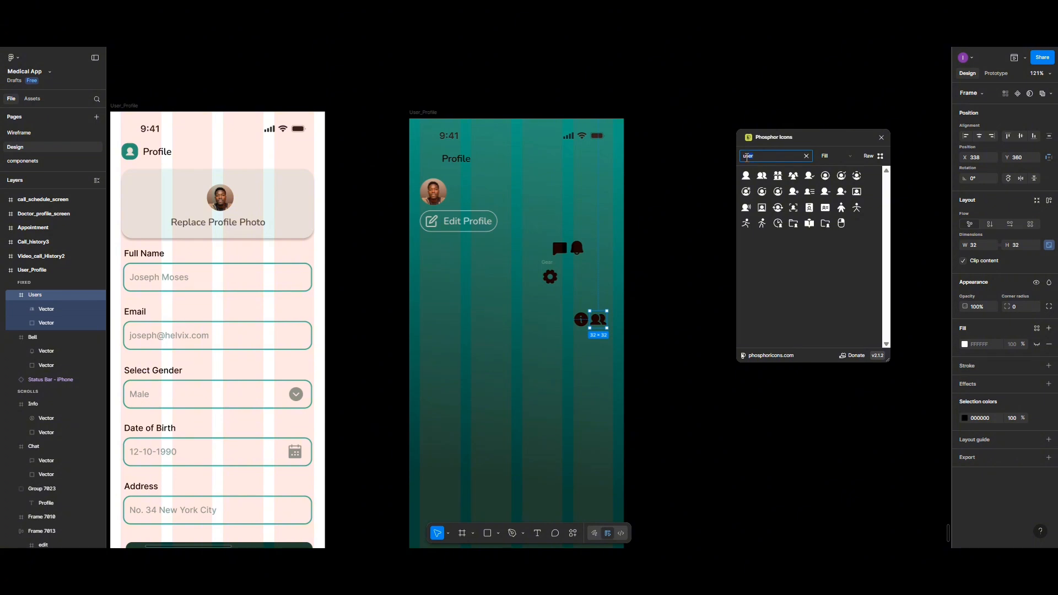
pyautogui.doubleClick(746, 156)
pyautogui.write('log')
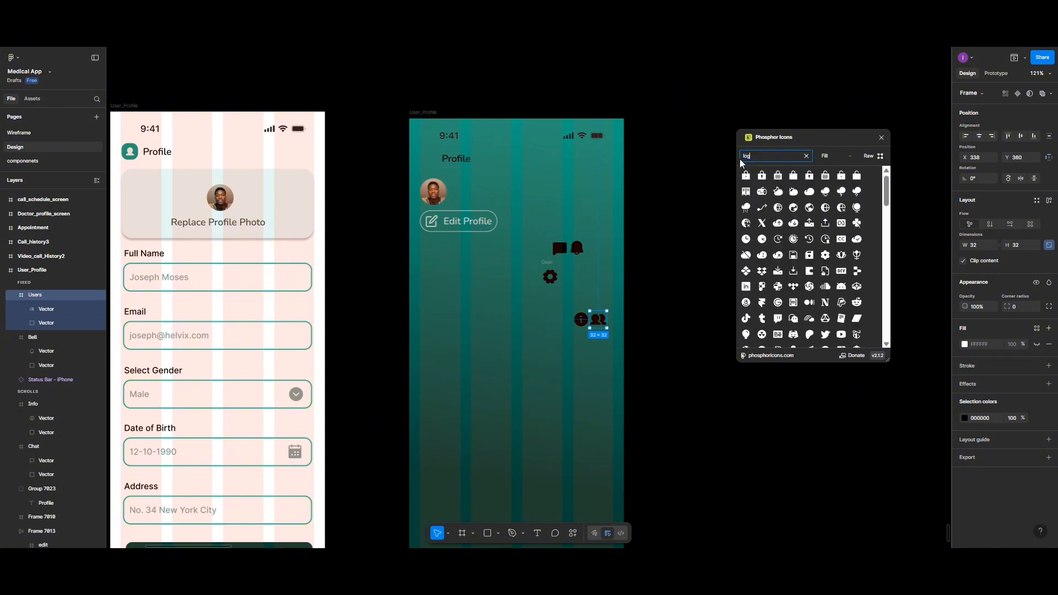
pyautogui.write('out')
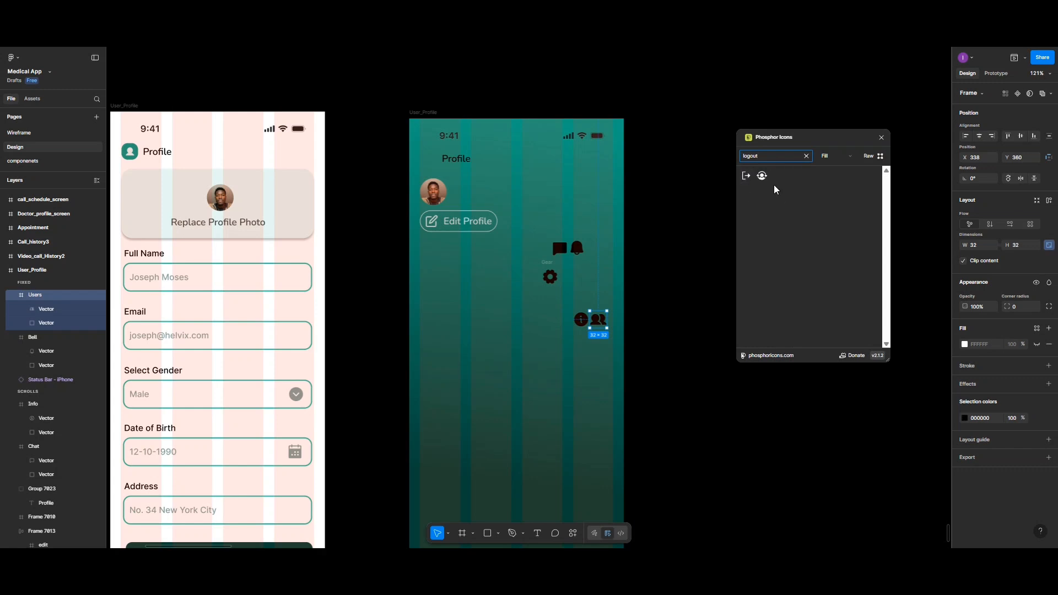
pyautogui.click(746, 175)
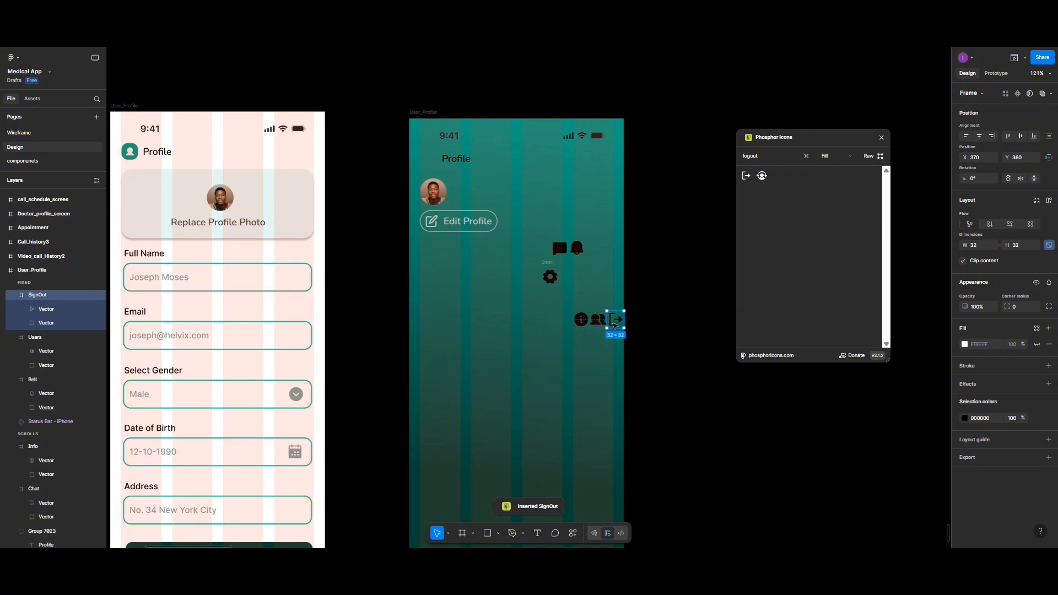
pyautogui.moveTo(615, 324); pyautogui.dragTo(488, 368)
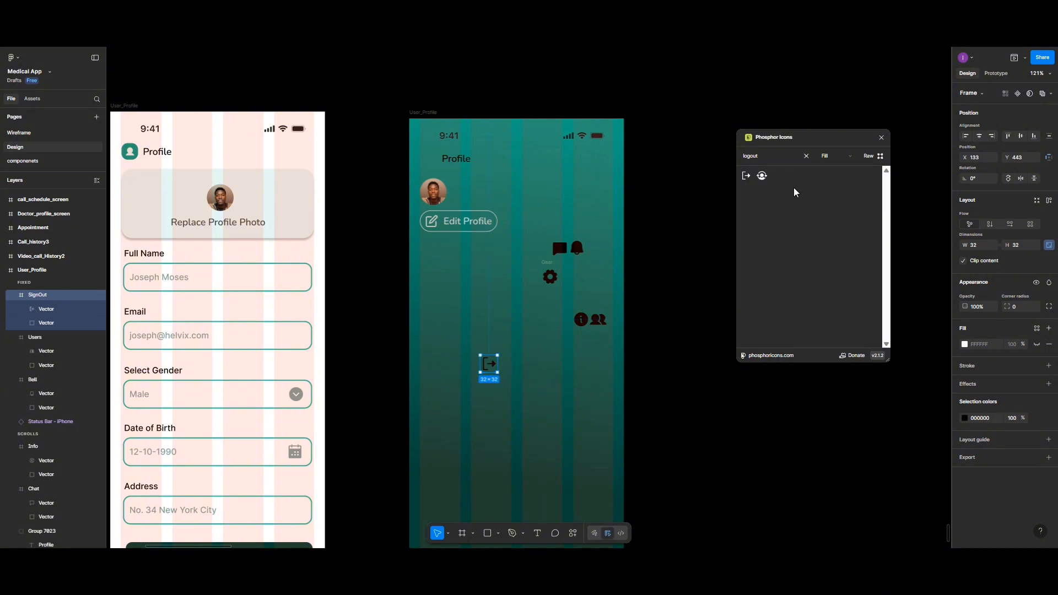
# - Open the Feather Icons plugin and search it for "appearance"
pyautogui.rightClick(882, 139)
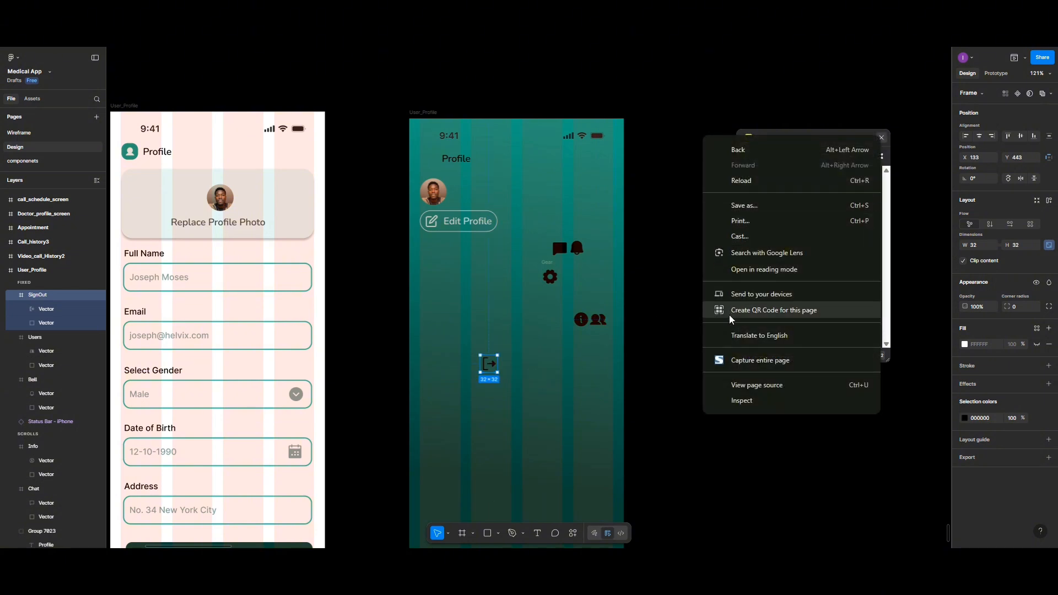
pyautogui.press('Escape')
pyautogui.rightClick(667, 348)
pyautogui.moveTo(683, 422)
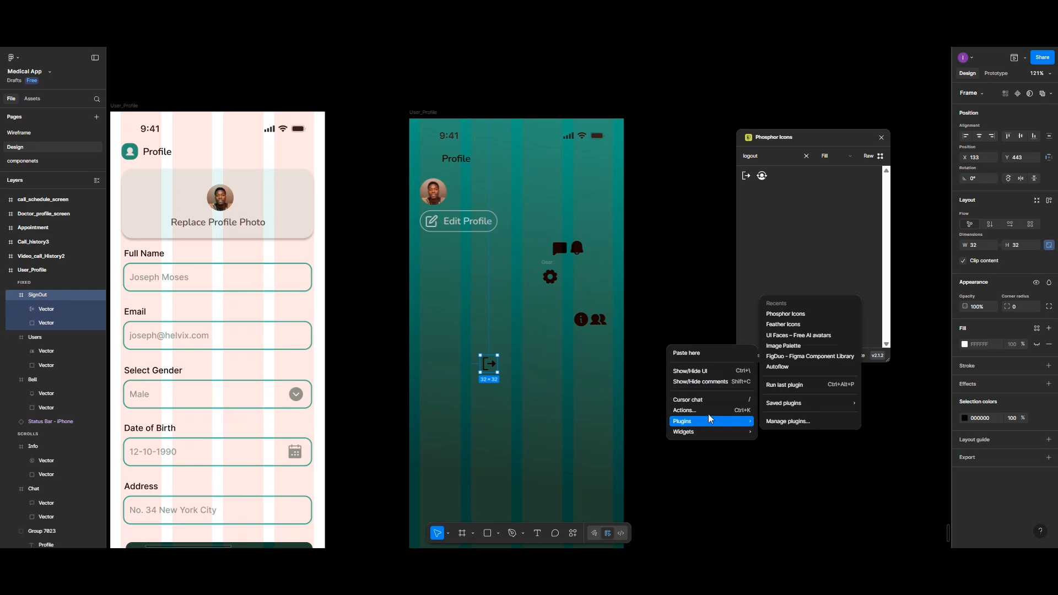
pyautogui.click(779, 325)
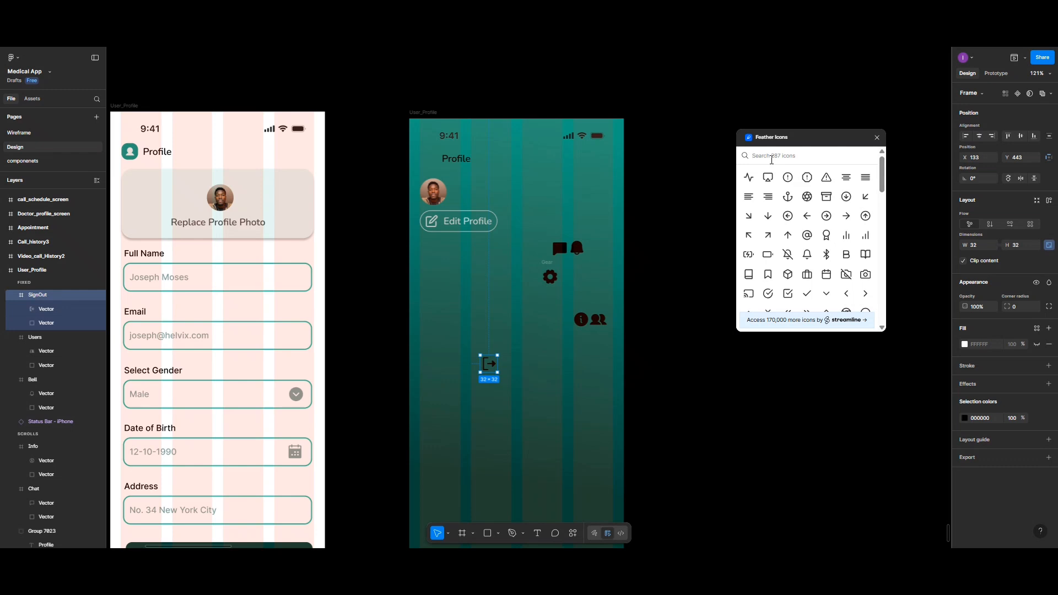
pyautogui.write('appearance')
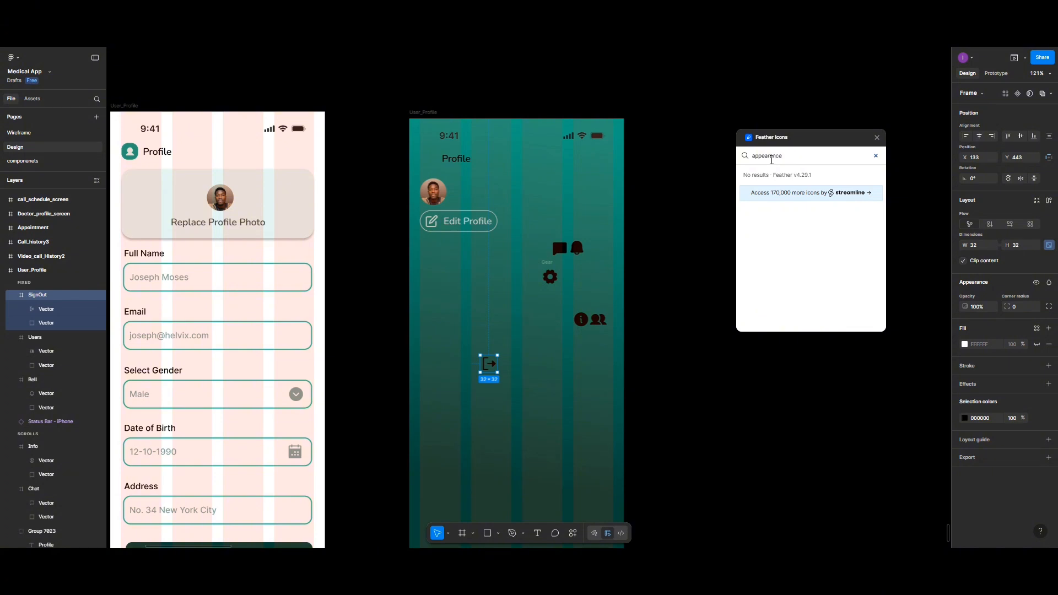
# - Try the shorter Feather Icons searches "ap", "appe" and "a", and clear the search
pyautogui.press('BackSpace')
pyautogui.press('BackSpace')
pyautogui.press('BackSpace')
pyautogui.press('BackSpace')
pyautogui.press('BackSpace')
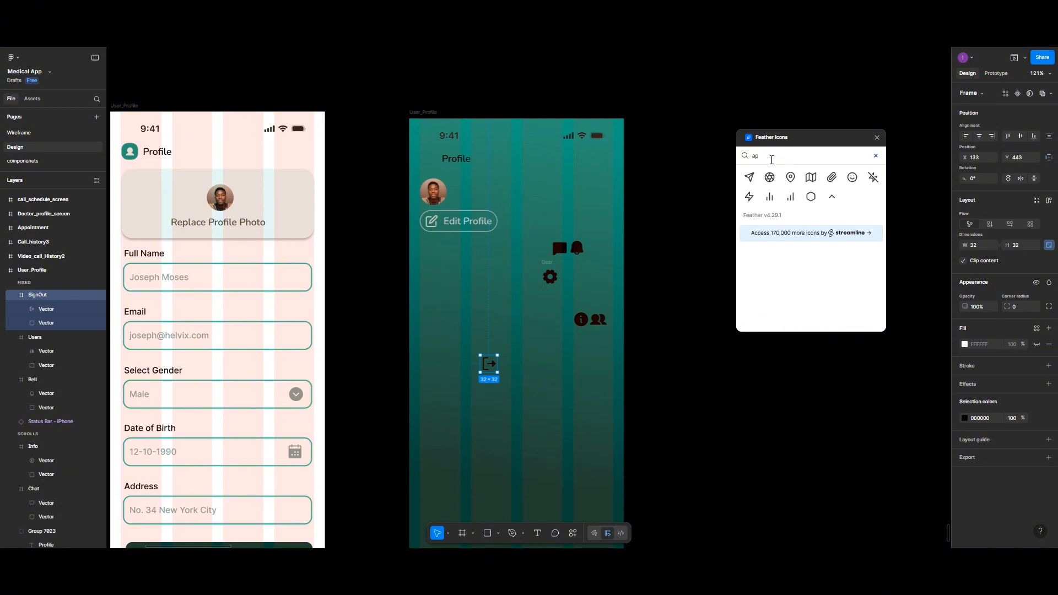
pyautogui.write('pe')
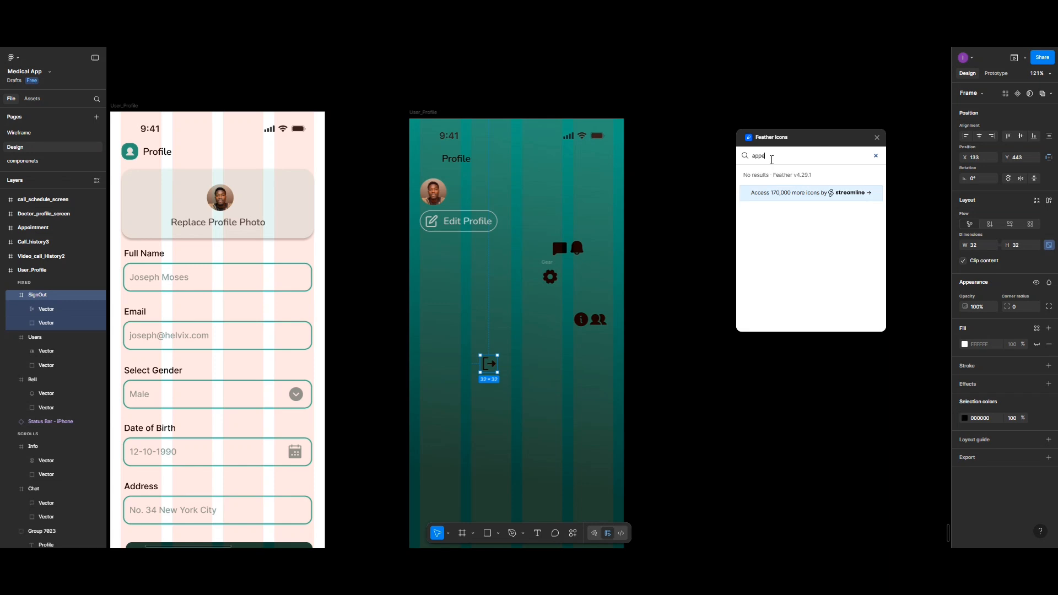
pyautogui.press('BackSpace')
pyautogui.press('BackSpace')
pyautogui.press('BackSpace')
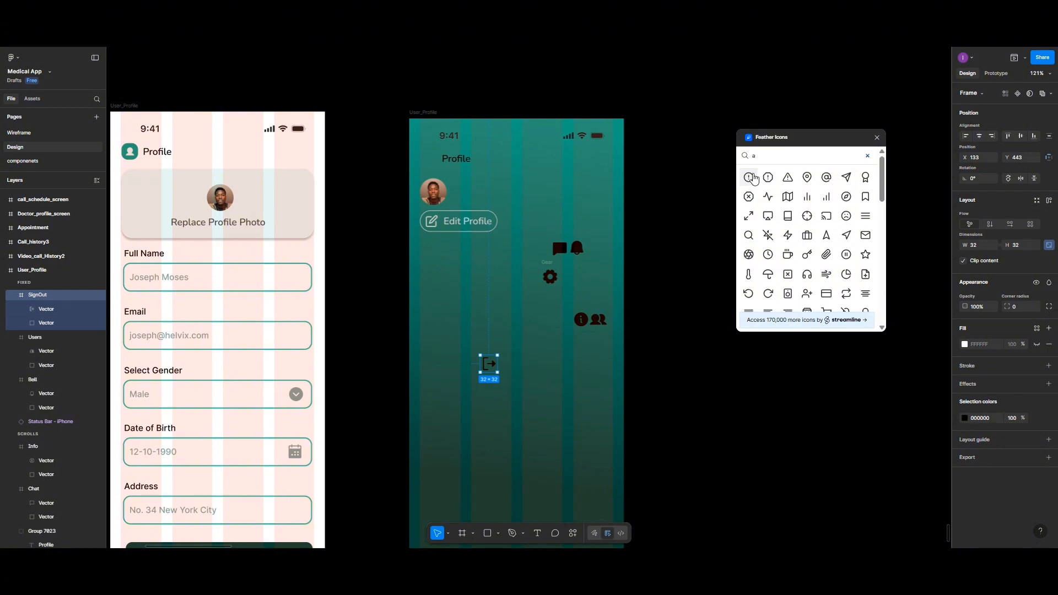
pyautogui.press('BackSpace')
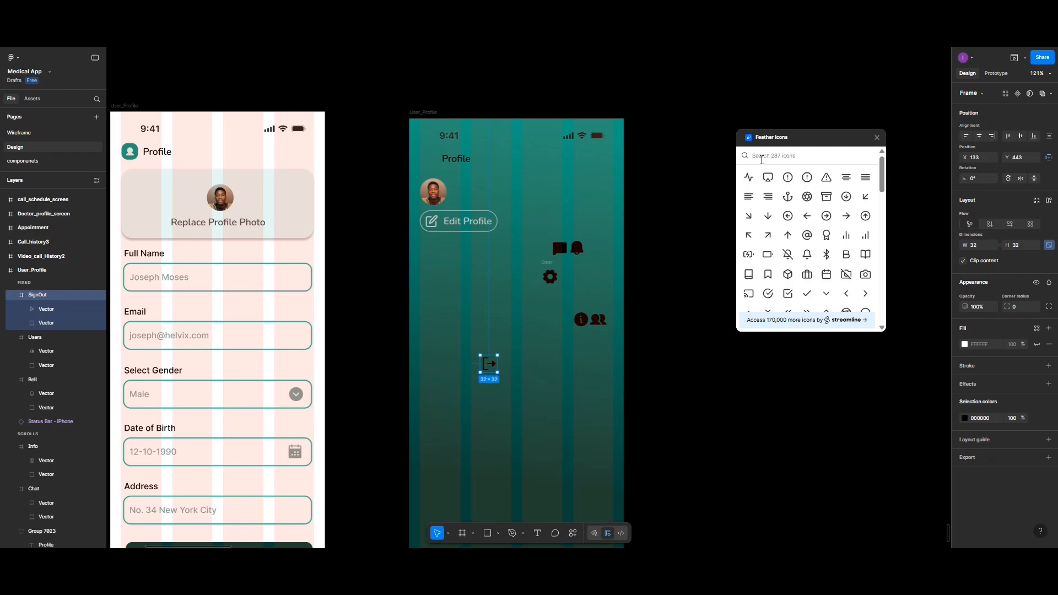
# - Search Phosphor Icons for "eye" and insert the filled Eye icon beside the SignOut icon, deleting the extra copy
pyautogui.rightClick(712, 400)
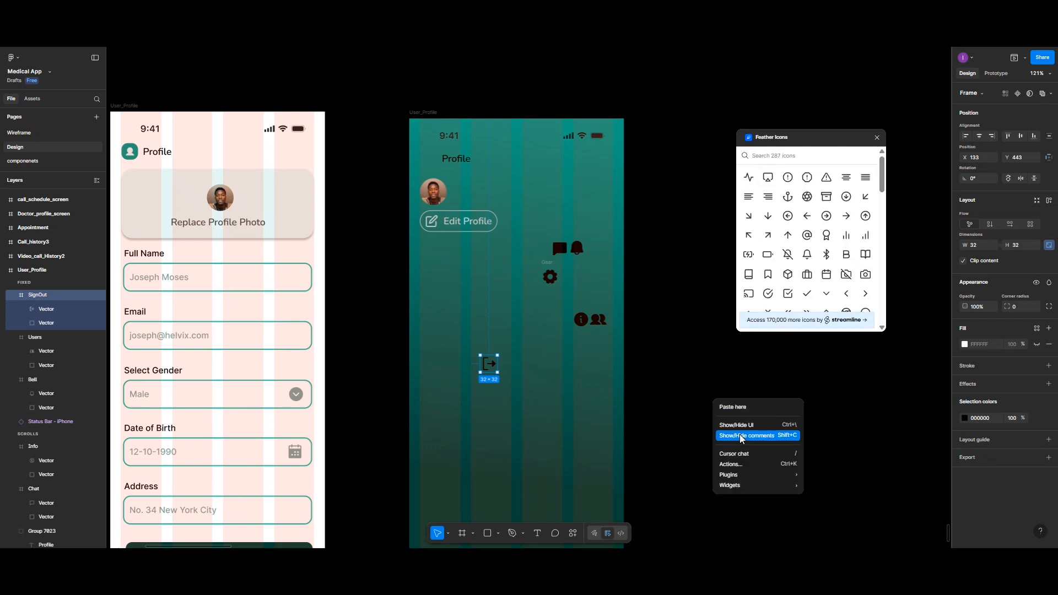
pyautogui.moveTo(742, 473)
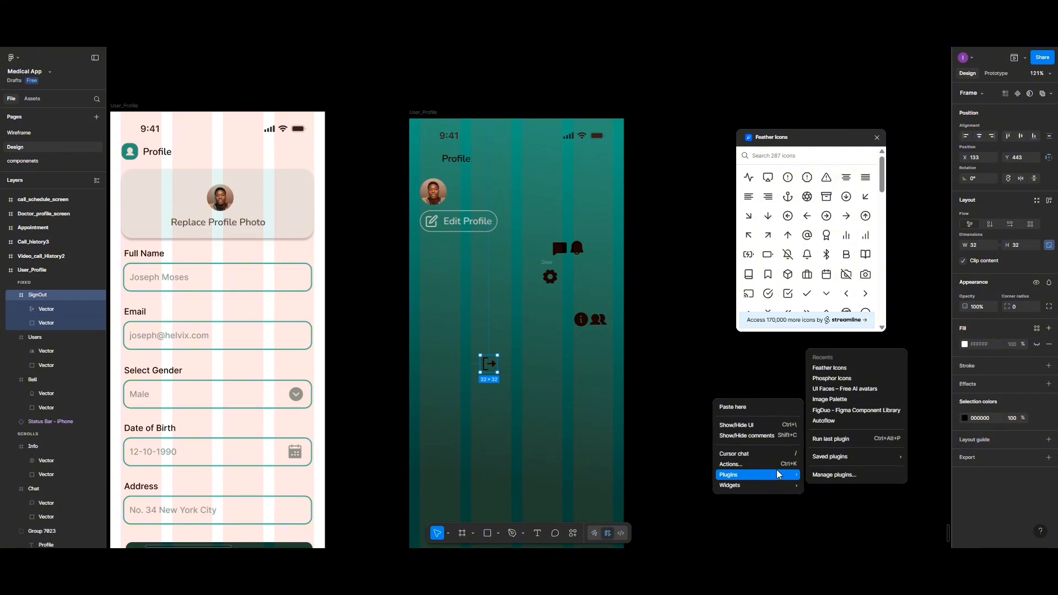
pyautogui.click(837, 380)
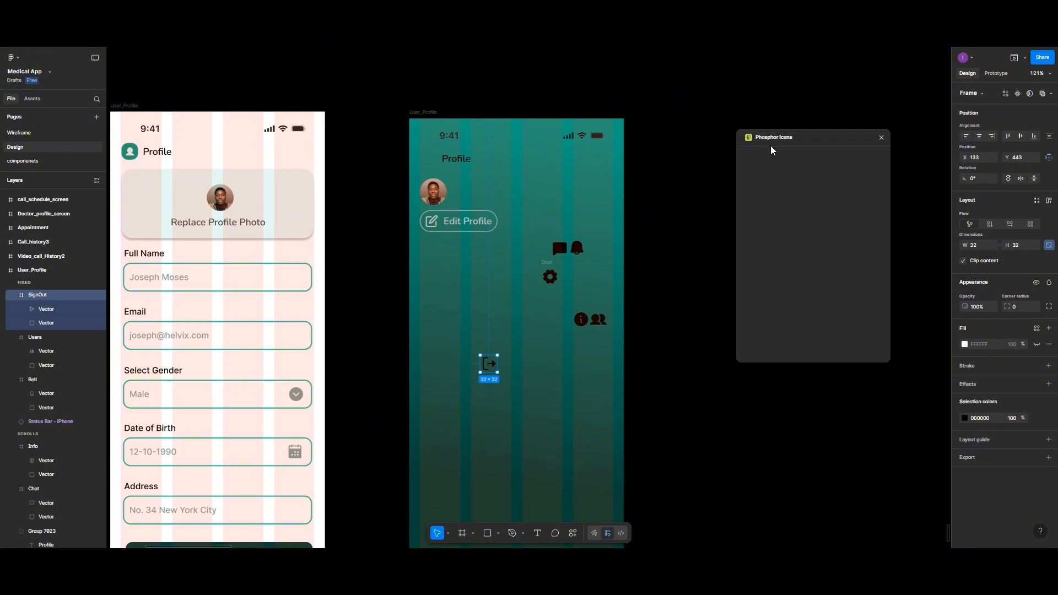
pyautogui.click(767, 157)
pyautogui.write('e')
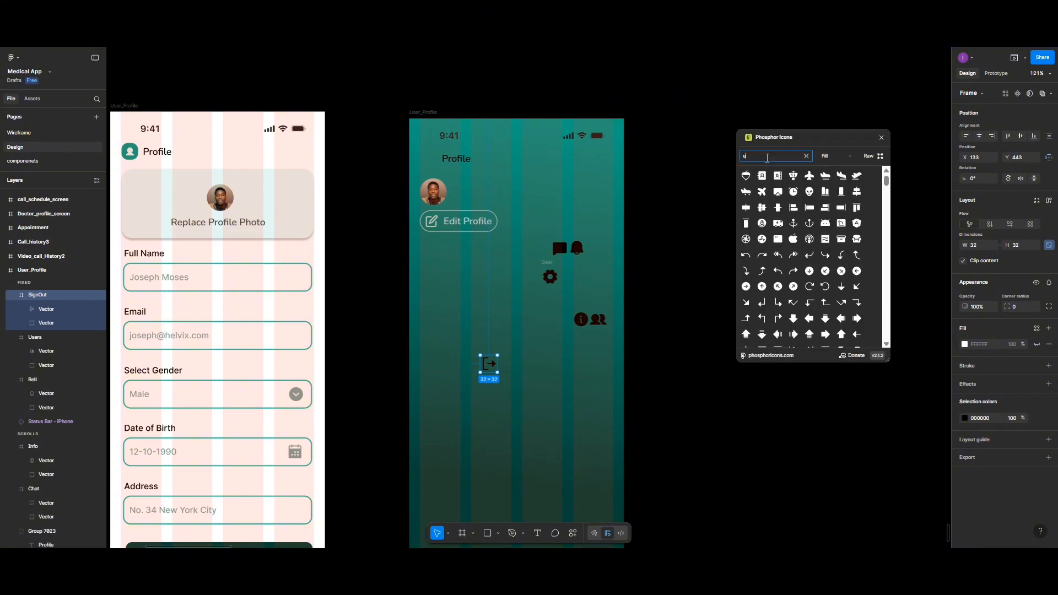
pyautogui.write('ye')
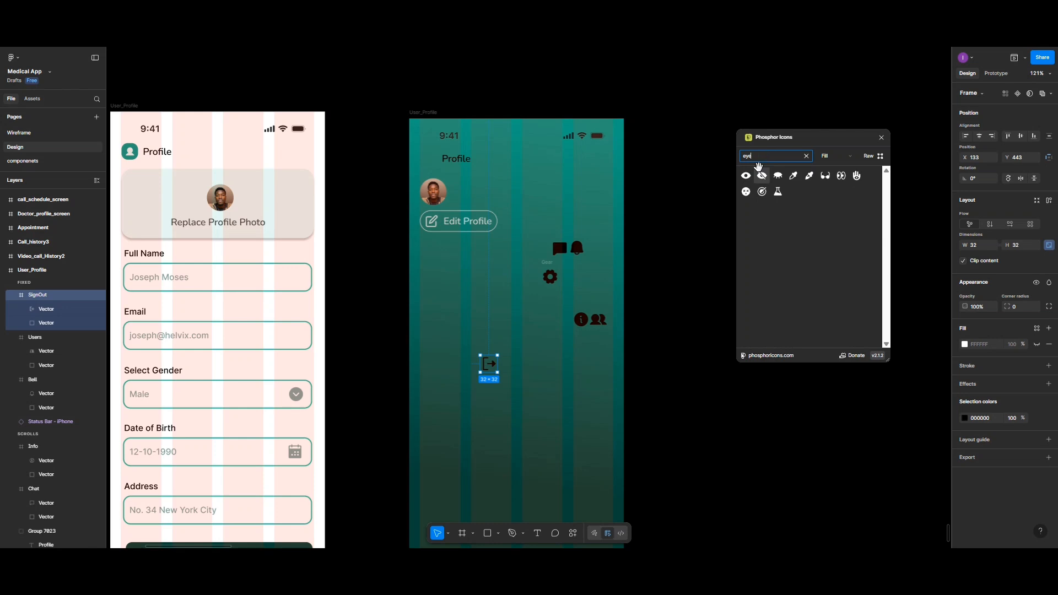
pyautogui.click(748, 176)
pyautogui.click(746, 176)
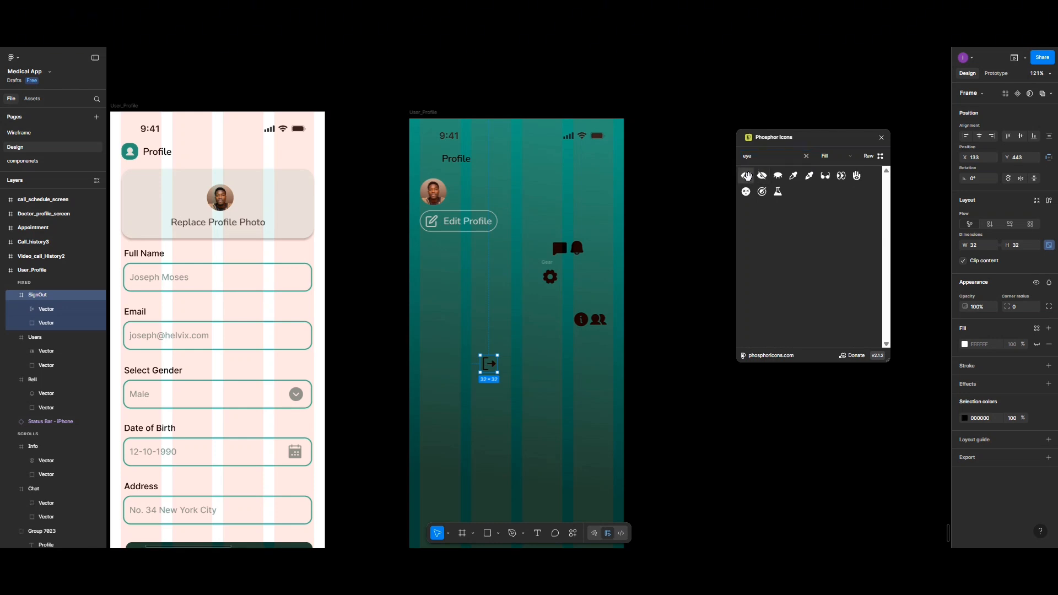
pyautogui.click(745, 176)
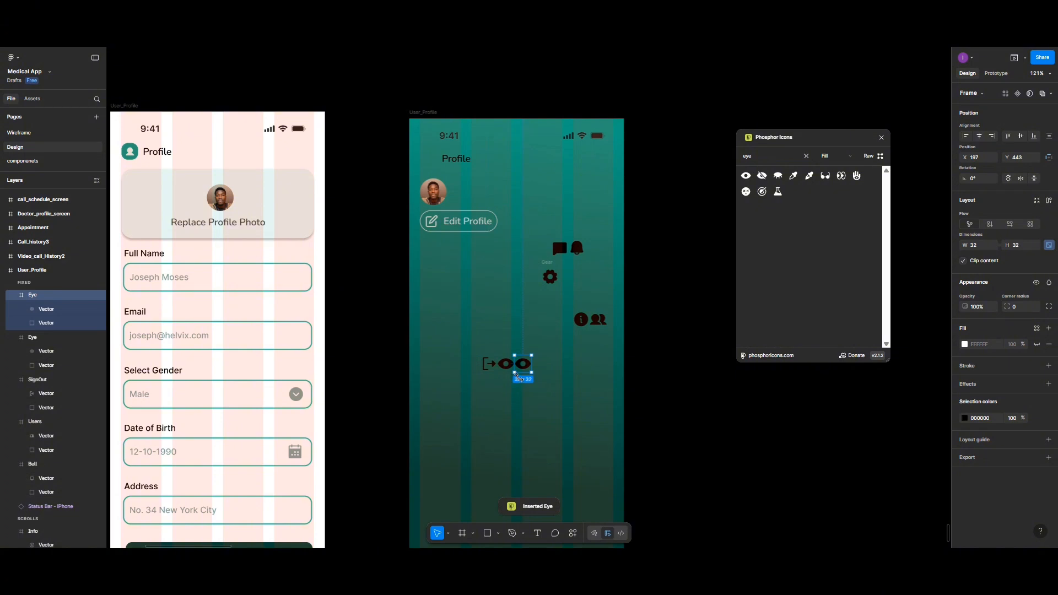
pyautogui.moveTo(527, 366); pyautogui.dragTo(530, 367)
pyautogui.press('Delete')
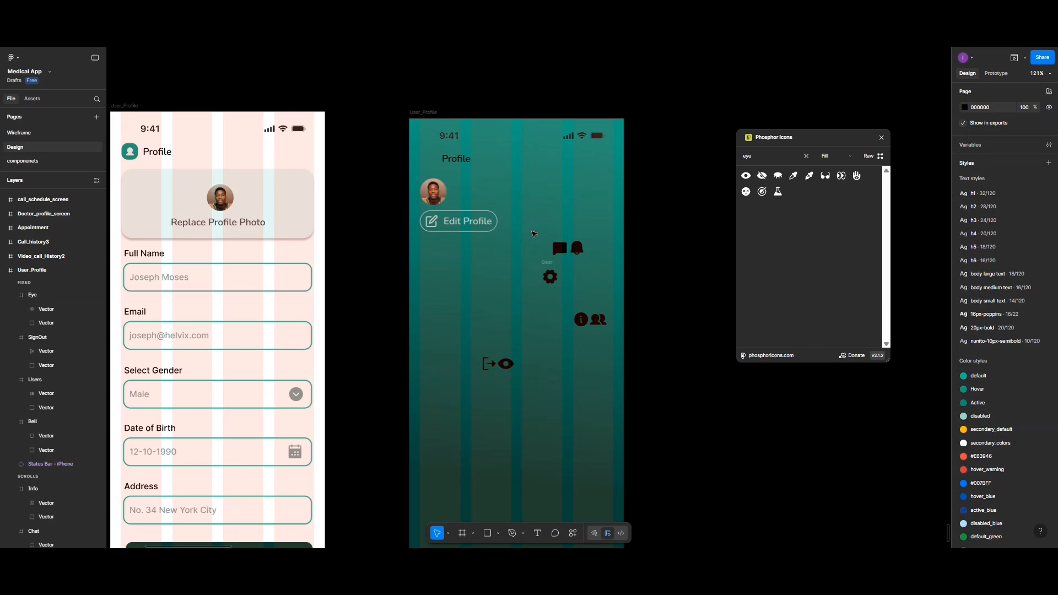
# - Recolor all seven menu icons, from Chat and Bell to SignOut and Eye, to E6F8F2 at 100% opacity
pyautogui.moveTo(532, 232); pyautogui.dragTo(485, 367)
pyautogui.click(964, 418)
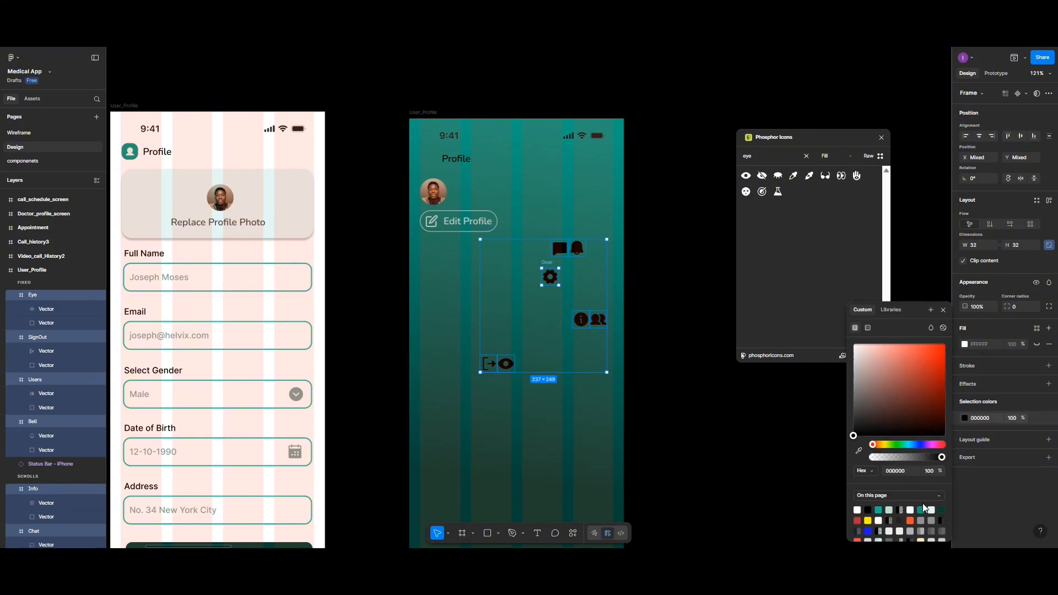
pyautogui.click(931, 510)
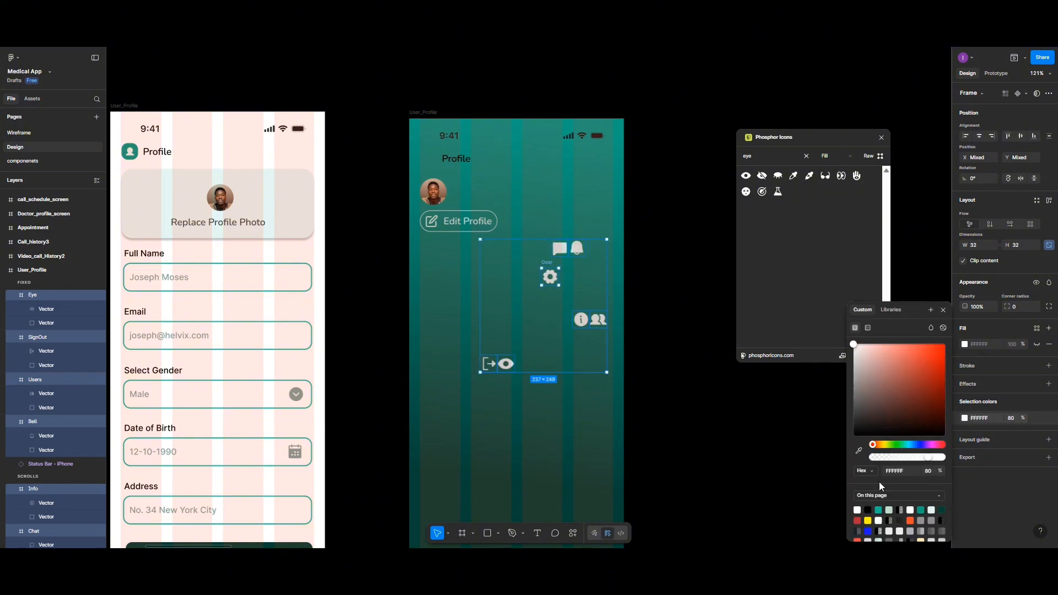
pyautogui.click(932, 509)
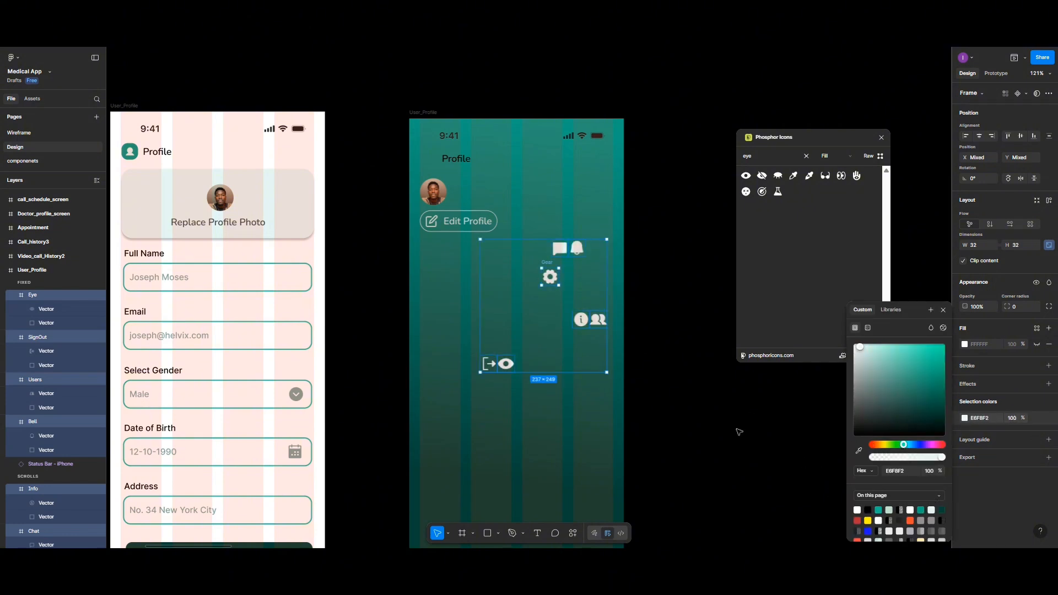
pyautogui.click(649, 263)
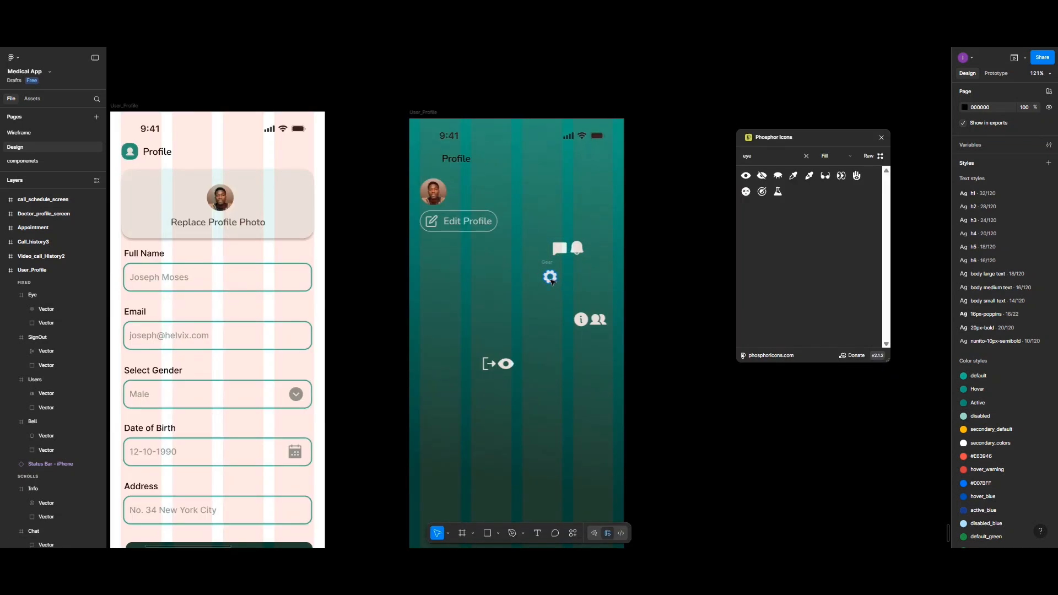
pyautogui.moveTo(545, 237); pyautogui.dragTo(601, 384)
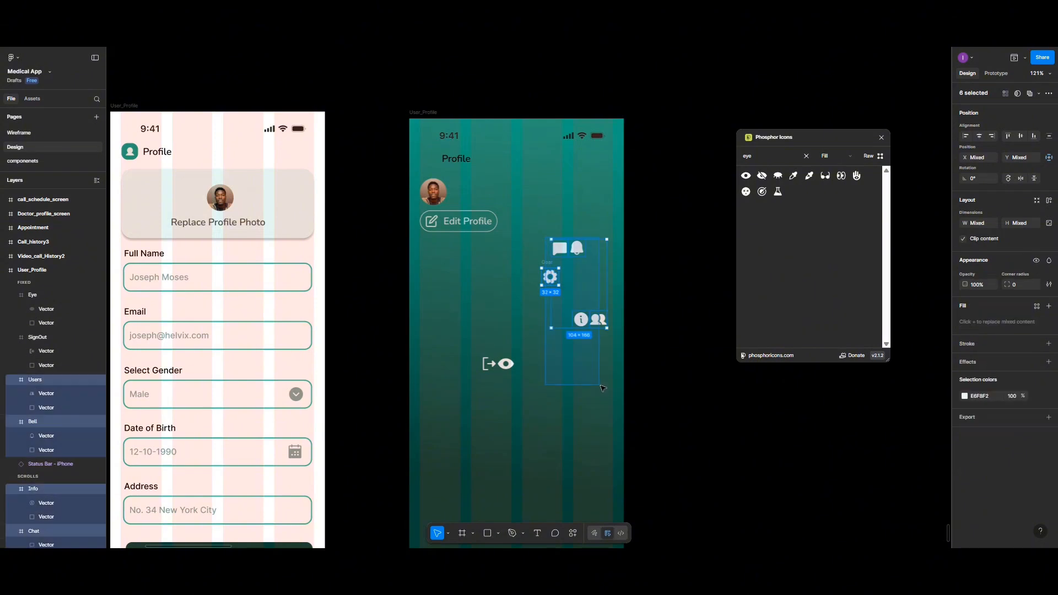
pyautogui.moveTo(568, 349); pyautogui.dragTo(478, 495)
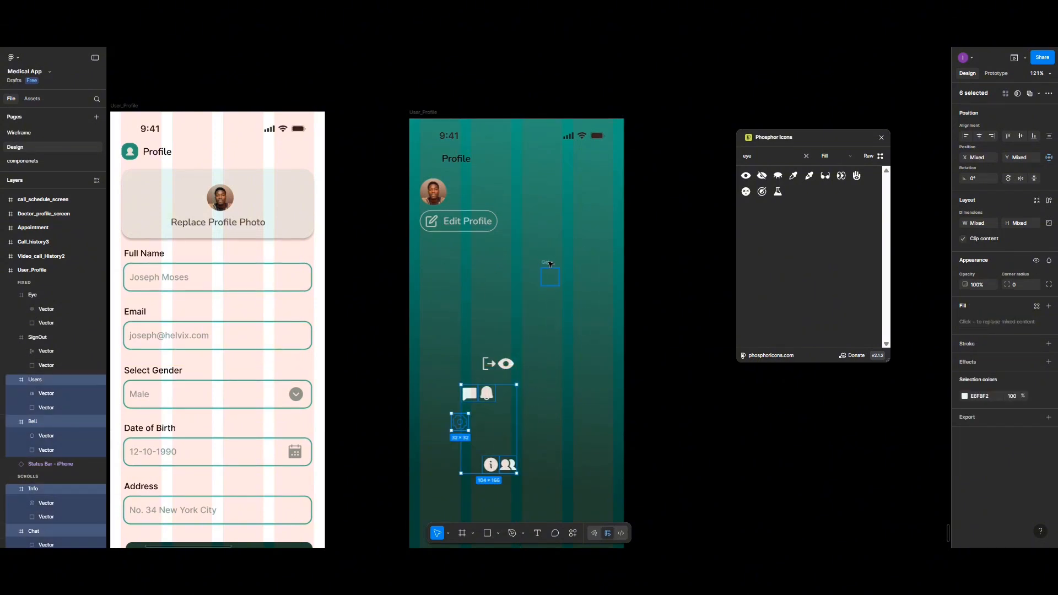
pyautogui.click(549, 273)
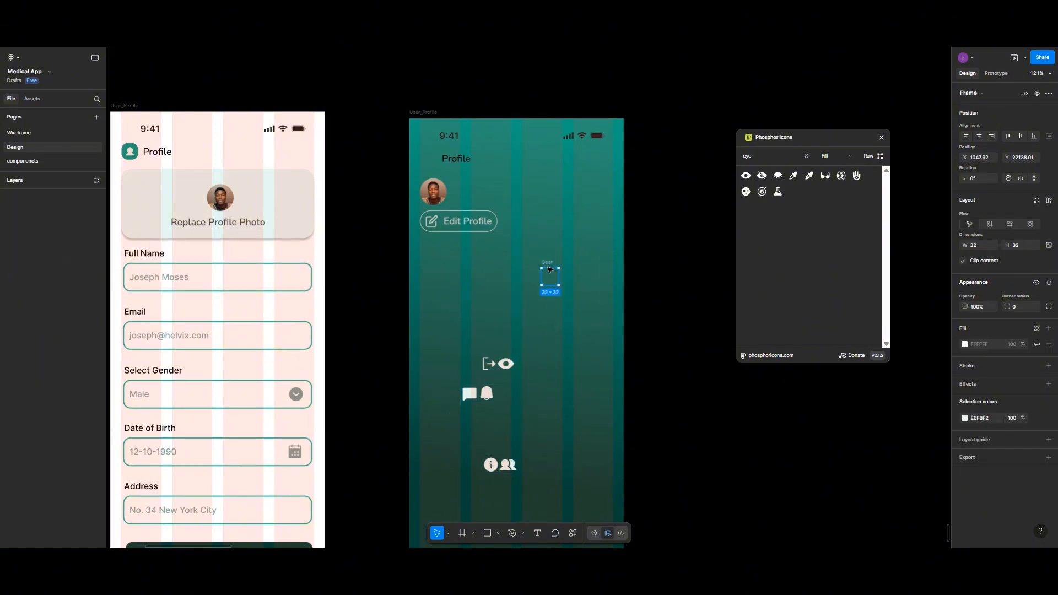
pyautogui.hotkey('ctrl', 'z')
pyautogui.hotkey('ctrl', 'z')
pyautogui.click(569, 366)
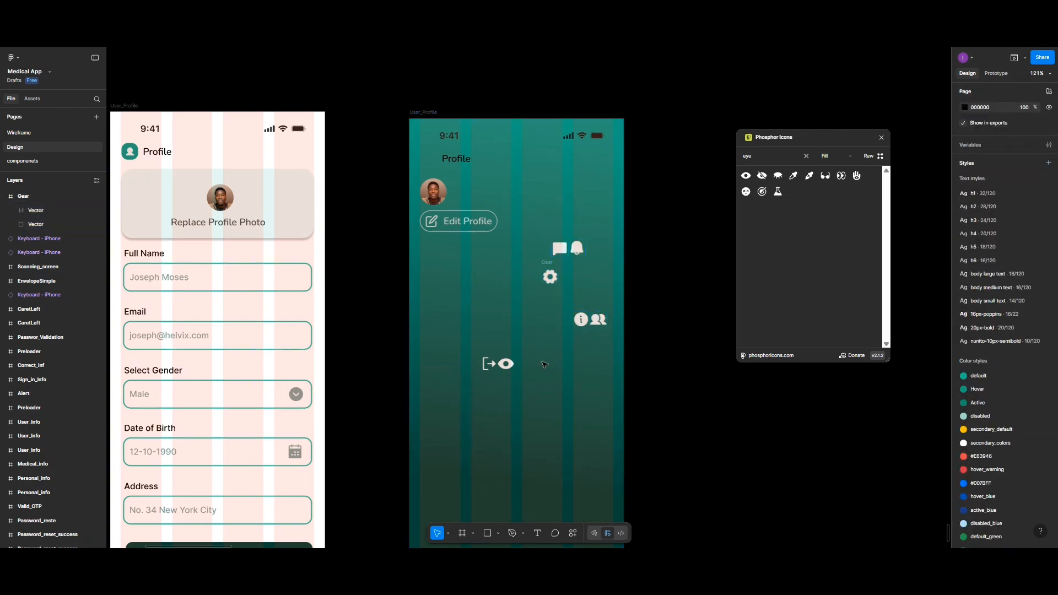
# - Move the Chat, Bell, Gear, Info and Users icons together to the area below the SignOut and Eye icons
pyautogui.moveTo(581, 400); pyautogui.dragTo(601, 429)
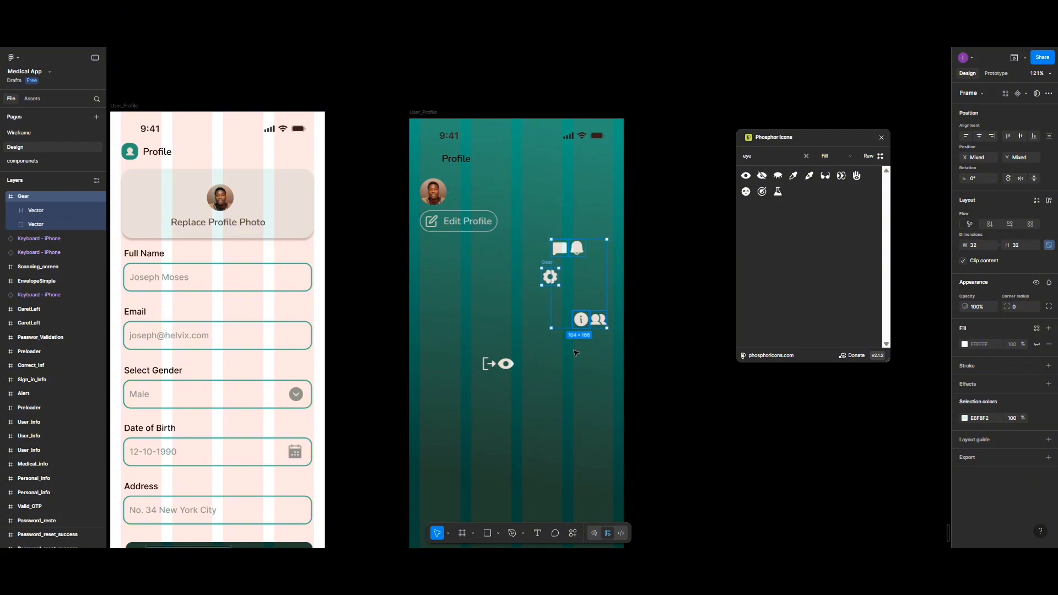
pyautogui.moveTo(589, 316); pyautogui.dragTo(509, 460)
pyautogui.click(560, 334)
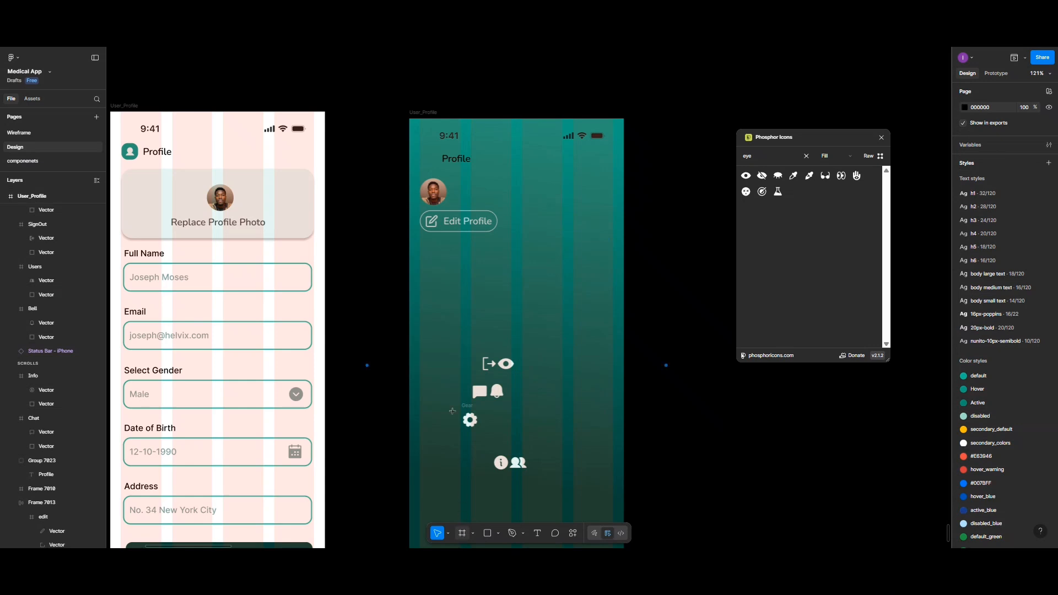
# - Draw a frame about 382 wide below the Edit Profile button at X 20, Y 233, and set its height to 45
pyautogui.click(463, 532)
pyautogui.moveTo(420, 243); pyautogui.dragTo(612, 268)
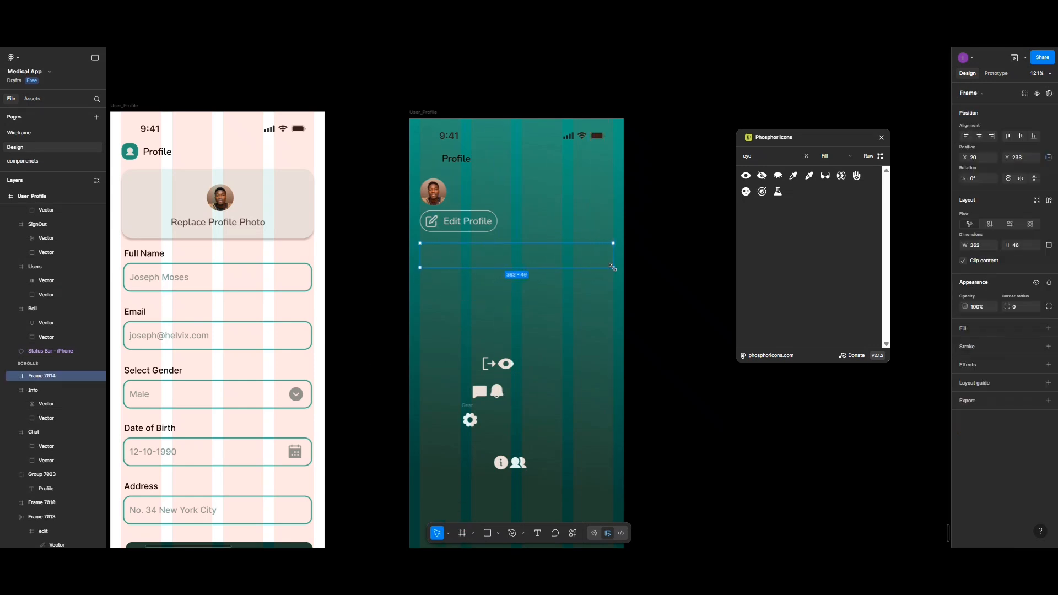
pyautogui.click(1019, 245)
pyautogui.write('45')
pyautogui.press('Return')
# - Add a stroke to the new frame on its top side only, colored E6F8F2
pyautogui.click(1049, 347)
pyautogui.click(1050, 384)
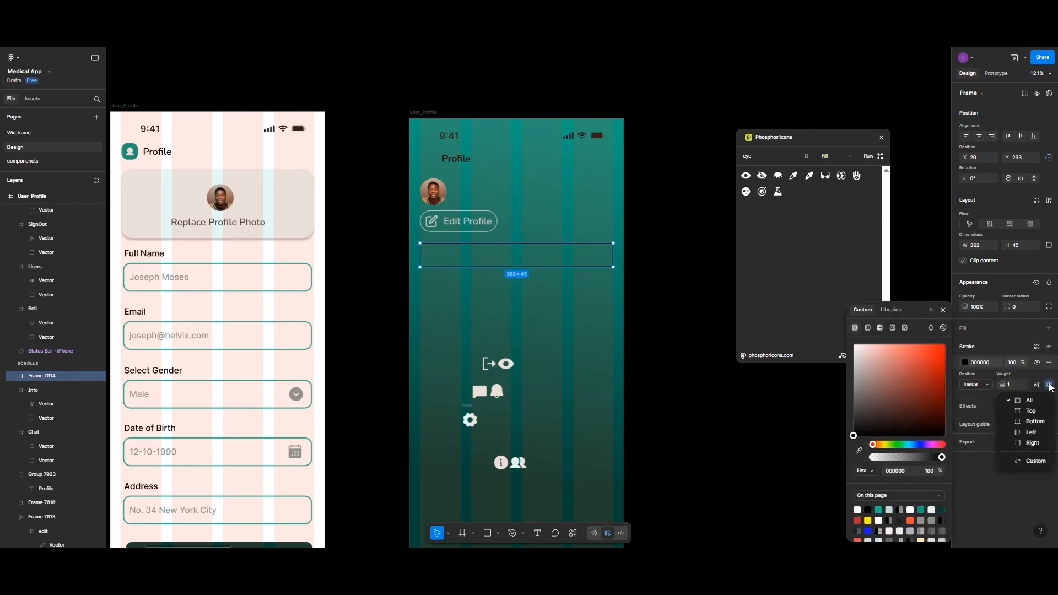
pyautogui.click(1023, 409)
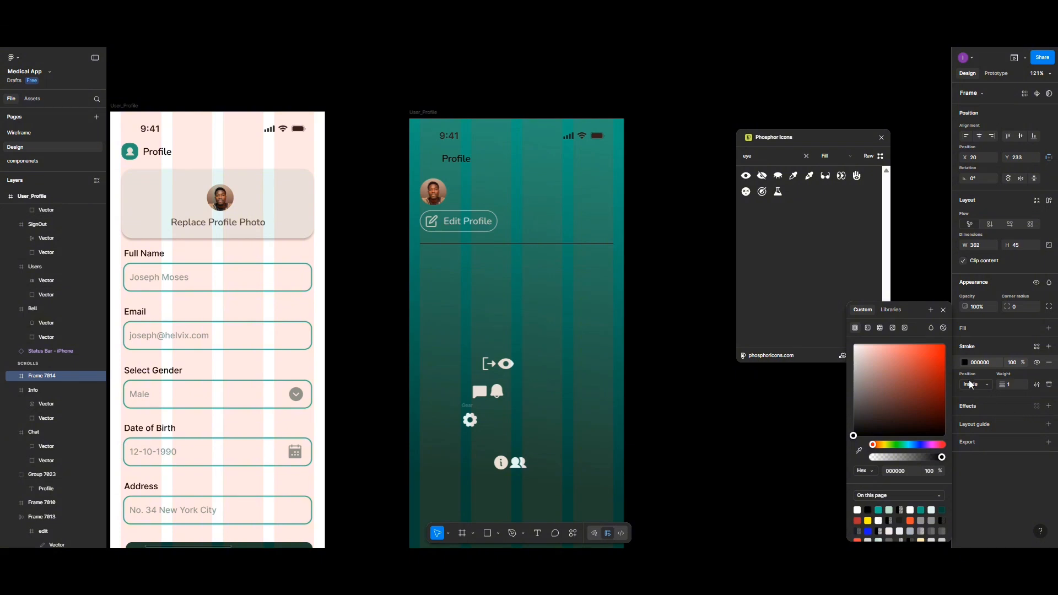
pyautogui.click(964, 362)
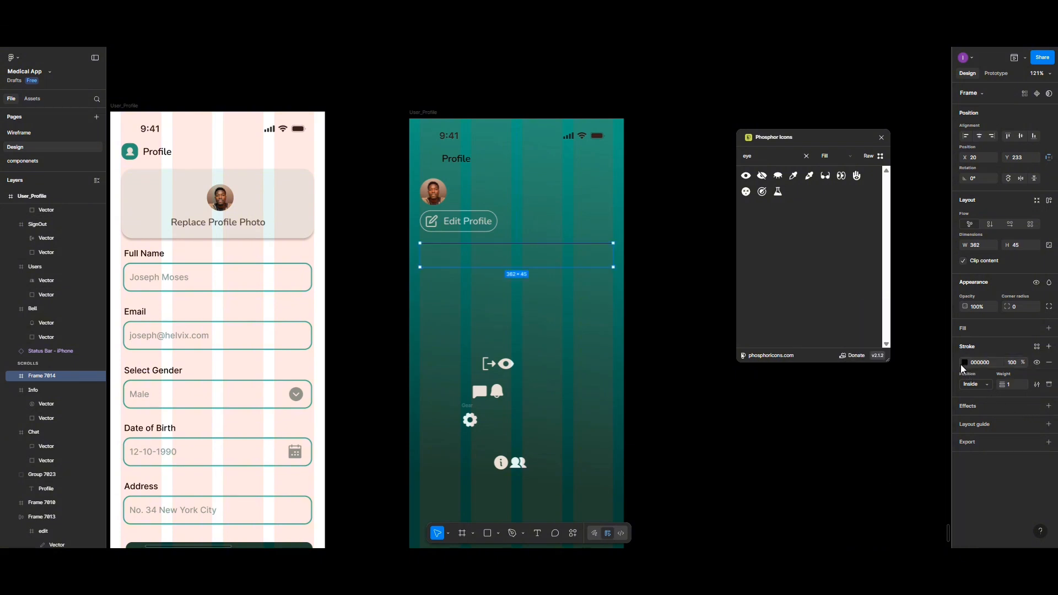
pyautogui.click(964, 363)
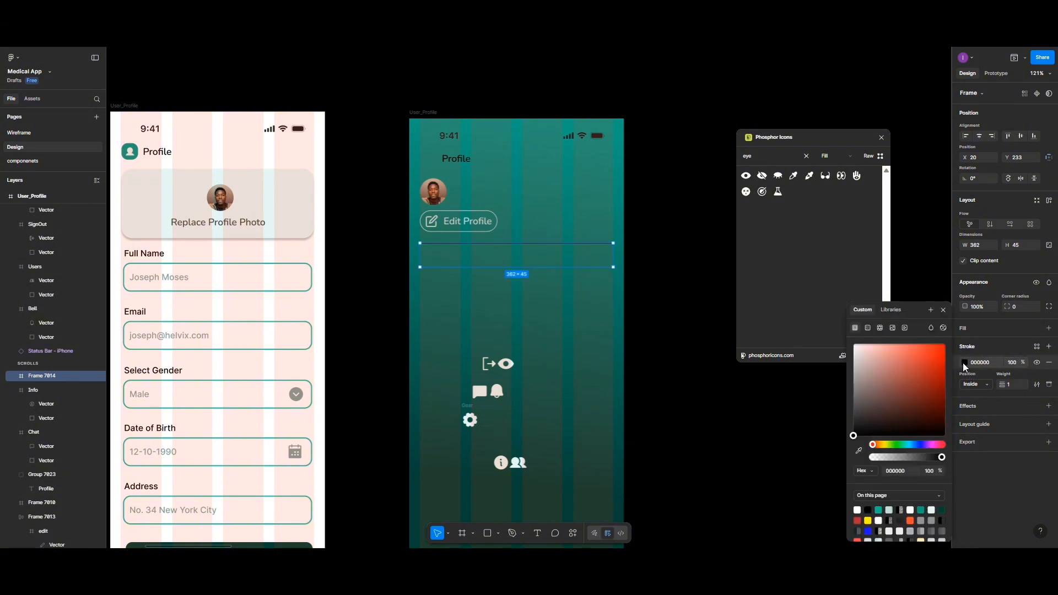
pyautogui.click(932, 510)
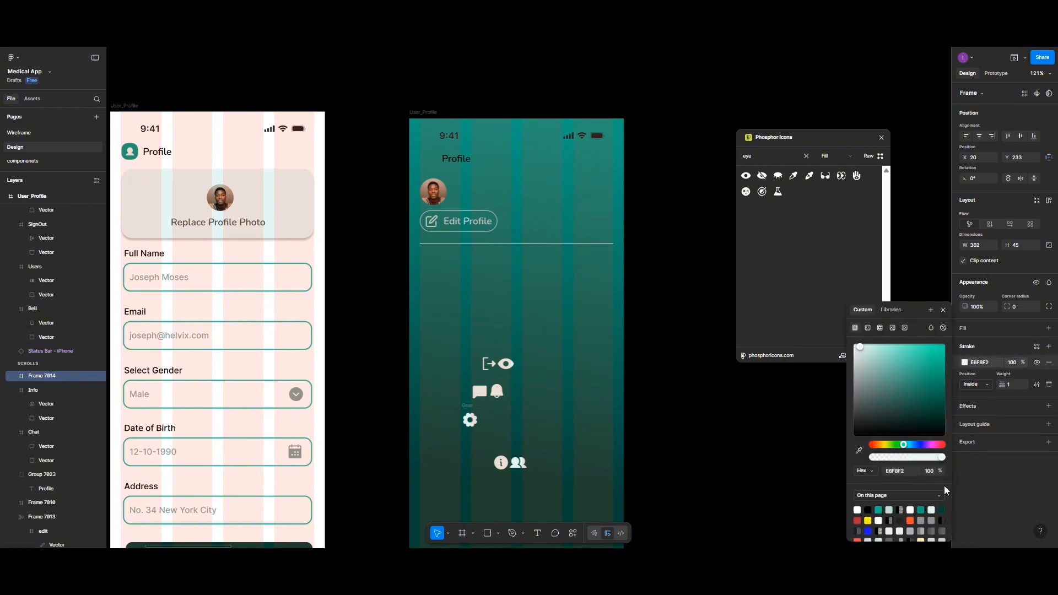
# - Set the frame's top stroke to 20% opacity and its position to Outside
pyautogui.click(1013, 362)
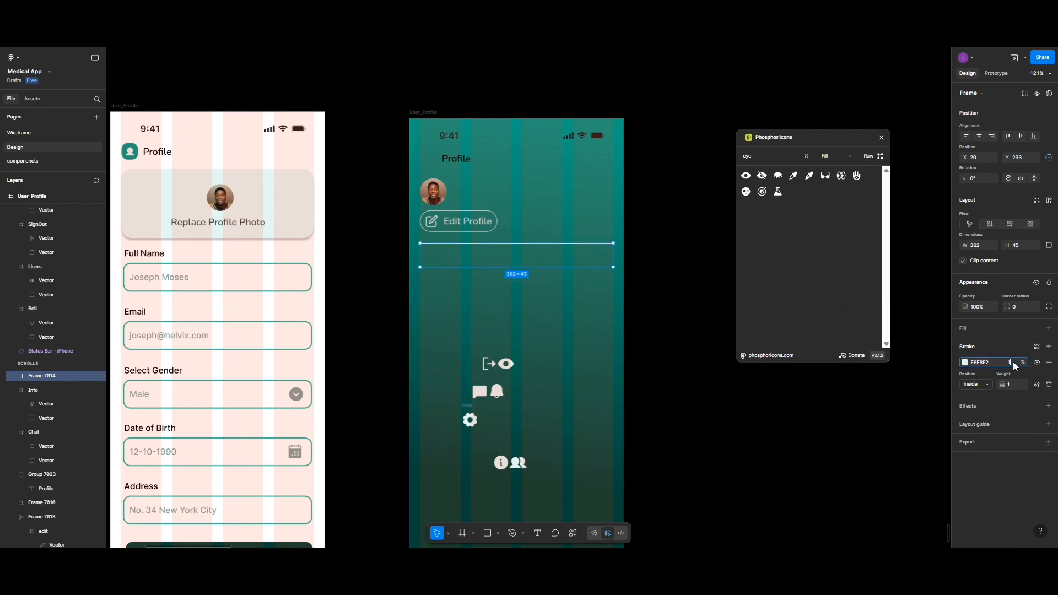
pyautogui.click(606, 326)
pyautogui.click(565, 246)
pyautogui.click(1011, 364)
pyautogui.write('20')
pyautogui.click(964, 386)
pyautogui.click(984, 396)
pyautogui.click(512, 269)
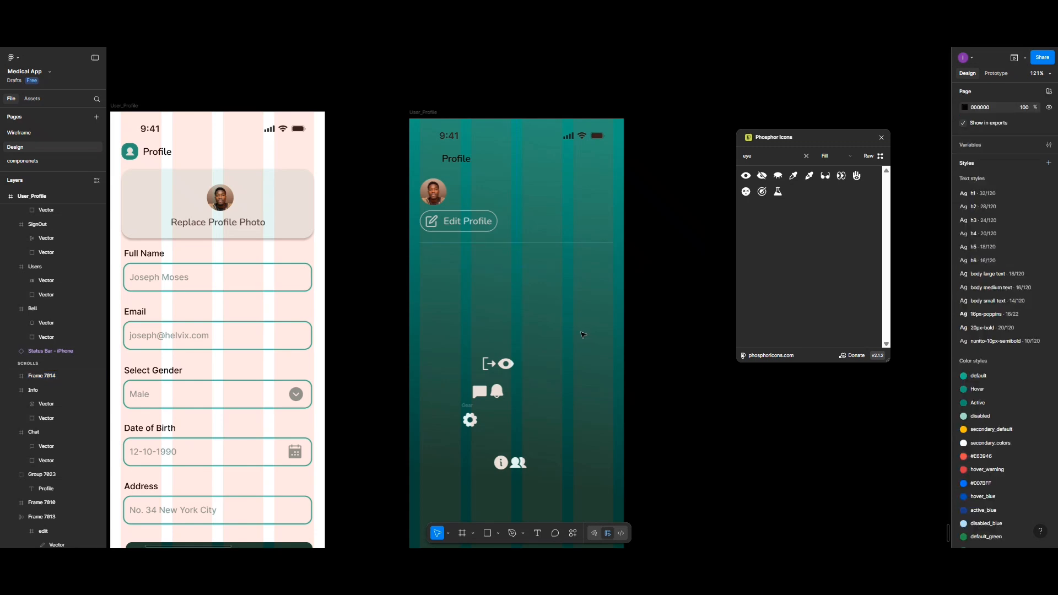
pyautogui.click(508, 264)
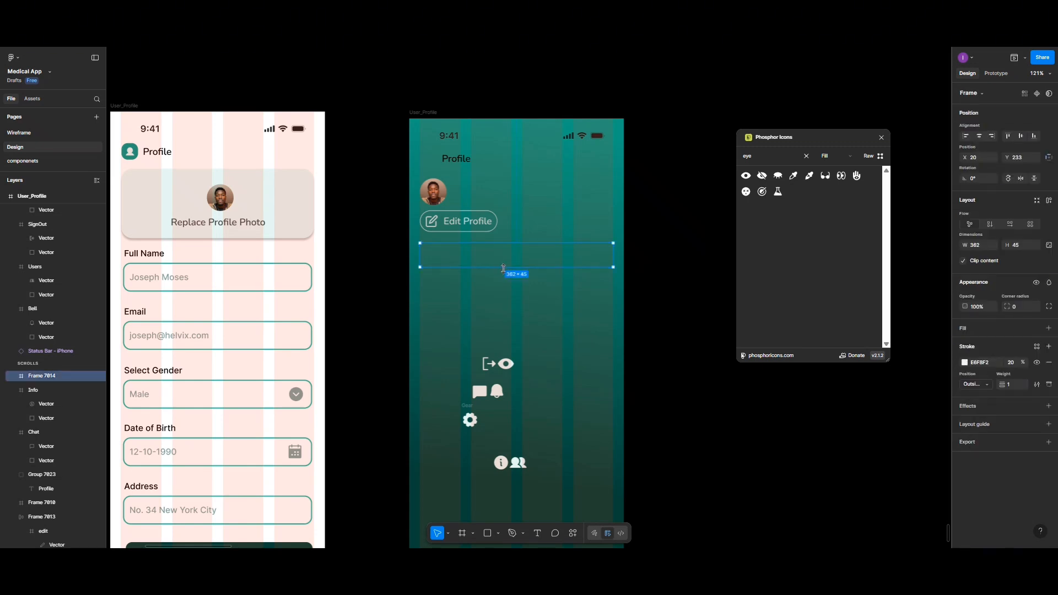
# - Draw a frame about 40 wide in the open area below the divider line and set its height to 40
pyautogui.click(499, 392)
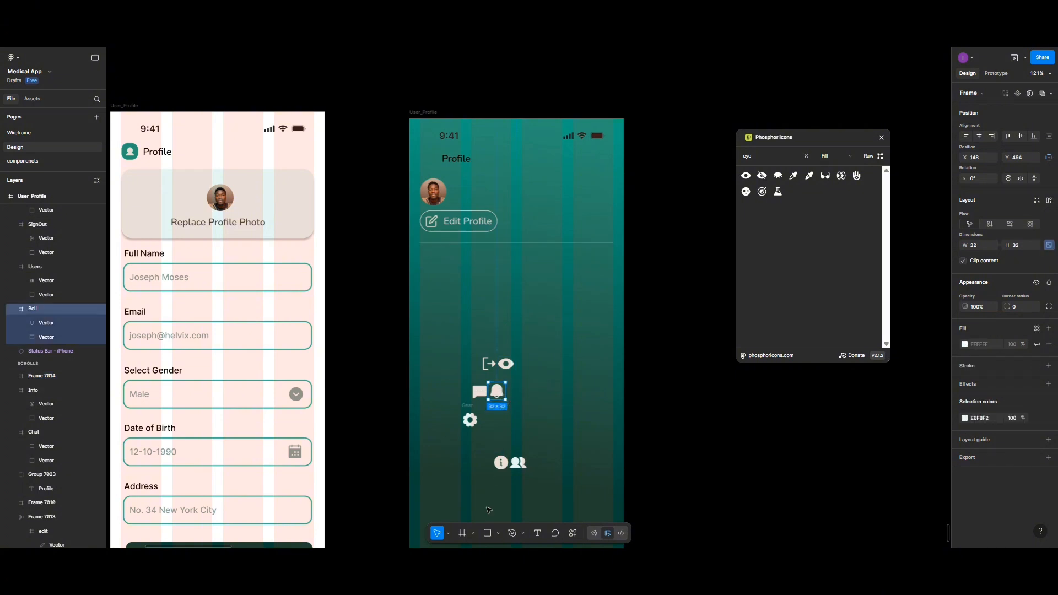
pyautogui.click(461, 532)
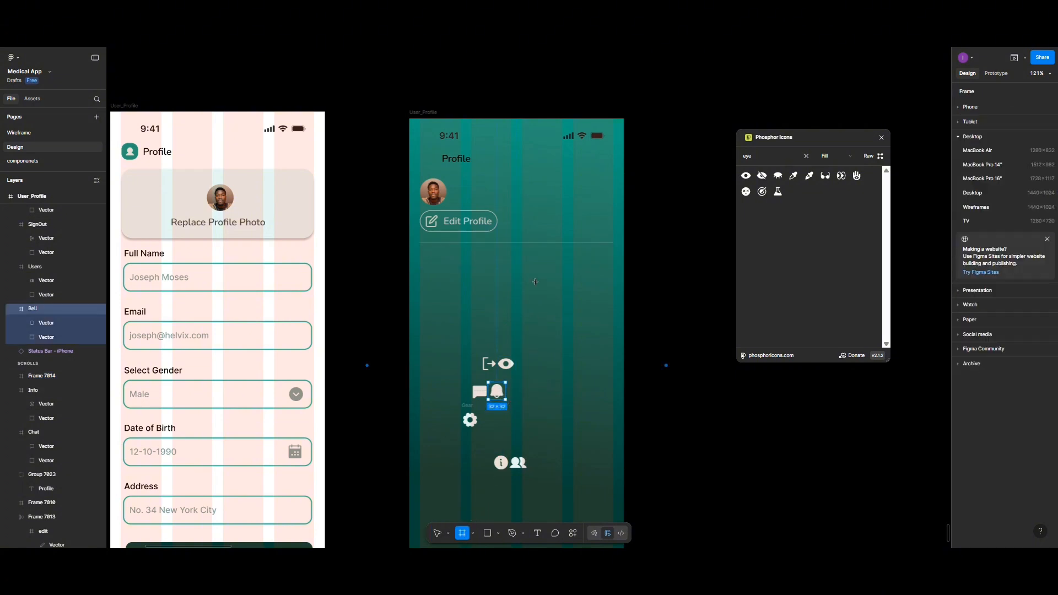
pyautogui.moveTo(535, 310); pyautogui.dragTo(557, 281)
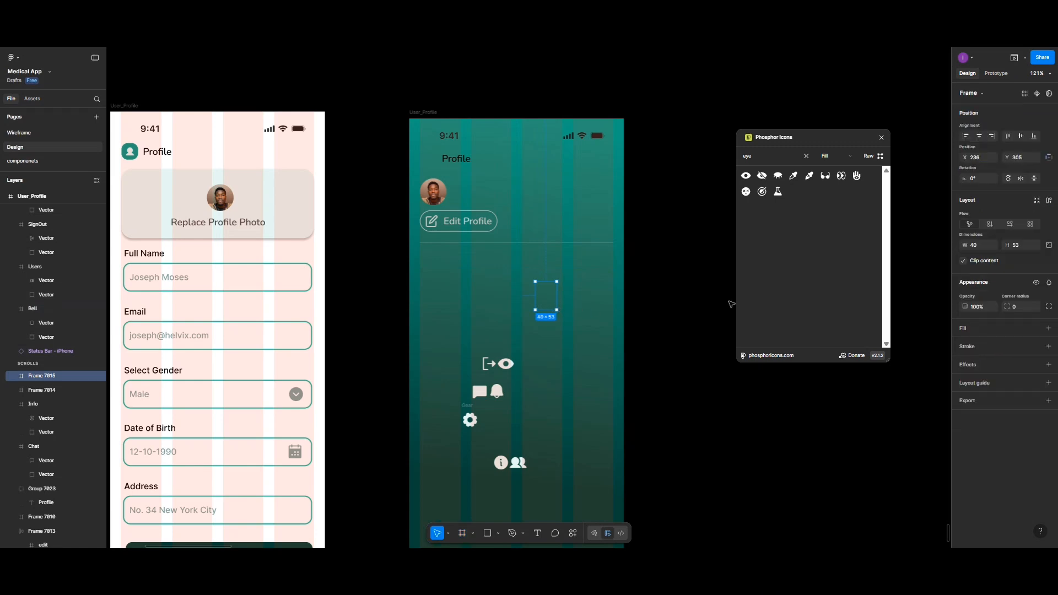
pyautogui.click(1017, 246)
pyautogui.write('40')
# - Fill the small square frame with C3E6CB and set its corner radius to 10
pyautogui.click(964, 329)
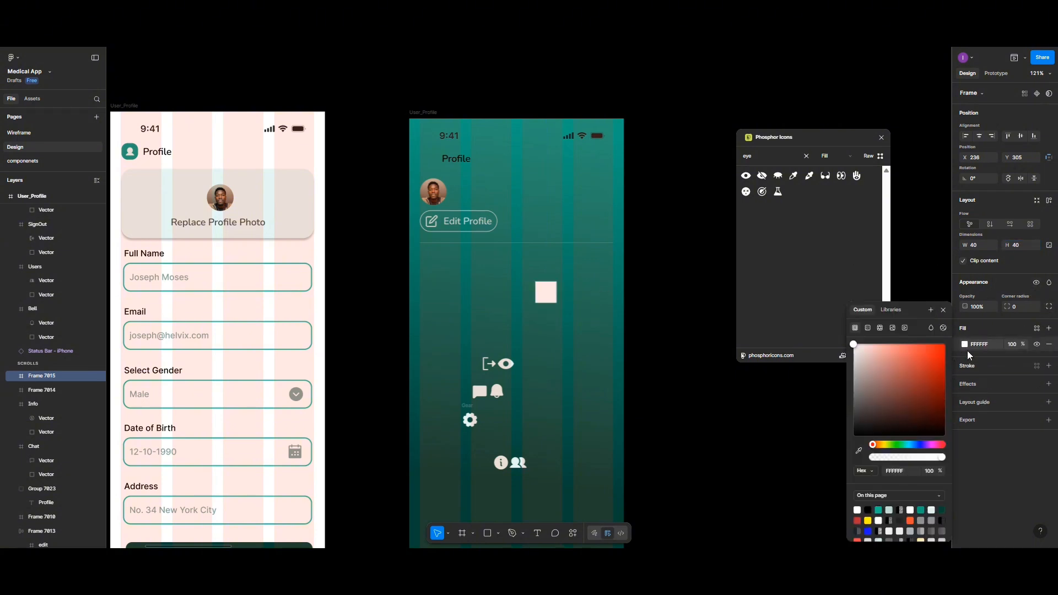
pyautogui.click(966, 345)
pyautogui.click(966, 345)
pyautogui.click(890, 510)
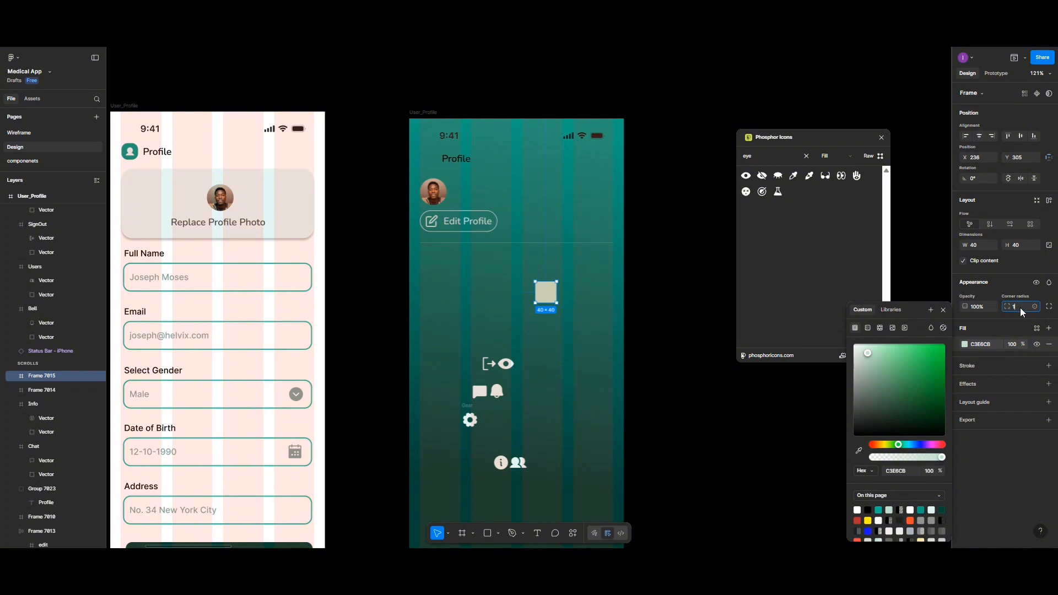
pyautogui.press('Return')
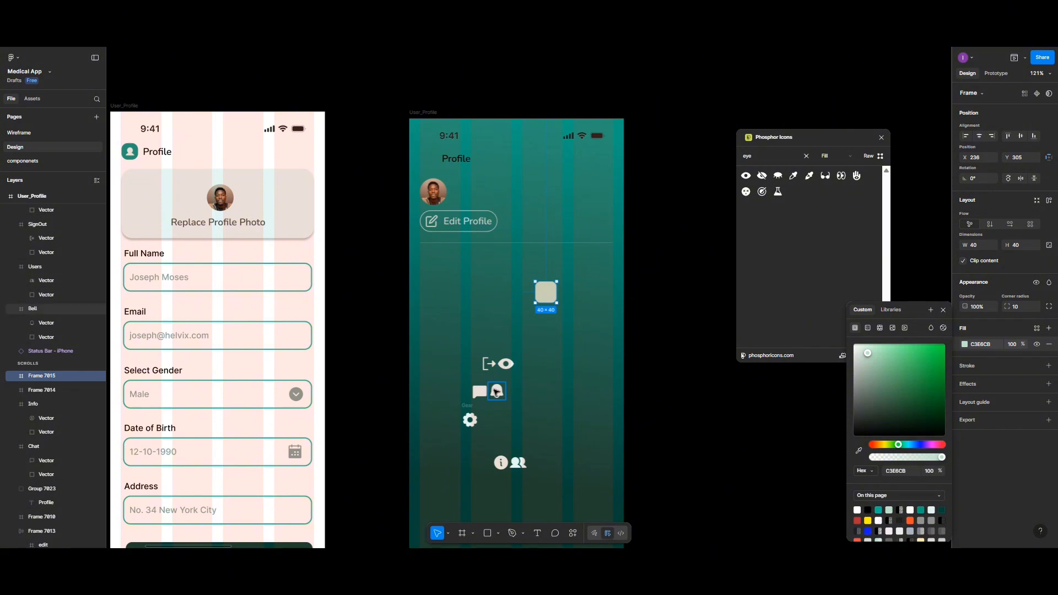
# - Move the Bell icon into the rounded square, resize it to 20 by 20 and center it both ways
pyautogui.moveTo(500, 386); pyautogui.dragTo(546, 295)
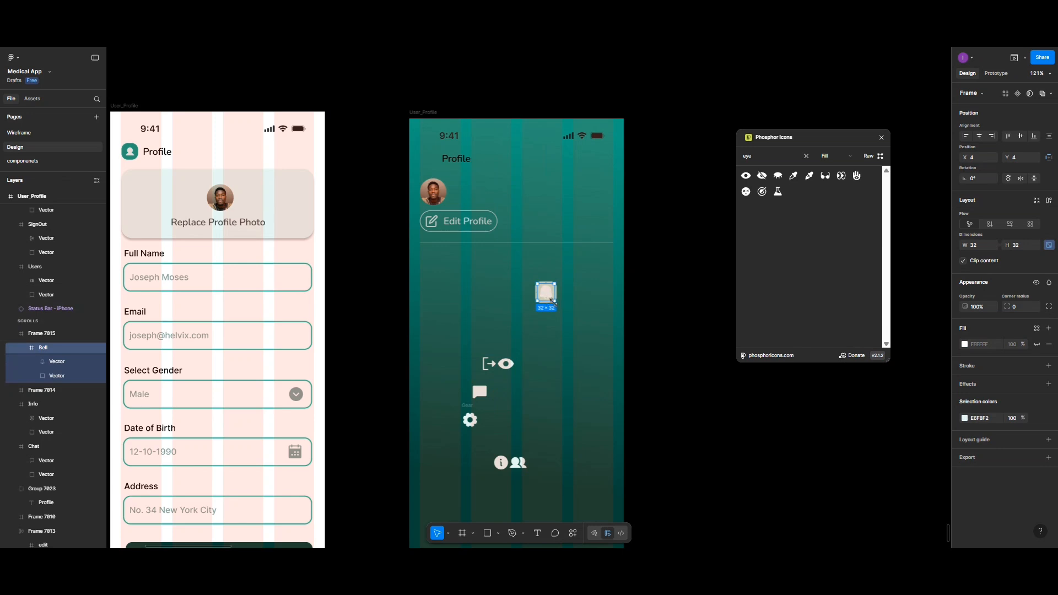
pyautogui.click(977, 247)
pyautogui.write('20')
pyautogui.click(1023, 247)
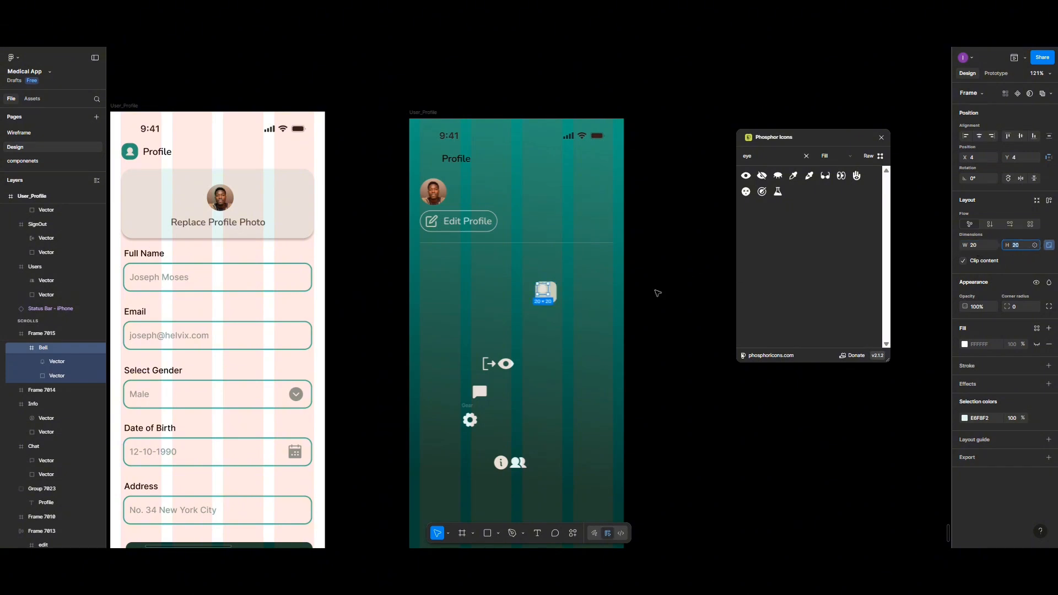
pyautogui.click(1017, 136)
pyautogui.click(979, 135)
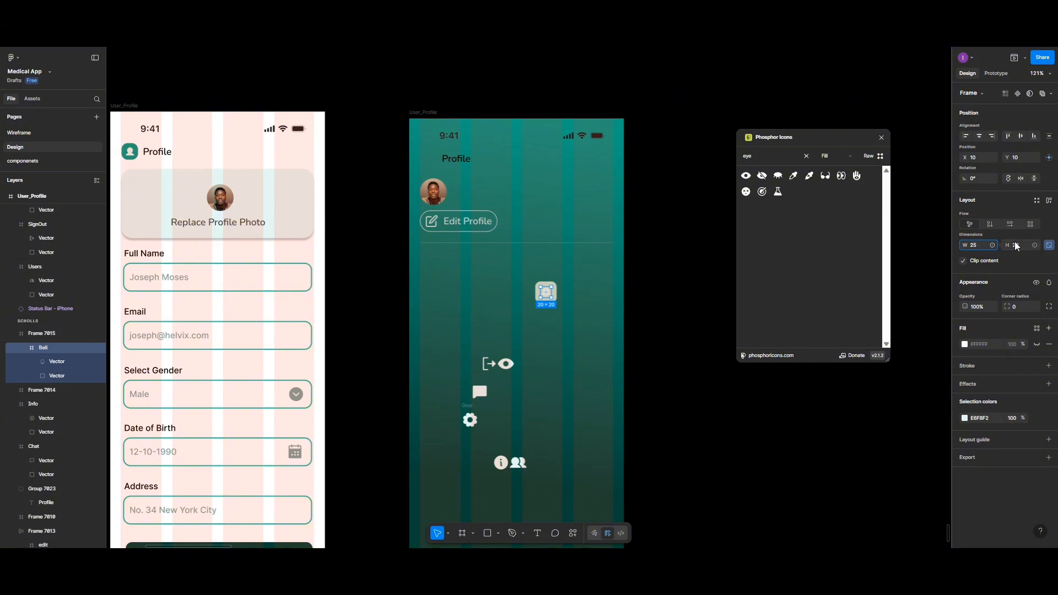
# - Set the Bell icon's width and height to 25 and center it again inside the rounded square
pyautogui.write('25')
pyautogui.press('Tab')
pyautogui.click(979, 136)
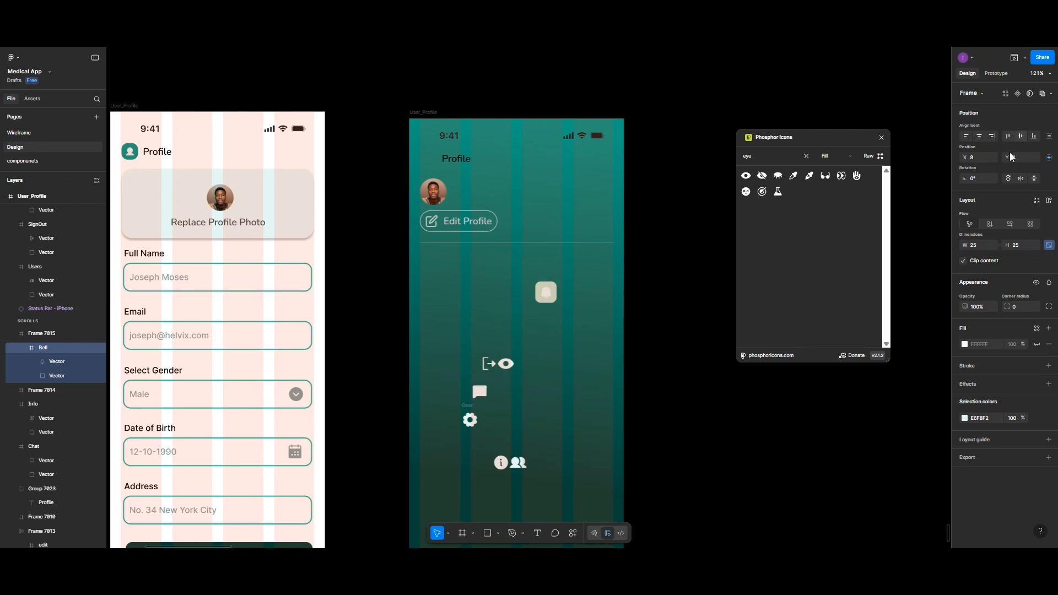
pyautogui.click(965, 346)
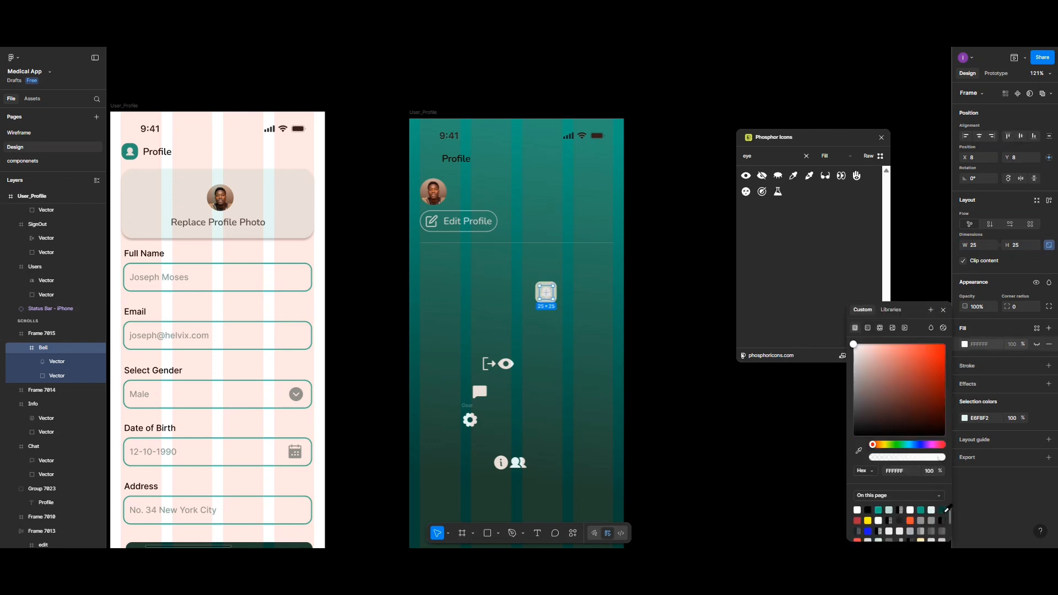
pyautogui.click(914, 506)
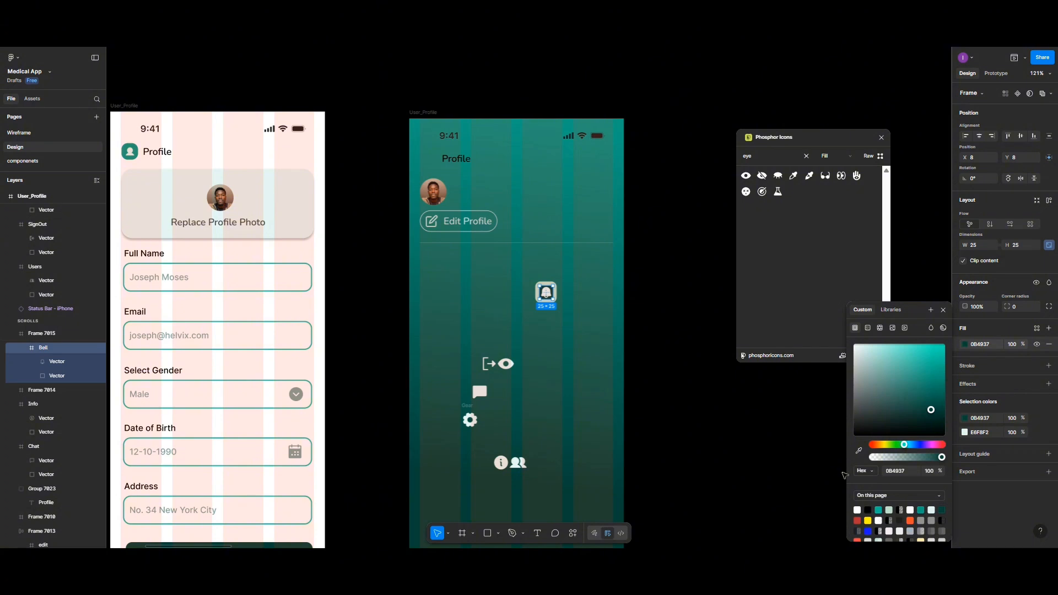
pyautogui.hotkey('ctrl', 'z')
# - Recolor the Bell icon's E6F8F2 shapes to dark green 0B4937
pyautogui.click(964, 418)
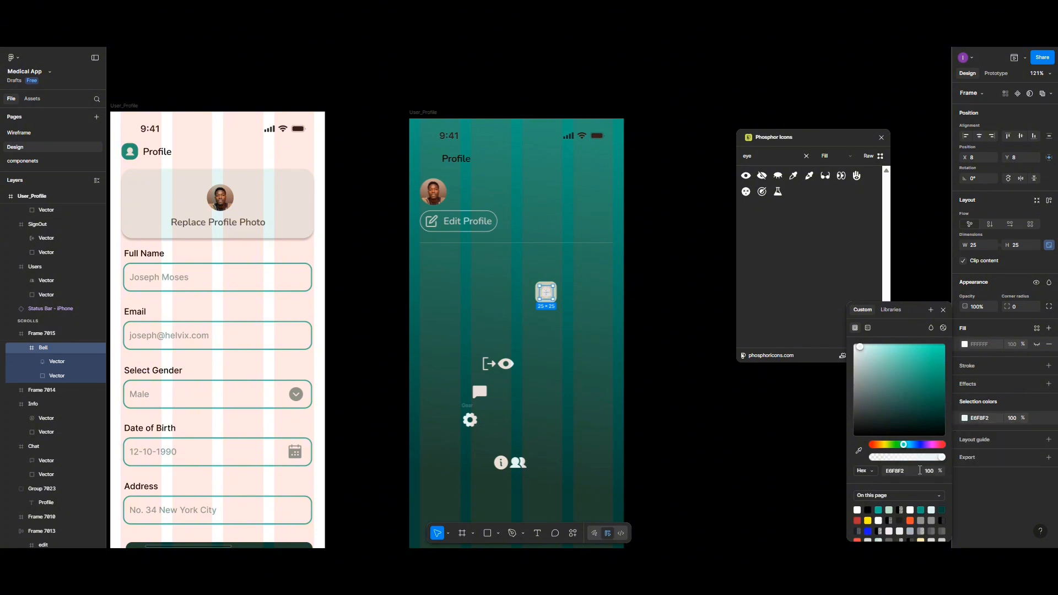
pyautogui.click(939, 509)
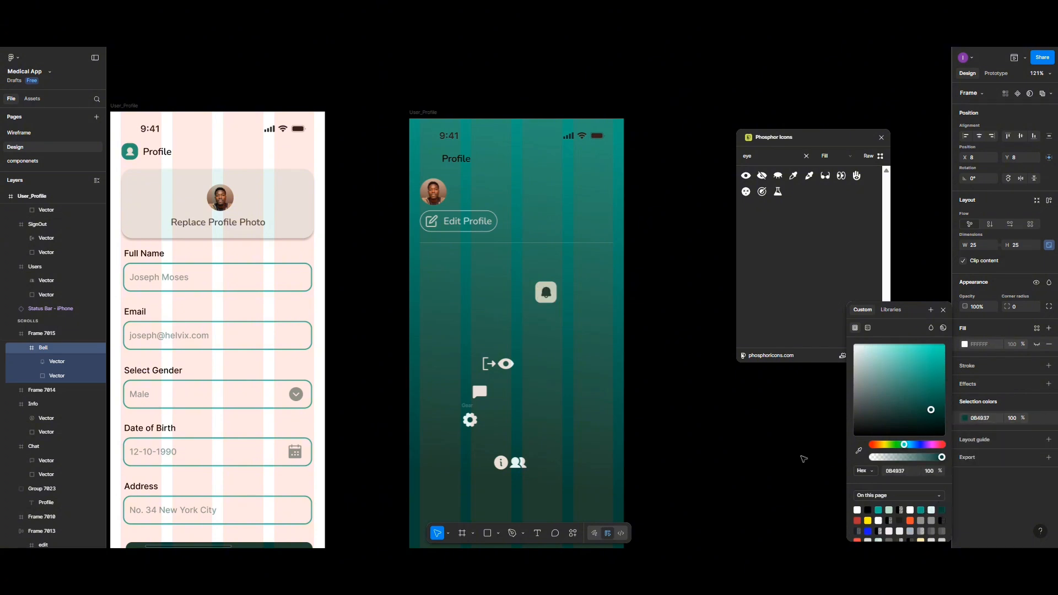
pyautogui.click(582, 331)
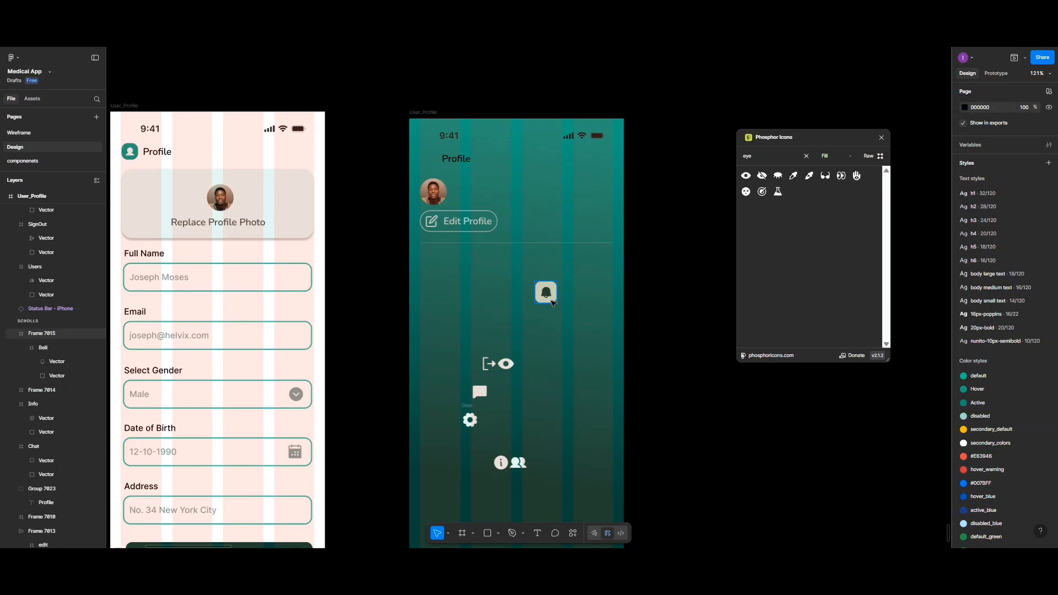
# - Move the bell tile into the divider row frame at X 11, Y 3, and set the row's height to 50
pyautogui.click(548, 298)
pyautogui.moveTo(548, 298); pyautogui.dragTo(440, 261)
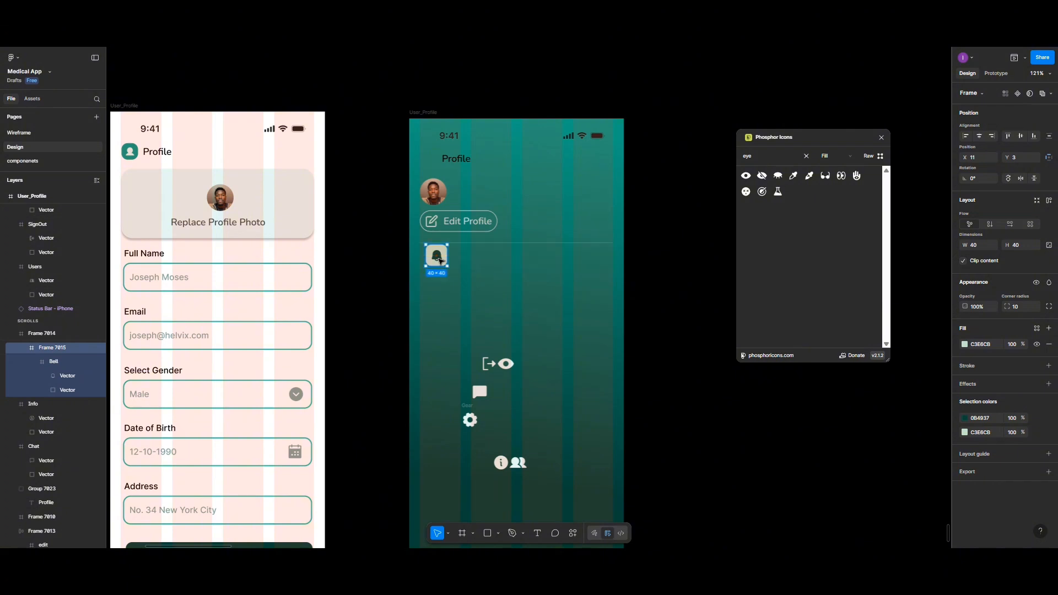
pyautogui.click(487, 260)
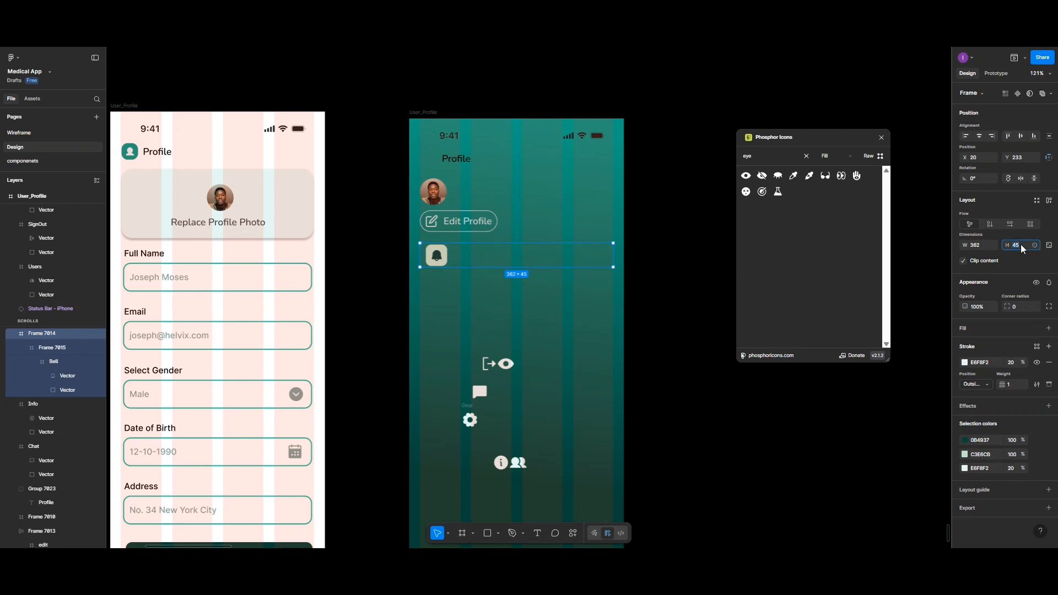
pyautogui.press('Return')
# - Add the text "Notification" beside the bell tile inside the row frame
pyautogui.click(538, 533)
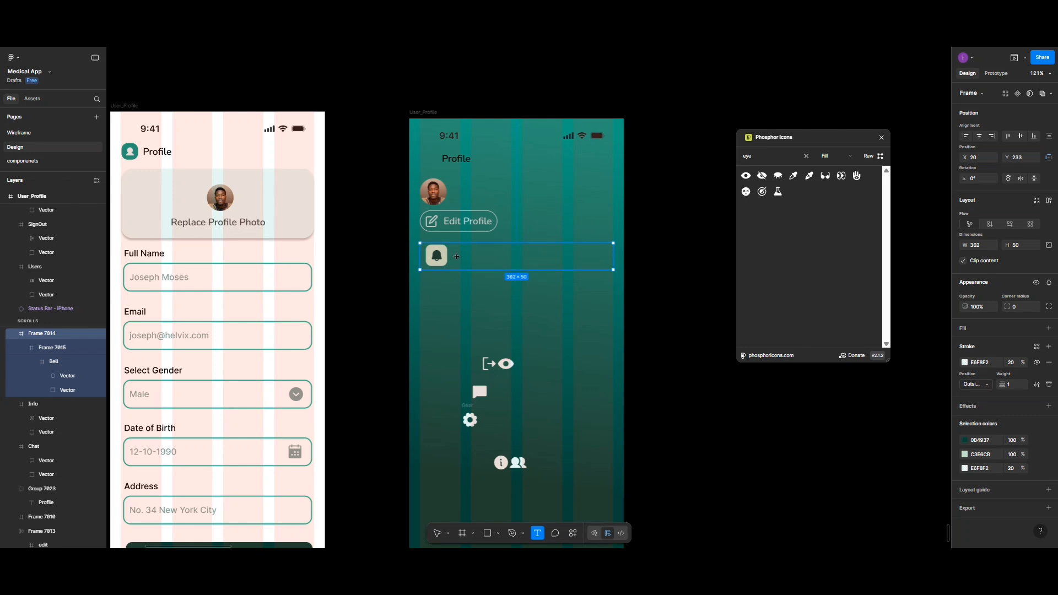
pyautogui.click(458, 257)
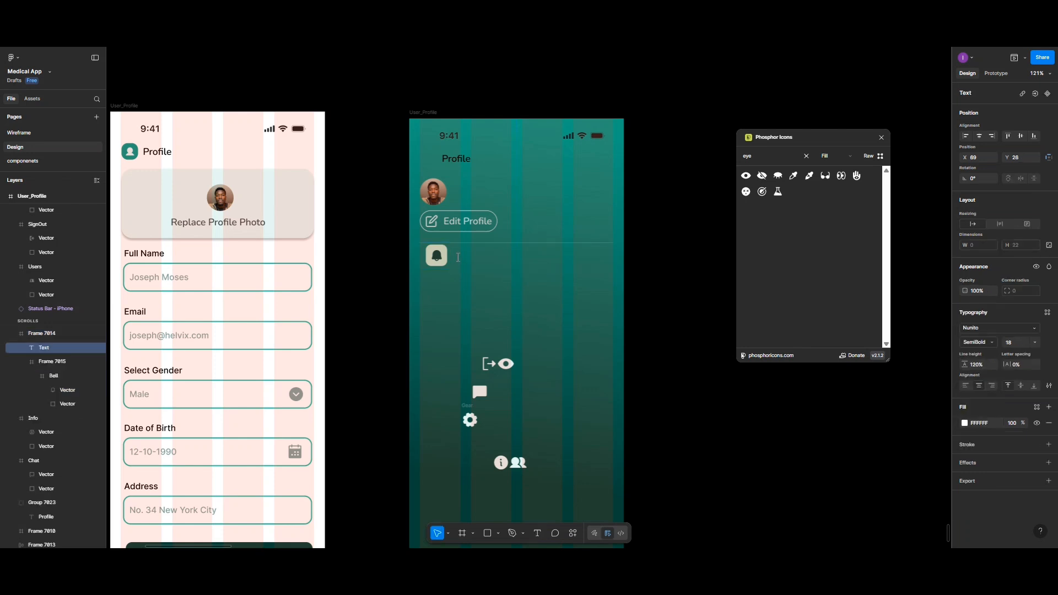
pyautogui.write('Notification')
pyautogui.press('Escape')
# - Line up the Notification label with the bell tile and set the spacing between them to 10
pyautogui.moveTo(474, 269); pyautogui.dragTo(496, 261)
pyautogui.keyDown('shift'); pyautogui.click(437, 257); pyautogui.keyUp('shift')
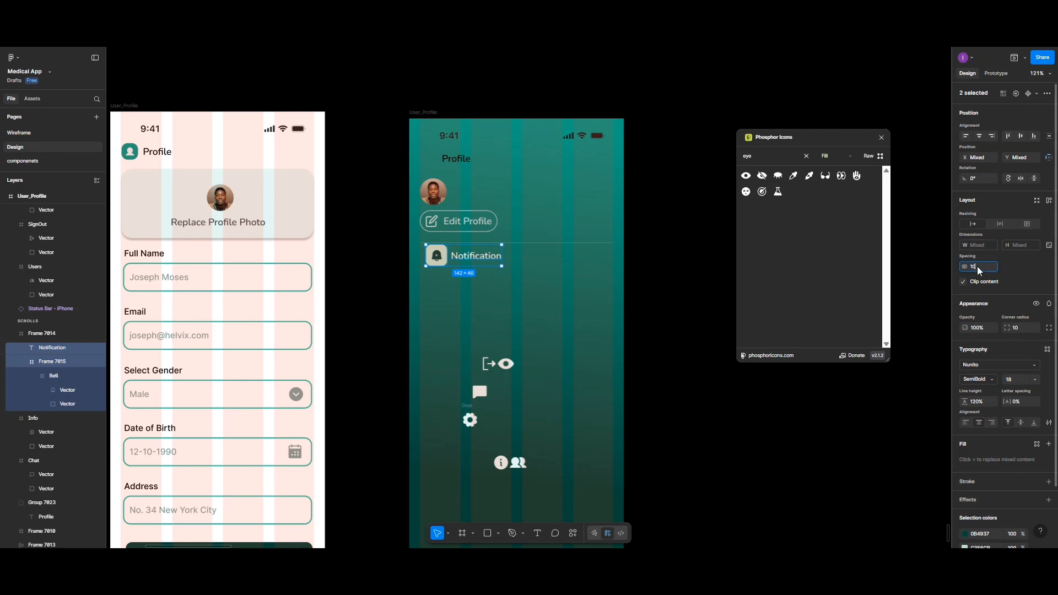
pyautogui.press('Return')
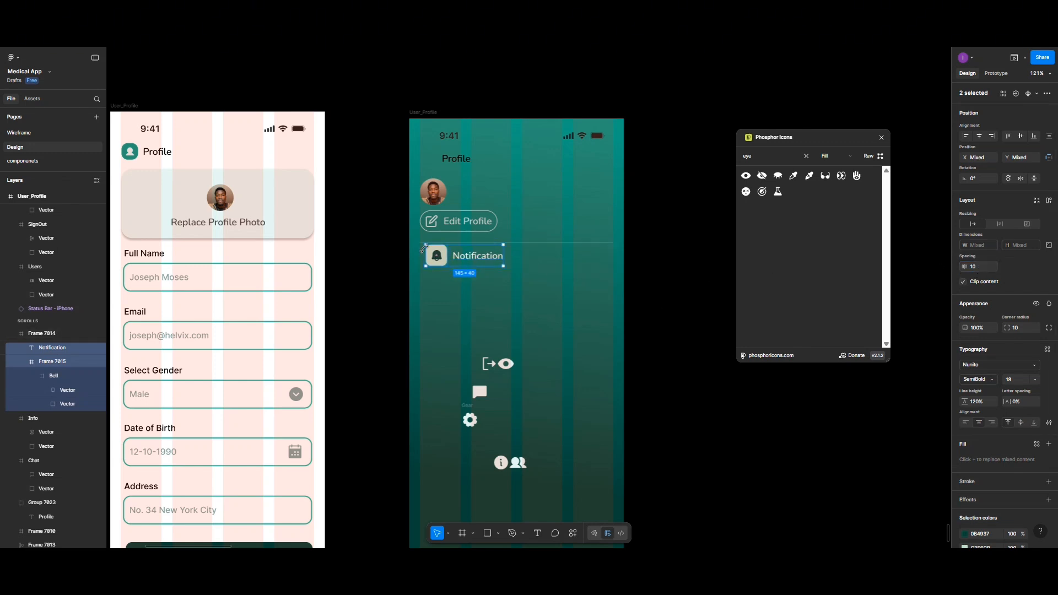
pyautogui.click(525, 269)
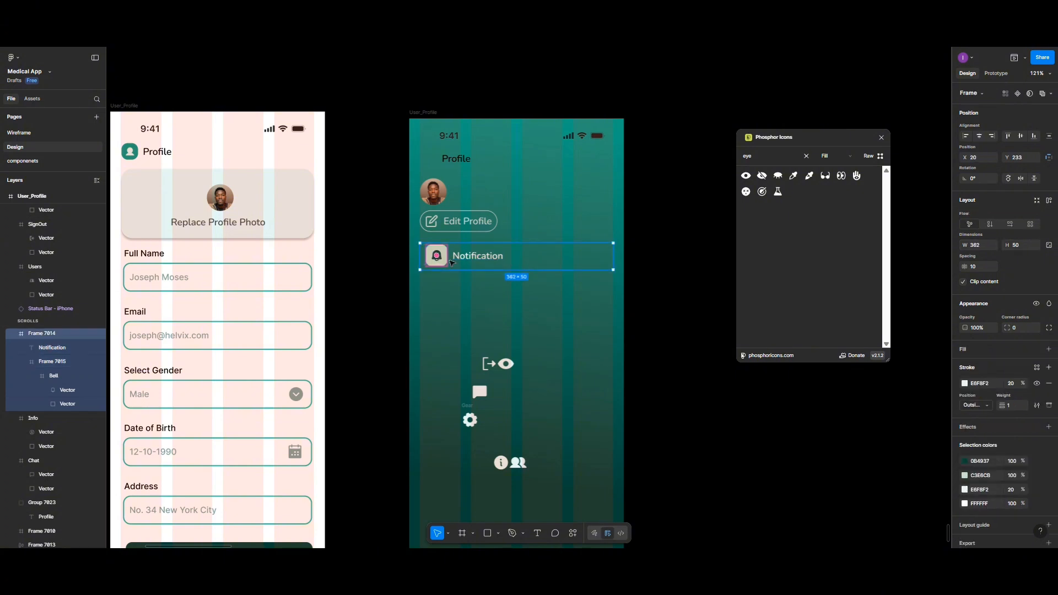
pyautogui.click(437, 283)
pyautogui.click(440, 259)
pyautogui.click(575, 296)
pyautogui.doubleClick(446, 261)
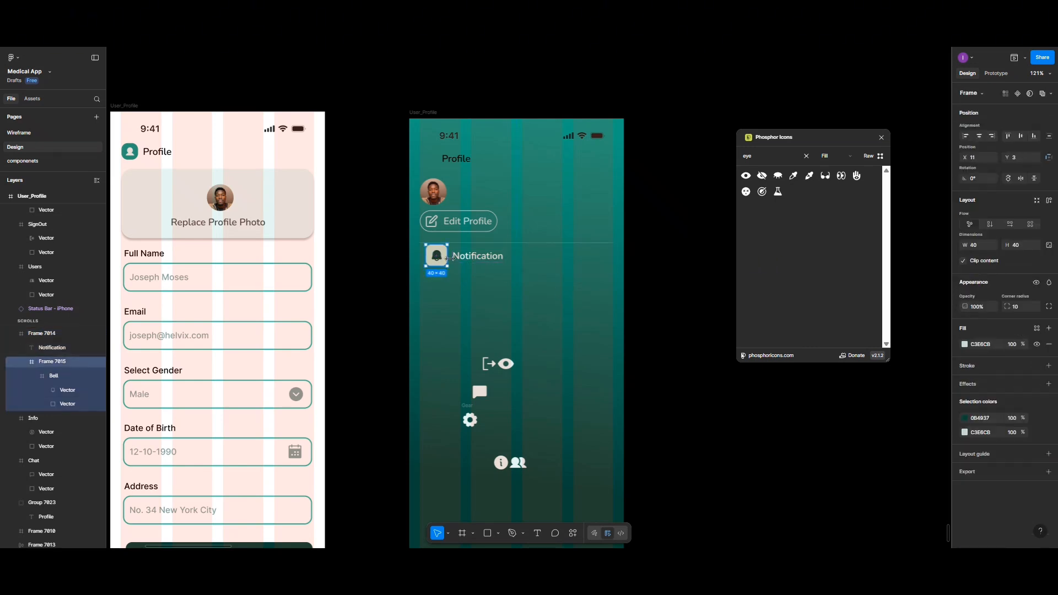
pyautogui.keyDown('shift'); pyautogui.click(475, 259); pyautogui.keyUp('shift')
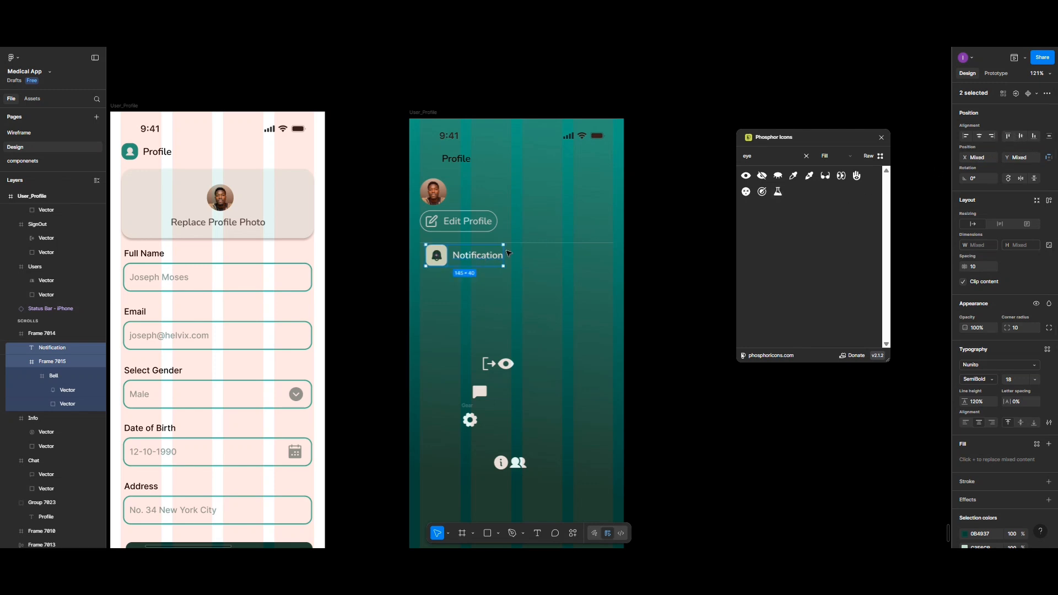
# - Set the Notification row frame's height to 60
pyautogui.click(540, 257)
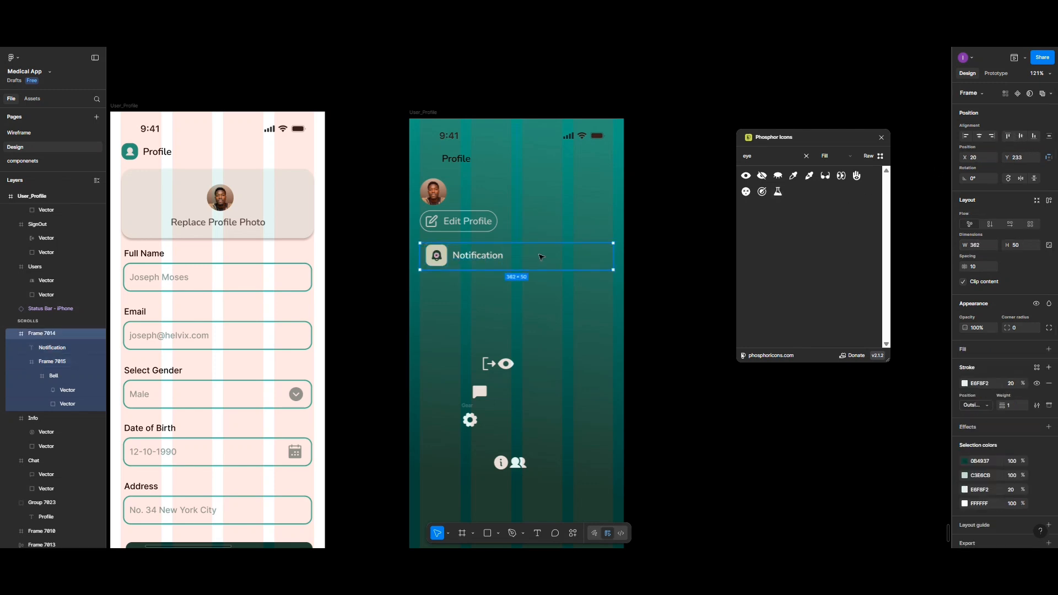
pyautogui.click(1023, 244)
pyautogui.write('60')
pyautogui.press('Return')
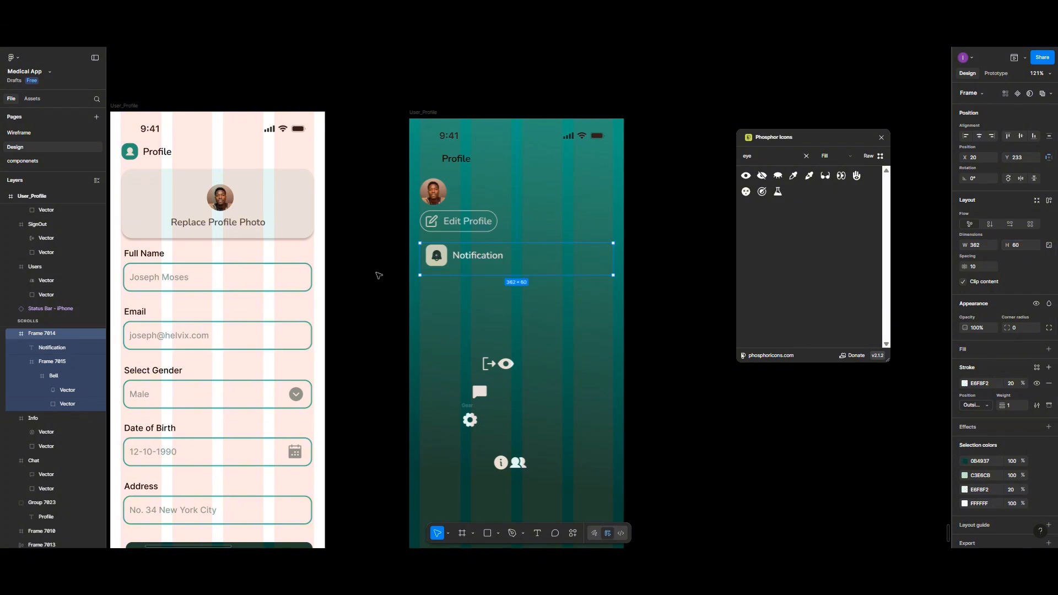
# - Center the bell tile and the Notification label vertically within the row frame
pyautogui.click(439, 263)
pyautogui.keyDown('shift'); pyautogui.click(474, 259); pyautogui.keyUp('shift')
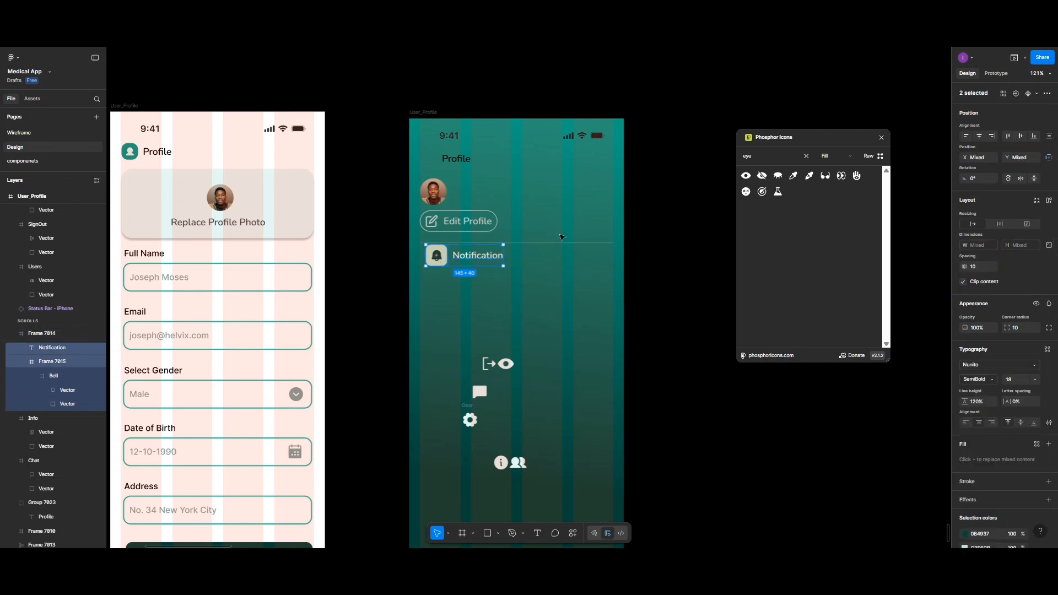
pyautogui.click(436, 256)
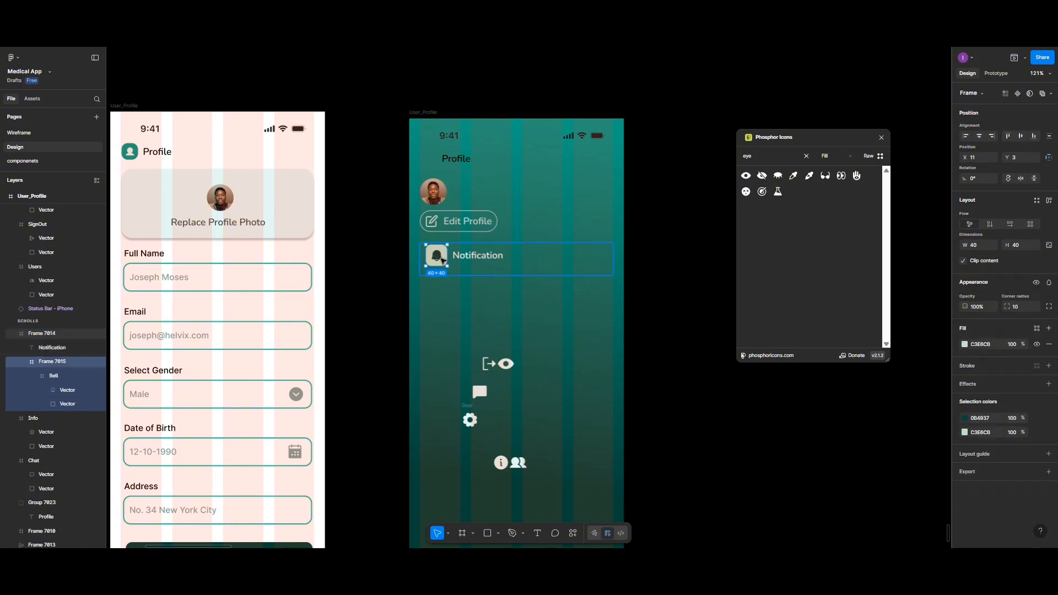
pyautogui.keyDown('shift'); pyautogui.click(472, 260); pyautogui.keyUp('shift')
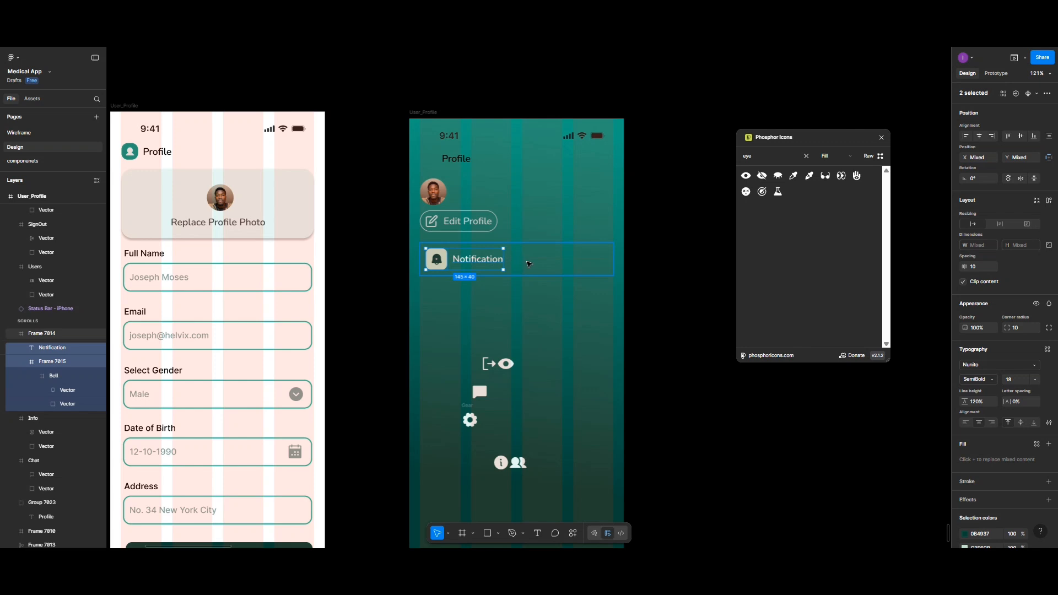
pyautogui.click(548, 266)
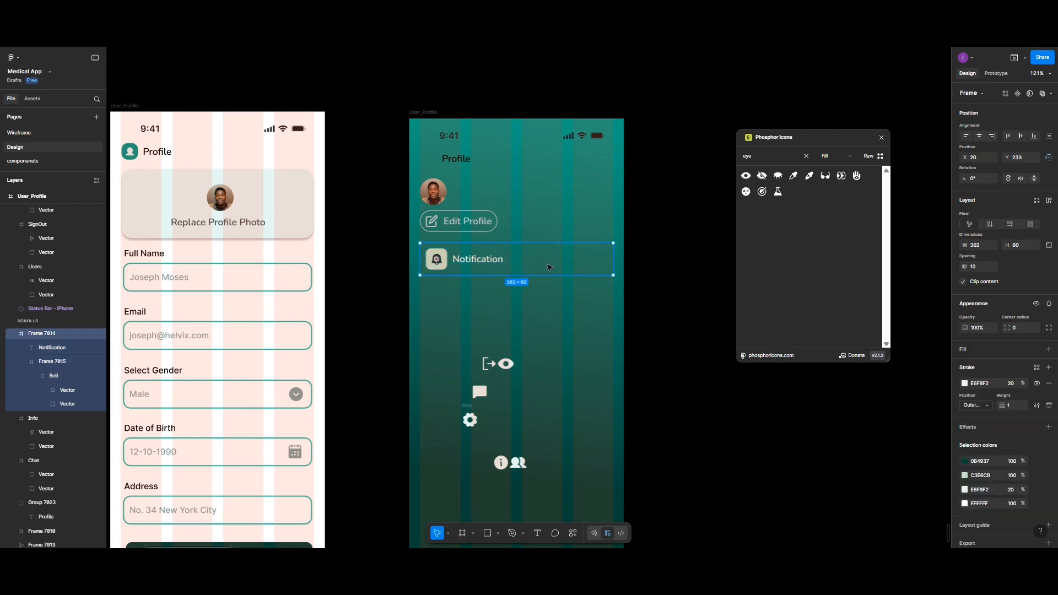
# - Apply the h6 text style to the Notification label
pyautogui.doubleClick(488, 266)
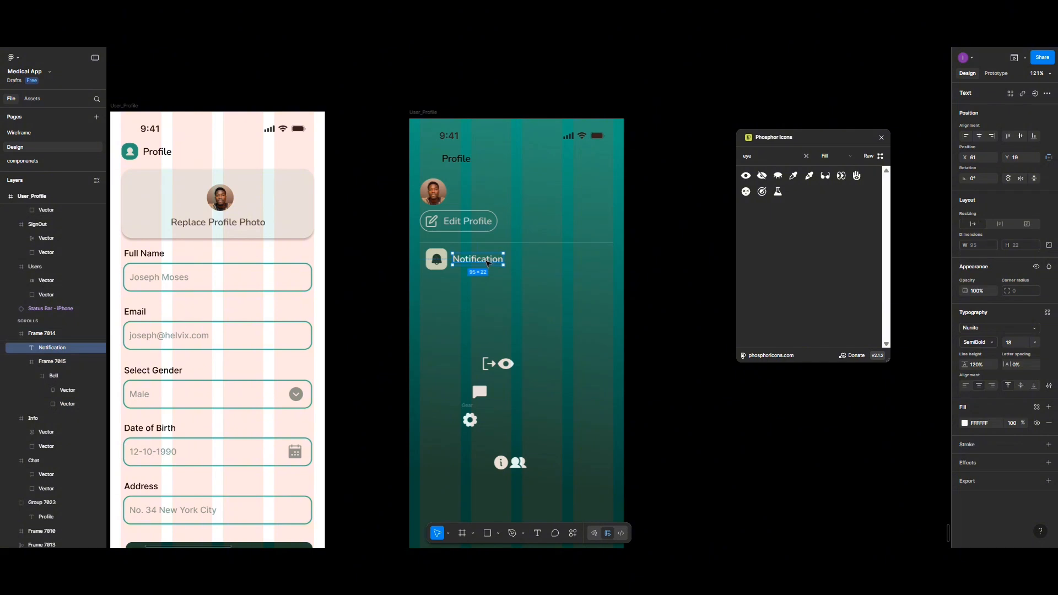
pyautogui.click(1037, 342)
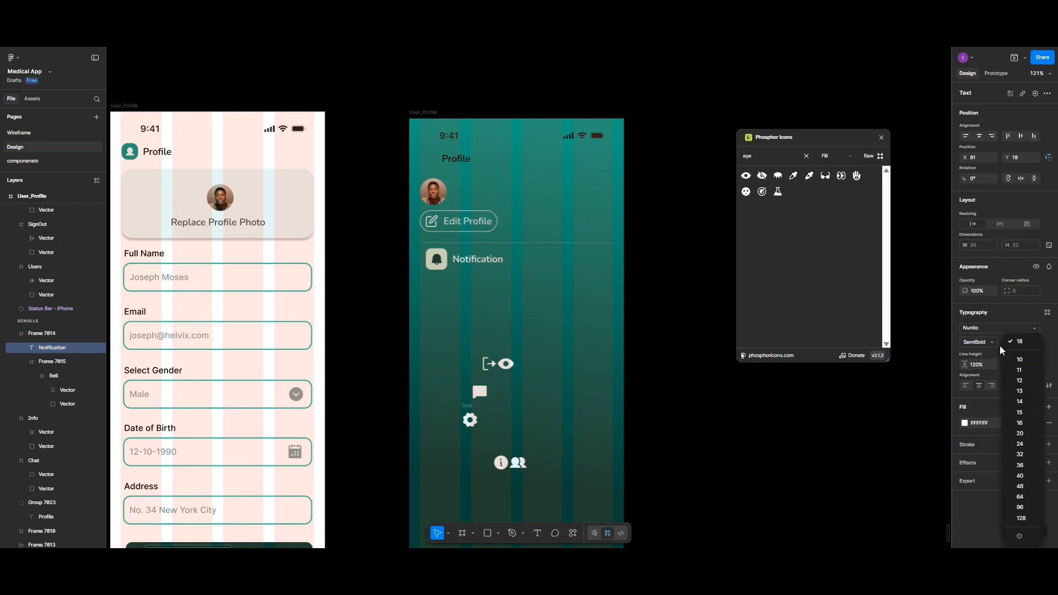
pyautogui.click(1045, 314)
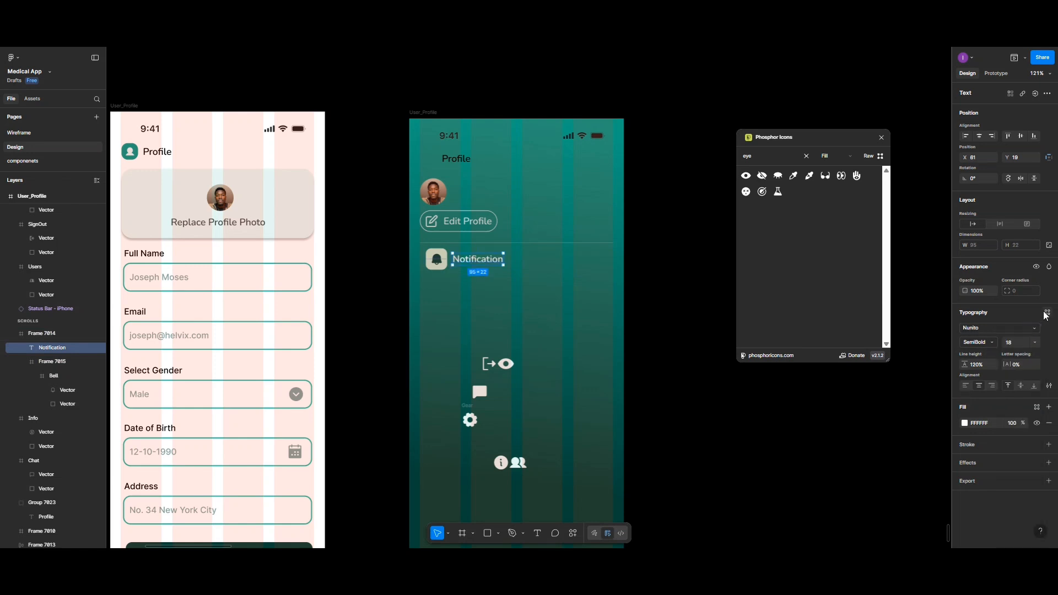
pyautogui.click(1047, 313)
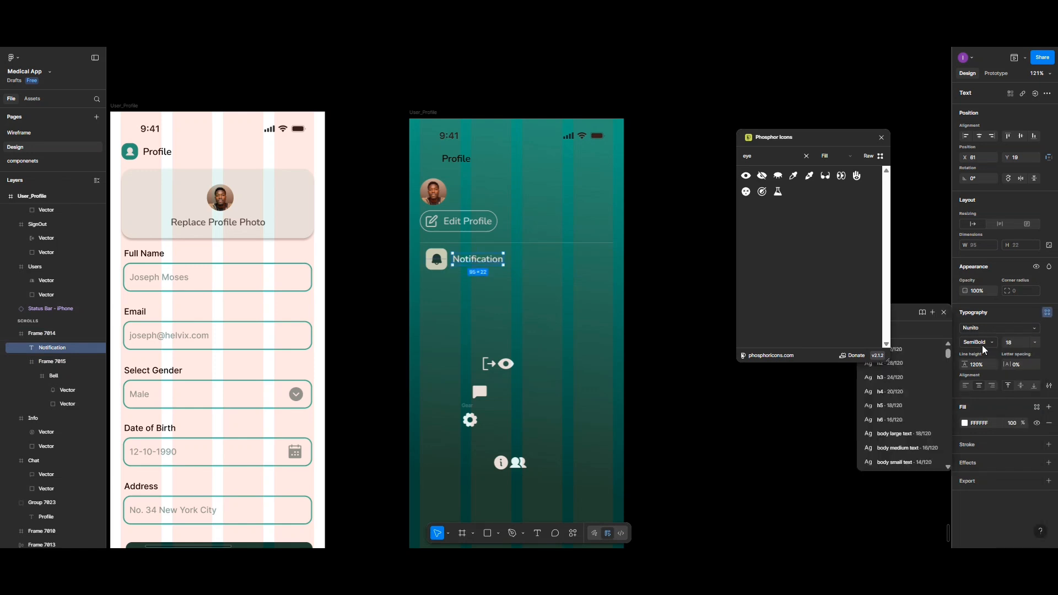
pyautogui.click(899, 422)
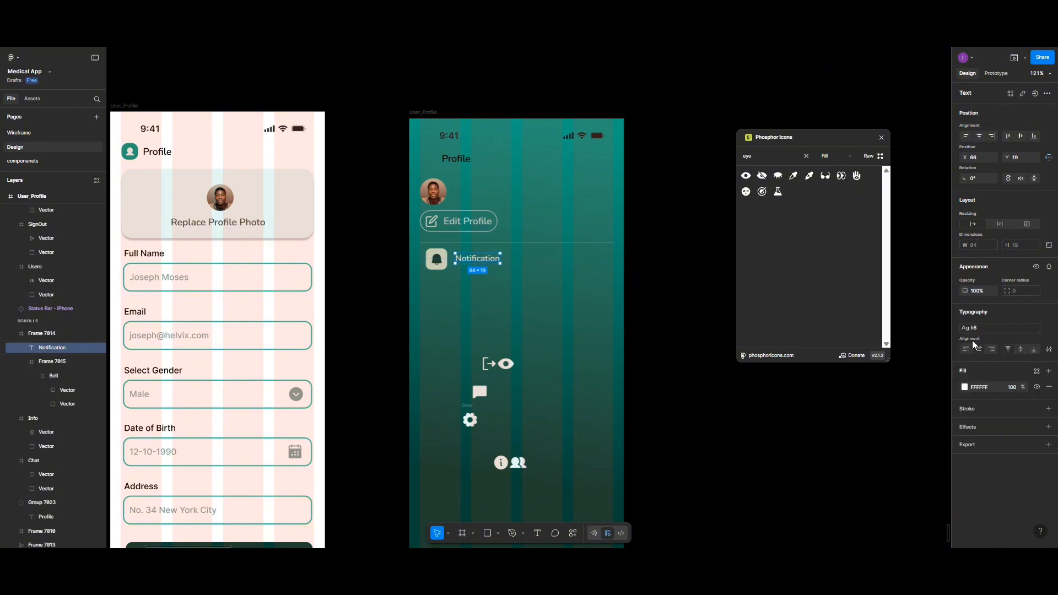
# - Detach the text style from the Notification label and set its font weight to Bold
pyautogui.click(1047, 328)
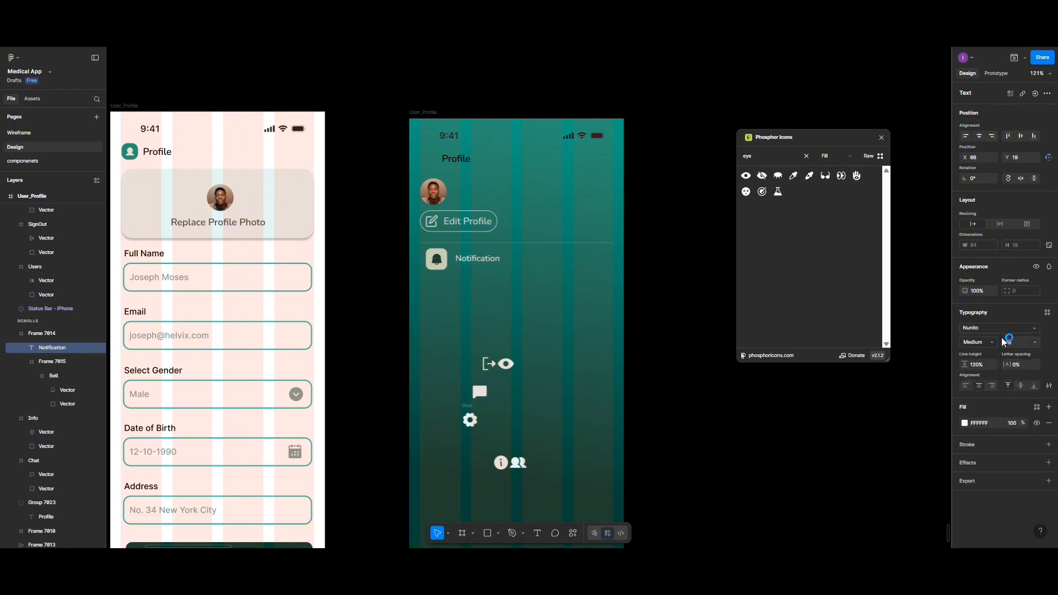
pyautogui.click(991, 341)
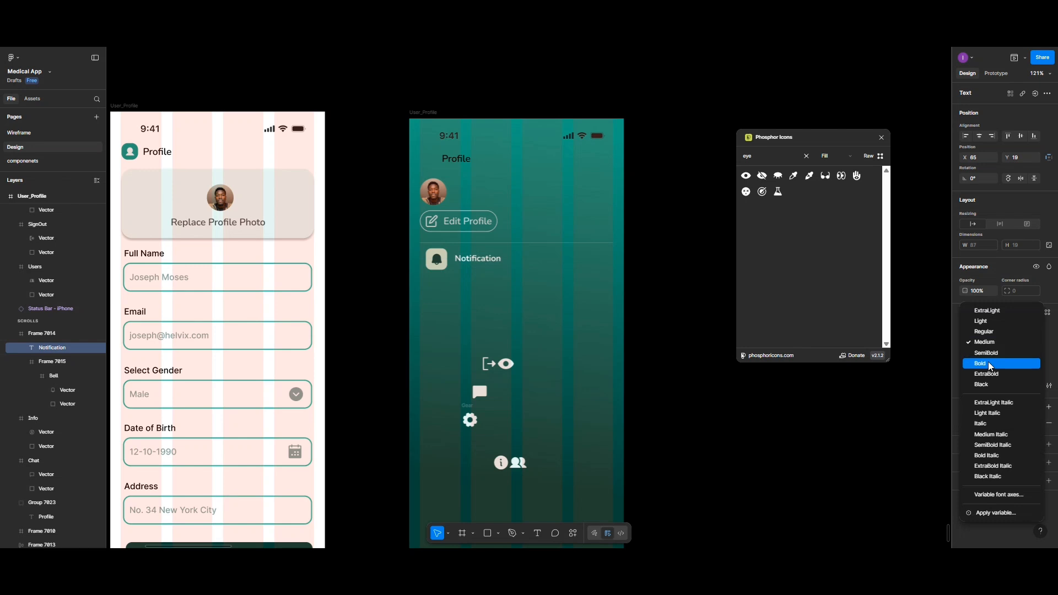
pyautogui.click(987, 365)
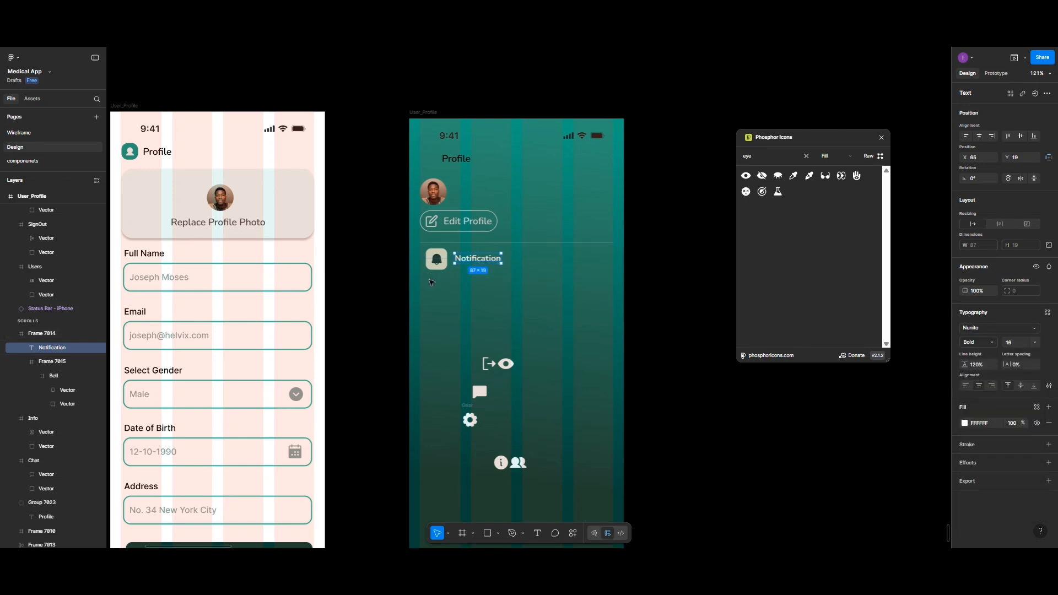
pyautogui.press('Escape')
# - Duplicate the Notification row directly beneath the original and change the copy's label to Message
pyautogui.click(509, 269)
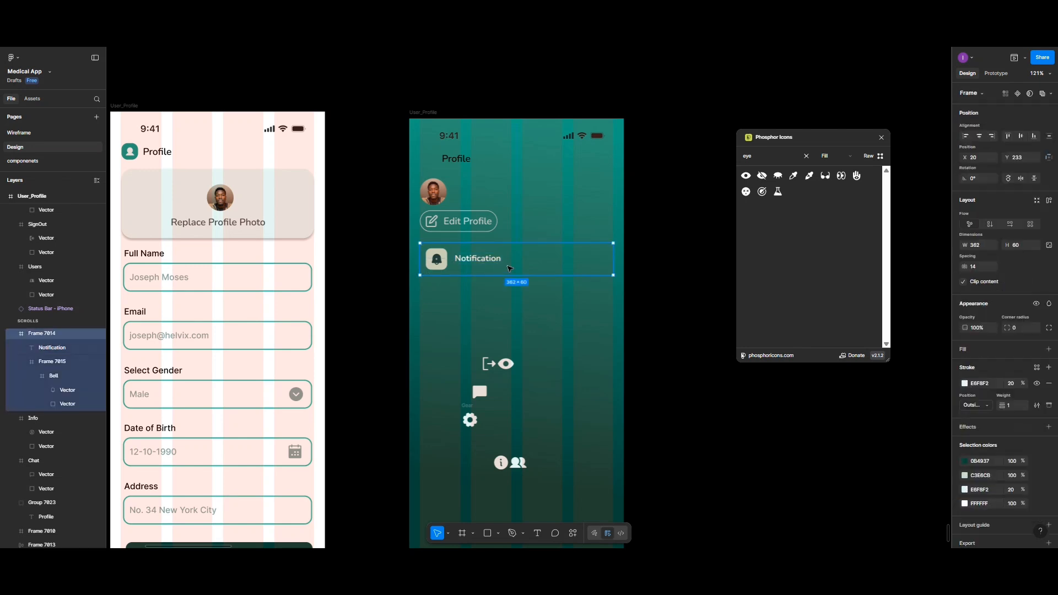
pyautogui.keyDown('alt'); pyautogui.moveTo(509, 268); pyautogui.dragTo(438, 293); pyautogui.keyUp('alt')
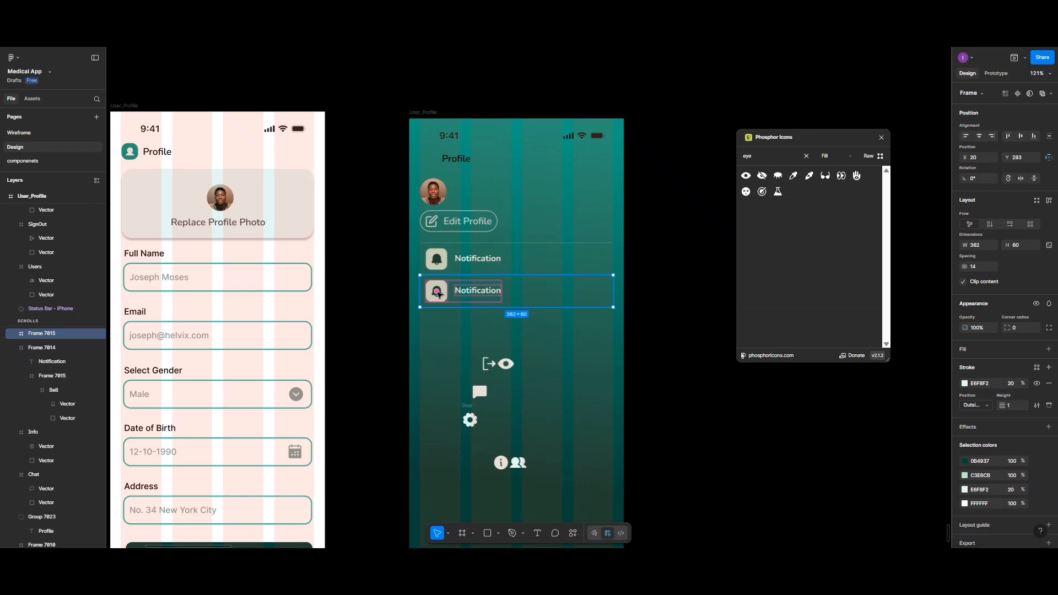
pyautogui.click(472, 292)
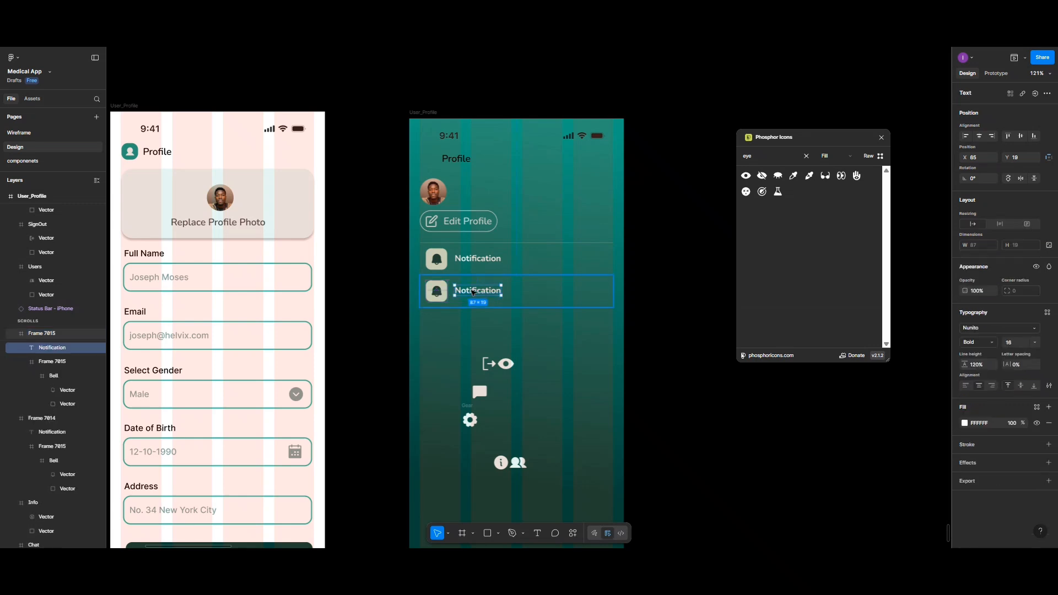
pyautogui.doubleClick(472, 291)
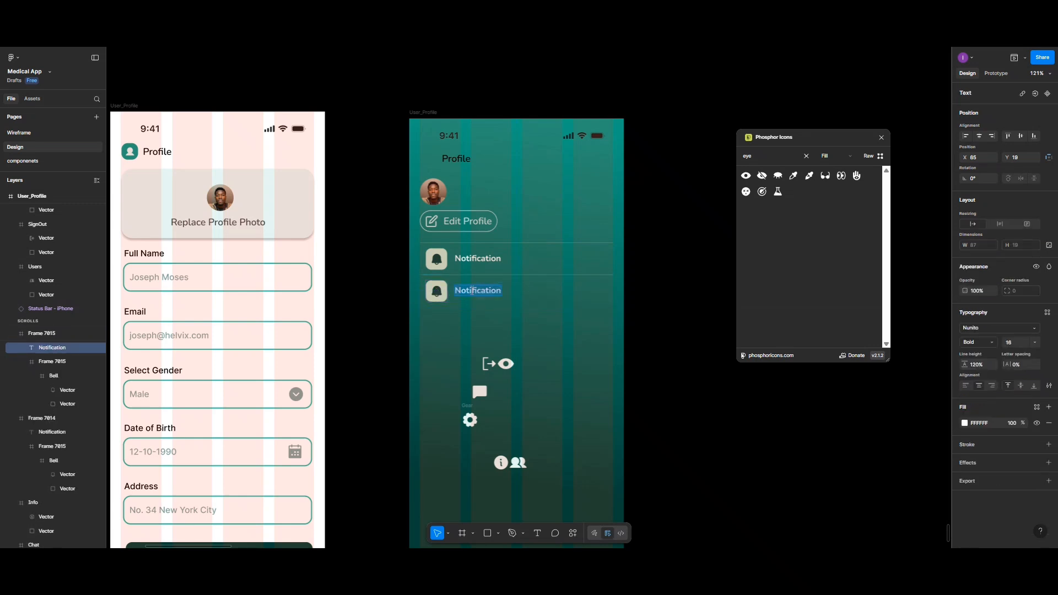
pyautogui.write('Message')
pyautogui.press('Escape')
# - Delete the bell icon from the Message row's tile
pyautogui.click(477, 394)
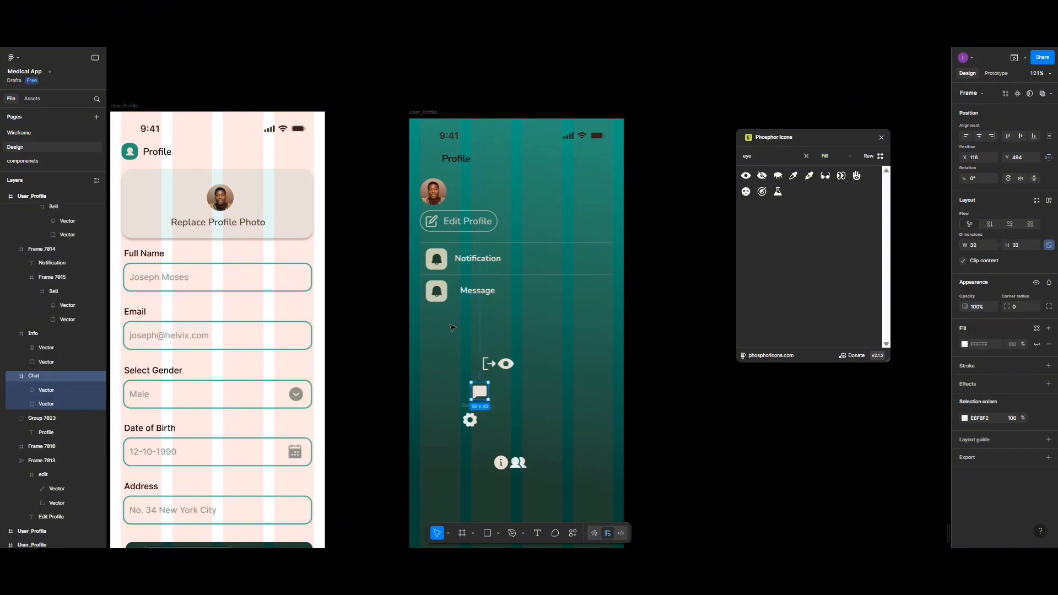
pyautogui.click(439, 295)
pyautogui.doubleClick(439, 295)
pyautogui.doubleClick(438, 295)
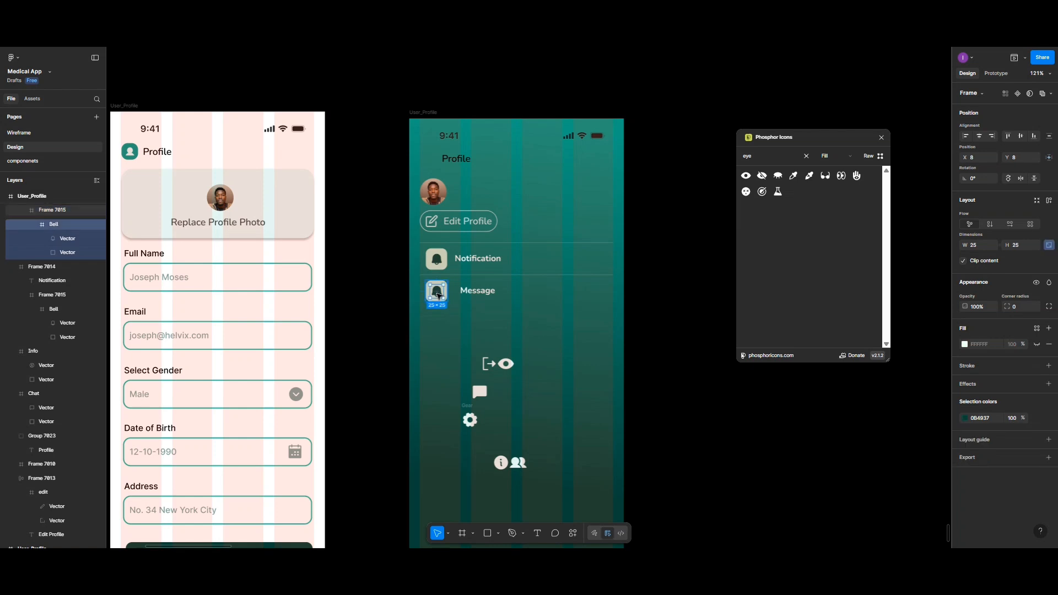
pyautogui.doubleClick(439, 295)
pyautogui.click(466, 325)
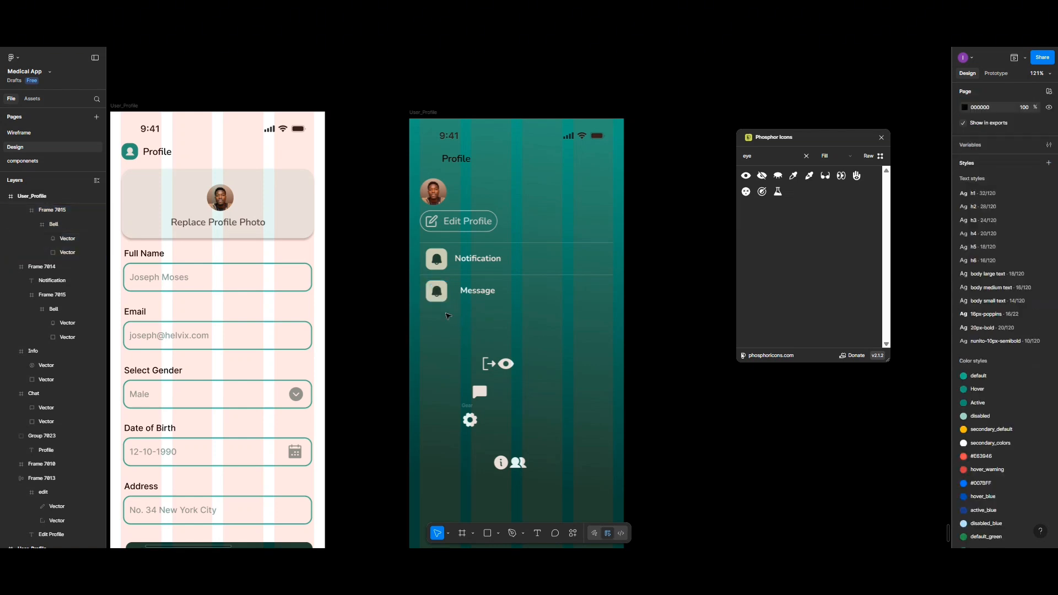
pyautogui.doubleClick(436, 293)
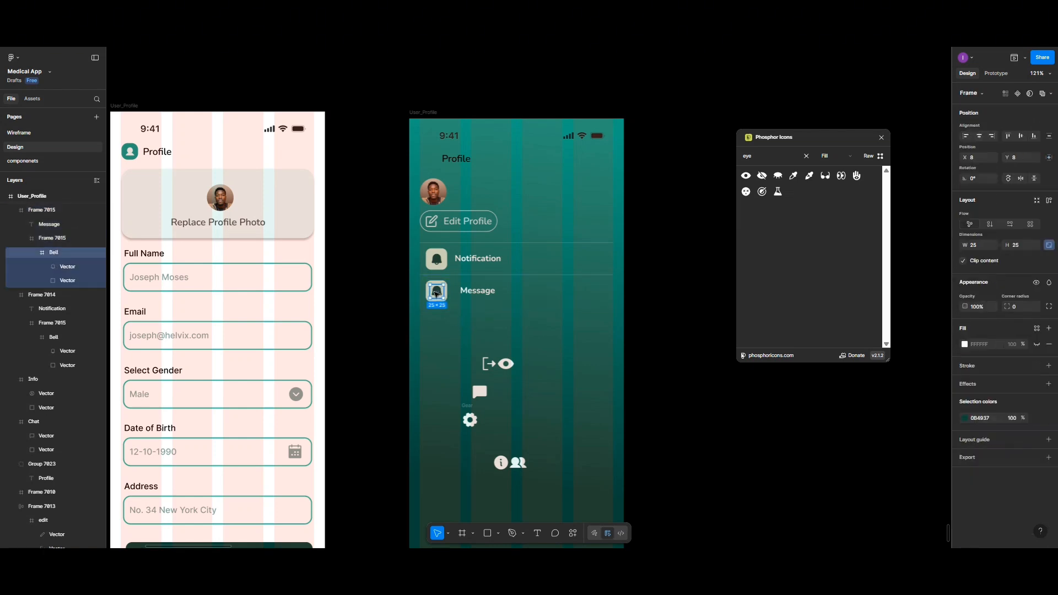
pyautogui.press('Delete')
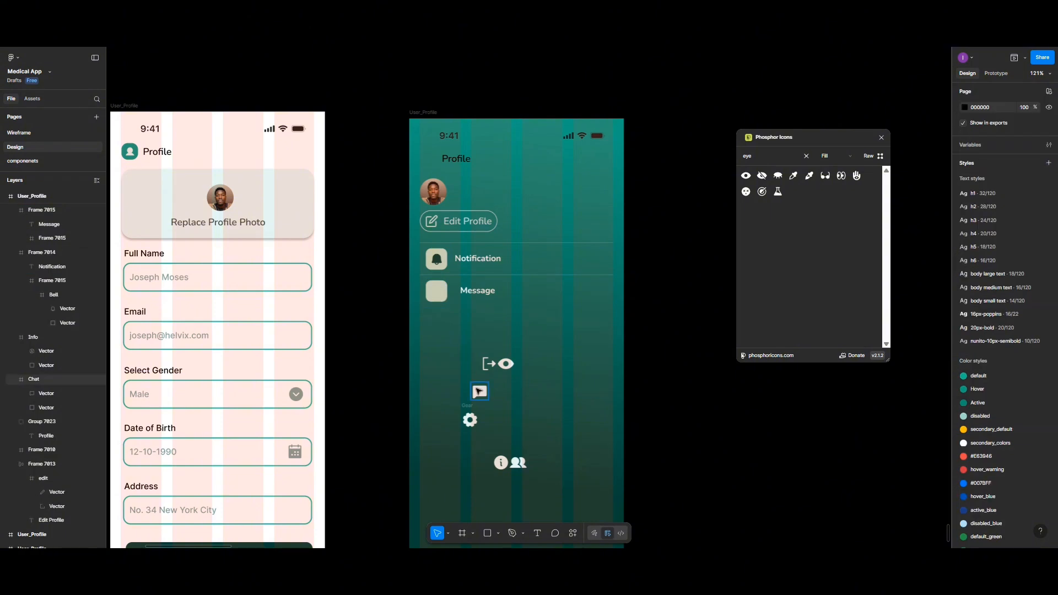
# - Place the chat icon inside the Message row's empty tile and resize it to 25 × 25
pyautogui.moveTo(479, 392); pyautogui.dragTo(435, 293)
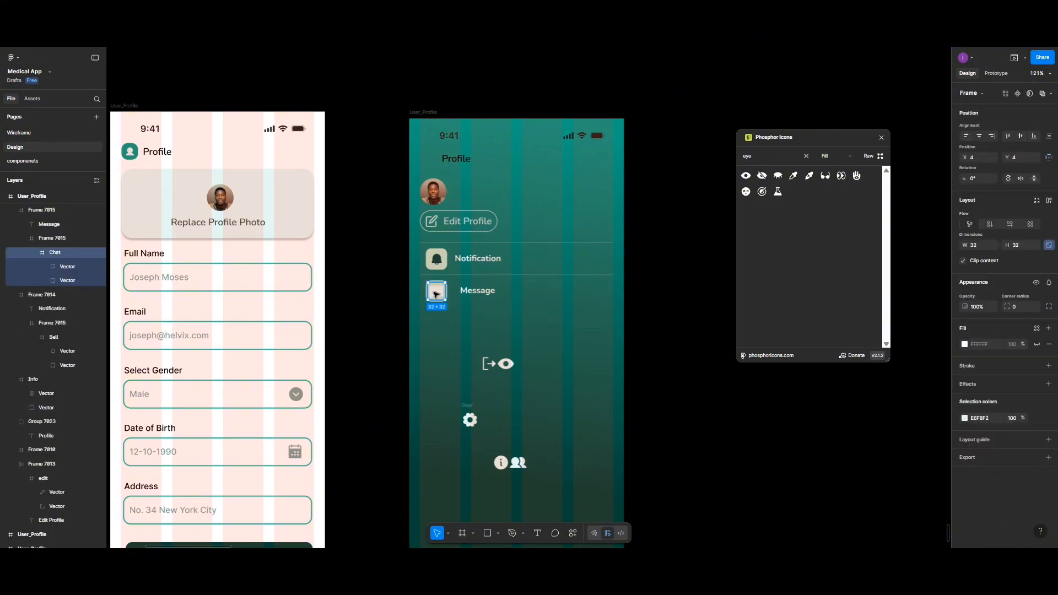
pyautogui.click(976, 246)
pyautogui.write('24')
pyautogui.click(507, 334)
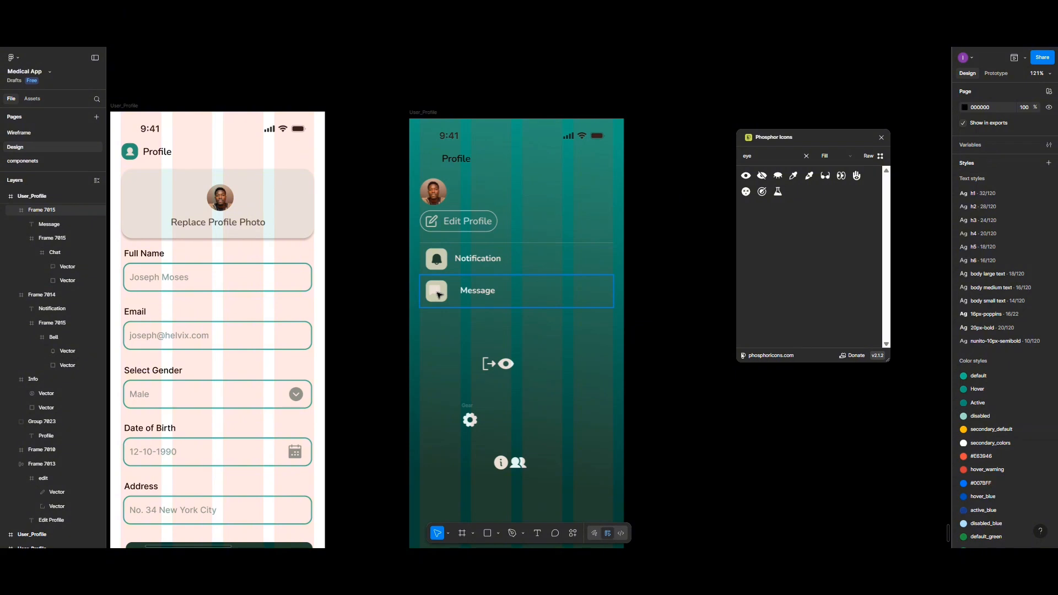
# - Center the chat icon within its tile and recolor it to dark green 0B4937
pyautogui.click(439, 295)
pyautogui.doubleClick(439, 295)
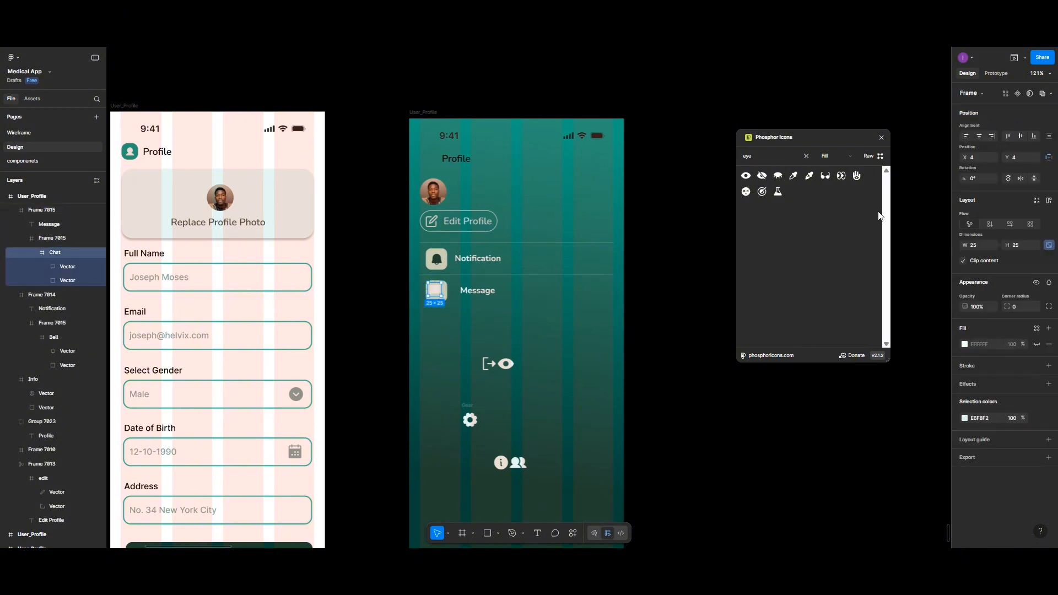
pyautogui.click(979, 137)
pyautogui.click(965, 418)
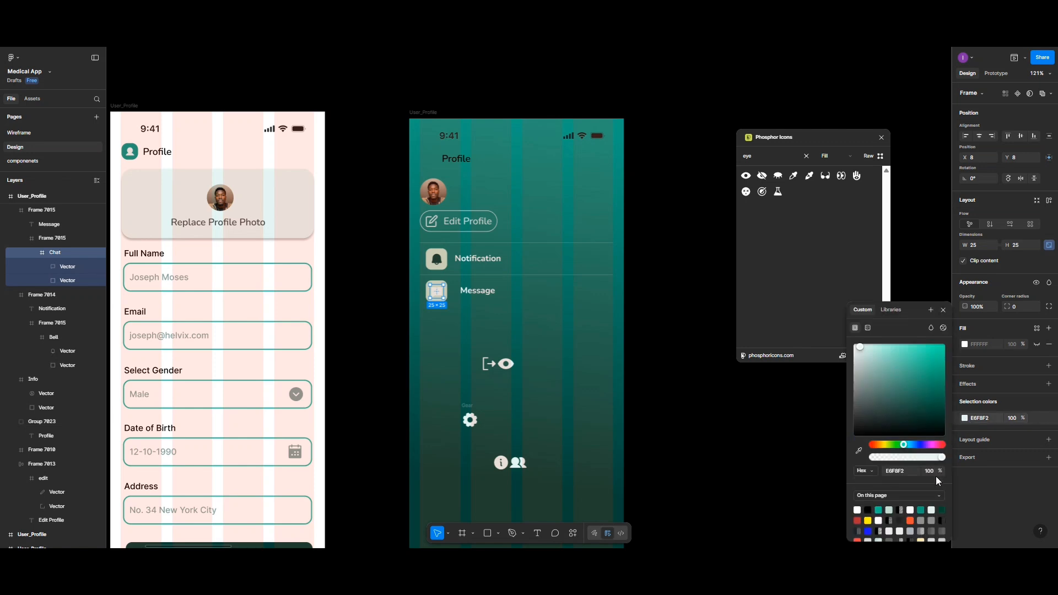
pyautogui.click(943, 510)
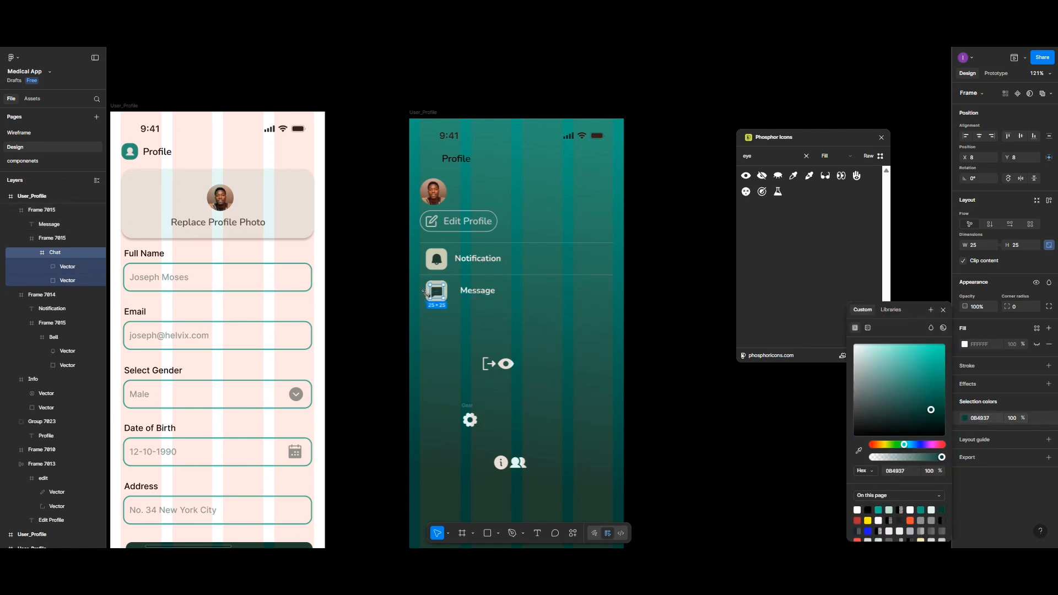
pyautogui.click(445, 298)
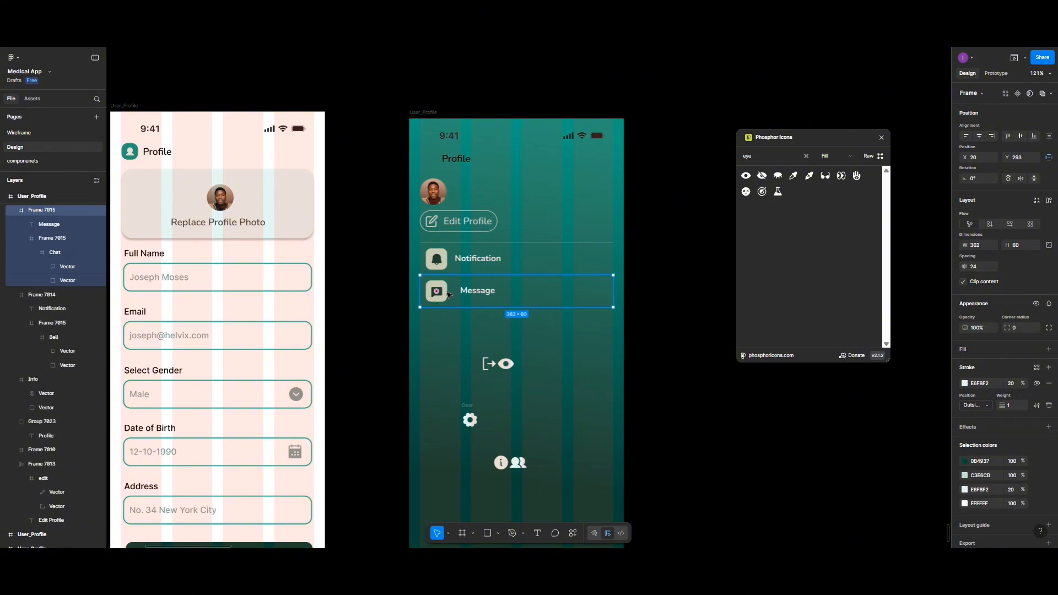
# - Line up the Message label with the chat tile and set the spacing between them to 10
pyautogui.doubleClick(445, 294)
pyautogui.keyDown('shift'); pyautogui.click(472, 293); pyautogui.keyUp('shift')
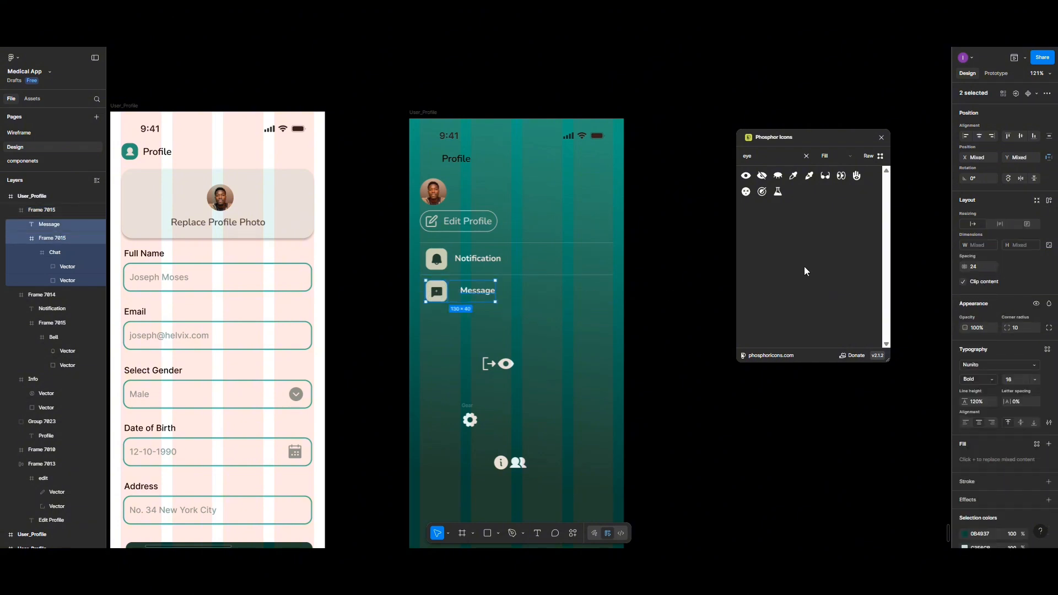
pyautogui.click(1047, 136)
pyautogui.click(973, 172)
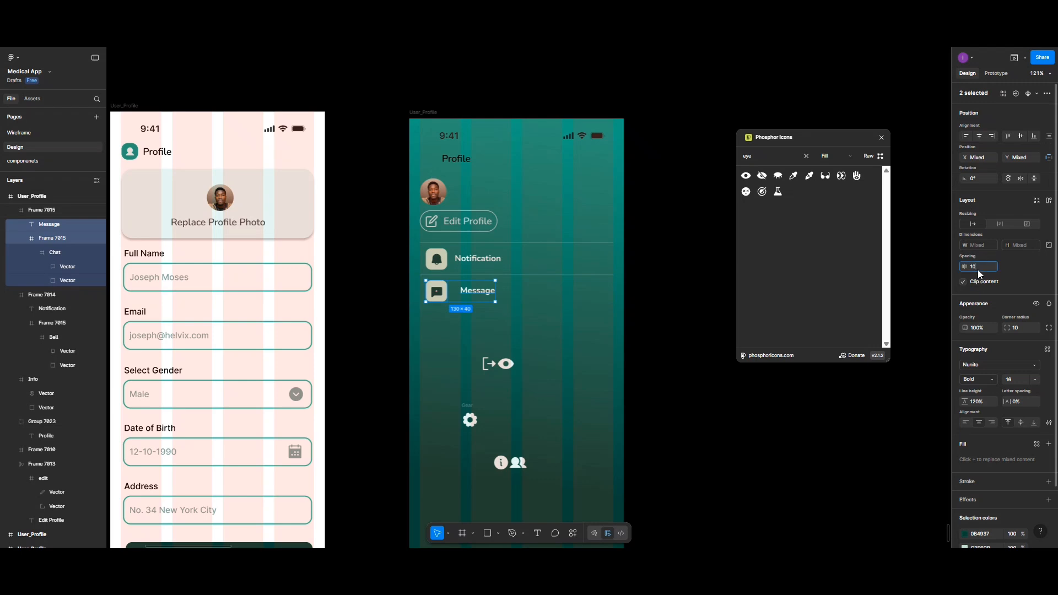
pyautogui.click(978, 267)
pyautogui.write('10')
pyautogui.press('Return')
pyautogui.click(515, 340)
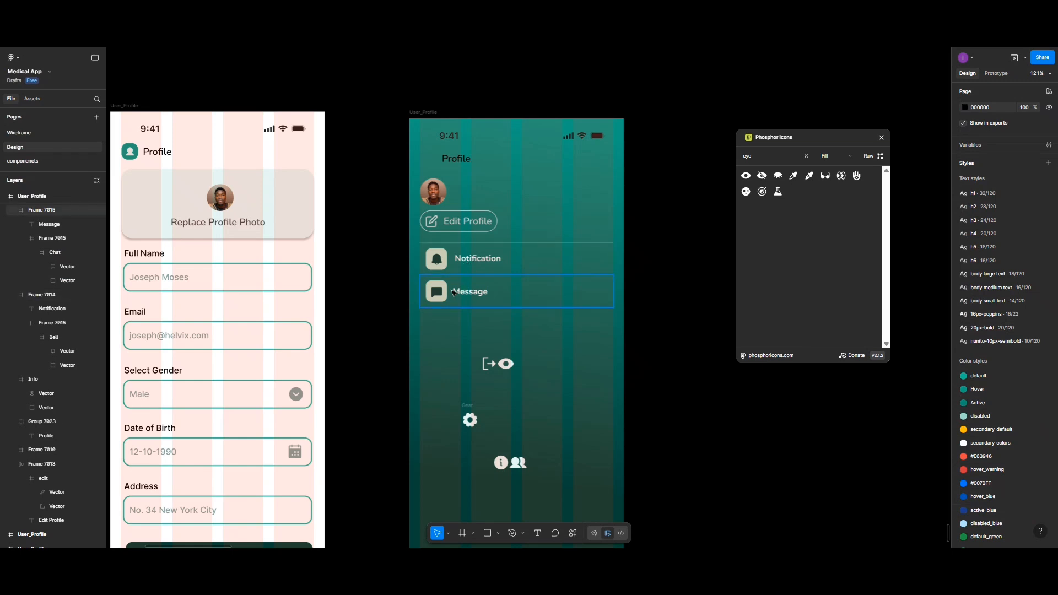
# - Set the spacing between the bell tile and the Notification label to 10
pyautogui.click(468, 263)
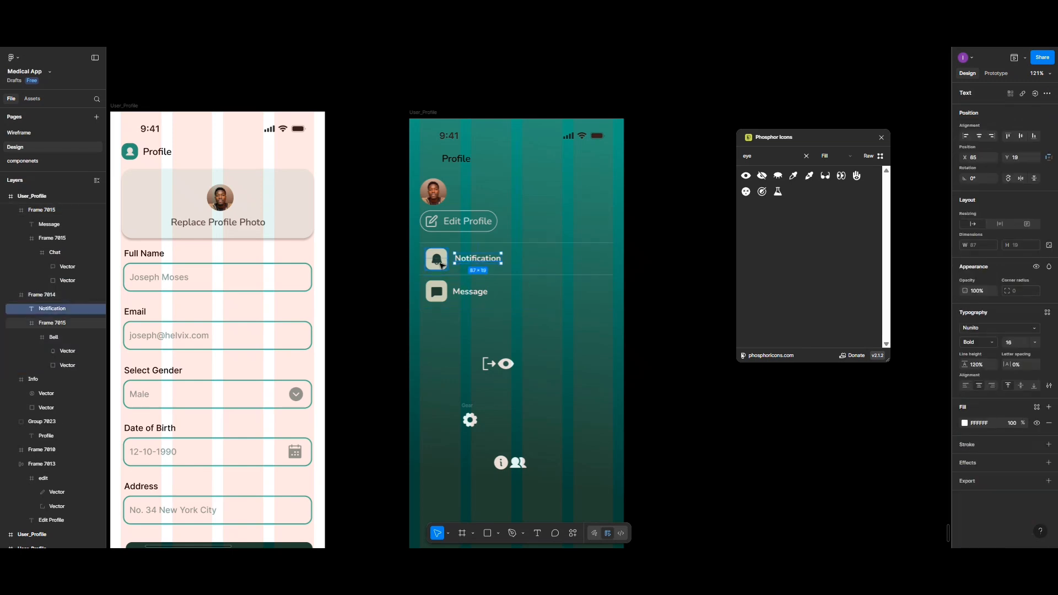
pyautogui.keyDown('shift'); pyautogui.click(444, 263); pyautogui.keyUp('shift')
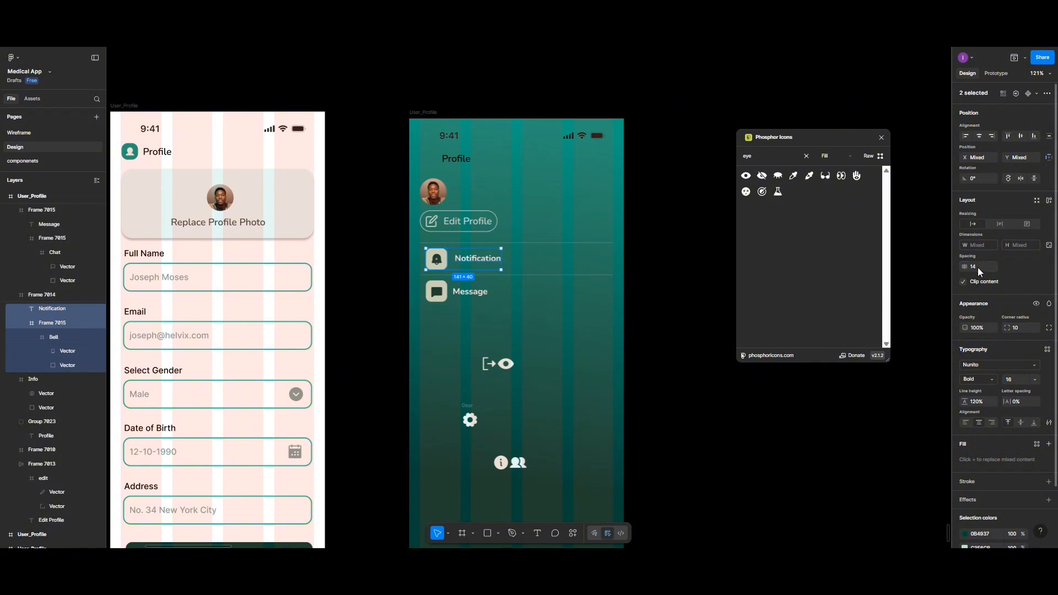
pyautogui.press('Return')
pyautogui.click(521, 273)
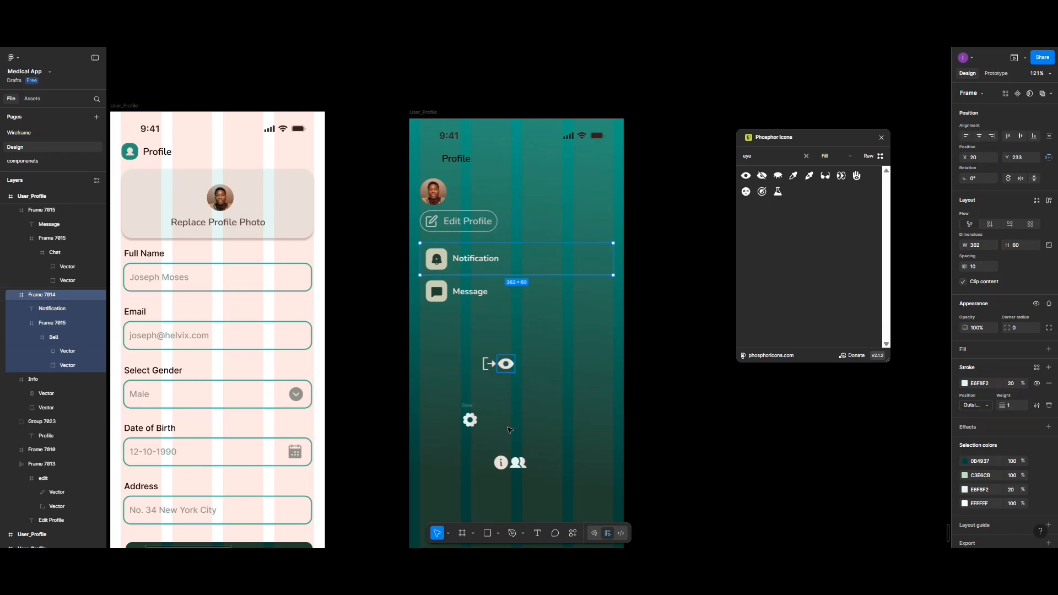
# - Add the text 20 in the empty area beneath the menu rows and wrap it in an auto layout frame with height 25
pyautogui.click(537, 533)
pyautogui.click(560, 402)
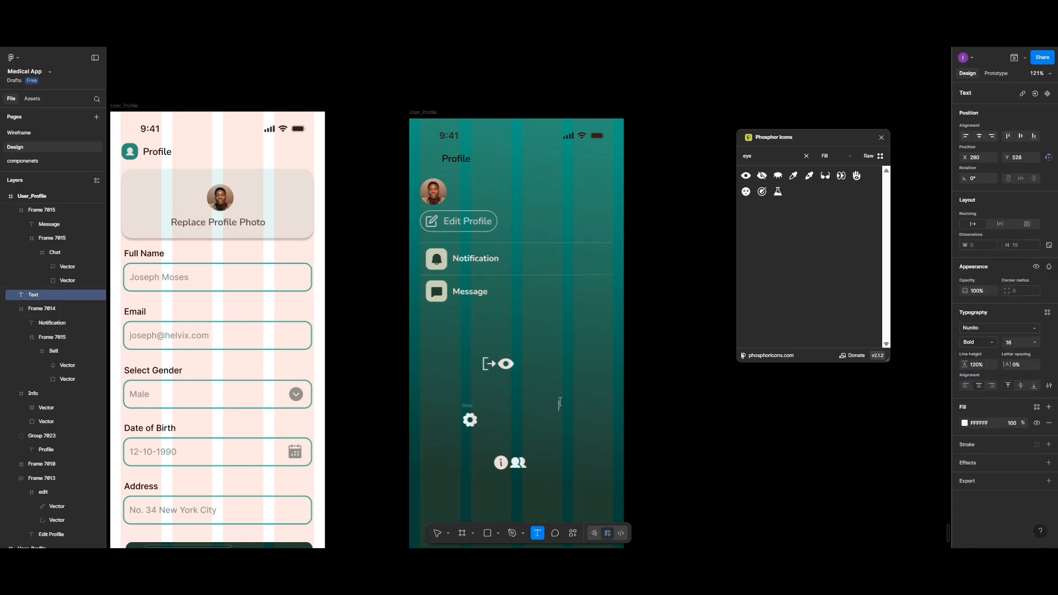
pyautogui.write('20')
pyautogui.press('Escape')
pyautogui.hotkey('shift', 'a')
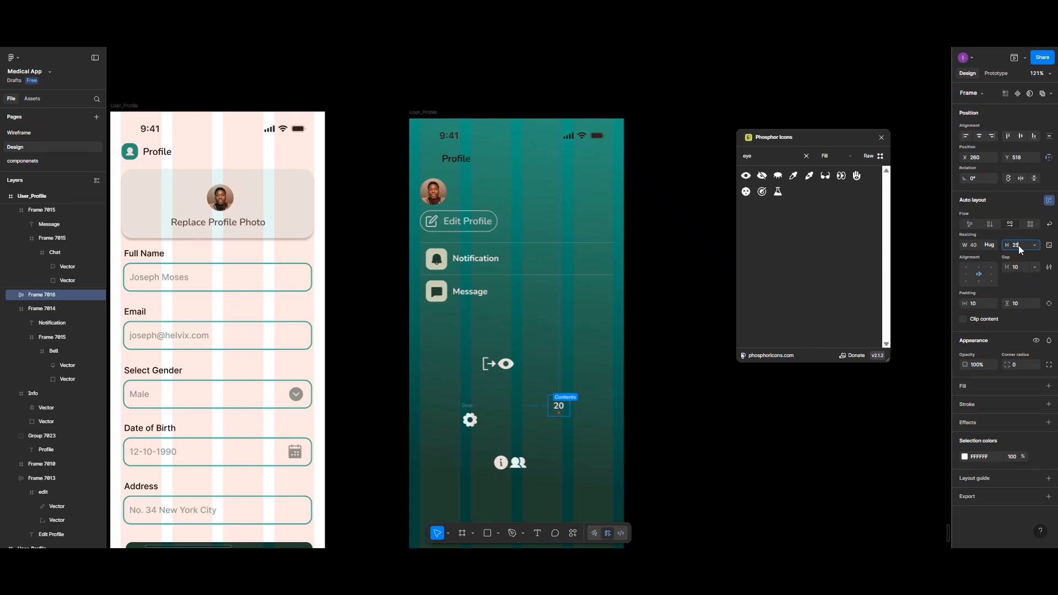
pyautogui.press('Return')
# - Try a dark green 0B4937 fill on the auto layout frame around the 20 text
pyautogui.click(964, 387)
pyautogui.click(964, 402)
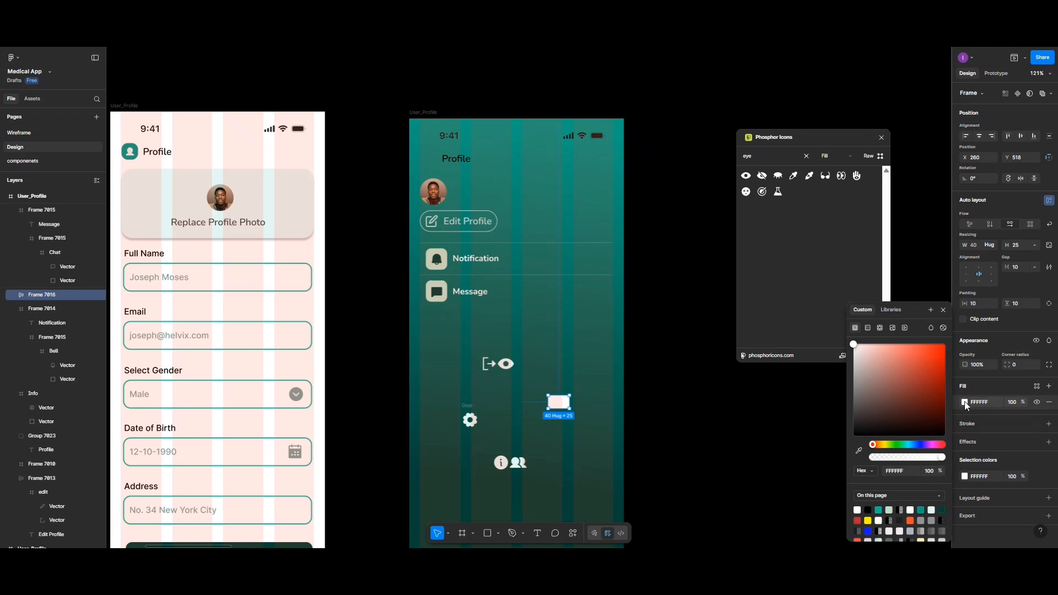
pyautogui.click(943, 509)
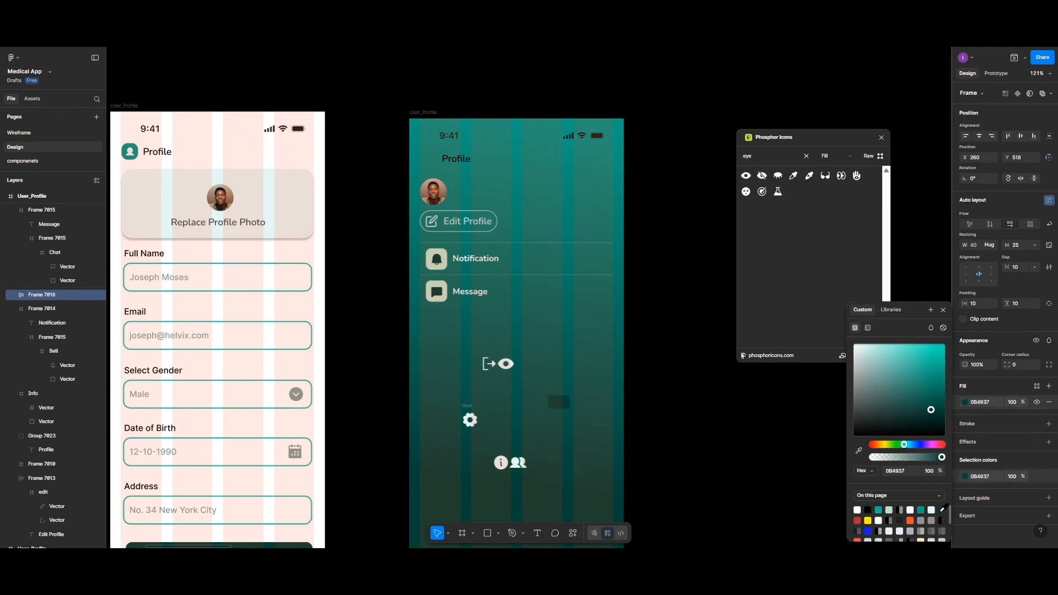
pyautogui.hotkey('ctrl', 'z')
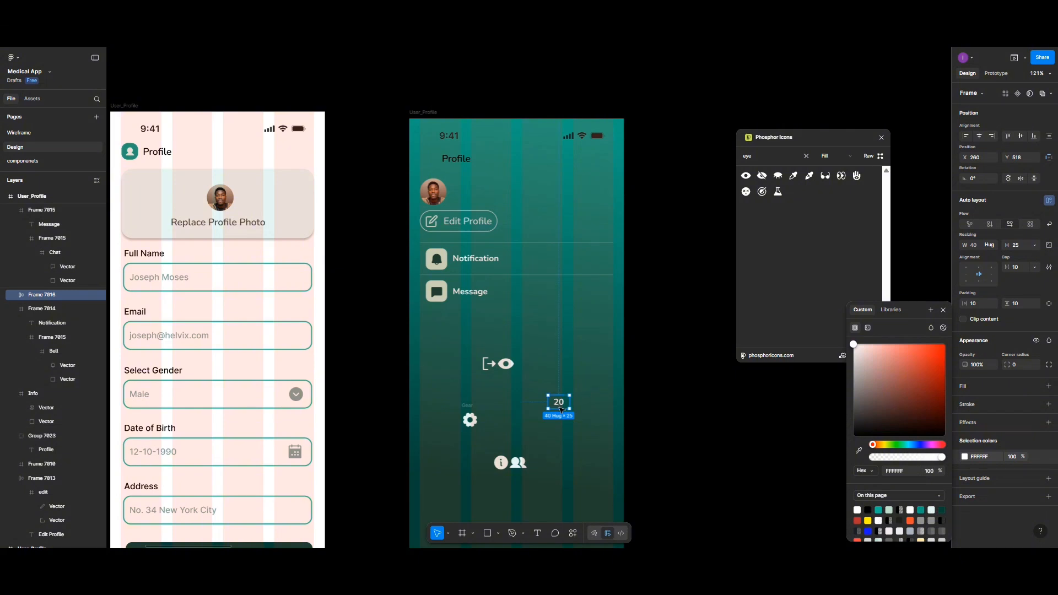
# - Give the count badge frame a white FFFFFF fill and recolor its 20 text to 0B4937
pyautogui.click(963, 387)
pyautogui.click(964, 402)
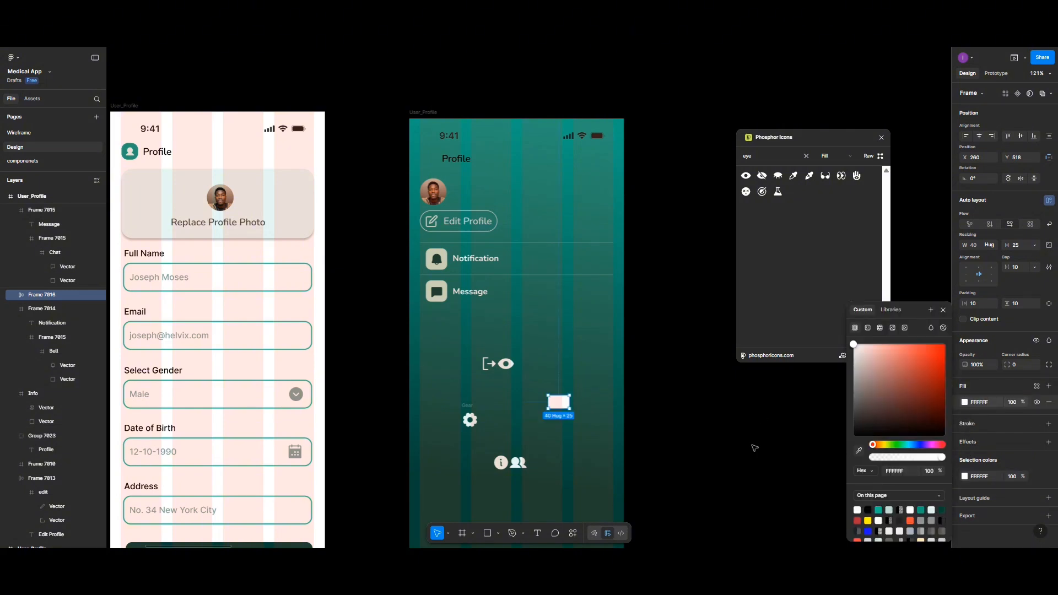
pyautogui.doubleClick(563, 406)
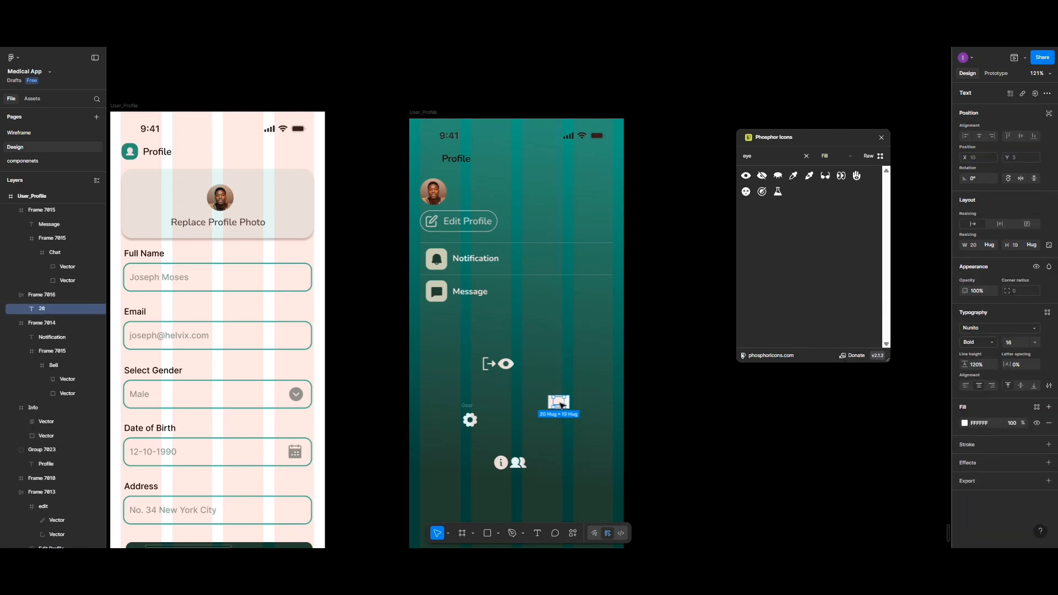
pyautogui.click(964, 423)
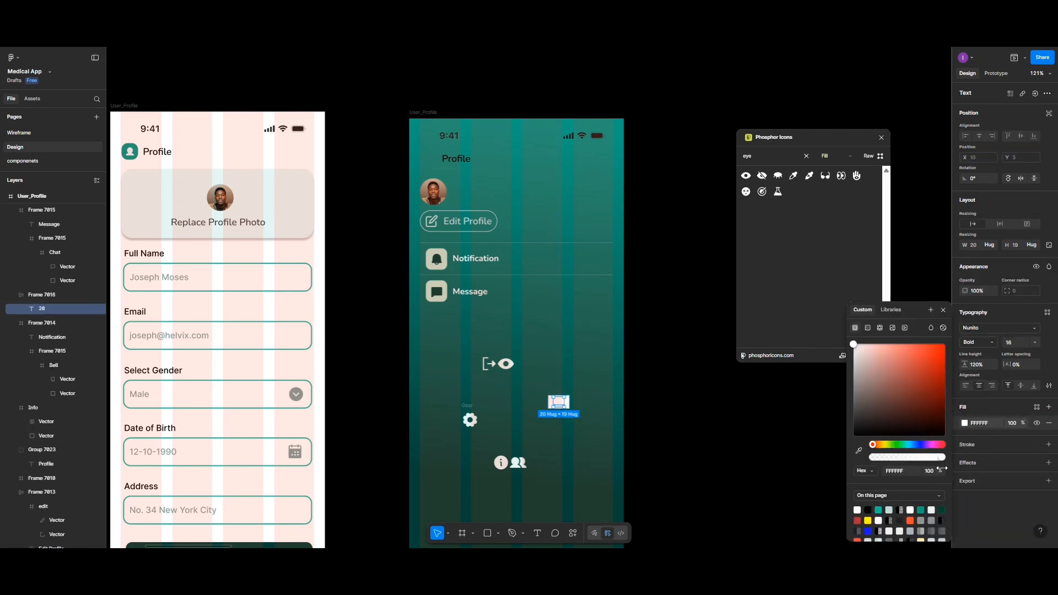
pyautogui.click(942, 510)
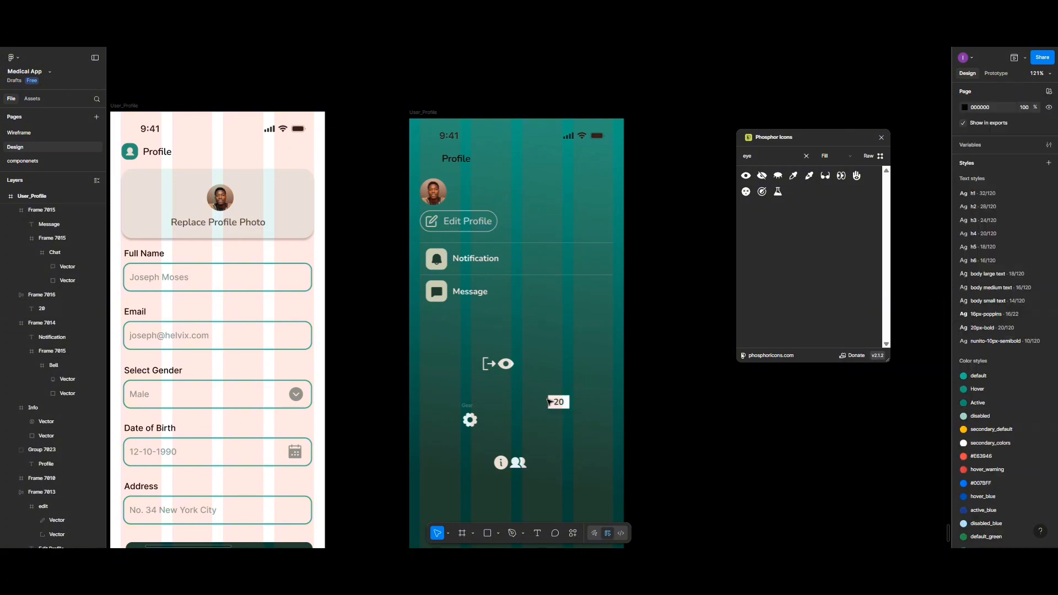
pyautogui.press('Escape')
# - Give the 20 count badge a light green C3E6CB fill and a corner radius of 15
pyautogui.click(551, 404)
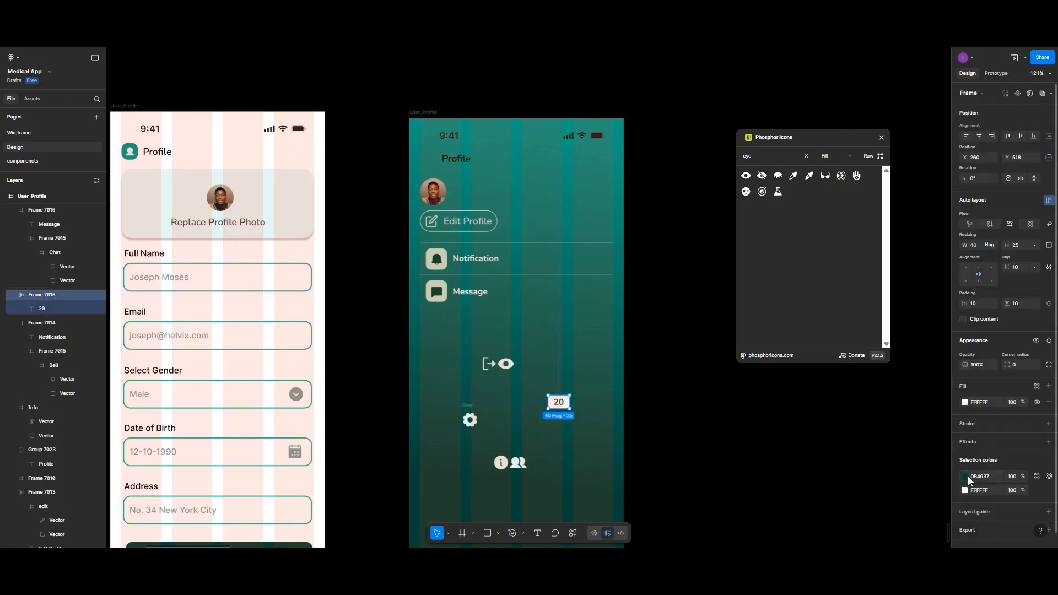
pyautogui.click(964, 402)
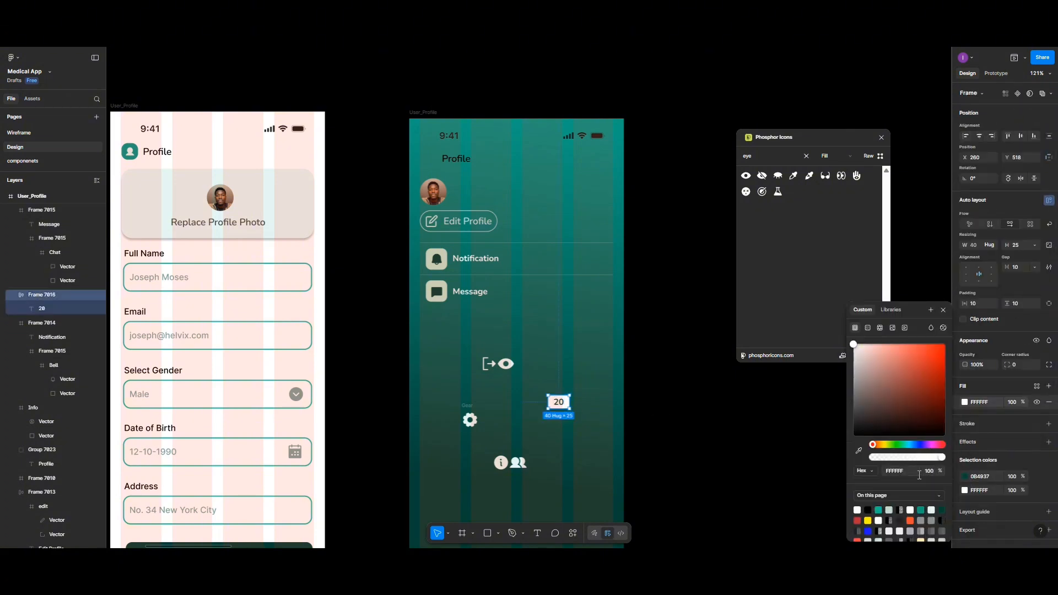
pyautogui.click(889, 509)
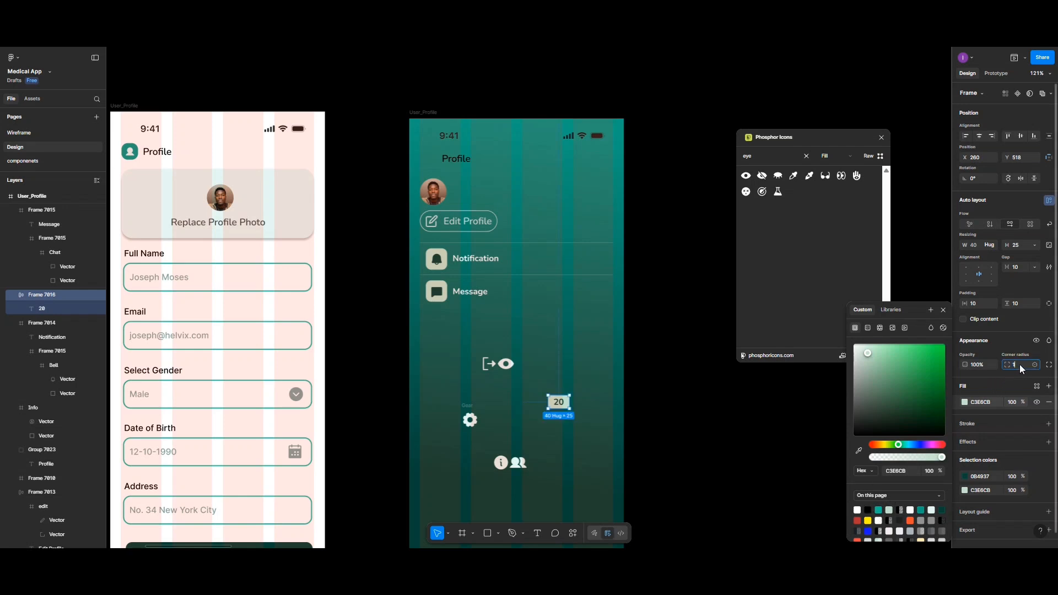
pyautogui.press('Return')
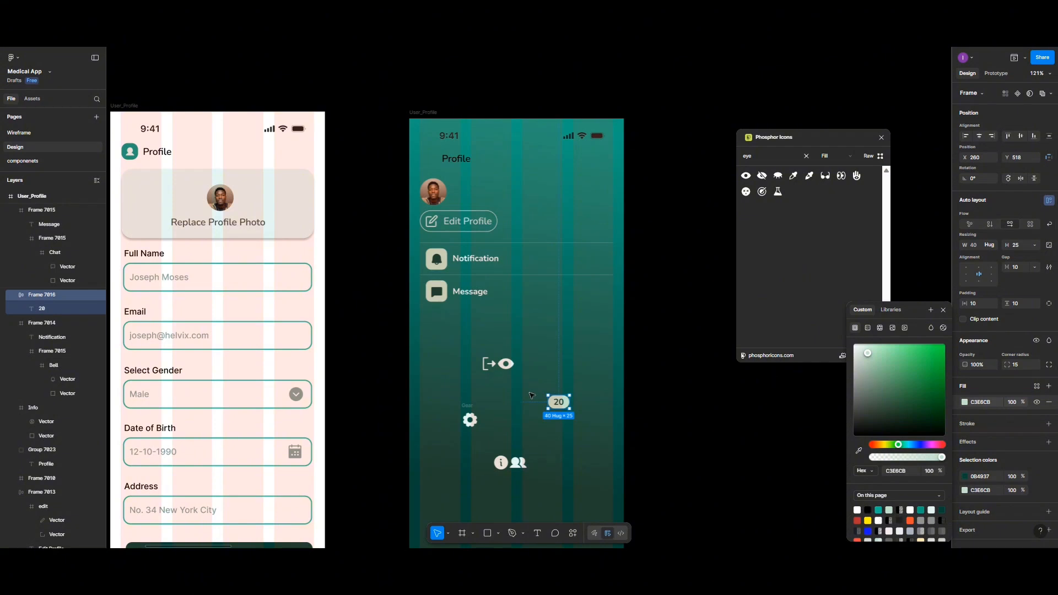
# - Place the 20 badge vertically centred in the Notification row beside its label and put a copy in the Message row
pyautogui.moveTo(565, 406); pyautogui.dragTo(540, 263)
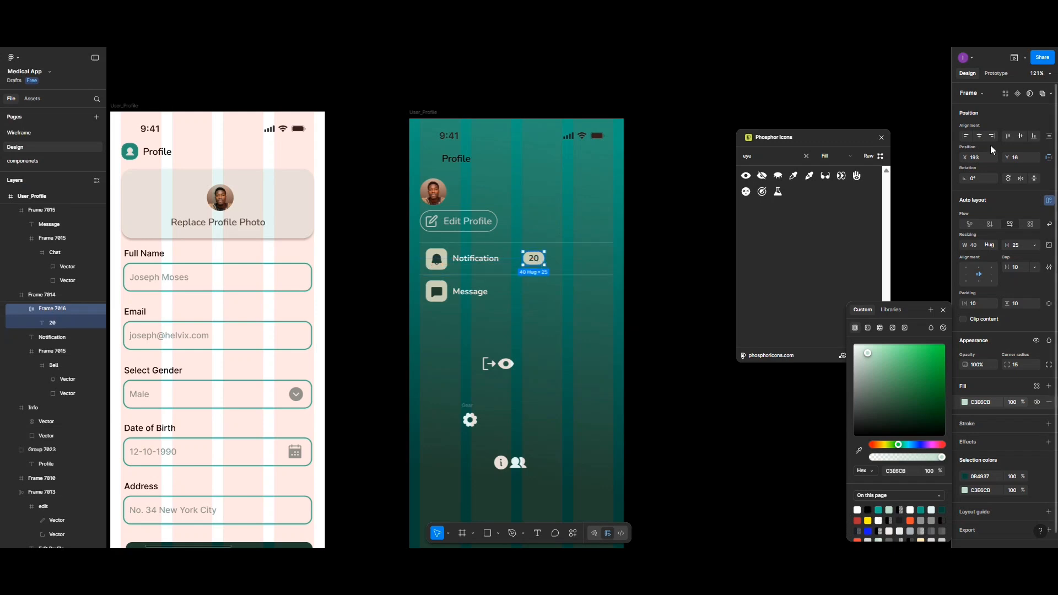
pyautogui.click(1020, 136)
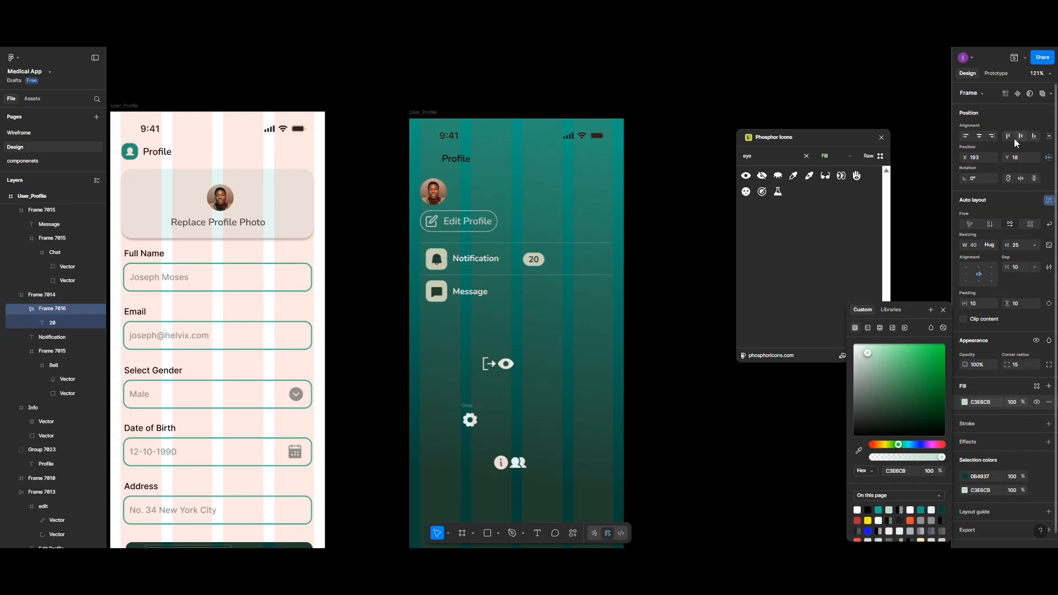
pyautogui.moveTo(540, 263); pyautogui.dragTo(534, 292)
pyautogui.click(536, 260)
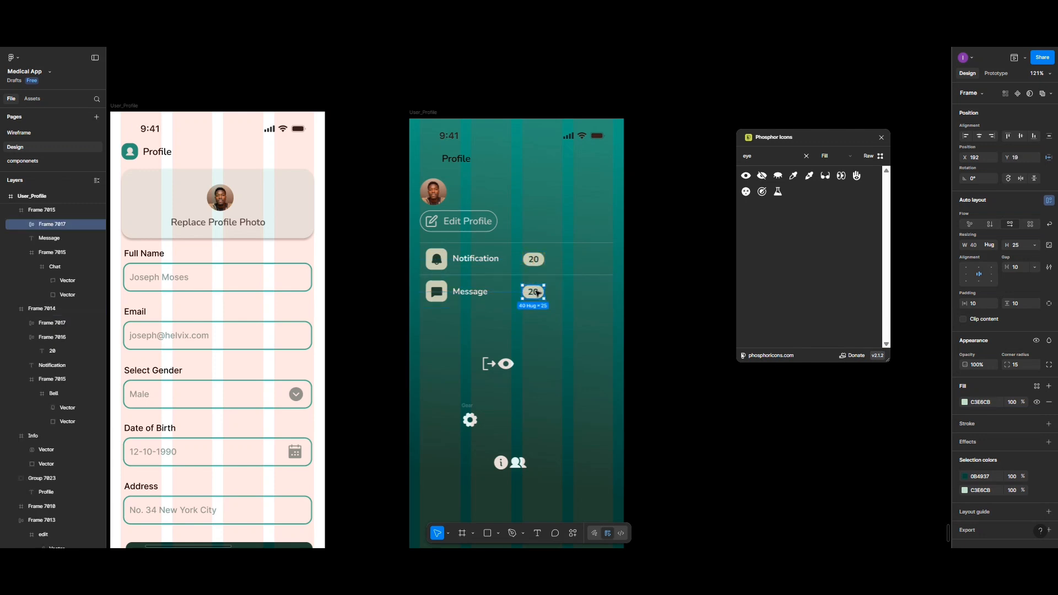
# - Change the number in the Message row's badge to 10
pyautogui.doubleClick(536, 292)
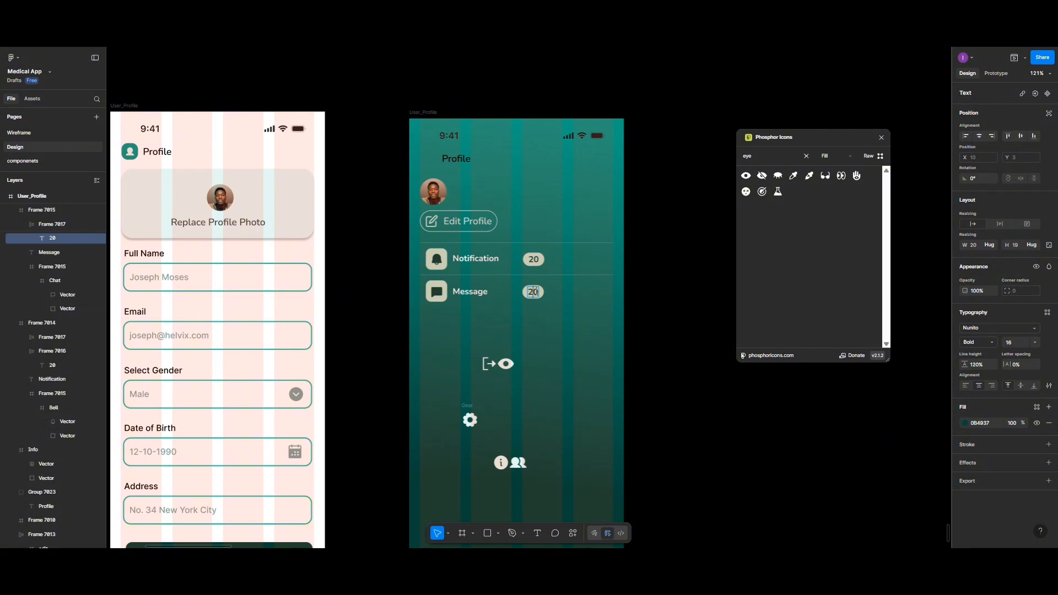
pyautogui.write('0')
pyautogui.write('1')
pyautogui.press('Escape')
# - Set the height of the Message row frame to 70
pyautogui.click(467, 307)
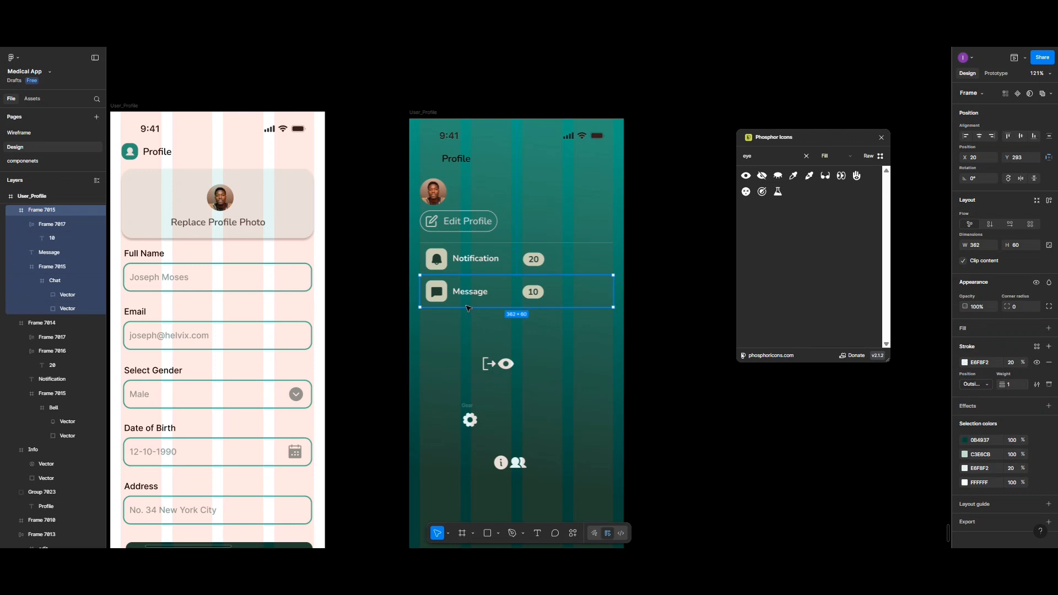
pyautogui.click(609, 379)
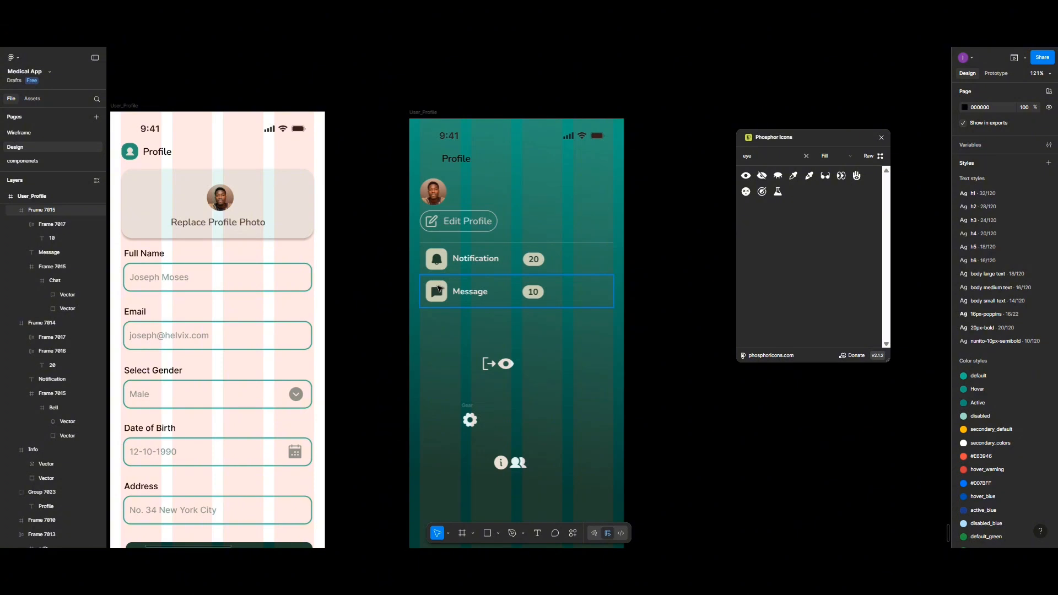
pyautogui.click(487, 291)
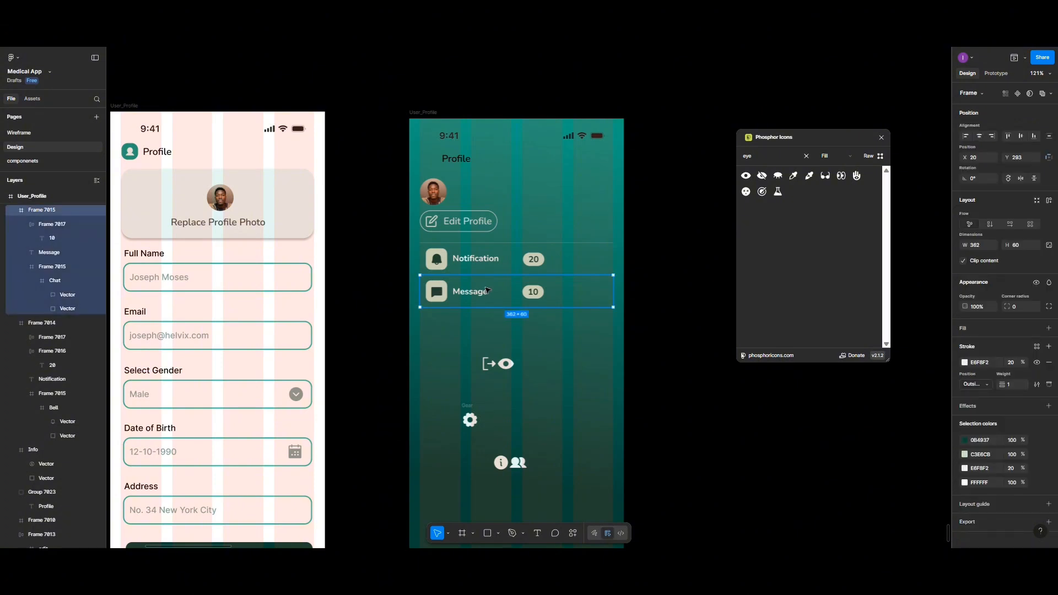
pyautogui.click(1017, 246)
pyautogui.write('70')
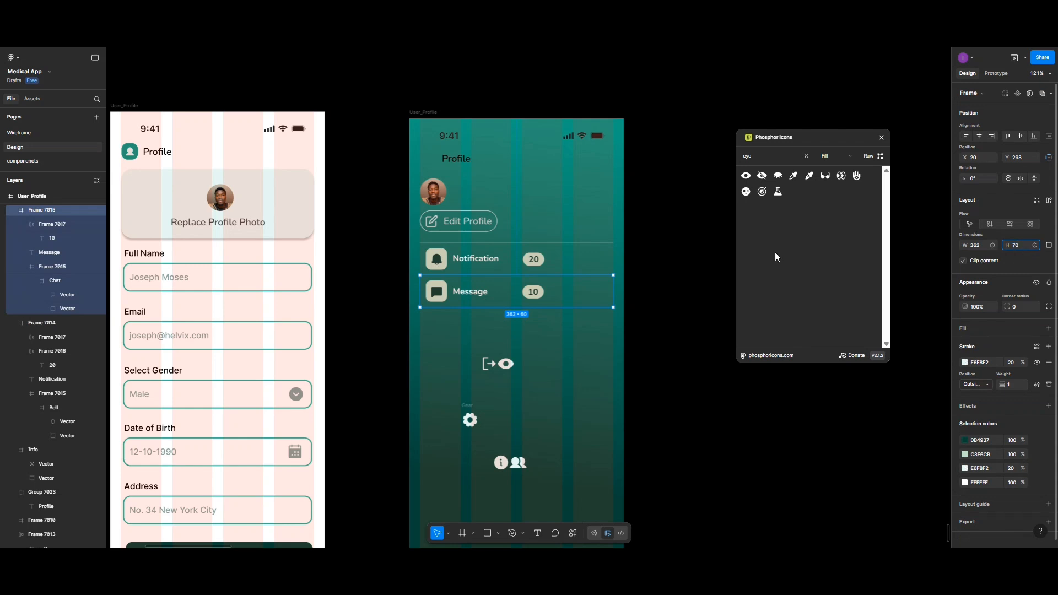
pyautogui.press('Return')
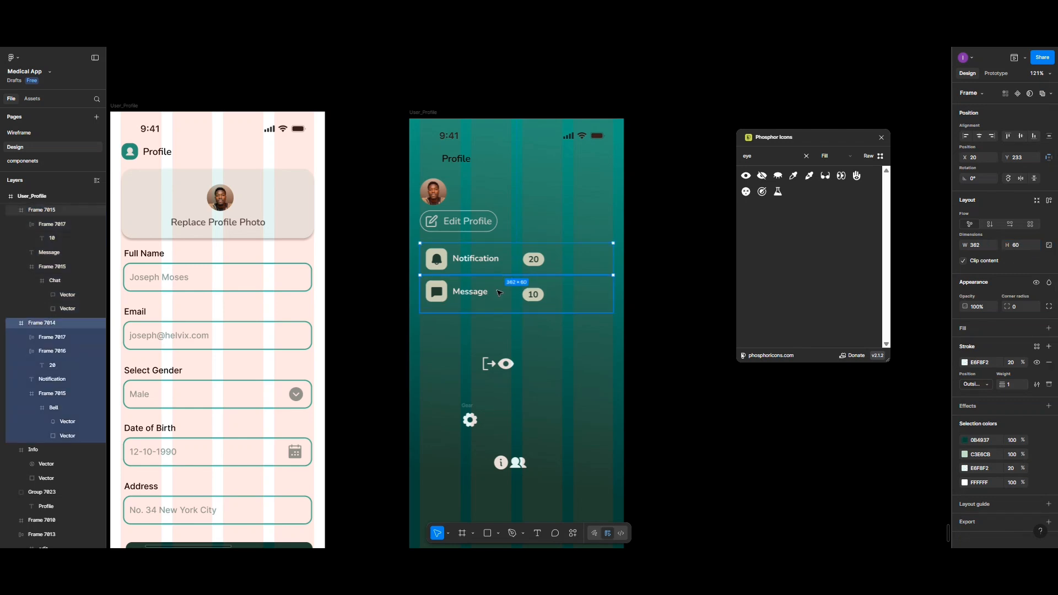
# - Set the Notification row's height to 70 and move the Message row down to Y 304, directly beneath it
pyautogui.click(503, 263)
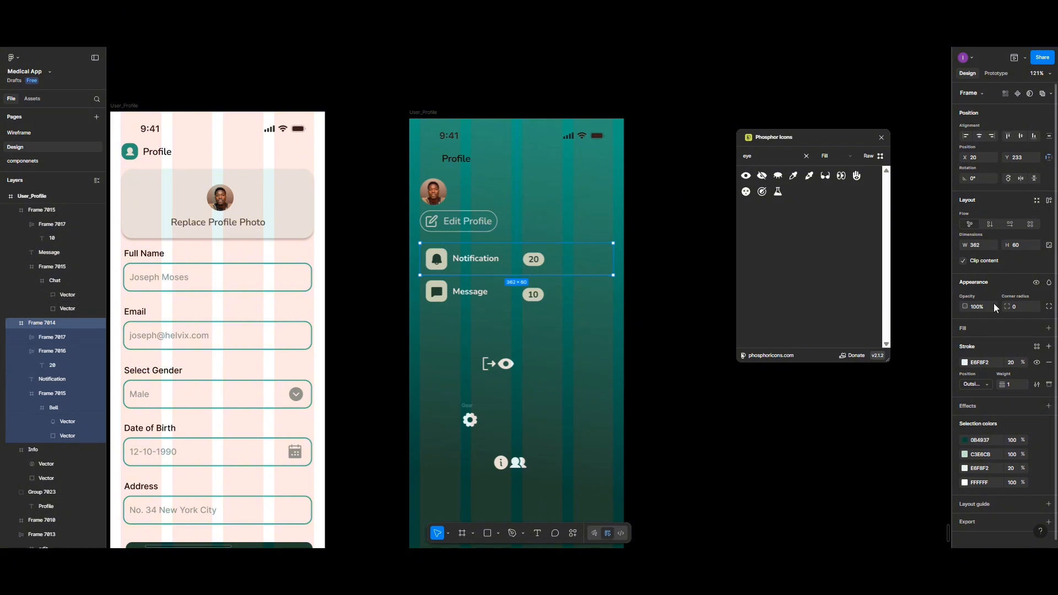
pyautogui.click(1022, 243)
pyautogui.write('70')
pyautogui.press('Return')
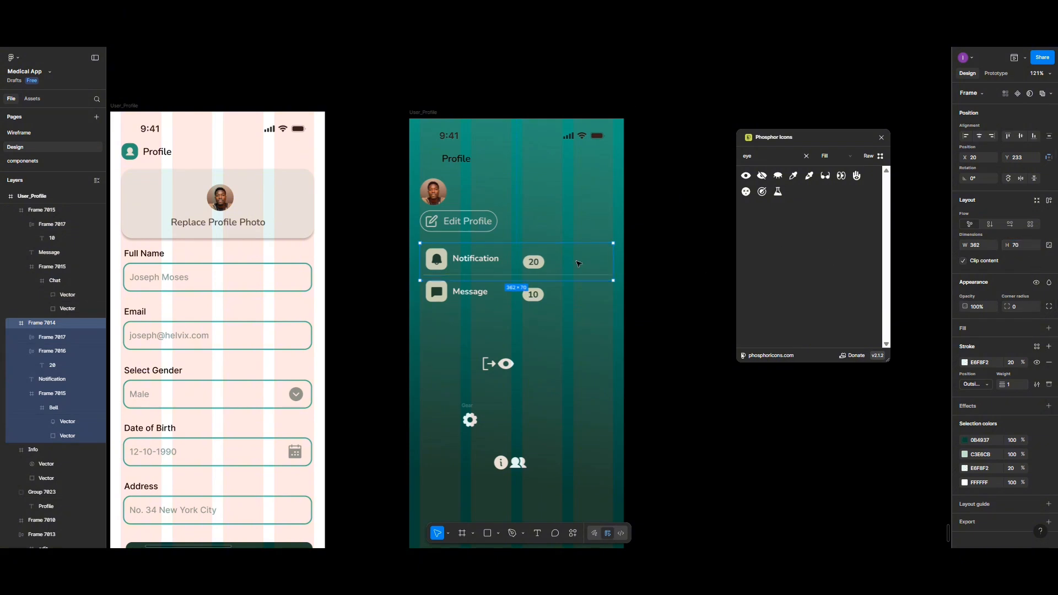
pyautogui.click(452, 308)
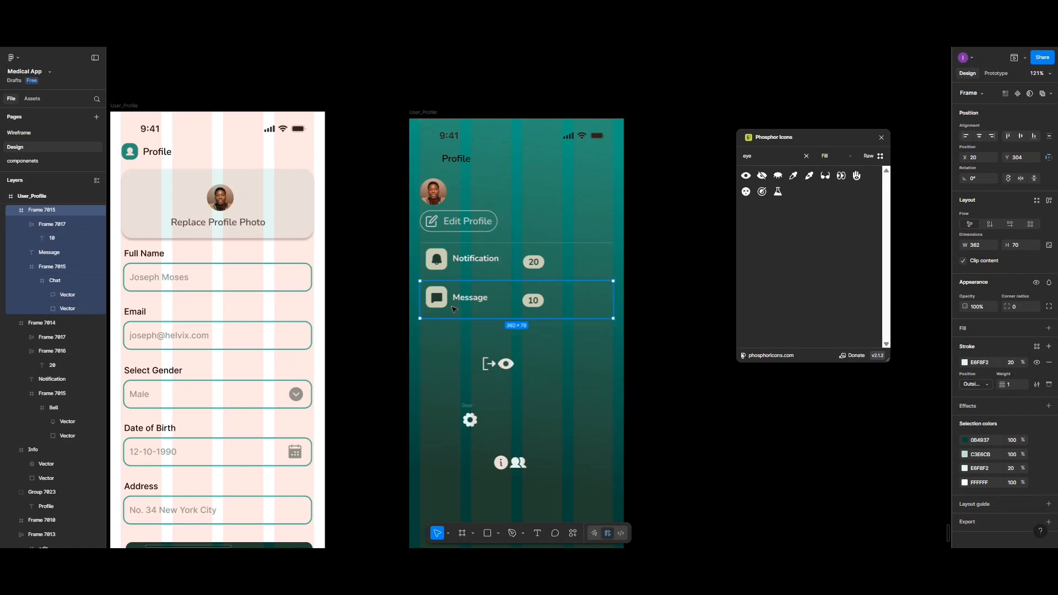
# - Align the bell tile, Notification label and 20 badge on their vertical centres and shift them to the row's middle
pyautogui.doubleClick(445, 263)
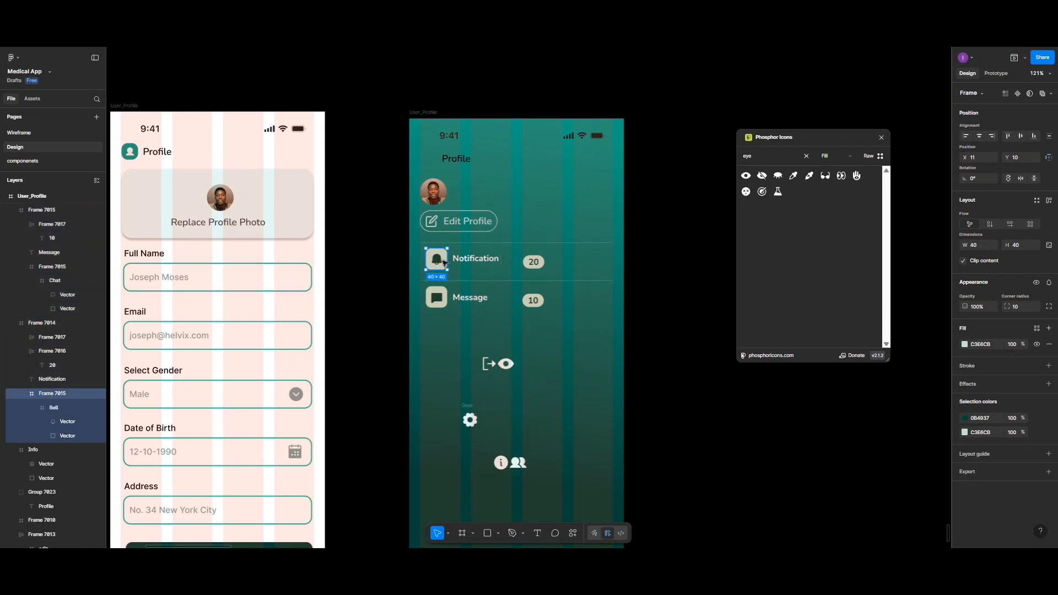
pyautogui.keyDown('shift'); pyautogui.click(475, 258); pyautogui.keyUp('shift')
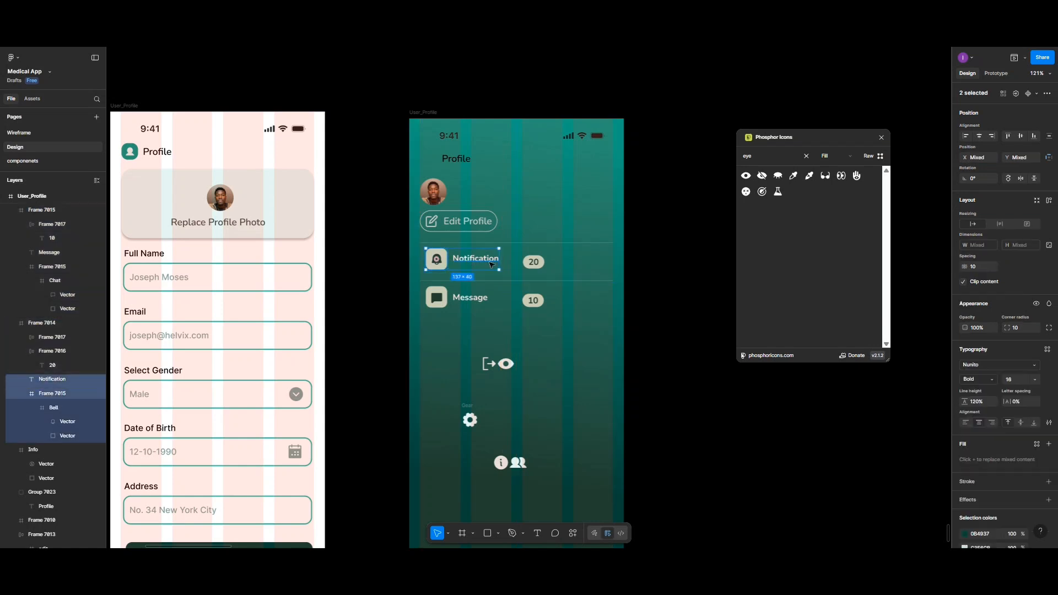
pyautogui.keyDown('shift'); pyautogui.click(541, 267); pyautogui.keyUp('shift')
pyautogui.click(1019, 137)
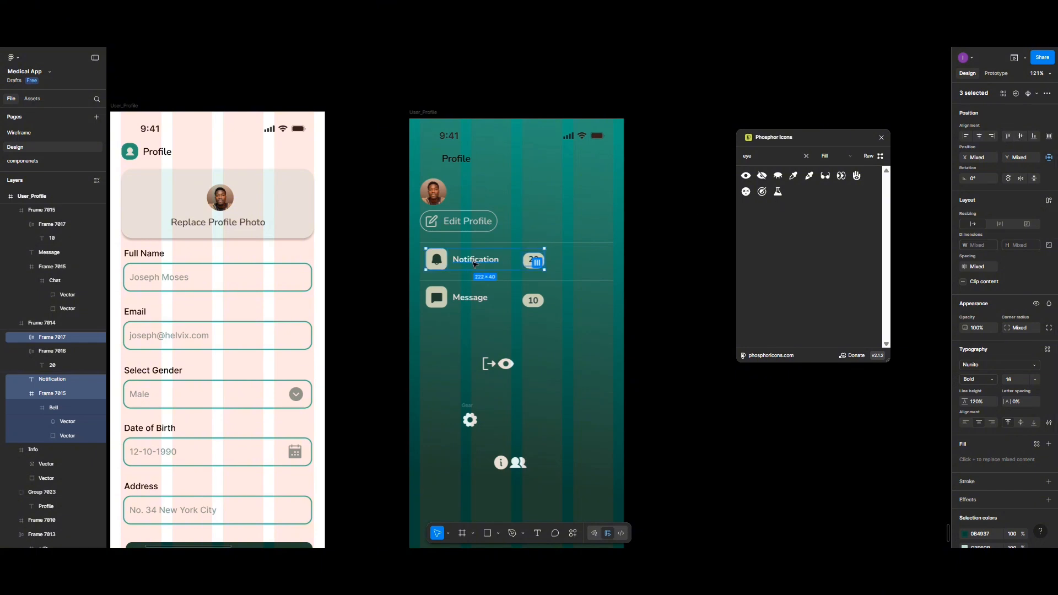
pyautogui.moveTo(475, 260); pyautogui.dragTo(475, 264)
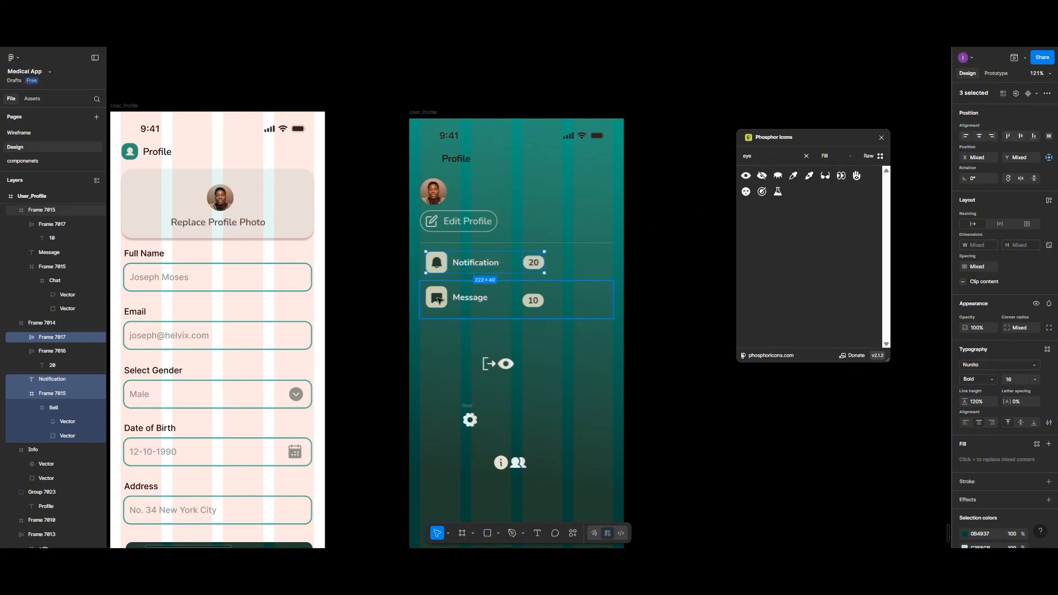
# - Align the chat tile, Message label and 10 badge on one line and centre them vertically within the Message row
pyautogui.click(438, 298)
pyautogui.keyDown('shift'); pyautogui.click(468, 298); pyautogui.keyUp('shift')
pyautogui.keyDown('shift'); pyautogui.click(533, 300); pyautogui.keyUp('shift')
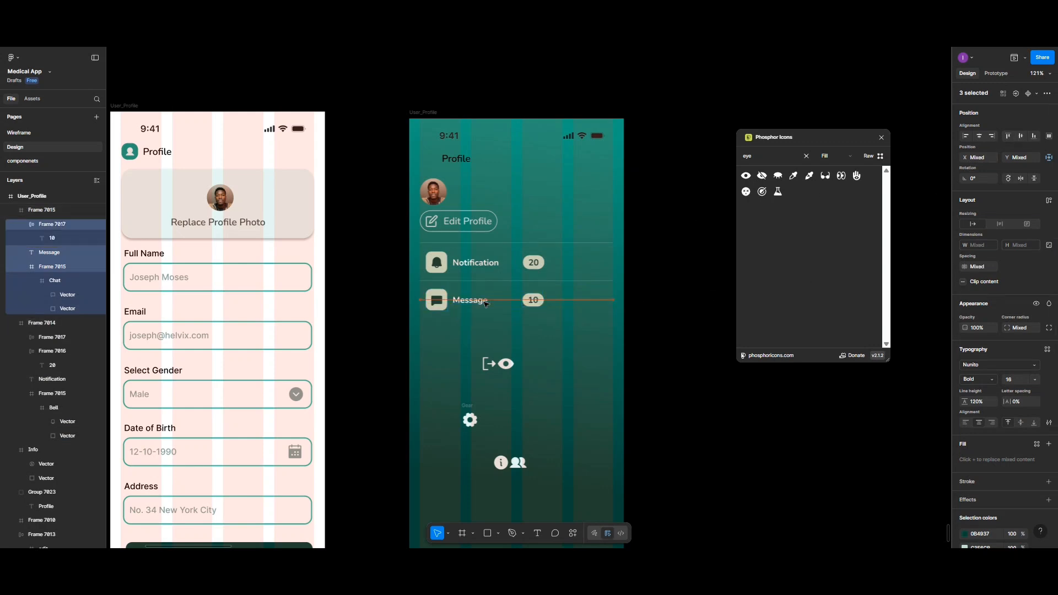
pyautogui.hotkey('shift', 'Down')
pyautogui.moveTo(484, 301); pyautogui.dragTo(485, 299)
pyautogui.click(541, 302)
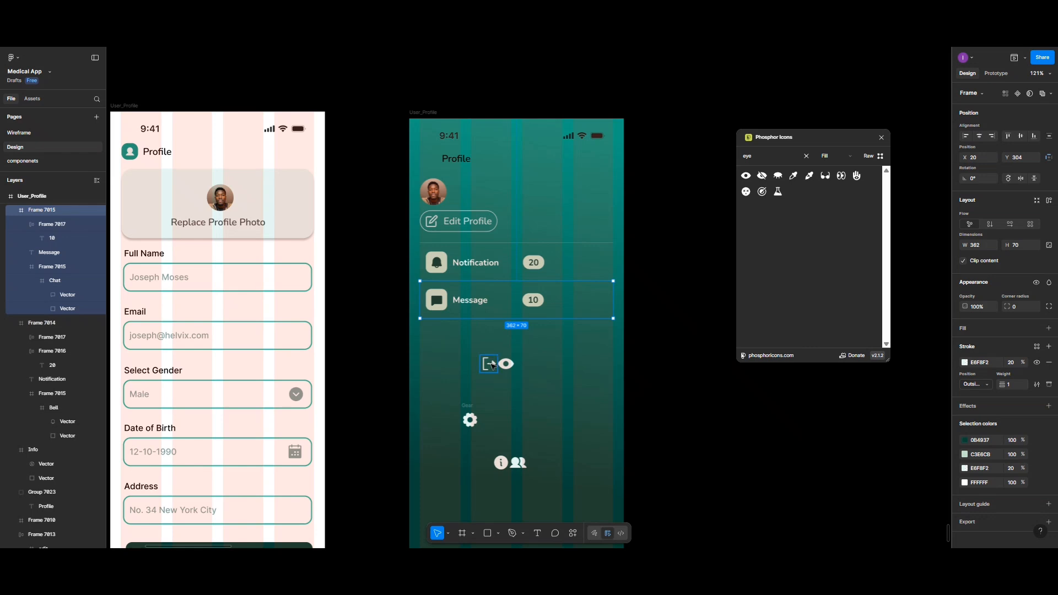
# - Move the sign-out and eye icons down and place a copy of the Message row, without its 10 badge, at Y 387
pyautogui.moveTo(489, 361); pyautogui.dragTo(445, 462)
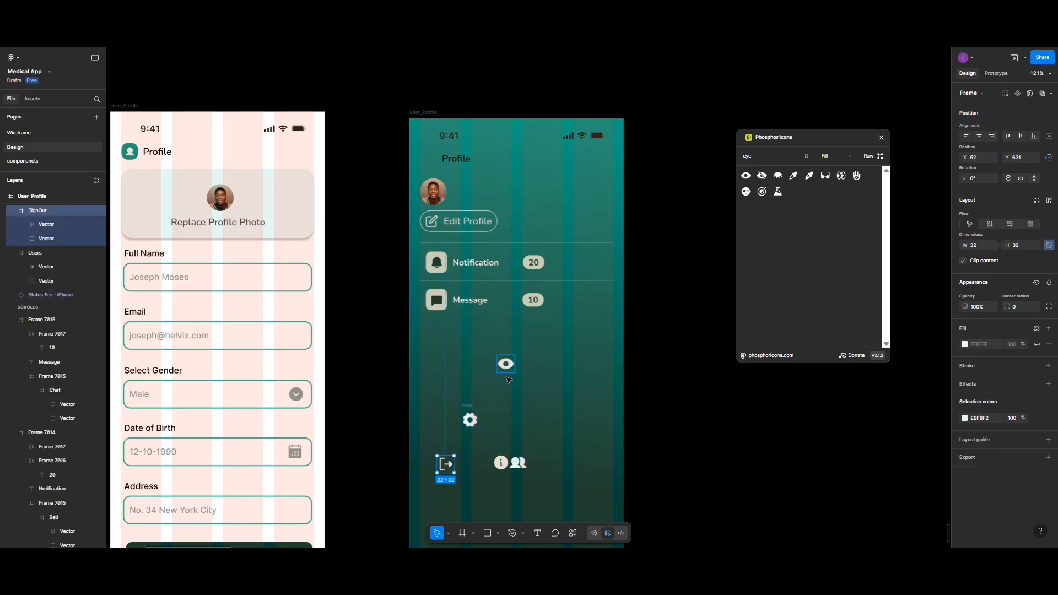
pyautogui.moveTo(506, 364); pyautogui.dragTo(480, 453)
pyautogui.click(483, 301)
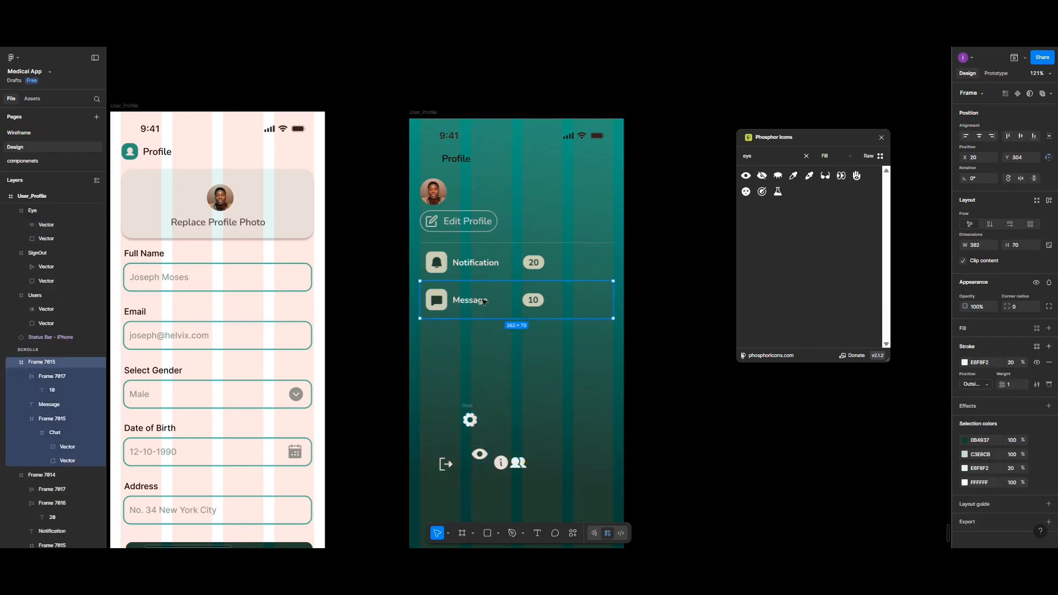
pyautogui.moveTo(483, 301); pyautogui.dragTo(485, 346)
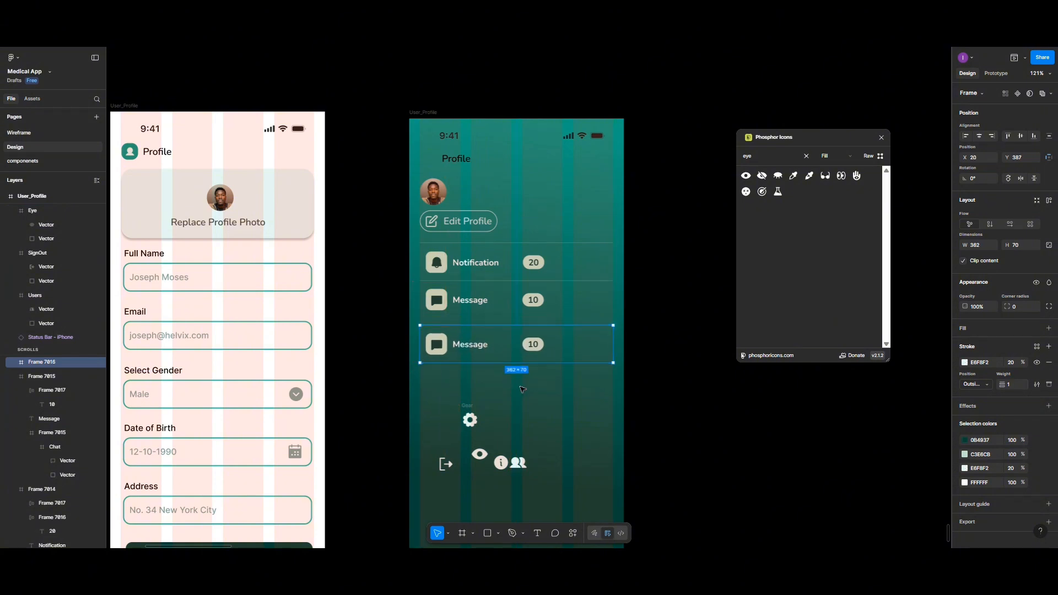
pyautogui.doubleClick(531, 346)
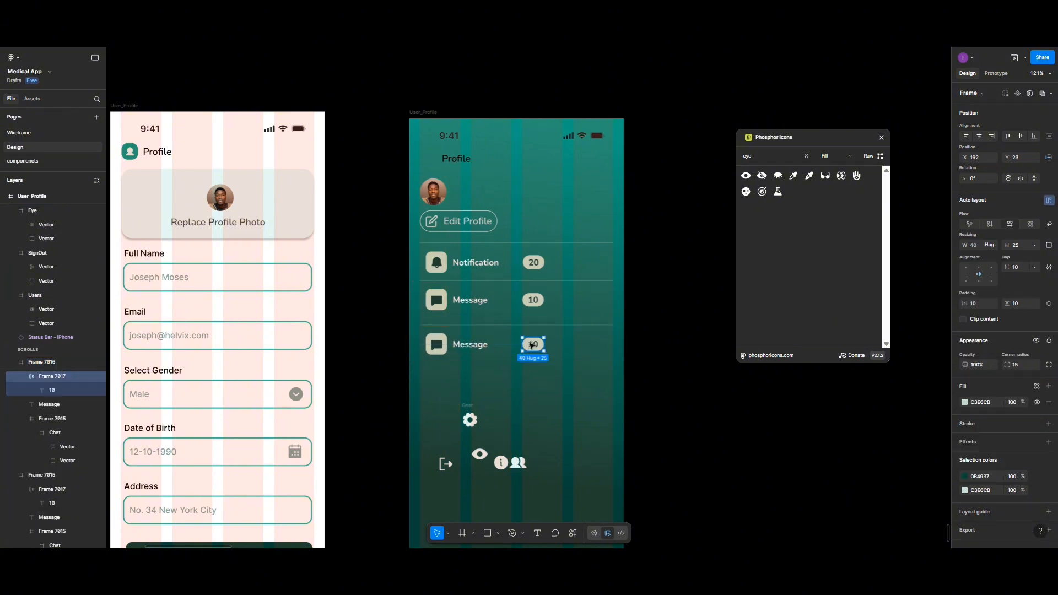
pyautogui.press('Delete')
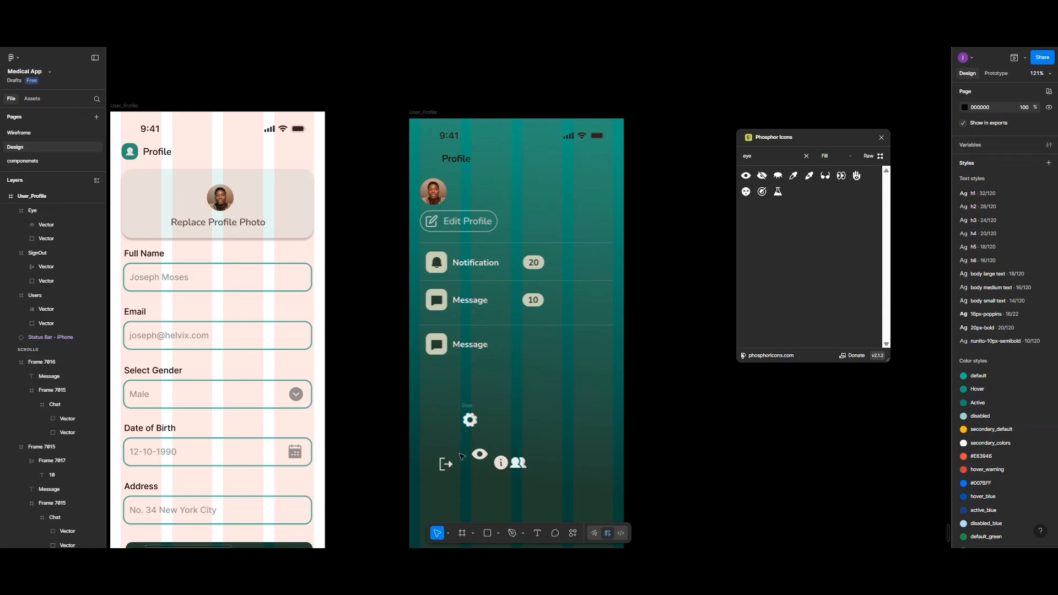
# - Replace the chat icon tile content in the copied Message row with the info icon, resized to 25 by 25
pyautogui.moveTo(499, 465); pyautogui.dragTo(444, 384)
pyautogui.doubleClick(436, 350)
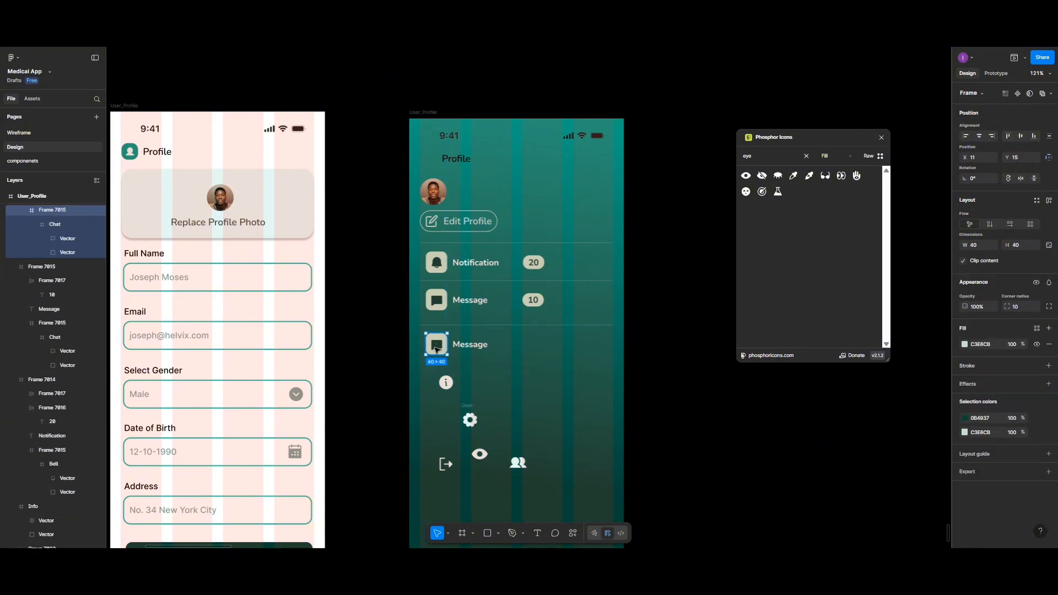
pyautogui.press('Delete')
pyautogui.click(446, 382)
pyautogui.moveTo(446, 382); pyautogui.dragTo(437, 346)
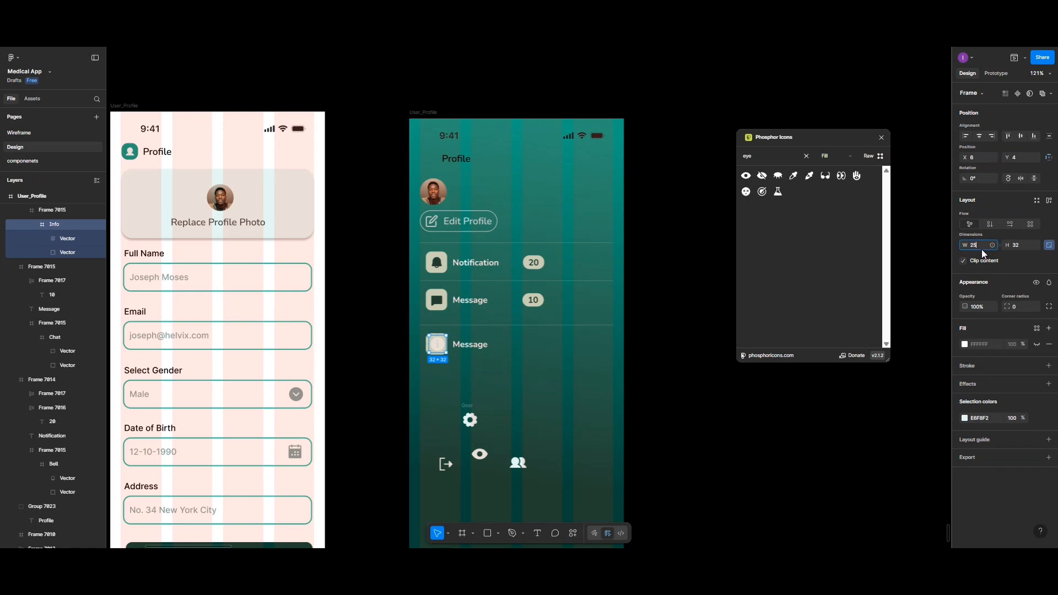
# - Set the copied Message row's stroke color to dark green 0B4937 at 100% opacity
pyautogui.click(575, 348)
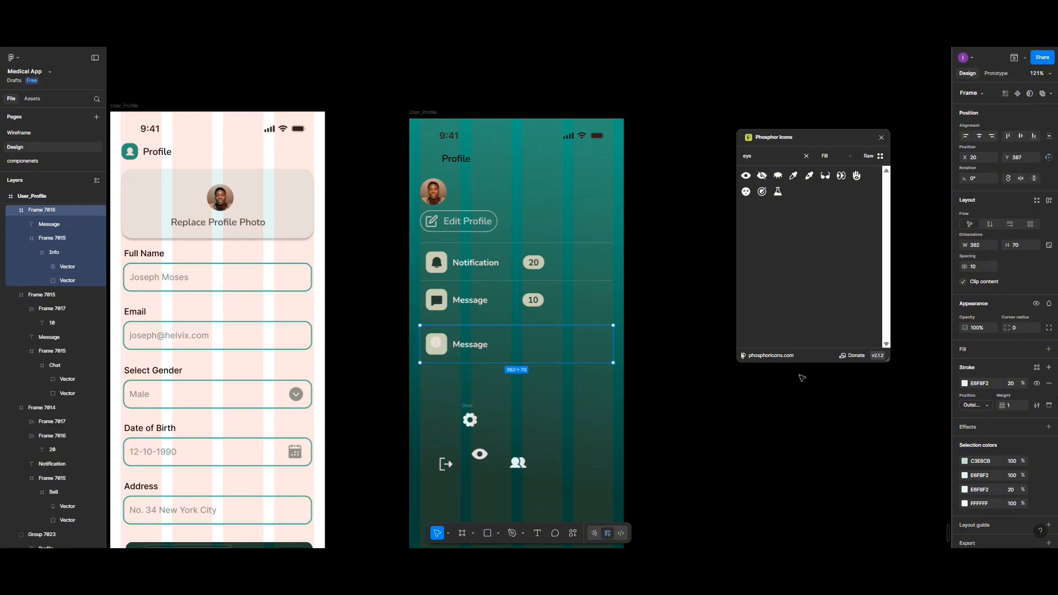
pyautogui.click(965, 383)
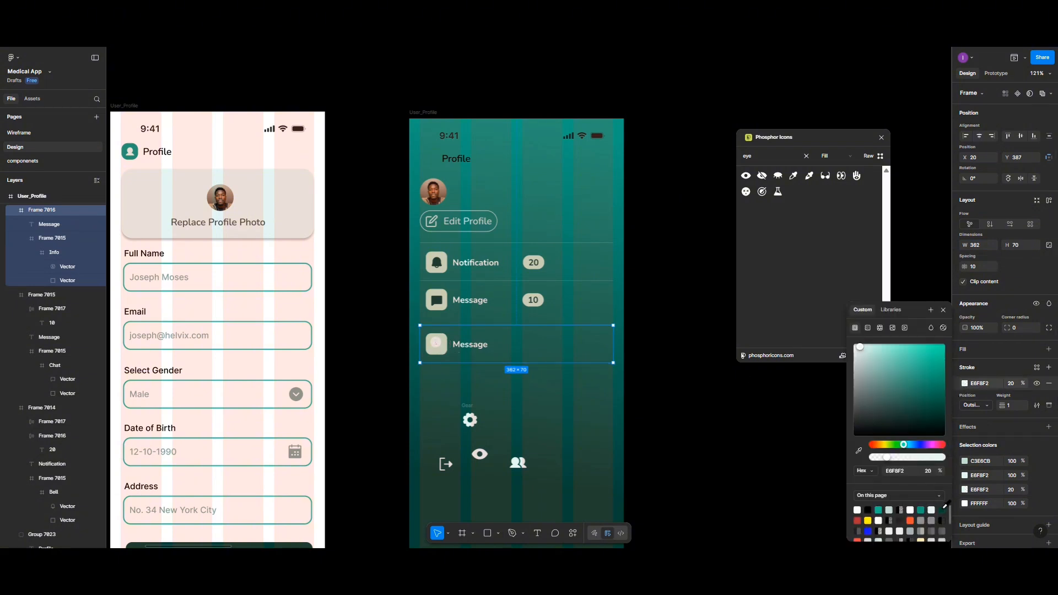
pyautogui.click(941, 510)
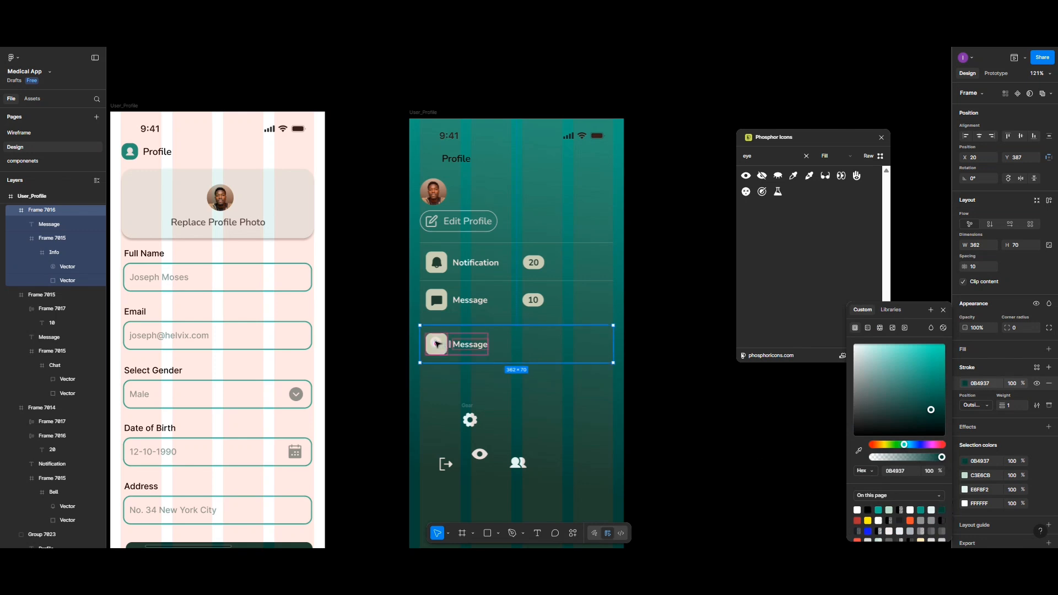
pyautogui.press('Escape')
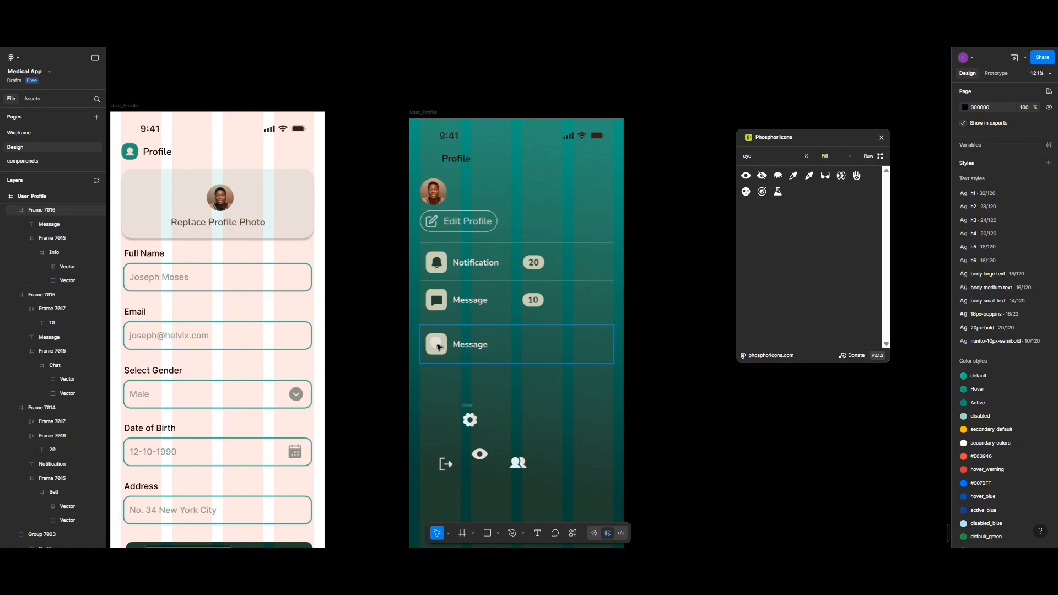
# - Recolor the info icon in the copied Message row to dark green 0B4937 and centre it within its tile
pyautogui.click(439, 347)
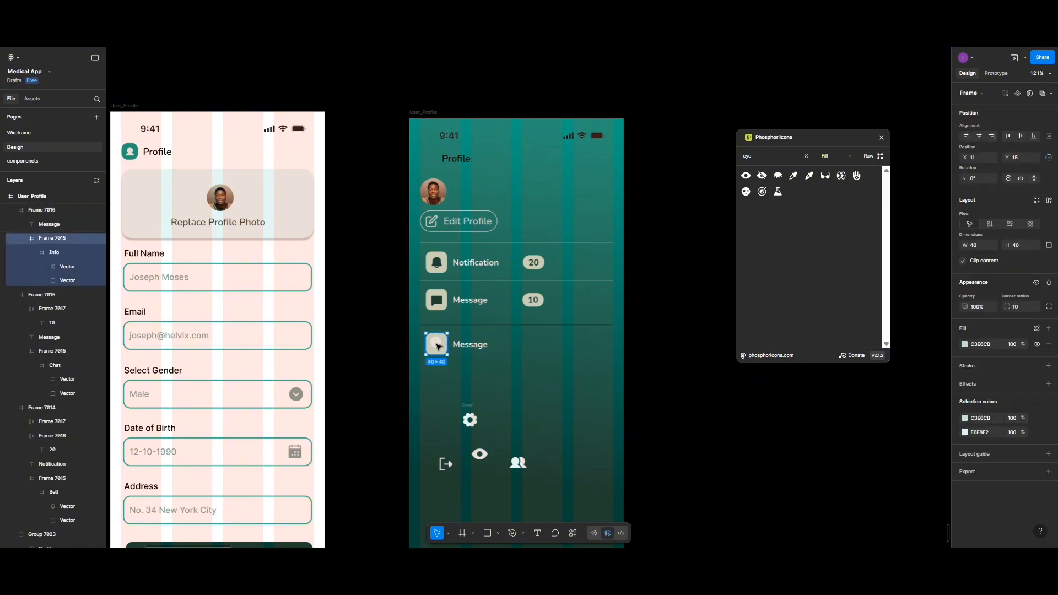
pyautogui.doubleClick(439, 347)
pyautogui.click(965, 418)
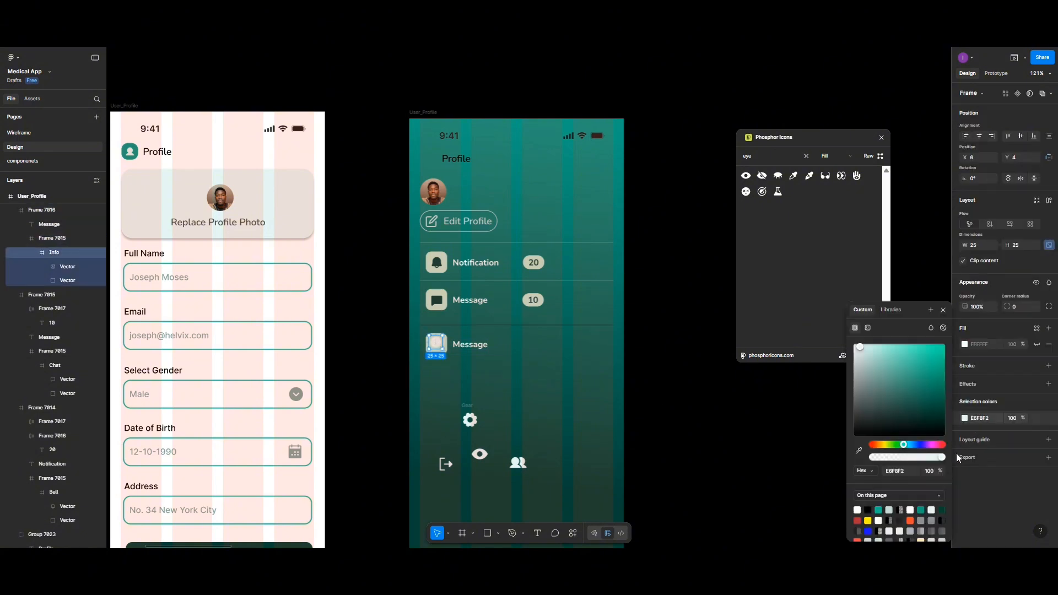
pyautogui.click(942, 509)
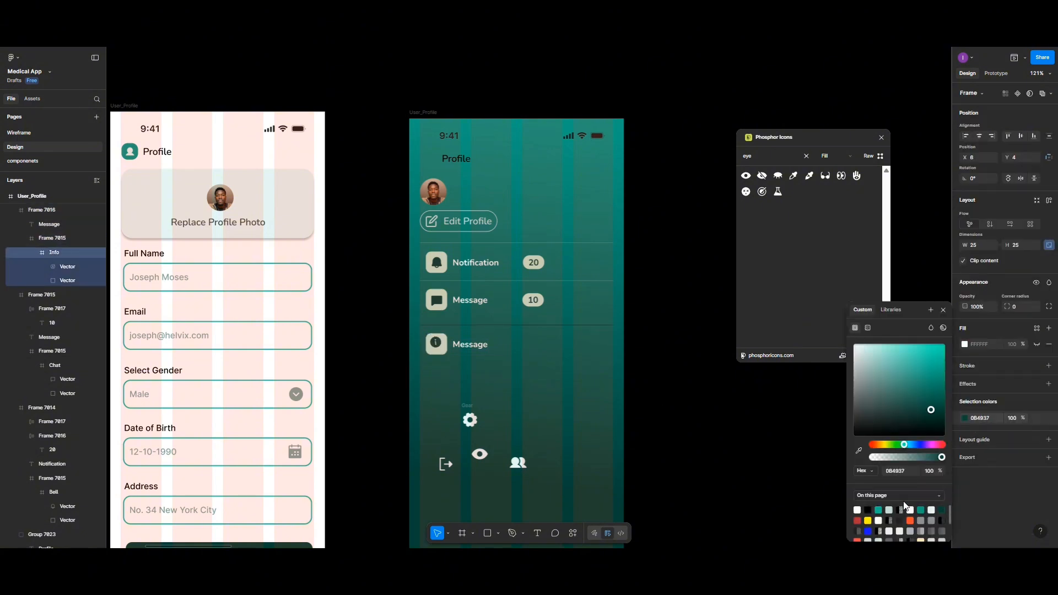
pyautogui.click(981, 138)
pyautogui.click(1021, 137)
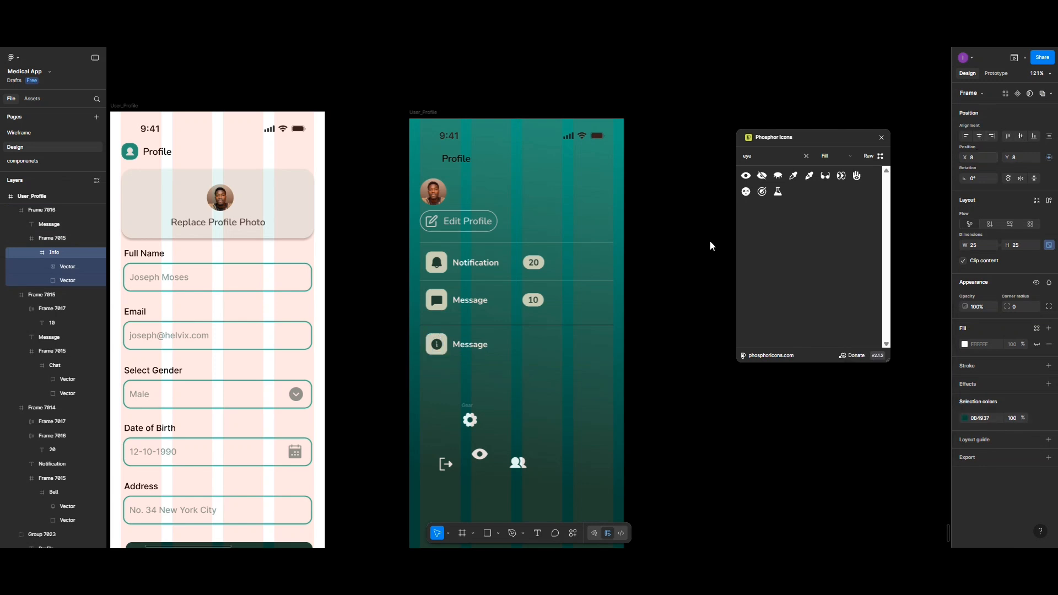
# - Change the copied row's label to "Help" and set the spacing between the info tile and the label to 10
pyautogui.doubleClick(469, 343)
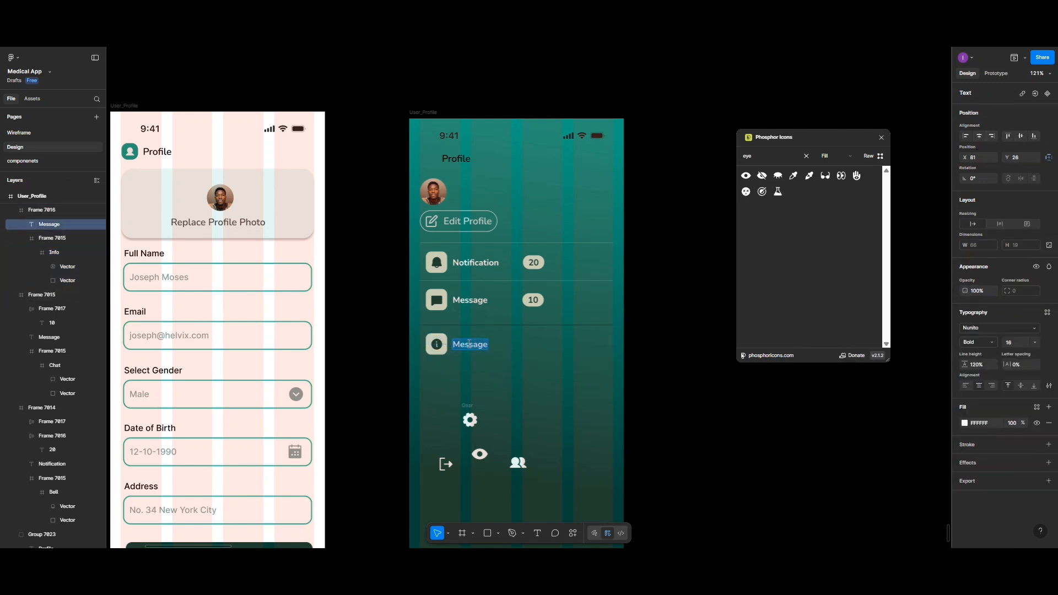
pyautogui.write('Help')
pyautogui.press('Escape')
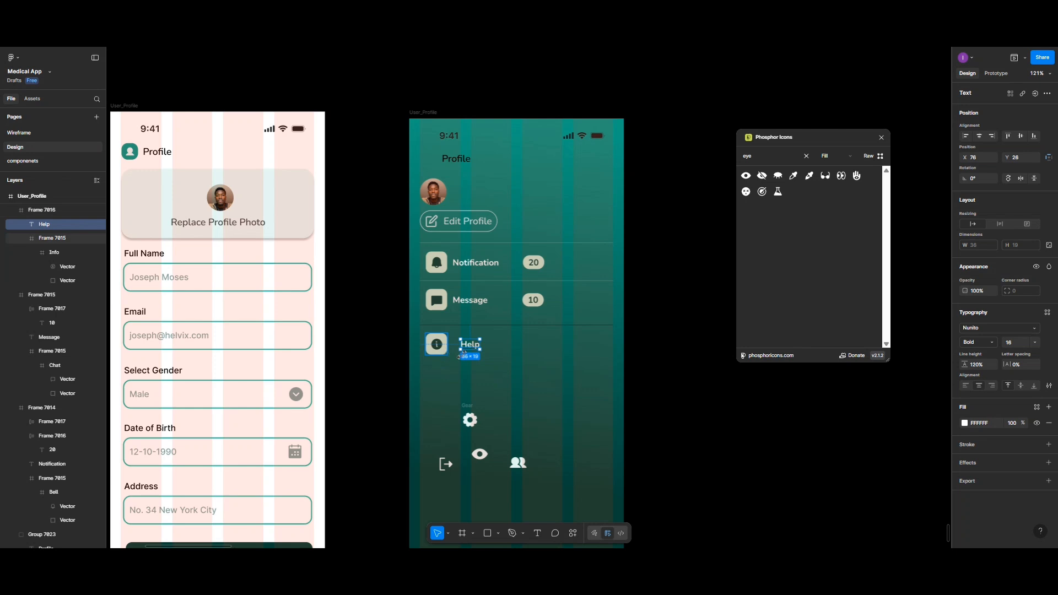
pyautogui.click(437, 348)
pyautogui.keyDown('shift'); pyautogui.click(469, 347); pyautogui.keyUp('shift')
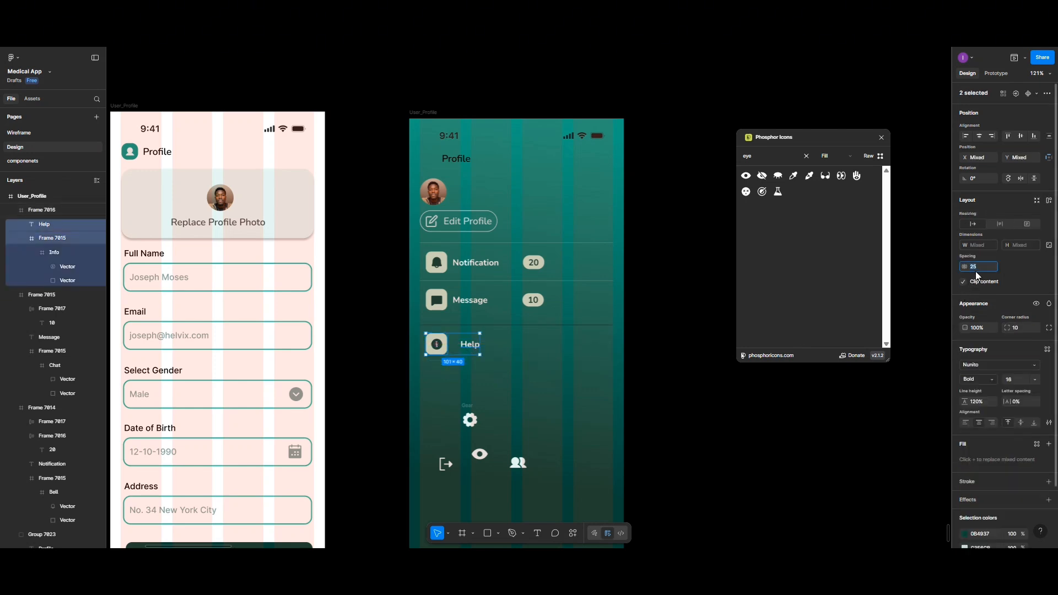
pyautogui.press('Return')
# - Set the Help row's stroke to white FFFFFF at 20% opacity, using the Message row's stroke as reference
pyautogui.click(539, 339)
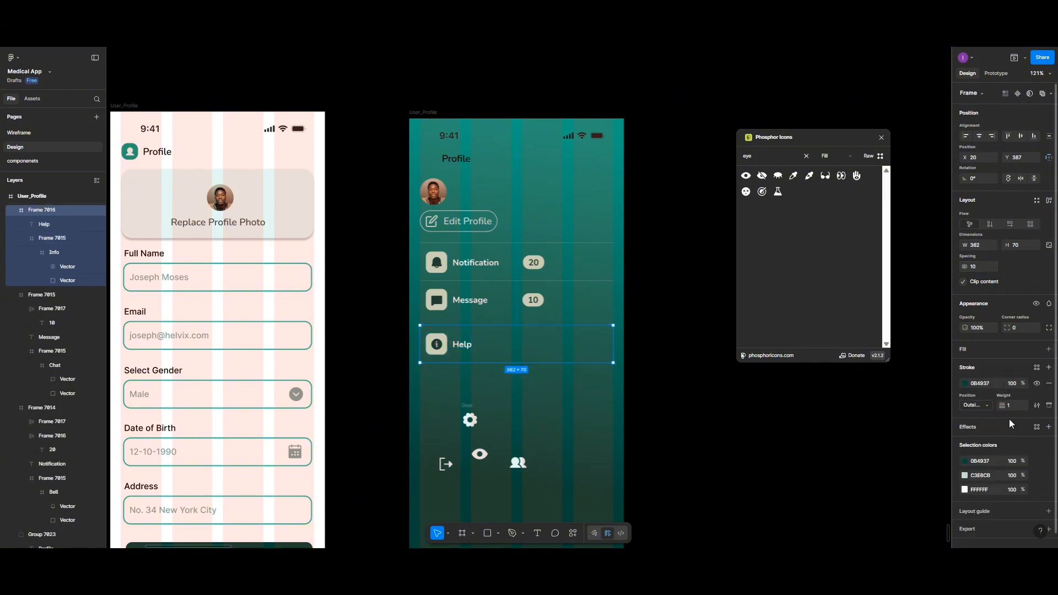
pyautogui.click(970, 385)
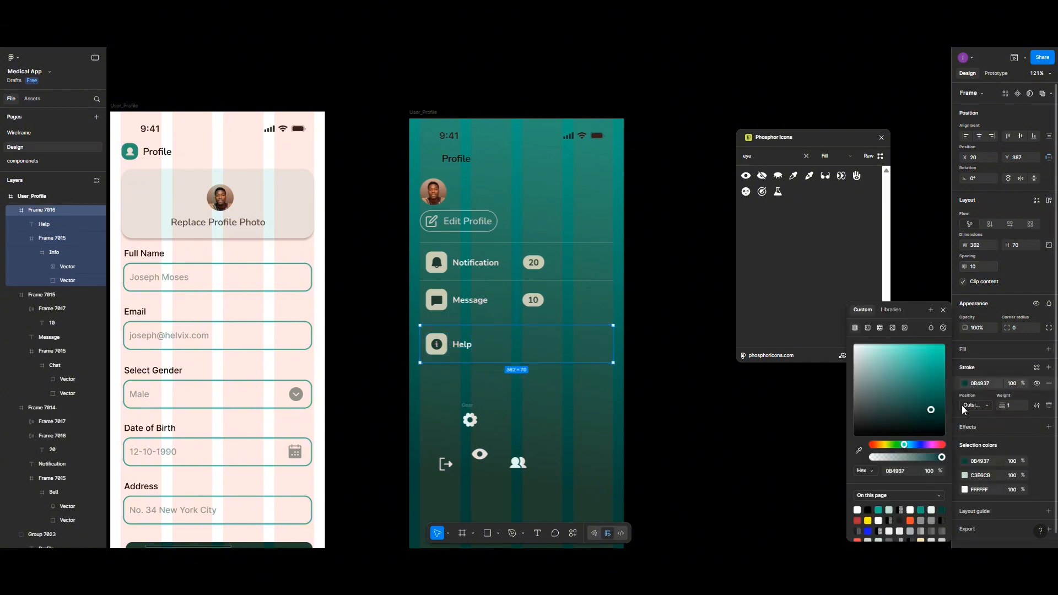
pyautogui.click(910, 510)
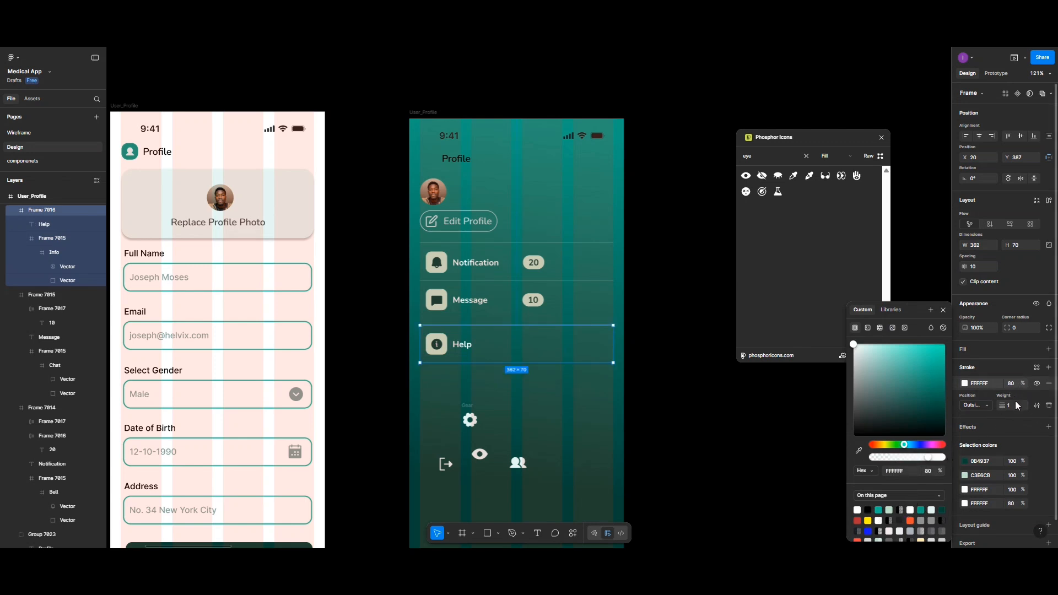
pyautogui.click(573, 303)
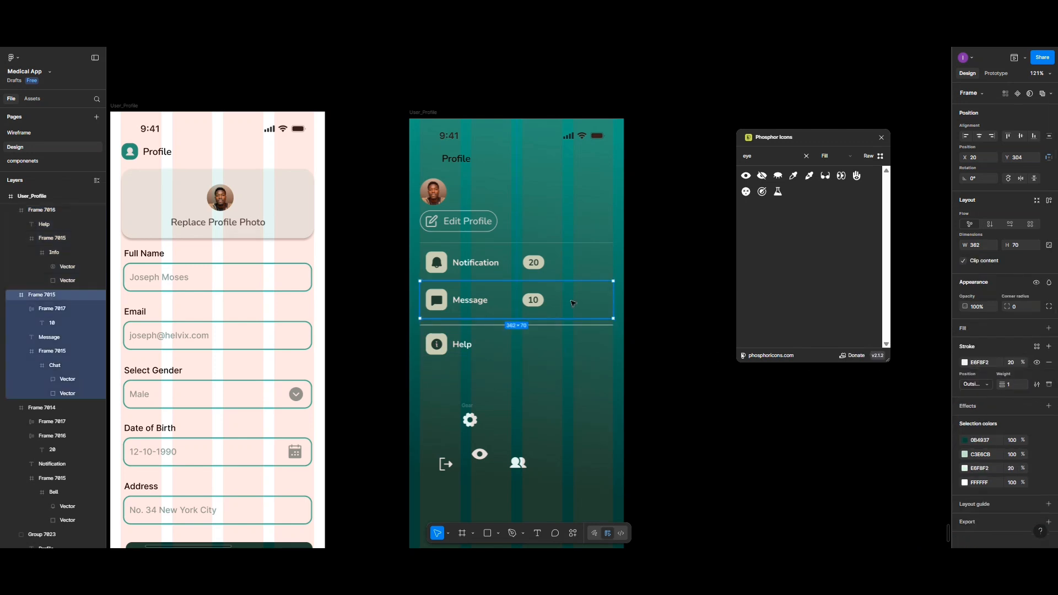
pyautogui.click(553, 343)
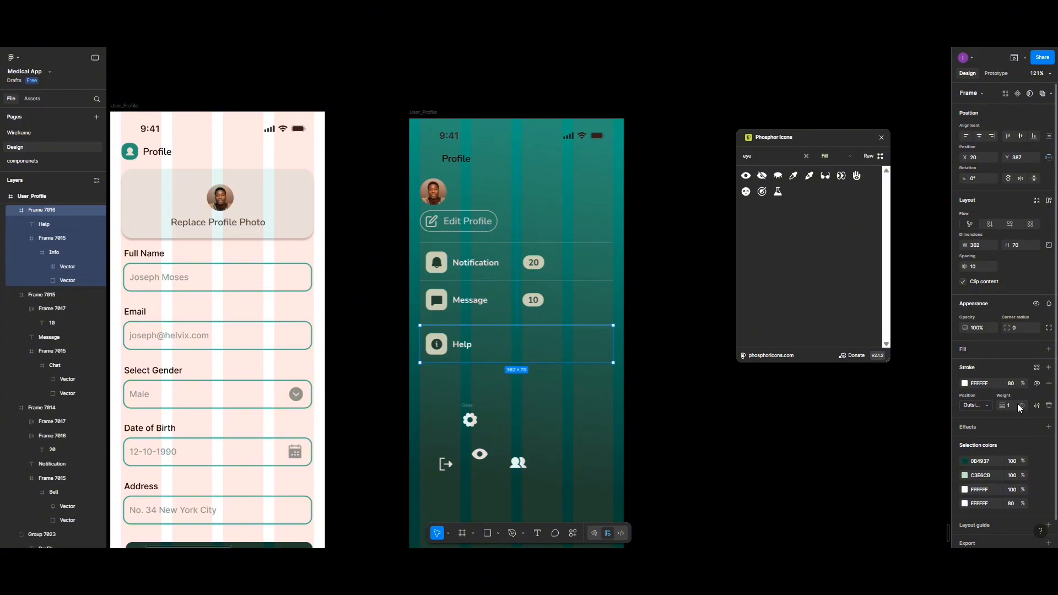
pyautogui.click(1014, 385)
pyautogui.write('20')
pyautogui.press('Return')
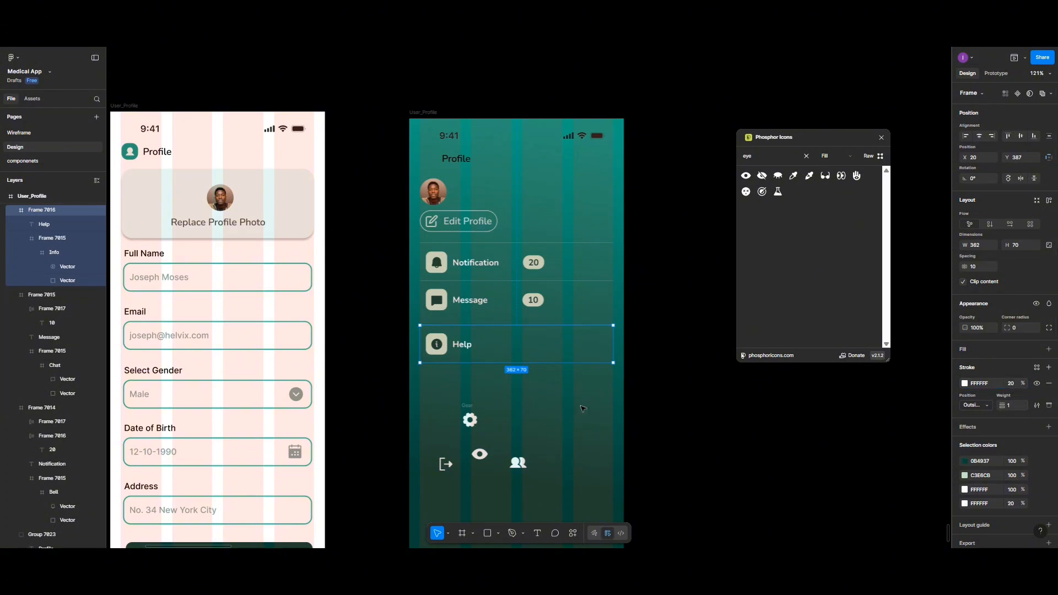
pyautogui.click(570, 426)
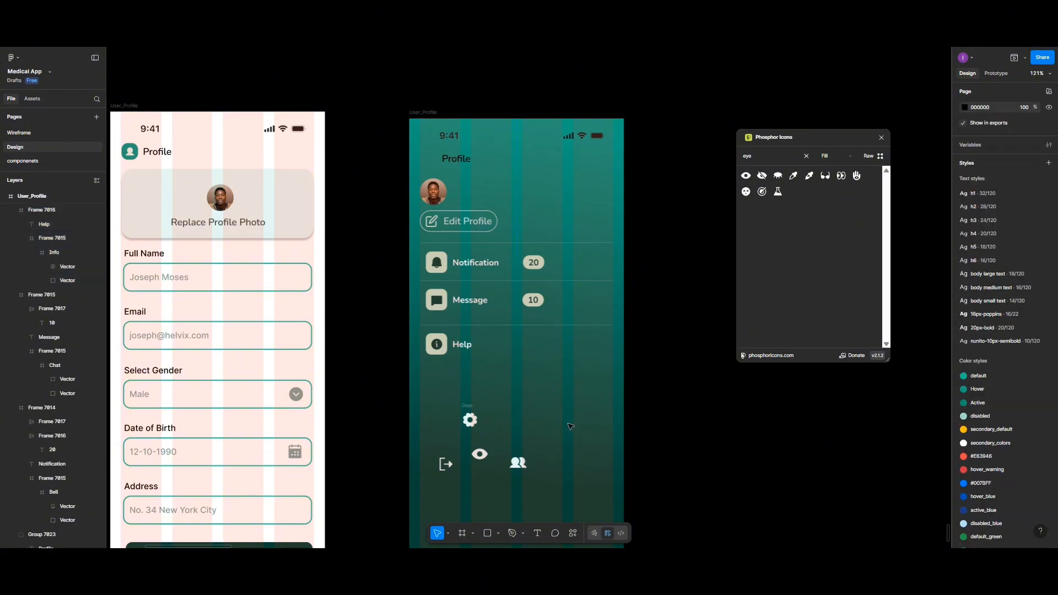
# - Move the loose gear, eye, sign-out and users icons together towards the bottom of the green profile screen, clear of the Help row
pyautogui.click(495, 350)
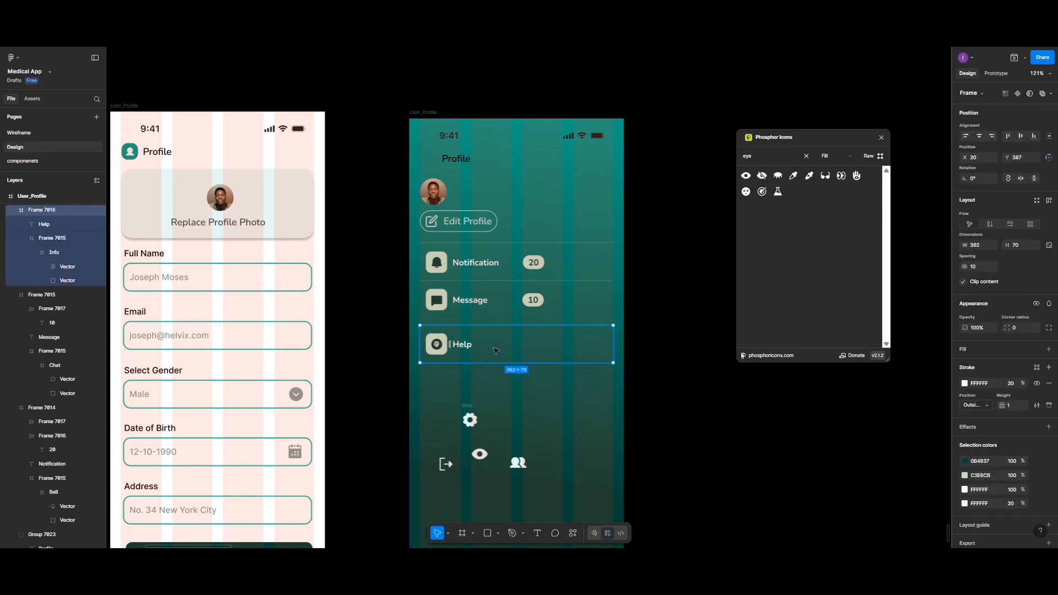
pyautogui.scroll(-2, 495, 350)
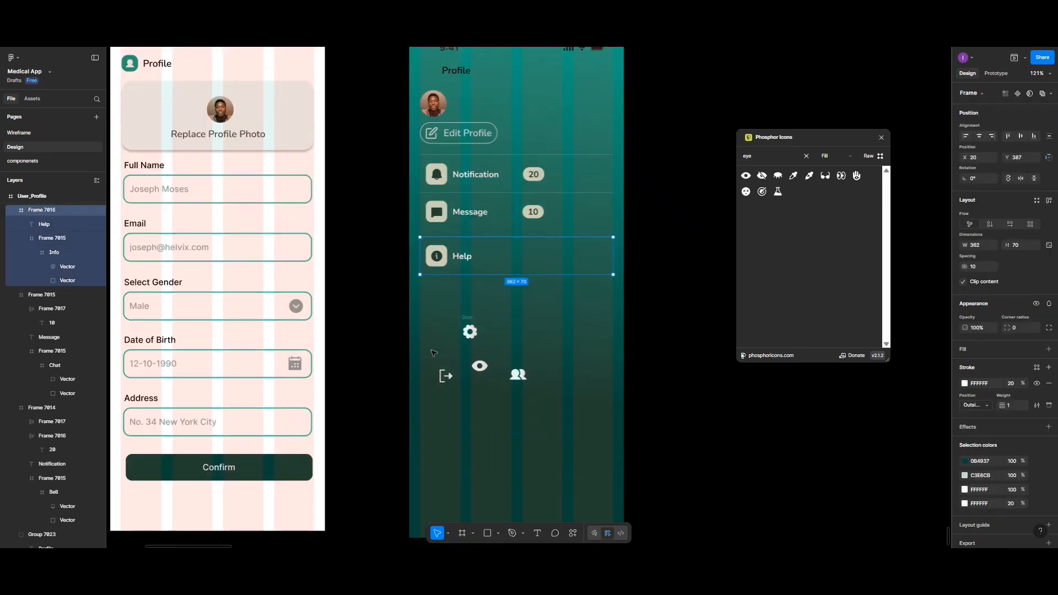
pyautogui.moveTo(552, 417); pyautogui.dragTo(429, 323)
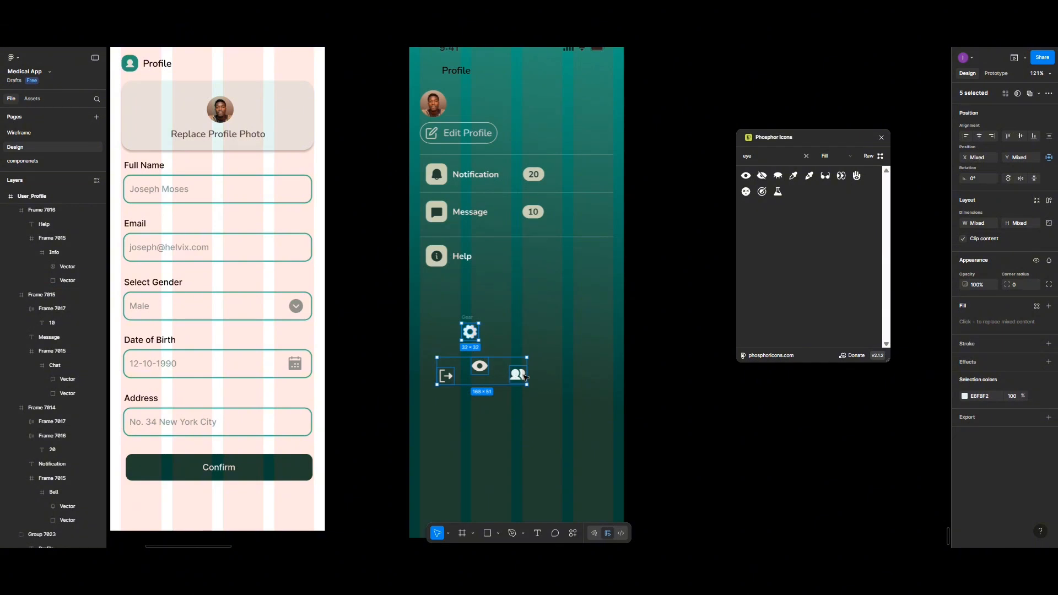
pyautogui.moveTo(524, 377); pyautogui.dragTo(515, 466)
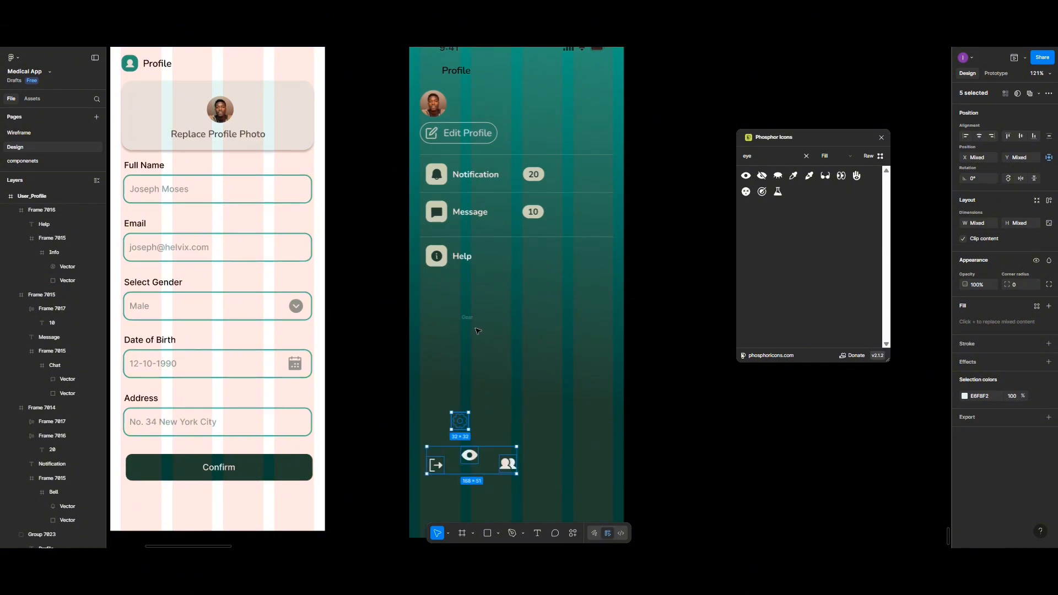
pyautogui.click(502, 340)
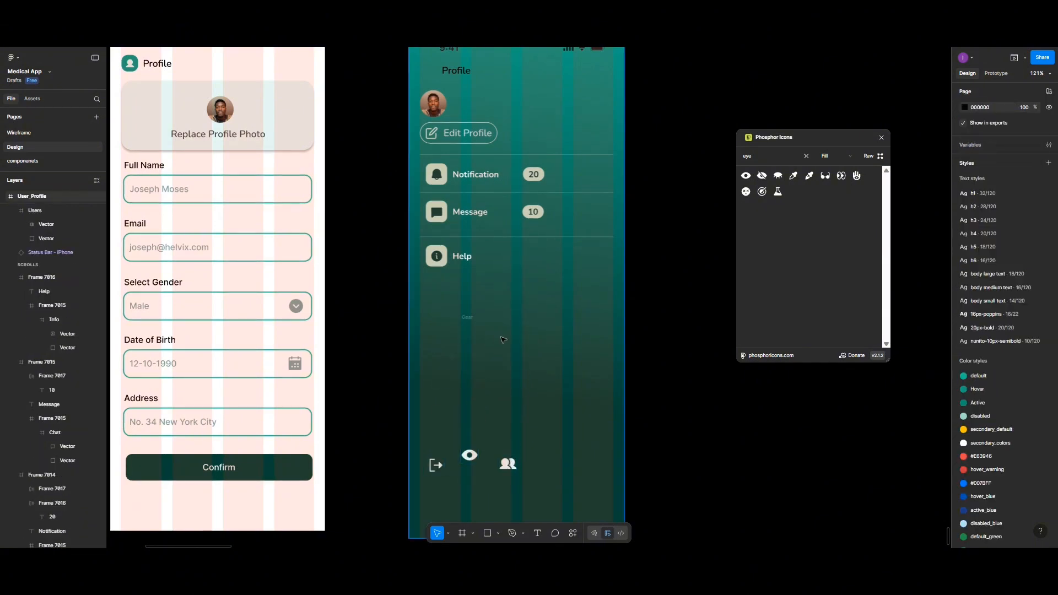
# - Undo the last move of the loose eye, sign-out and users icons on the dark green profile screen
pyautogui.hotkey('ctrl', 'z')
pyautogui.hotkey('ctrl', 'z')
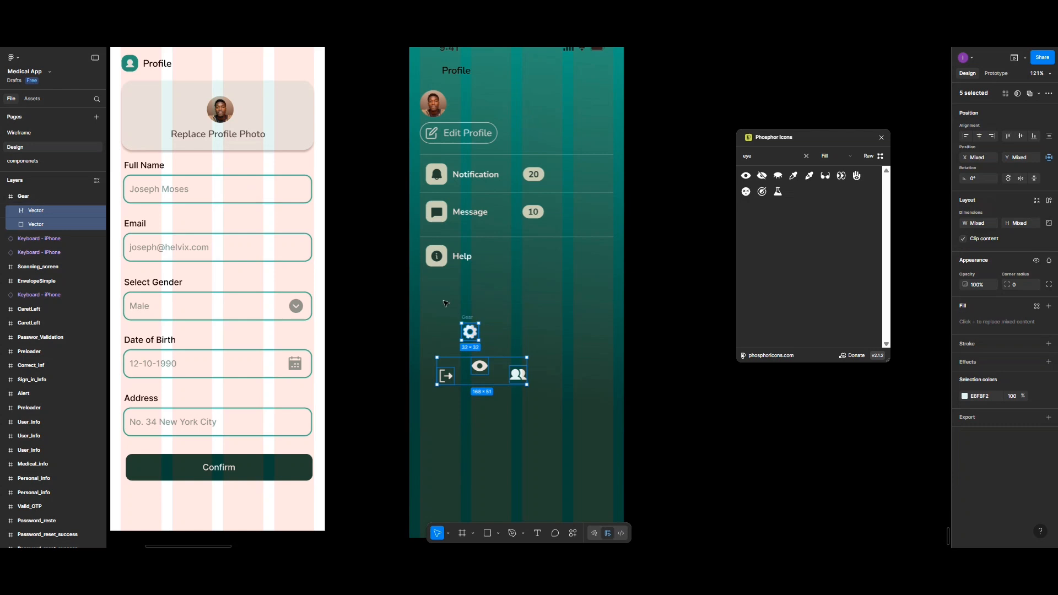
# - Try to select the gear, eye, sign-out and users icons together and move them further down the profile screen
pyautogui.click(447, 303)
pyautogui.moveTo(435, 302); pyautogui.dragTo(540, 424)
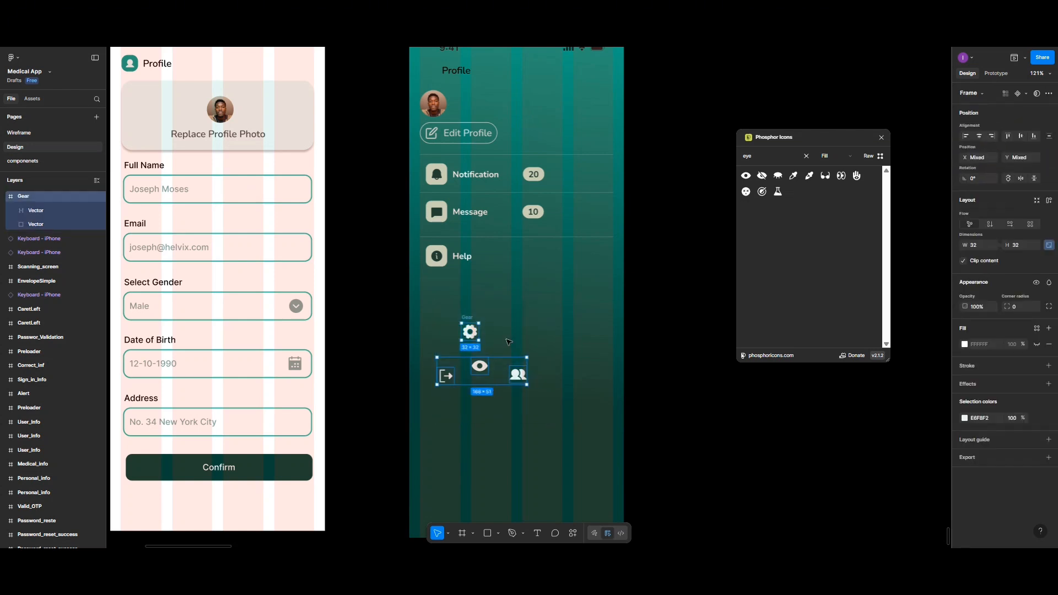
pyautogui.click(505, 339)
pyautogui.moveTo(505, 339); pyautogui.dragTo(504, 450)
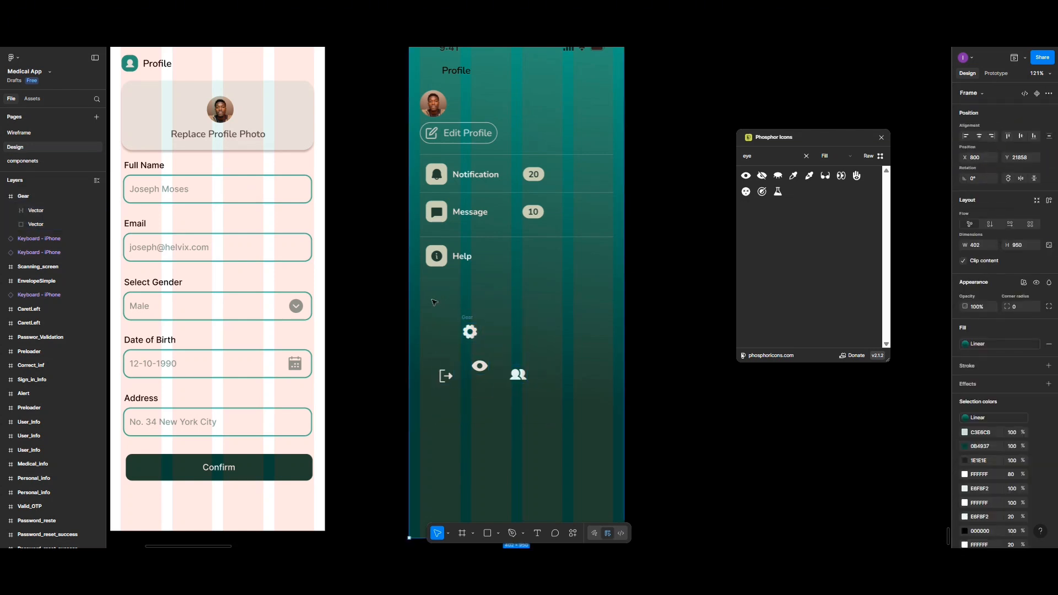
pyautogui.moveTo(433, 302); pyautogui.dragTo(577, 420)
pyautogui.moveTo(507, 336); pyautogui.dragTo(495, 418)
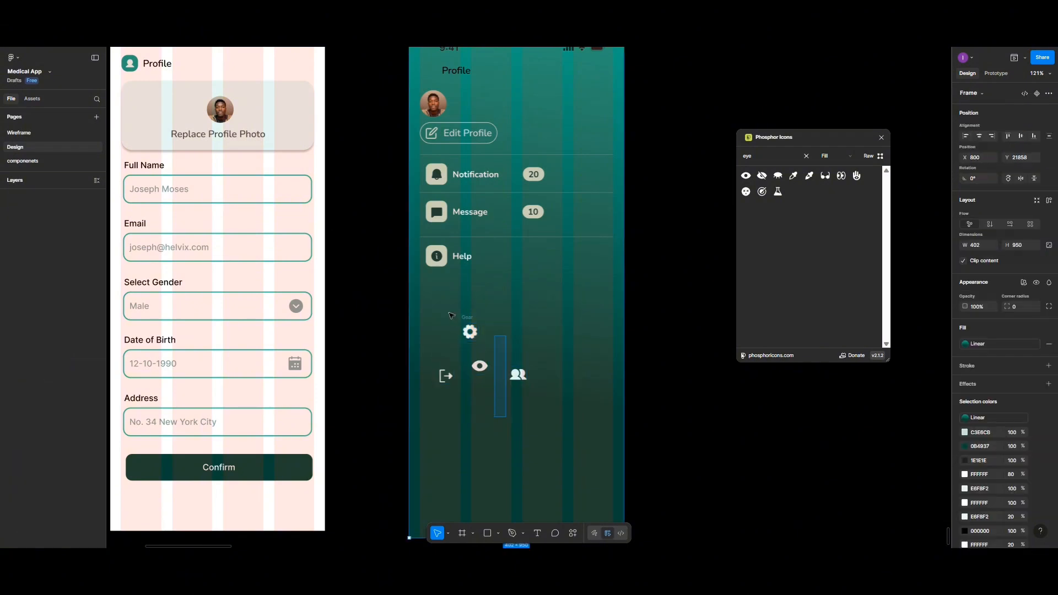
# - Shift the User_Profile frame aside, place the gear icon inside it above the other loose icons, and return the frame to its spot
pyautogui.moveTo(445, 304); pyautogui.dragTo(534, 413)
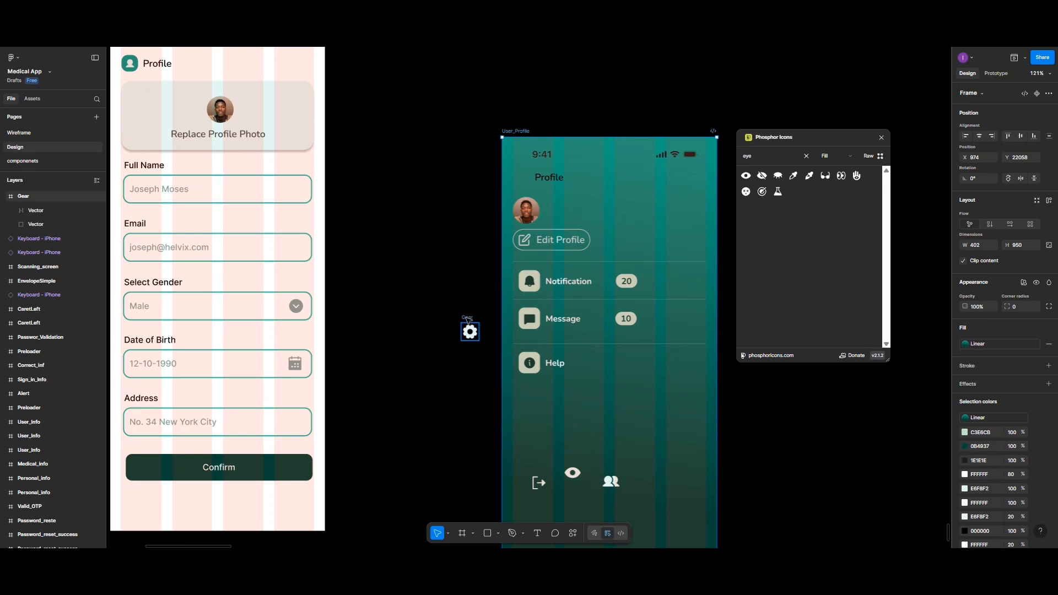
pyautogui.click(470, 332)
pyautogui.moveTo(469, 332); pyautogui.dragTo(556, 436)
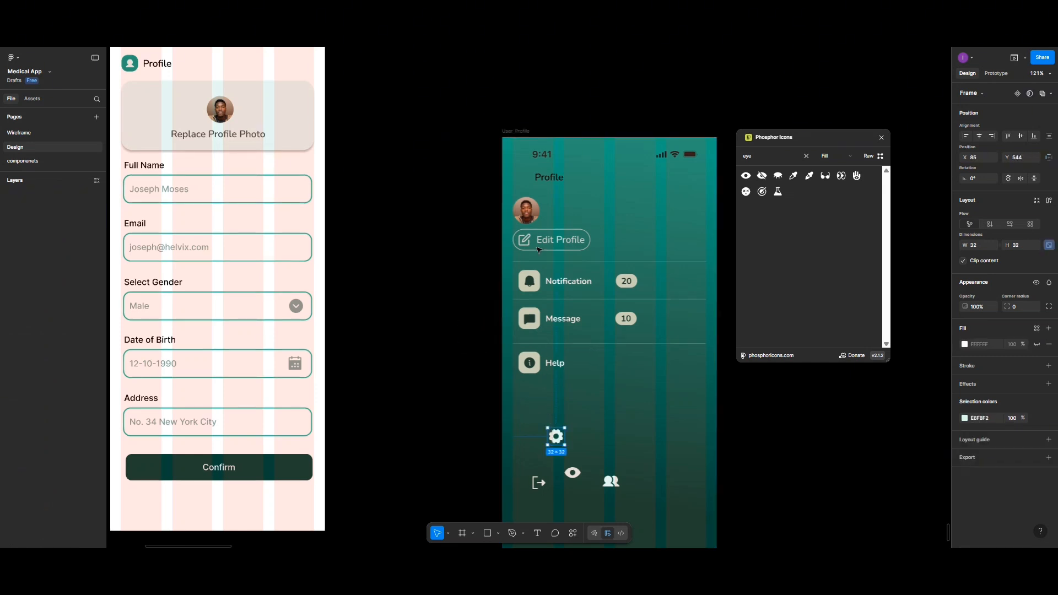
pyautogui.moveTo(525, 132); pyautogui.dragTo(437, 72)
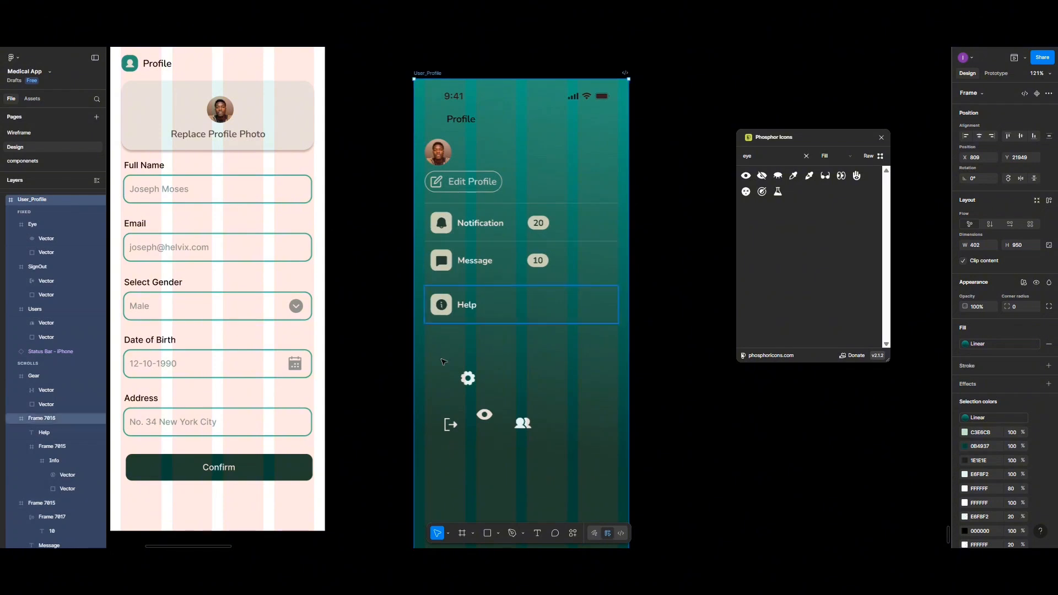
# - Move the four loose icons down to make room and duplicate the Help row just below the original
pyautogui.moveTo(435, 350); pyautogui.dragTo(553, 470)
pyautogui.moveTo(485, 416); pyautogui.dragTo(483, 486)
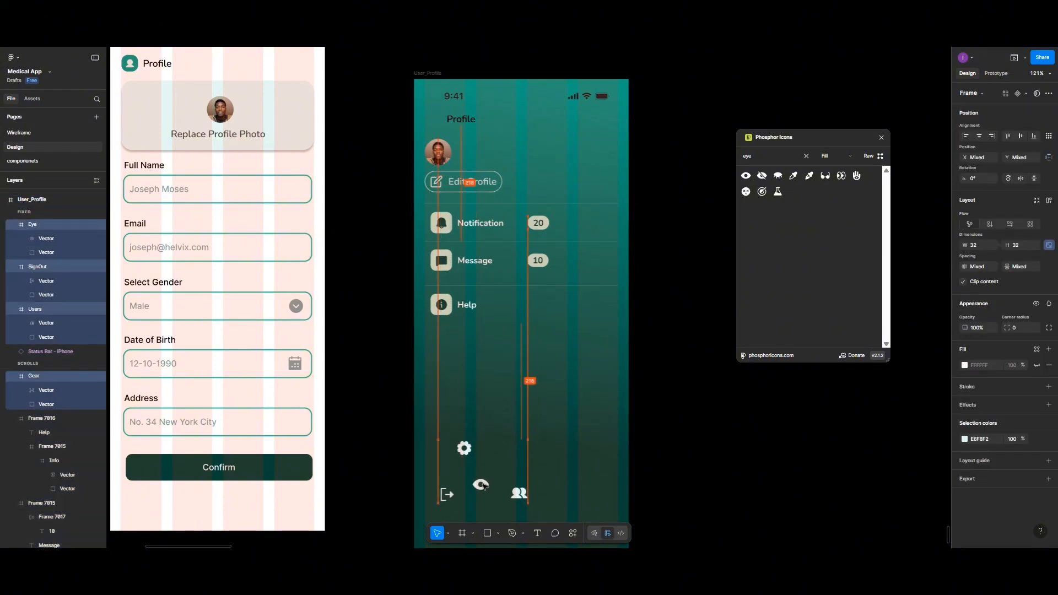
pyautogui.click(490, 314)
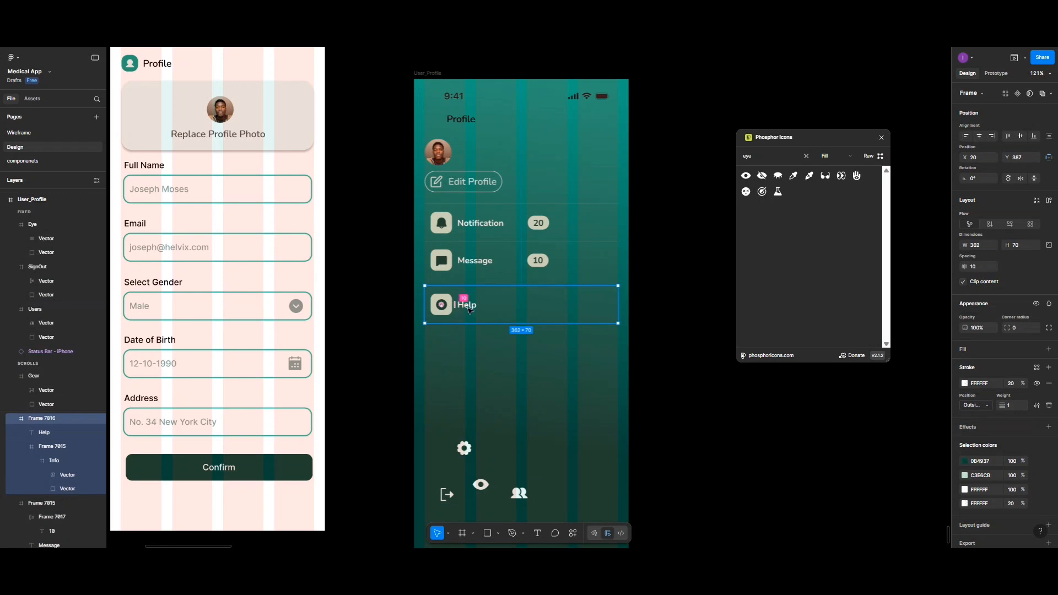
pyautogui.moveTo(477, 310); pyautogui.dragTo(508, 366)
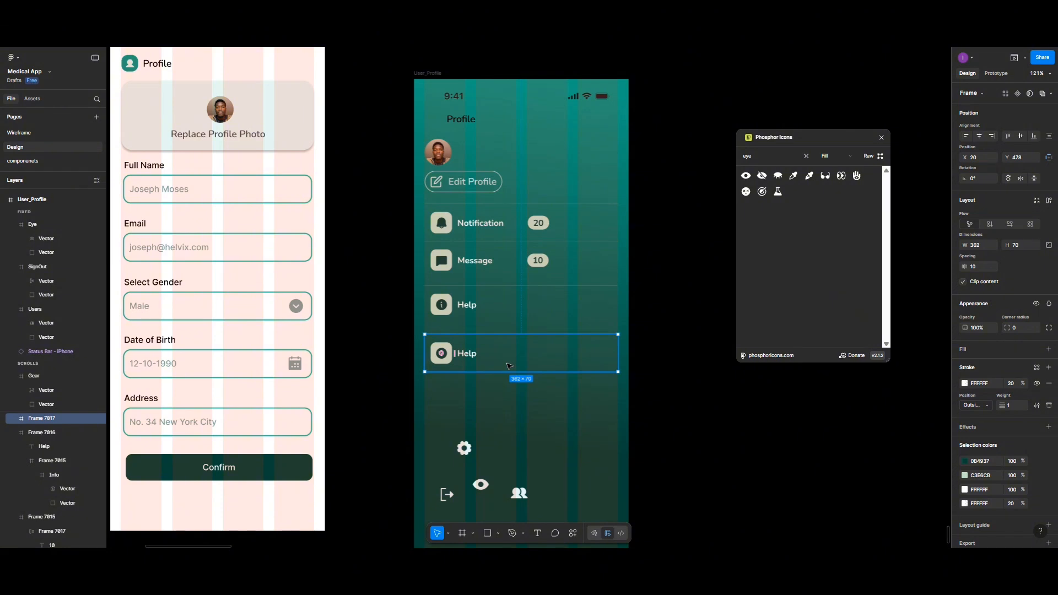
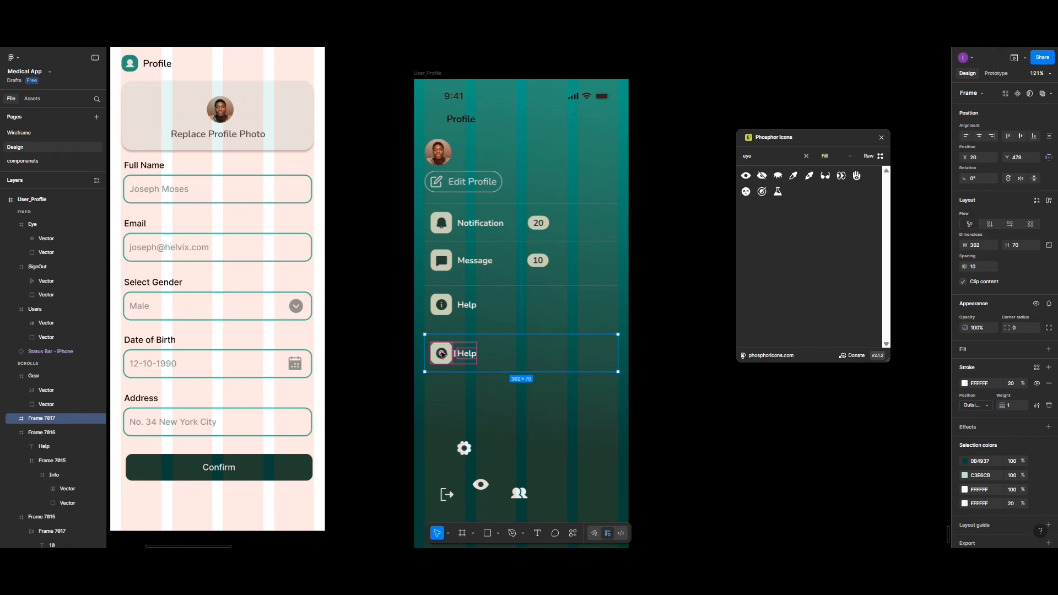
# - Replace the info icon in the duplicated Help row with the loose eye icon
pyautogui.scroll(5, 442, 354)
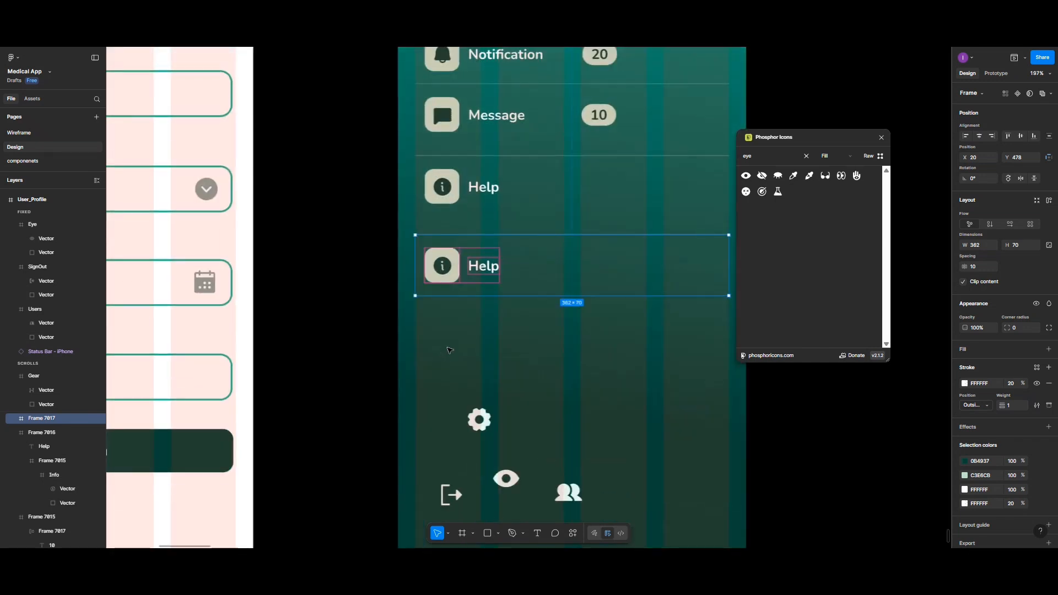
pyautogui.click(445, 302)
pyautogui.click(445, 265)
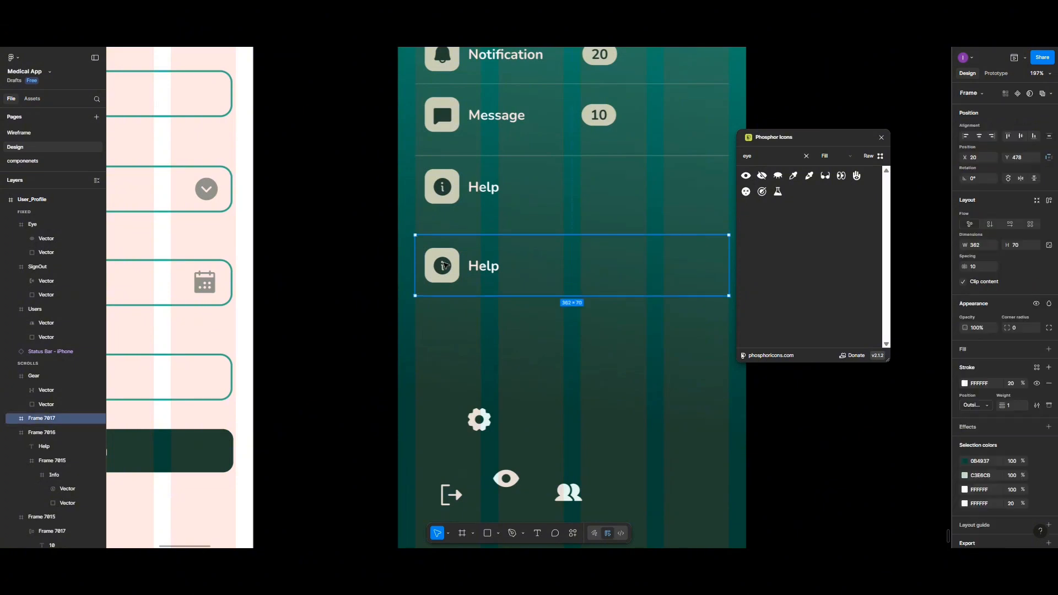
pyautogui.doubleClick(444, 265)
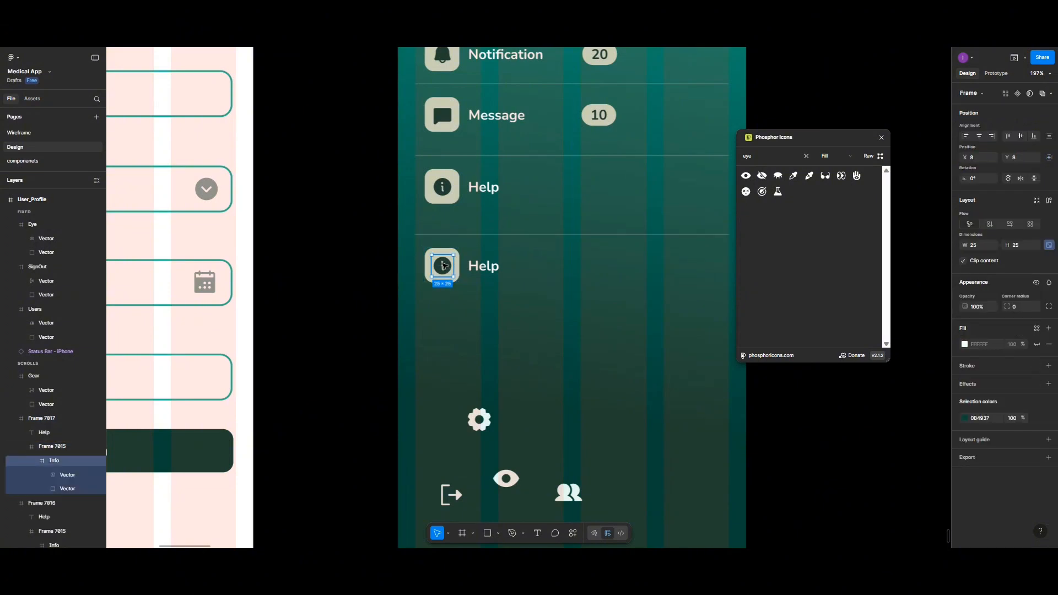
pyautogui.press('Delete')
pyautogui.moveTo(506, 478); pyautogui.dragTo(450, 266)
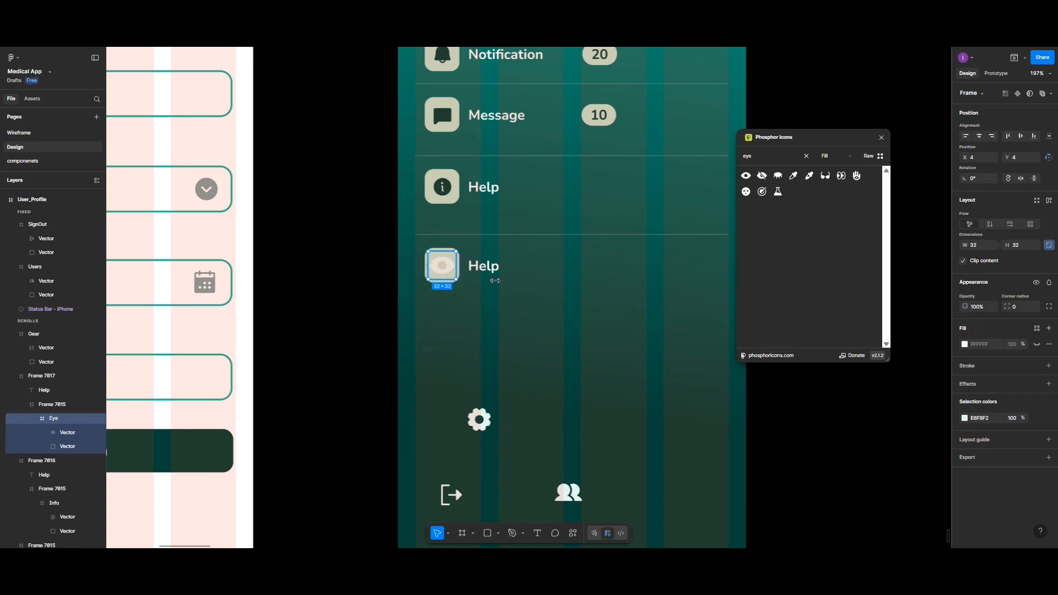
# - Resize the eye icon to 25 × 25, colour it dark green 0B4937 and centre it in its rounded tile
pyautogui.click(986, 249)
pyautogui.write('25')
pyautogui.click(964, 417)
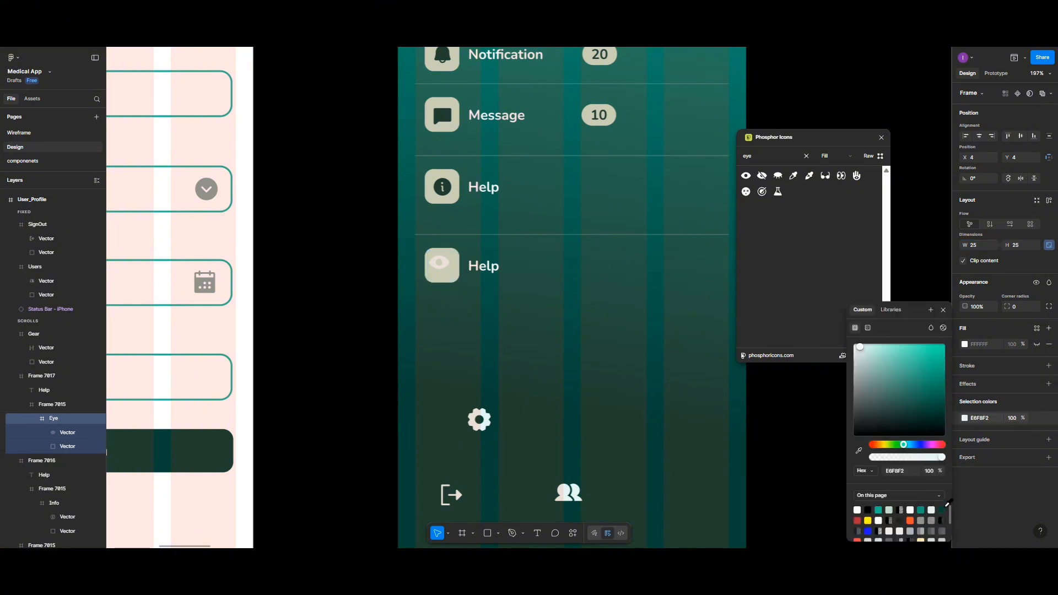
pyautogui.click(943, 508)
pyautogui.click(979, 136)
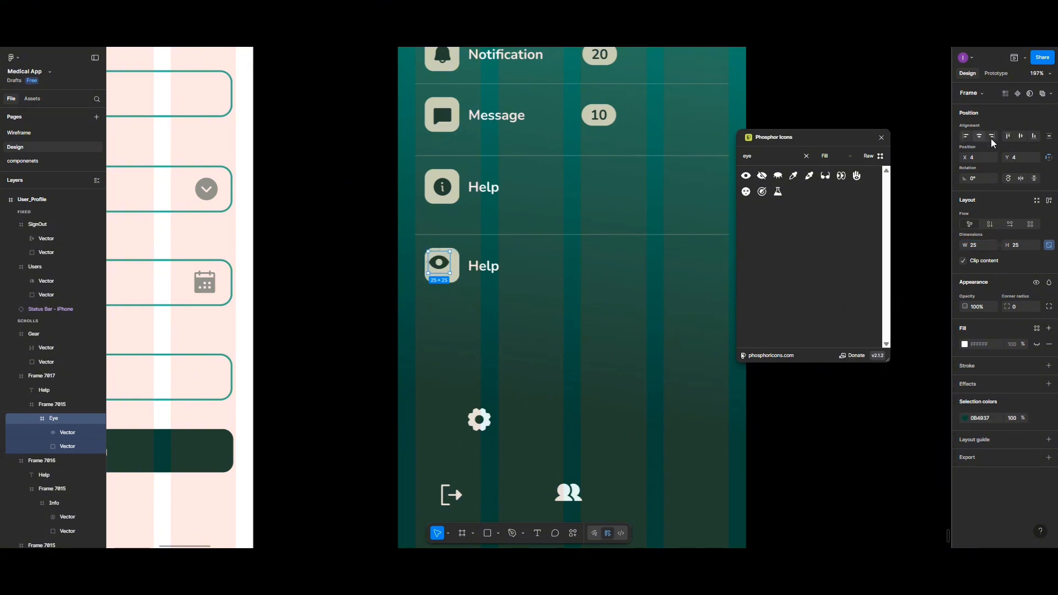
pyautogui.click(1020, 138)
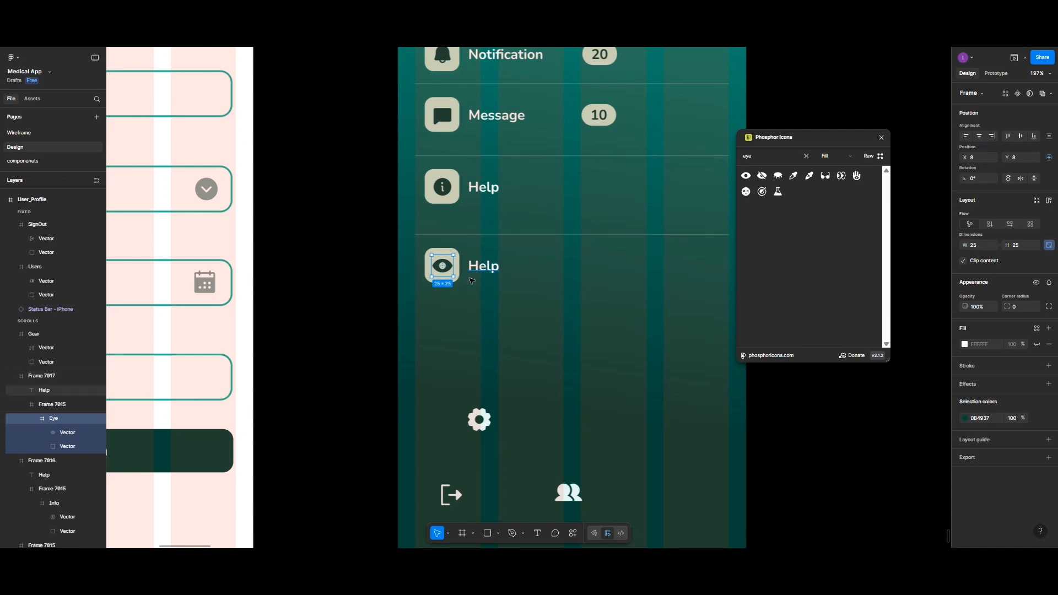
# - Change the label beside the eye icon to "Appearance"
pyautogui.click(481, 269)
pyautogui.doubleClick(482, 268)
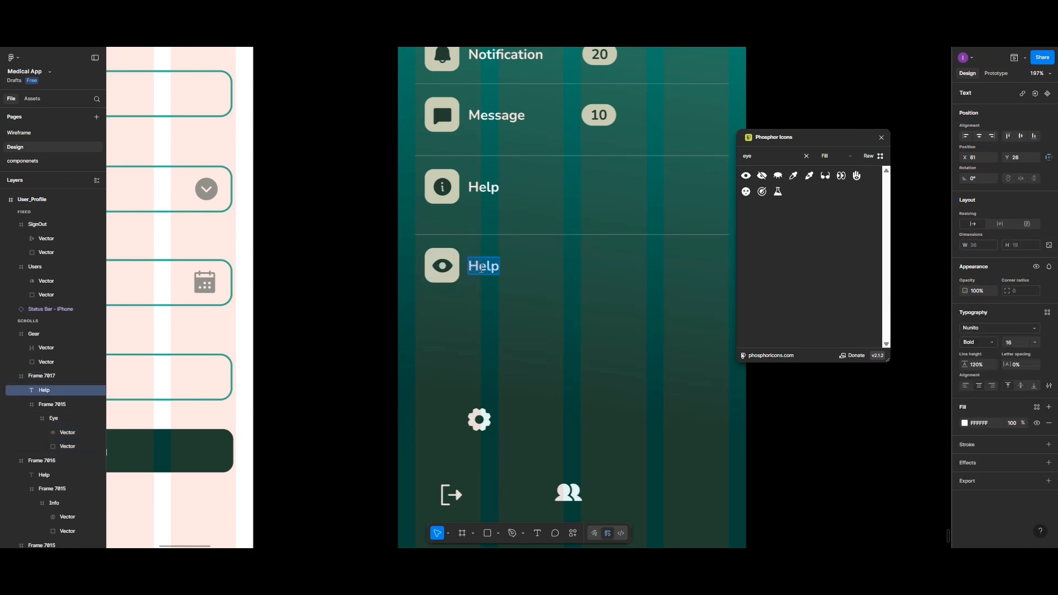
pyautogui.write('Appea')
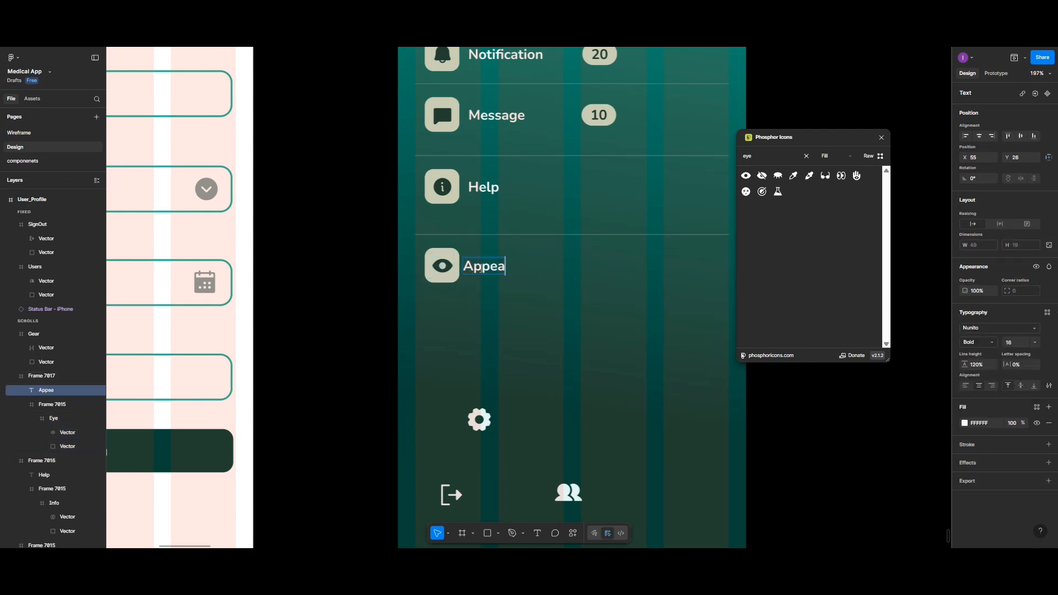
pyautogui.write('ran')
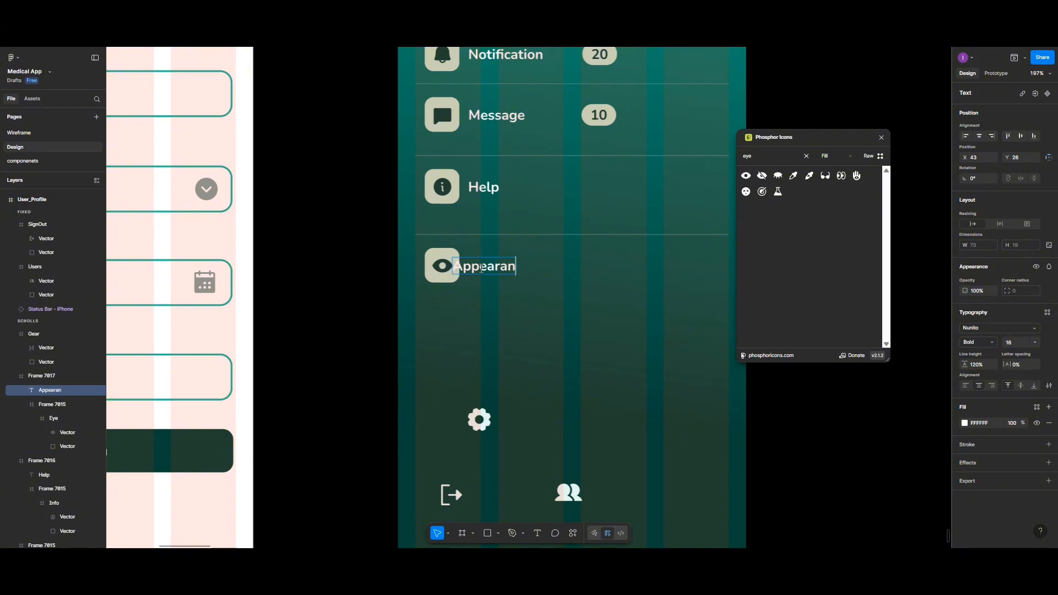
pyautogui.write('ce')
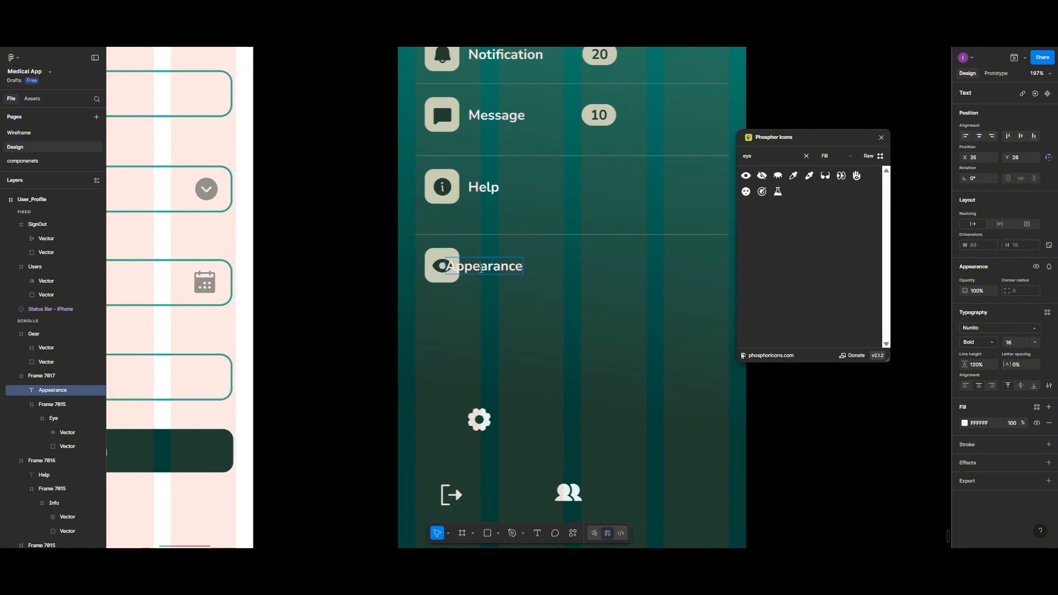
pyautogui.press('Escape')
# - Set the spacing between the eye icon tile and the Appearance label to 10
pyautogui.keyDown('shift'); pyautogui.click(433, 278); pyautogui.keyUp('shift')
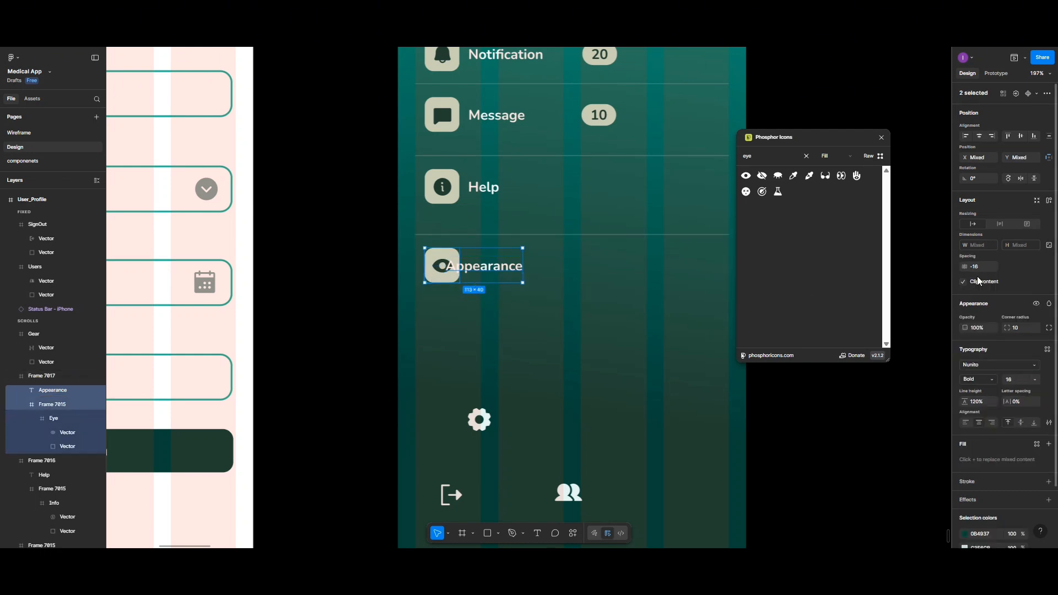
pyautogui.click(979, 269)
pyautogui.write('10')
pyautogui.press('Return')
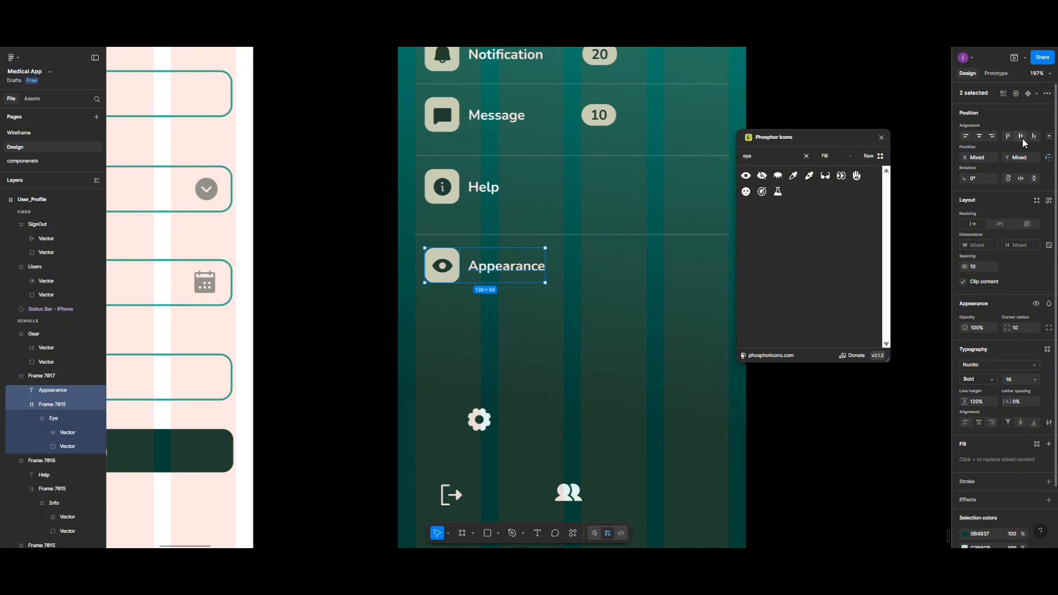
# - Duplicate the Appearance row below itself and replace the copy's eye icon with the loose users icon
pyautogui.click(556, 278)
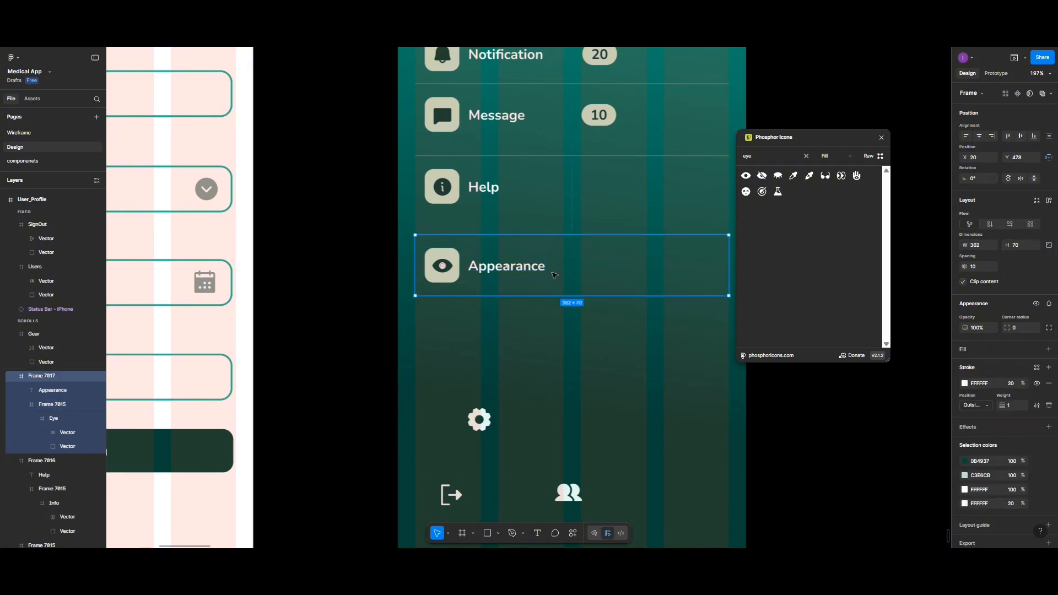
pyautogui.moveTo(551, 266); pyautogui.dragTo(548, 338)
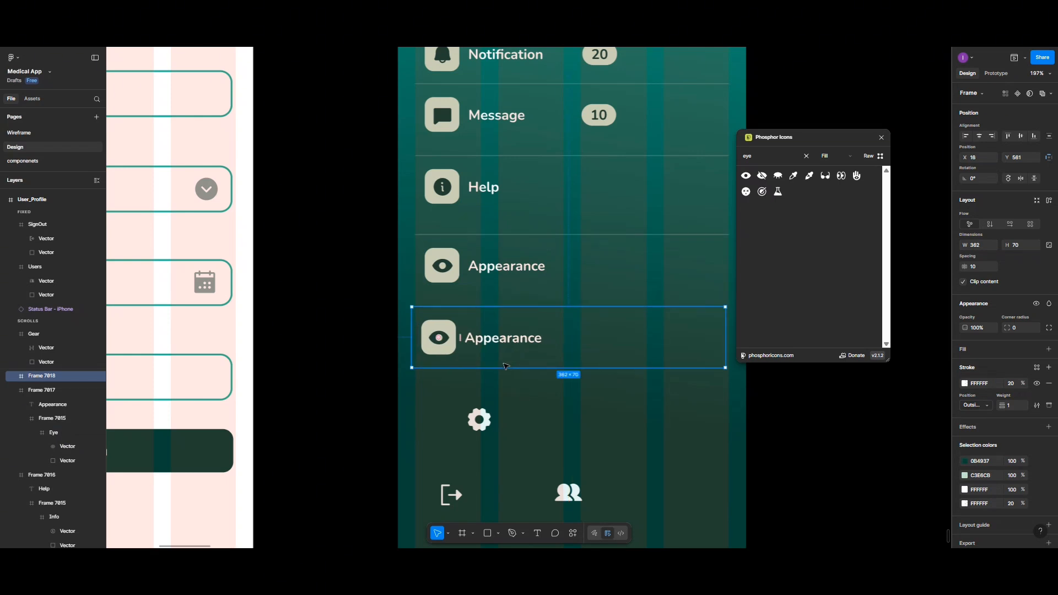
pyautogui.scroll(-1, 505, 366)
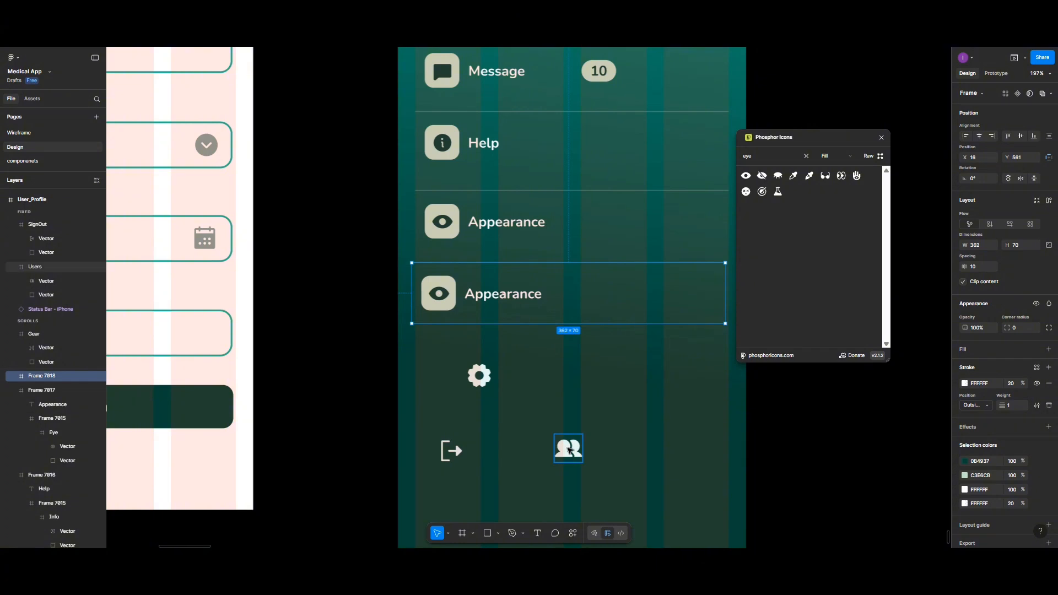
pyautogui.click(565, 447)
pyautogui.moveTo(565, 447); pyautogui.dragTo(446, 343)
pyautogui.click(439, 300)
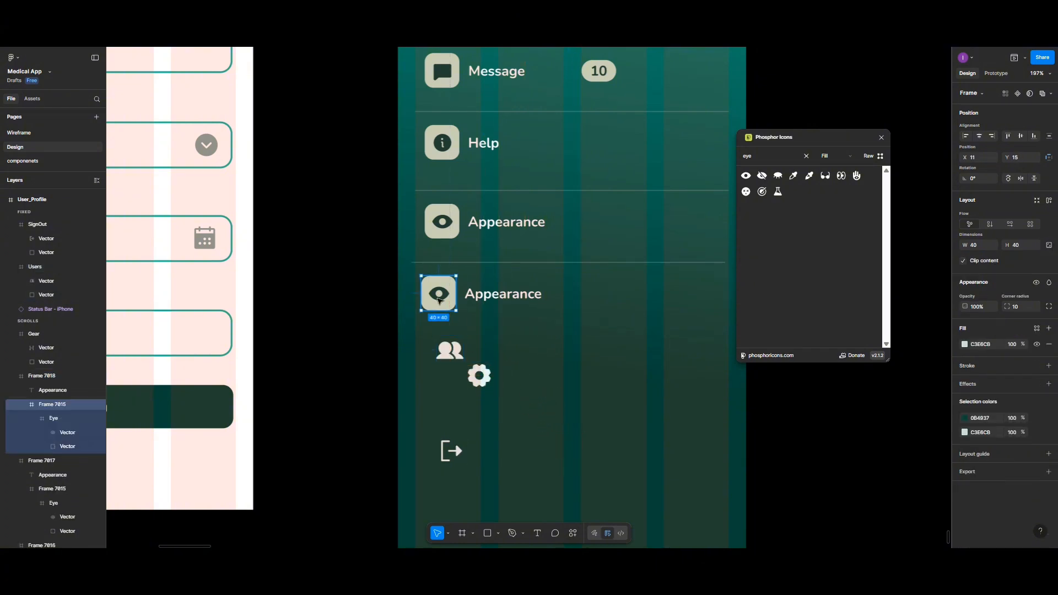
pyautogui.click(439, 300)
pyautogui.press('Delete')
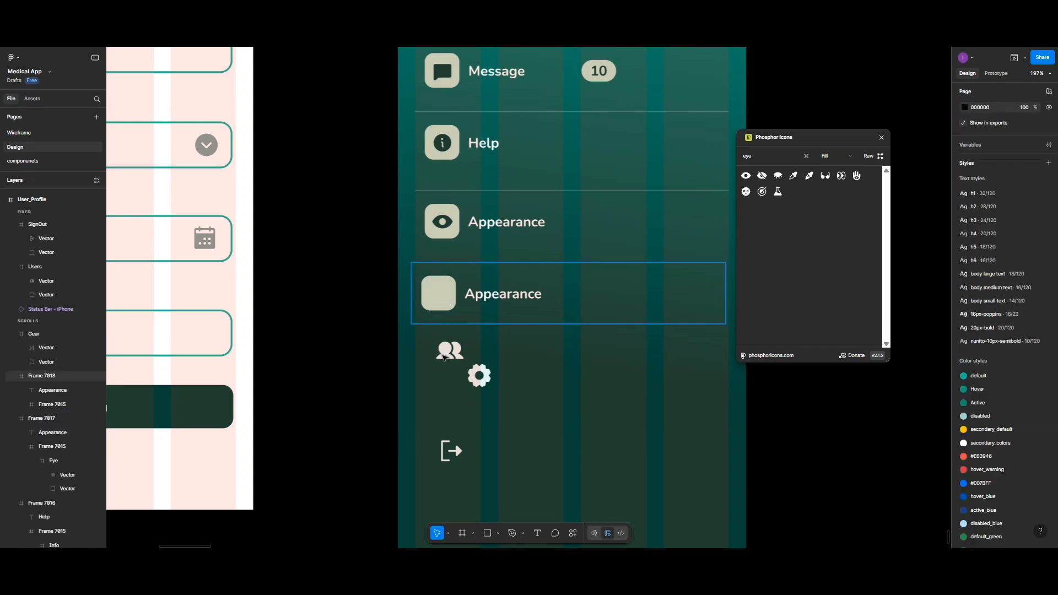
pyautogui.moveTo(449, 357); pyautogui.dragTo(438, 300)
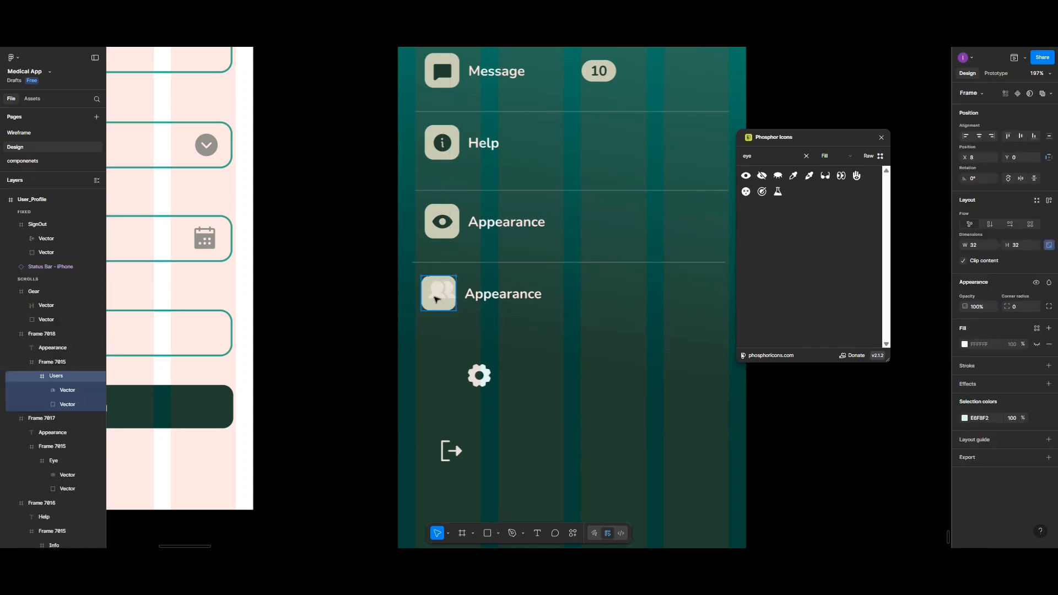
# - Resize the users icon to 25 × 25, colour it dark green 0B4937 and centre it in its tile
pyautogui.click(978, 248)
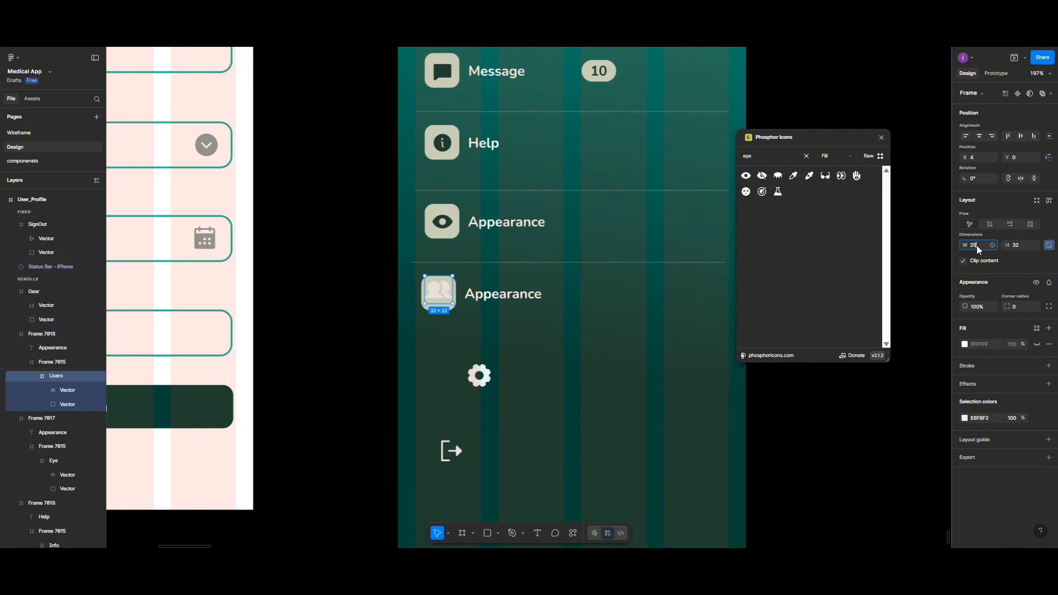
pyautogui.click(965, 419)
pyautogui.click(942, 510)
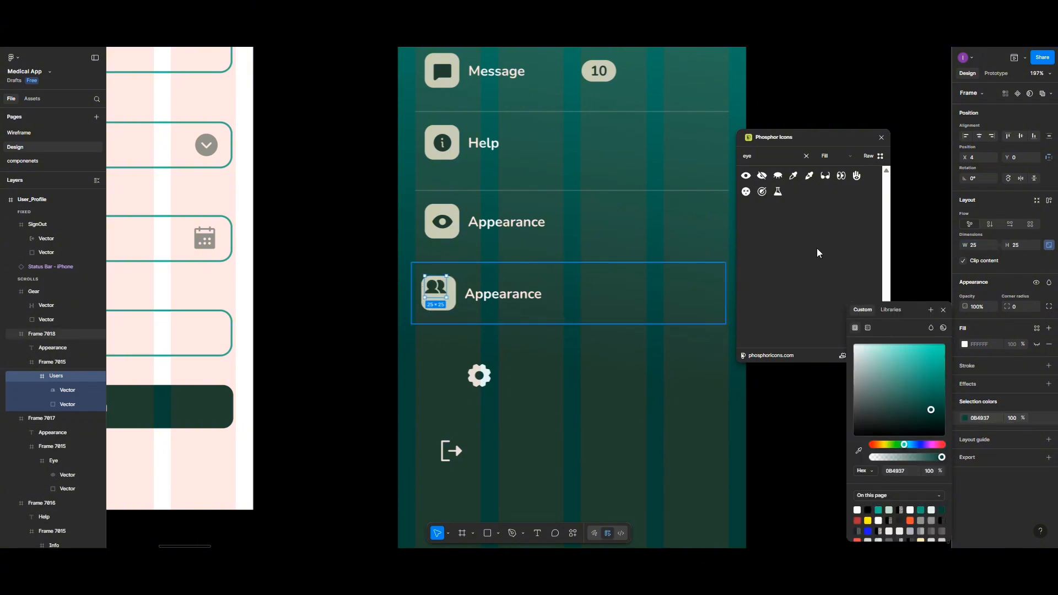
pyautogui.click(979, 136)
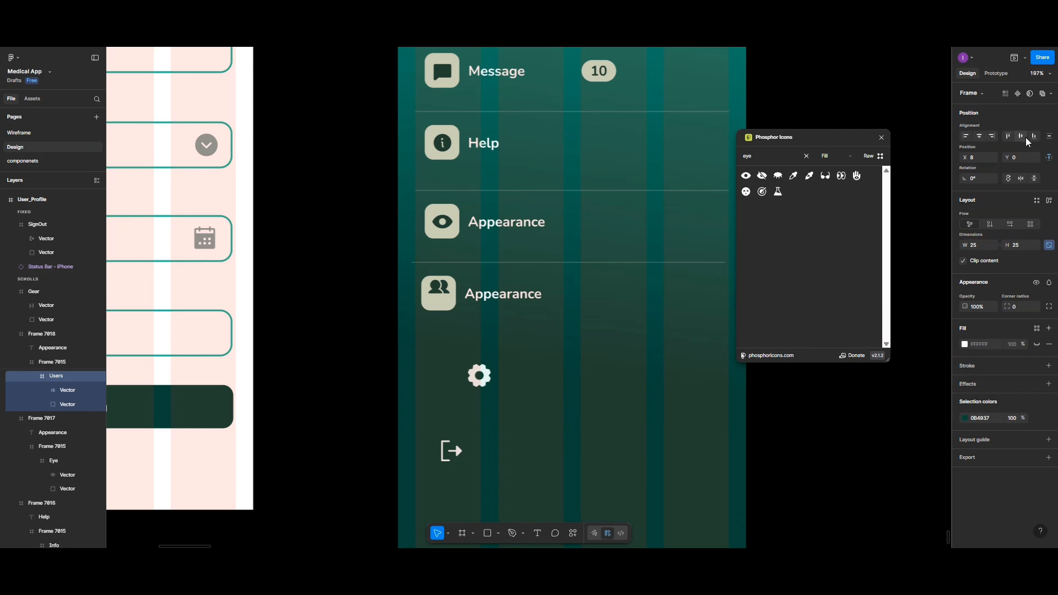
# - Change the label beside the users icon to "Invite Friends"
pyautogui.click(504, 295)
pyautogui.doubleClick(505, 296)
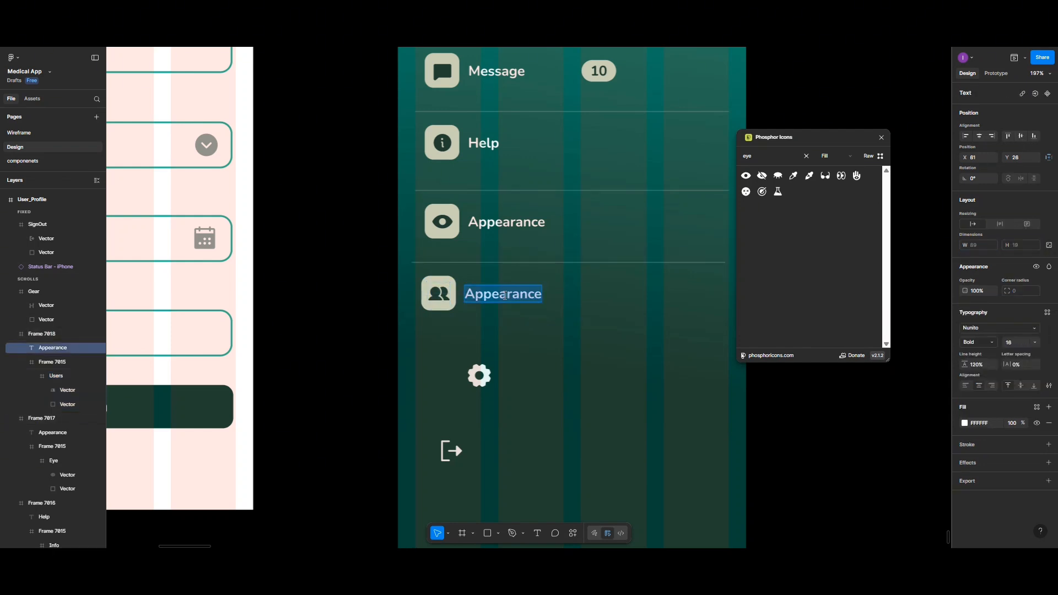
pyautogui.write('Inv')
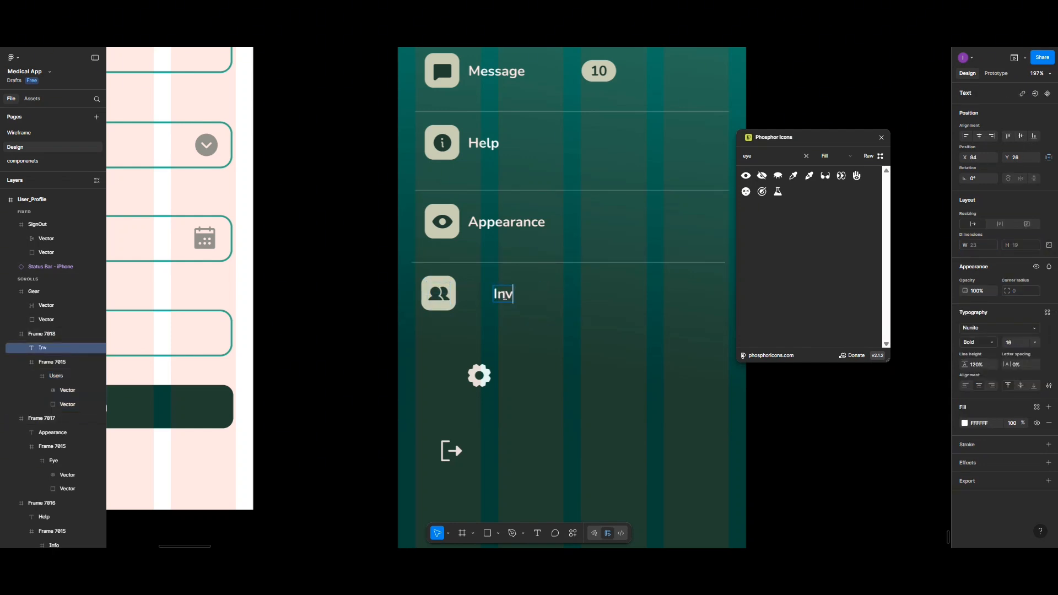
pyautogui.write('ite Fr')
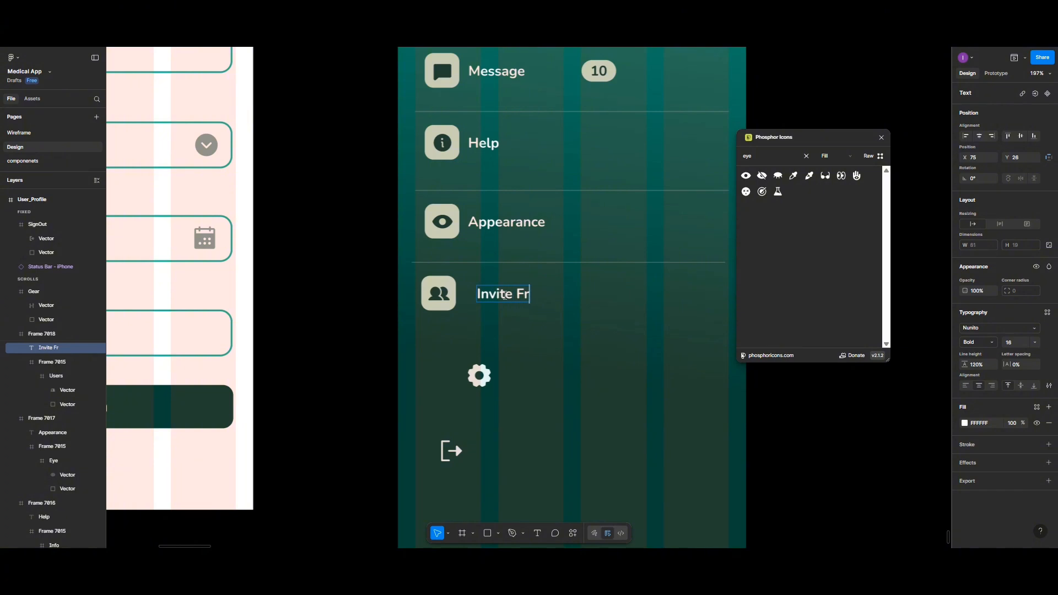
pyautogui.write('iends')
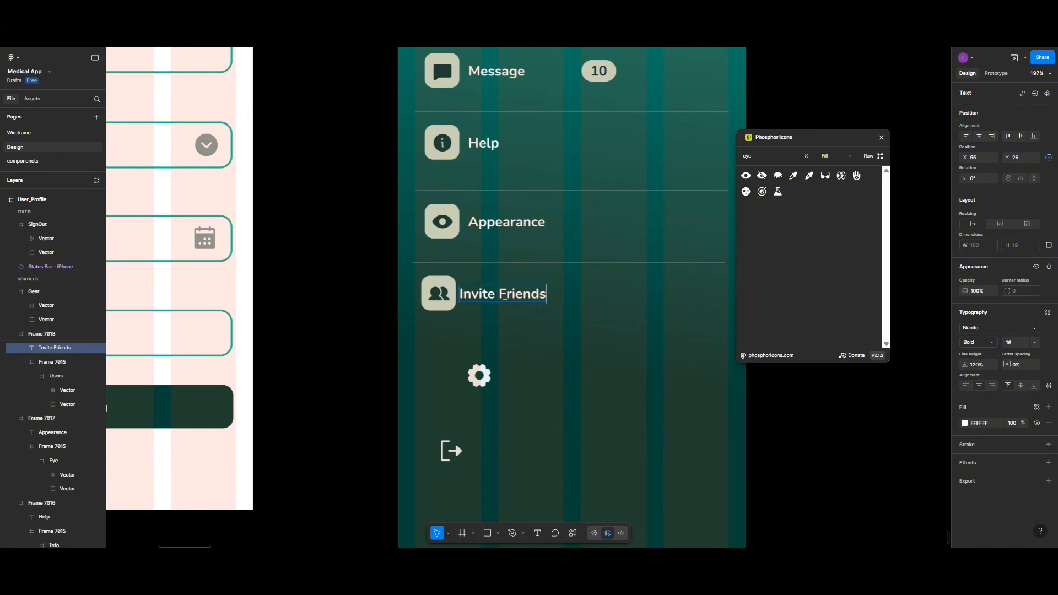
pyautogui.press('Escape')
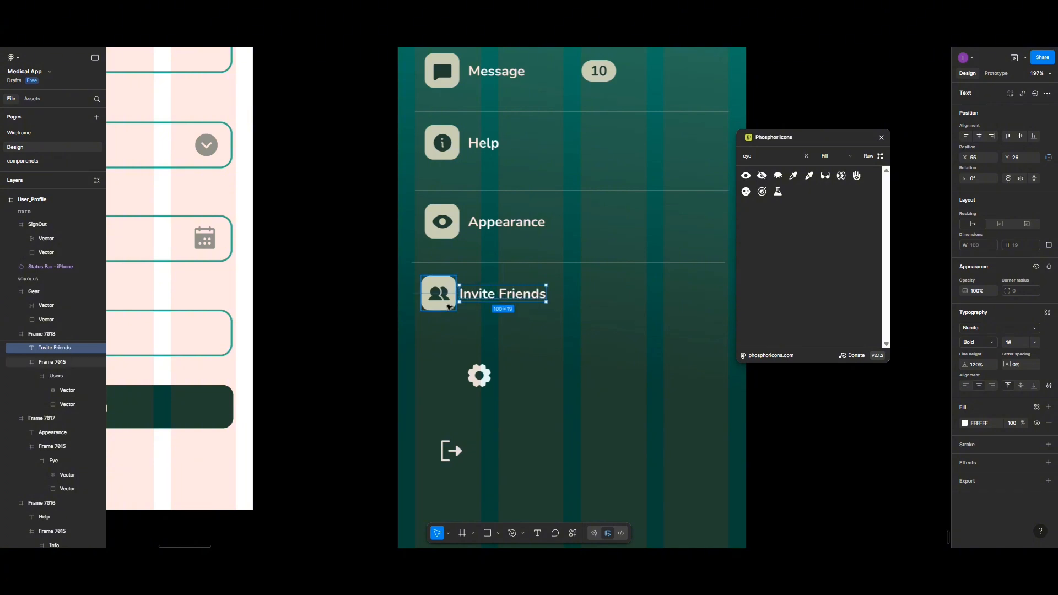
# - Set the spacing between the users icon tile and the Invite Friends label to 10
pyautogui.keyDown('shift'); pyautogui.click(427, 301); pyautogui.keyUp('shift')
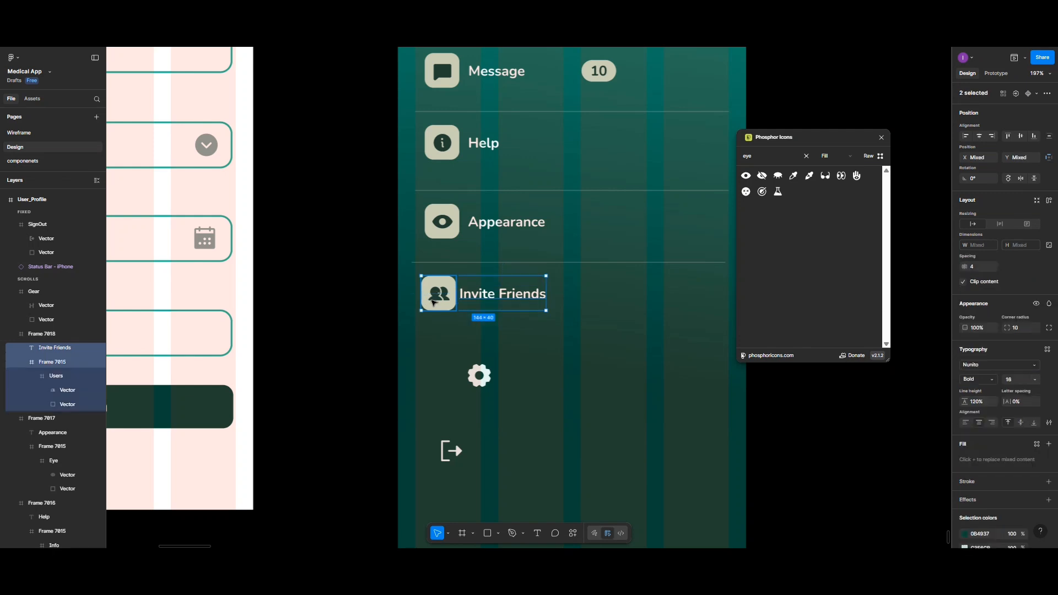
pyautogui.click(981, 270)
pyautogui.write('10')
pyautogui.press('Return')
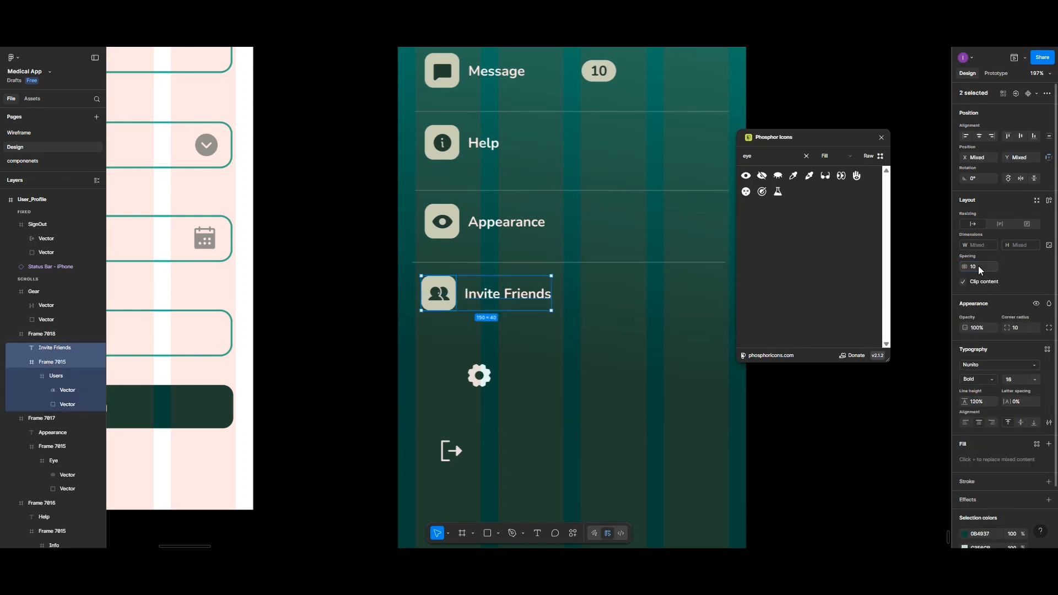
pyautogui.click(639, 303)
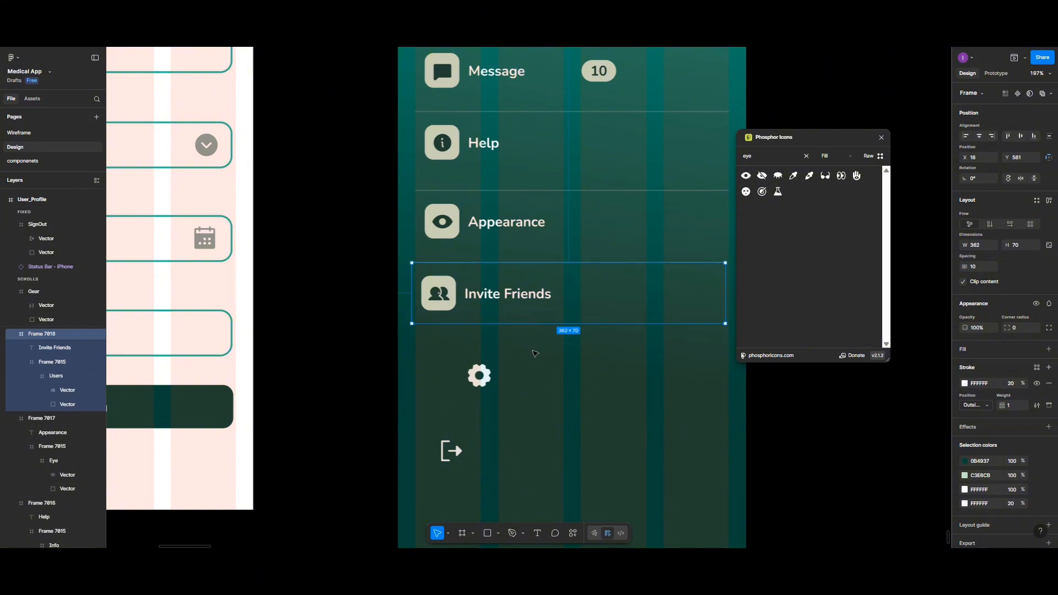
# - Move the loose gear icon up beside the Profile title in the screen's header, at X 18, Y 54
pyautogui.moveTo(484, 384); pyautogui.dragTo(503, 203)
pyautogui.scroll(-5, 569, 276)
pyautogui.scroll(3, 571, 279)
pyautogui.scroll(-4, 531, 306)
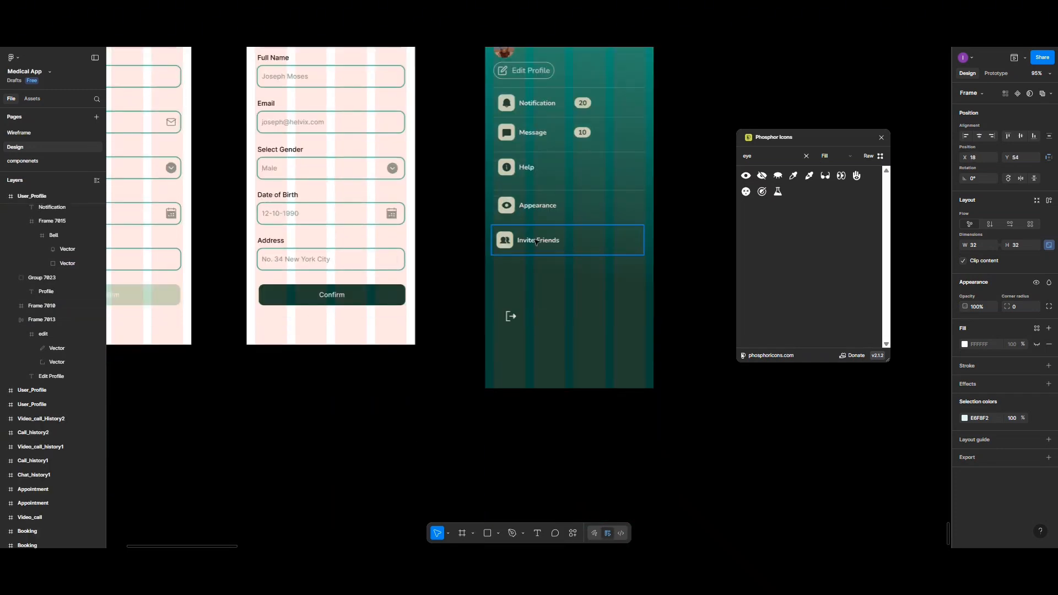
# - Duplicate the Invite Friends row below itself and change the copy's label to "Logout"
pyautogui.click(539, 240)
pyautogui.moveTo(539, 241); pyautogui.dragTo(540, 279)
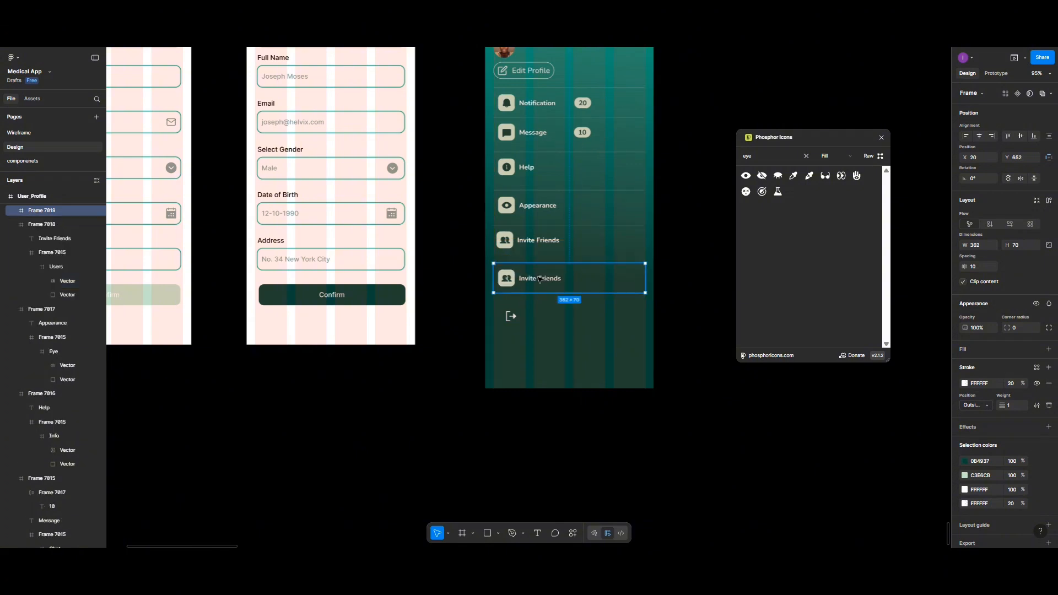
pyautogui.doubleClick(539, 279)
pyautogui.doubleClick(539, 278)
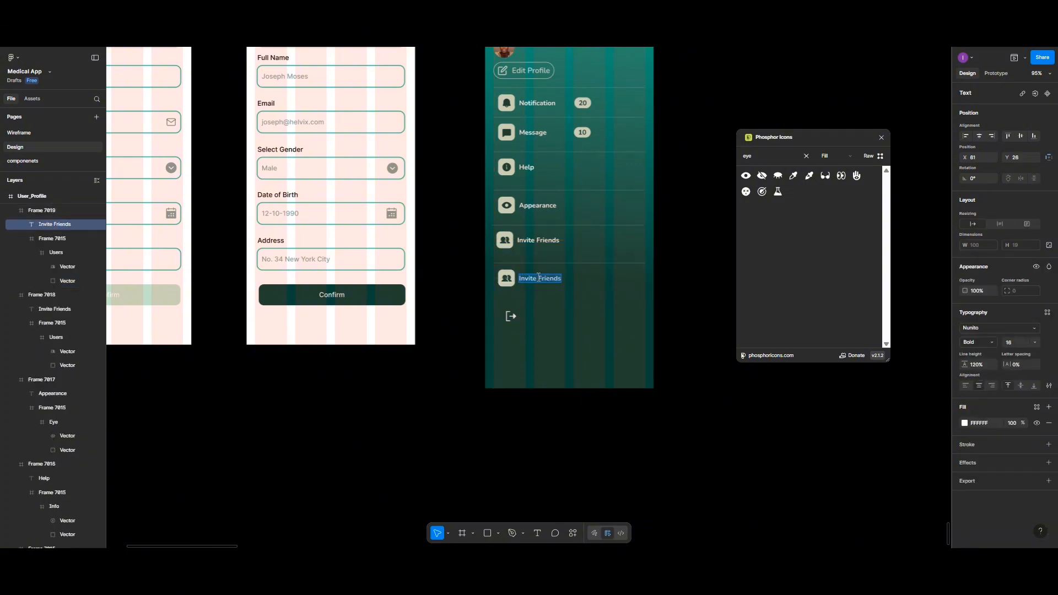
pyautogui.write('Logout')
pyautogui.scroll(5, 512, 297)
pyautogui.scroll(3, 502, 376)
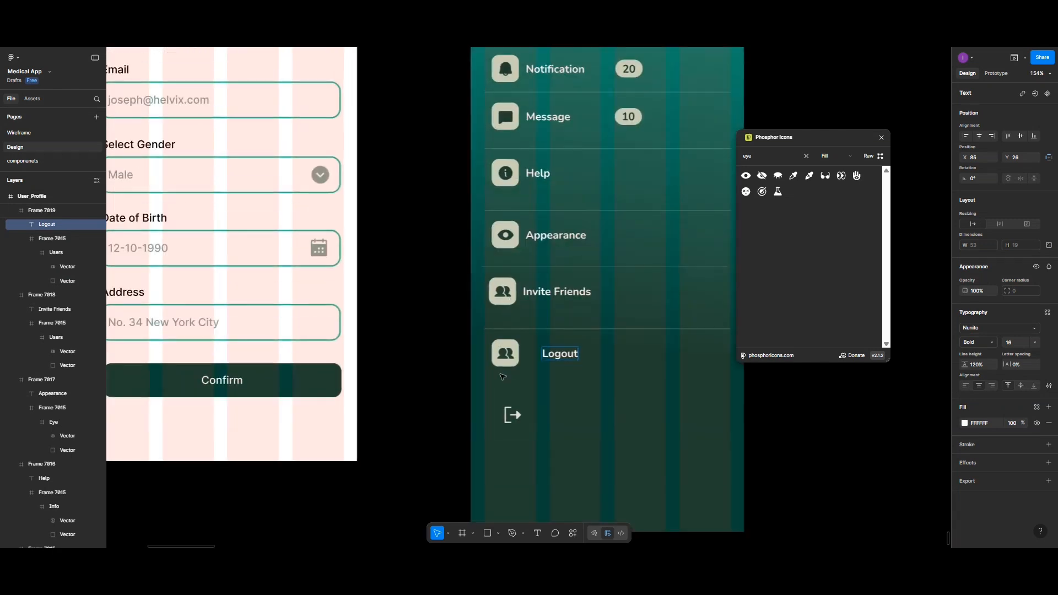
pyautogui.press('Escape')
# - Replace the users icon in the Logout row's tile with the loose sign-out icon
pyautogui.click(512, 416)
pyautogui.click(505, 357)
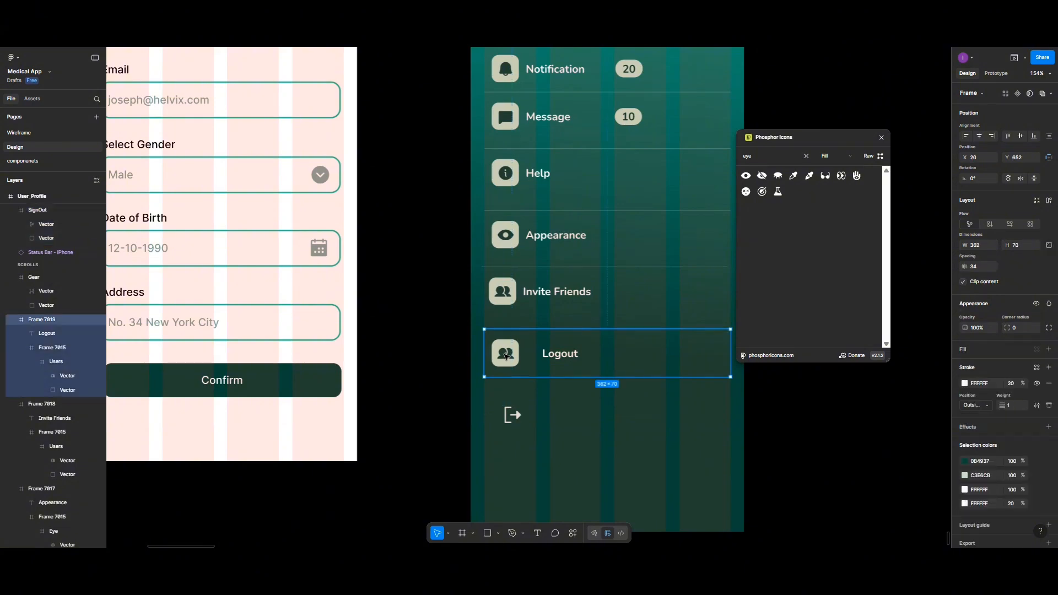
pyautogui.doubleClick(506, 357)
pyautogui.doubleClick(505, 357)
pyautogui.doubleClick(505, 356)
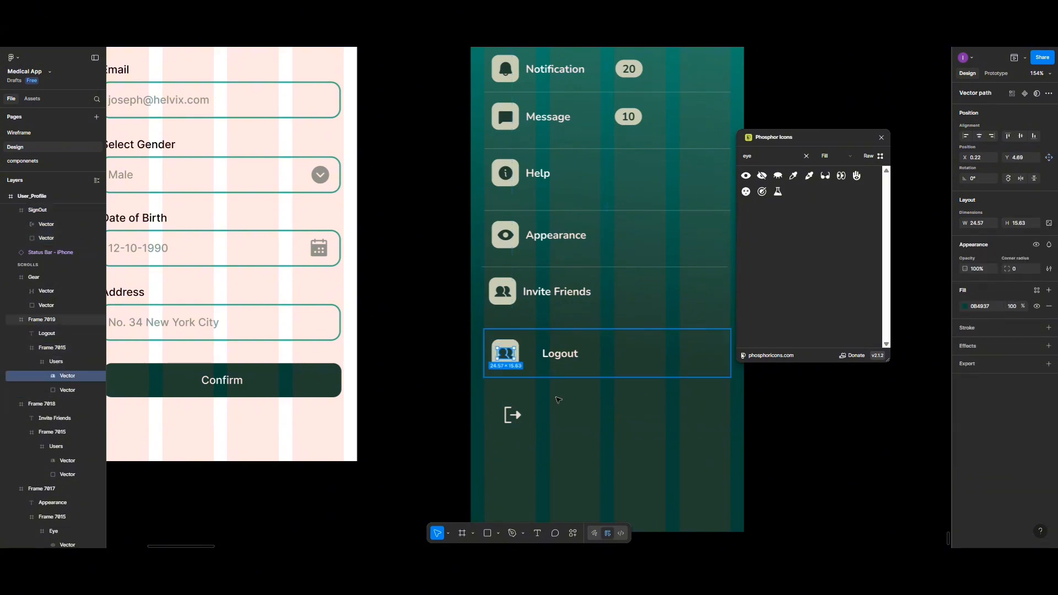
pyautogui.press('Escape')
pyautogui.click(505, 357)
pyautogui.doubleClick(507, 358)
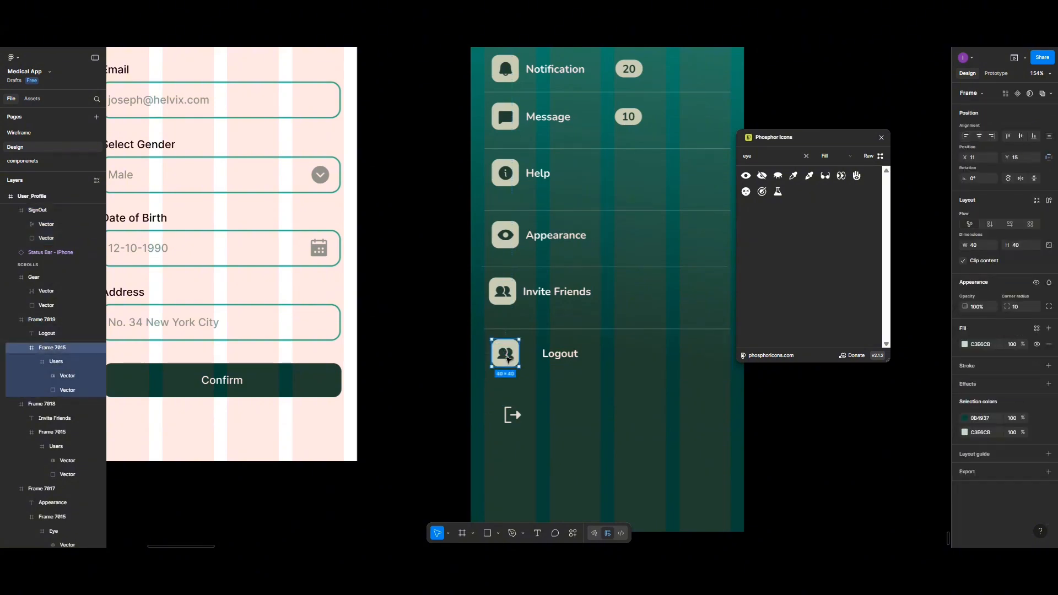
pyautogui.doubleClick(508, 359)
pyautogui.press('Delete')
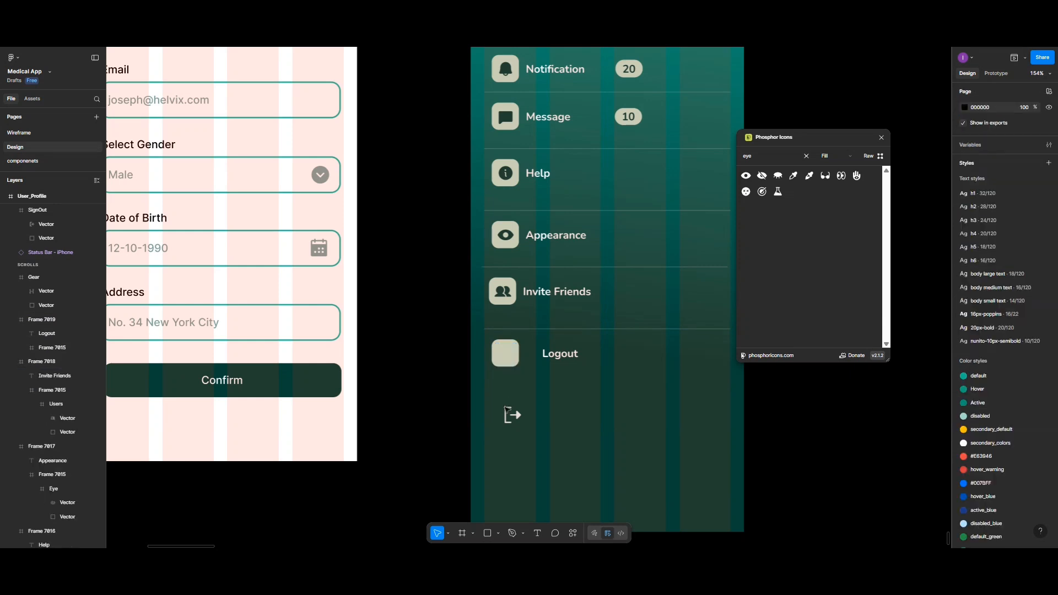
pyautogui.click(511, 415)
pyautogui.moveTo(512, 415); pyautogui.dragTo(502, 358)
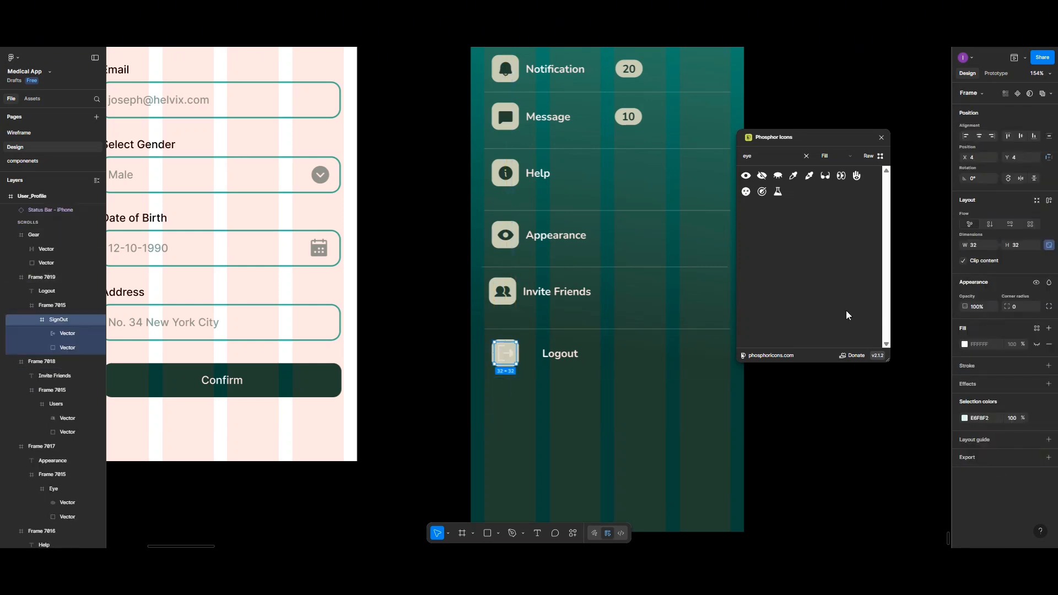
# - Resize the sign-out icon to 25 × 25, centre it in its tile and colour it red
pyautogui.click(978, 247)
pyautogui.write('25')
pyautogui.press('Return')
pyautogui.click(992, 136)
pyautogui.click(1020, 136)
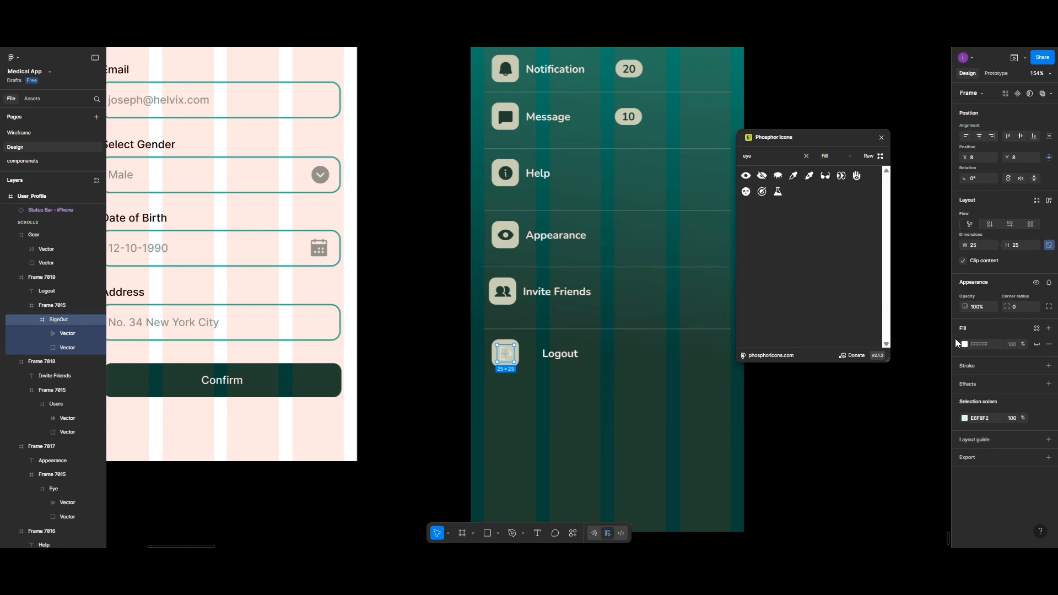
pyautogui.click(965, 419)
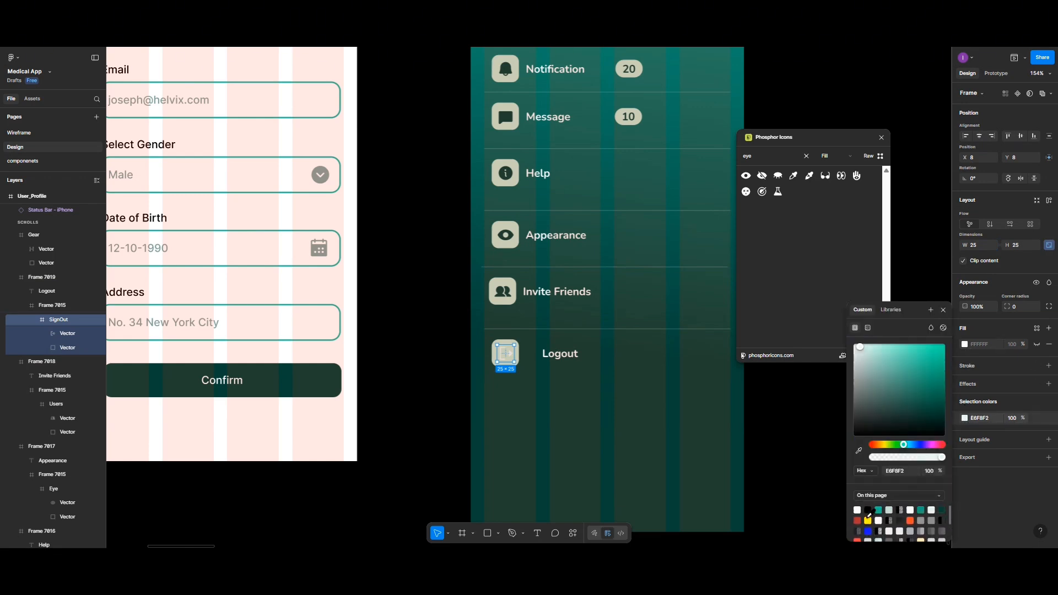
pyautogui.click(857, 521)
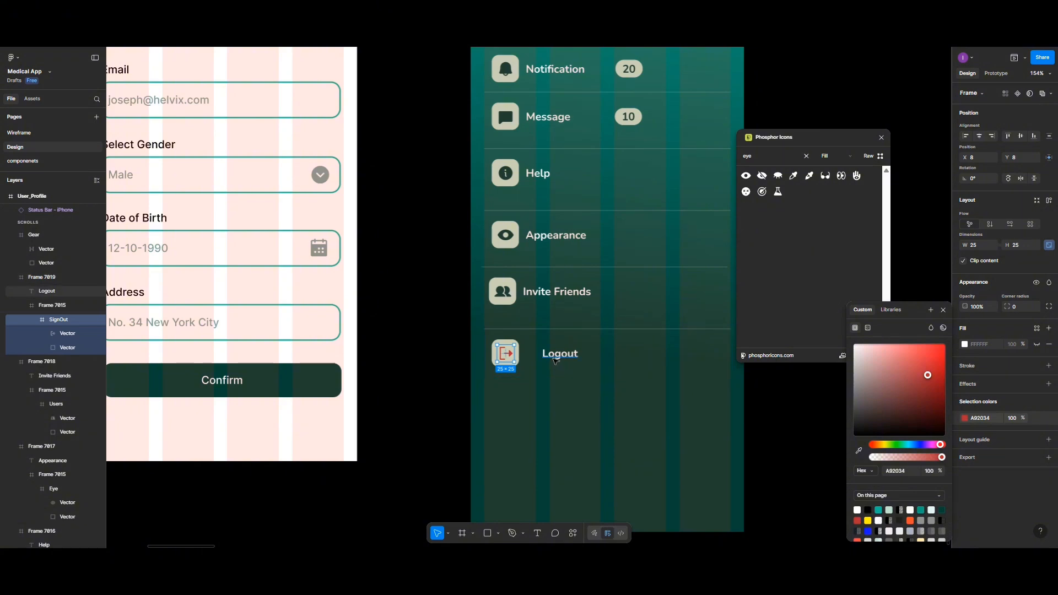
# - Set the spacing between the sign-out icon tile and the Logout label to 10
pyautogui.click(520, 369)
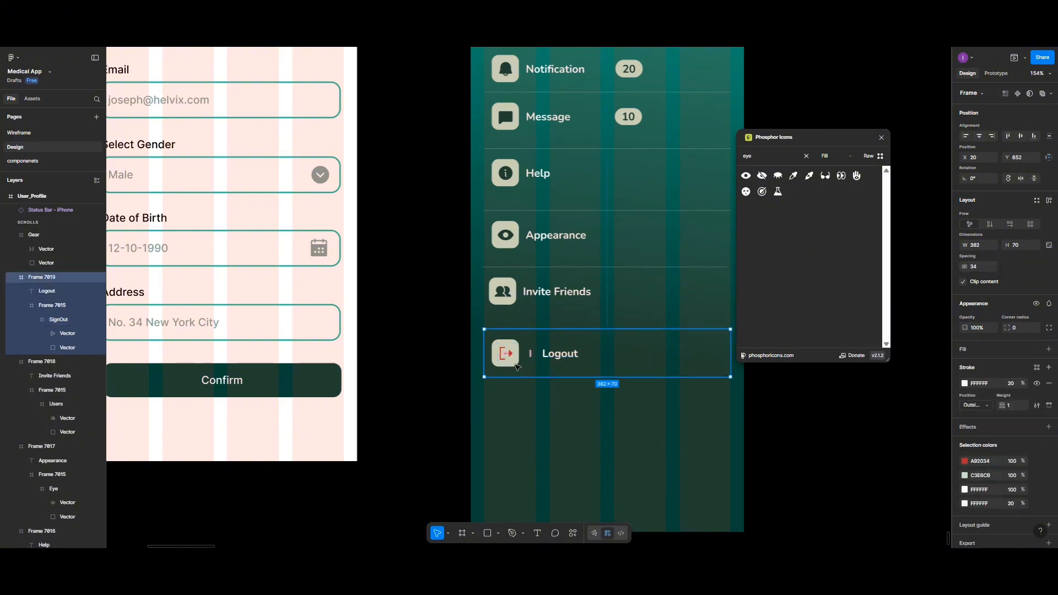
pyautogui.click(513, 364)
pyautogui.keyDown('shift'); pyautogui.click(560, 353); pyautogui.keyUp('shift')
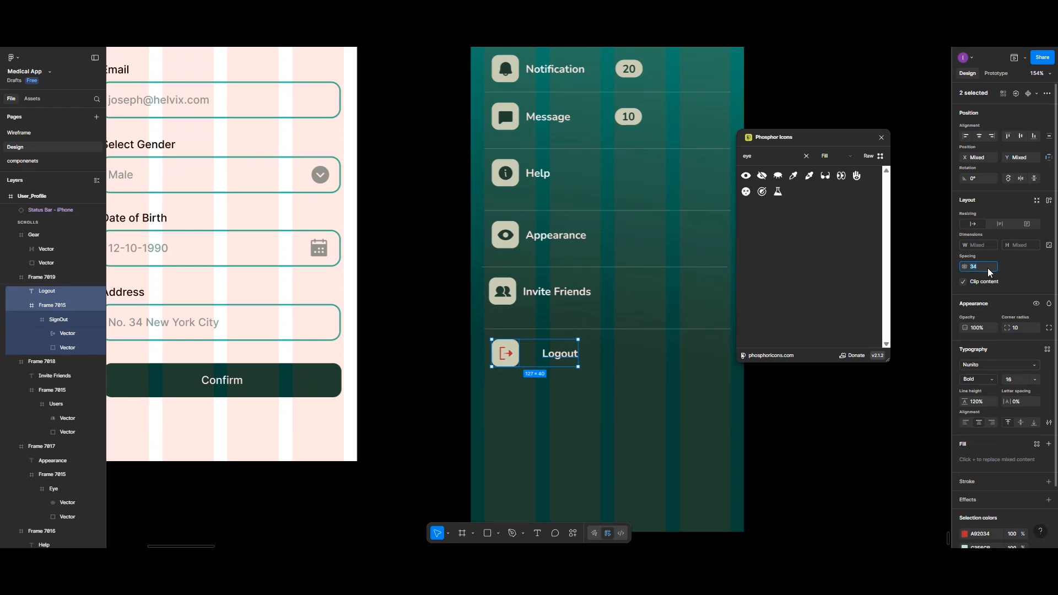
pyautogui.press('Return')
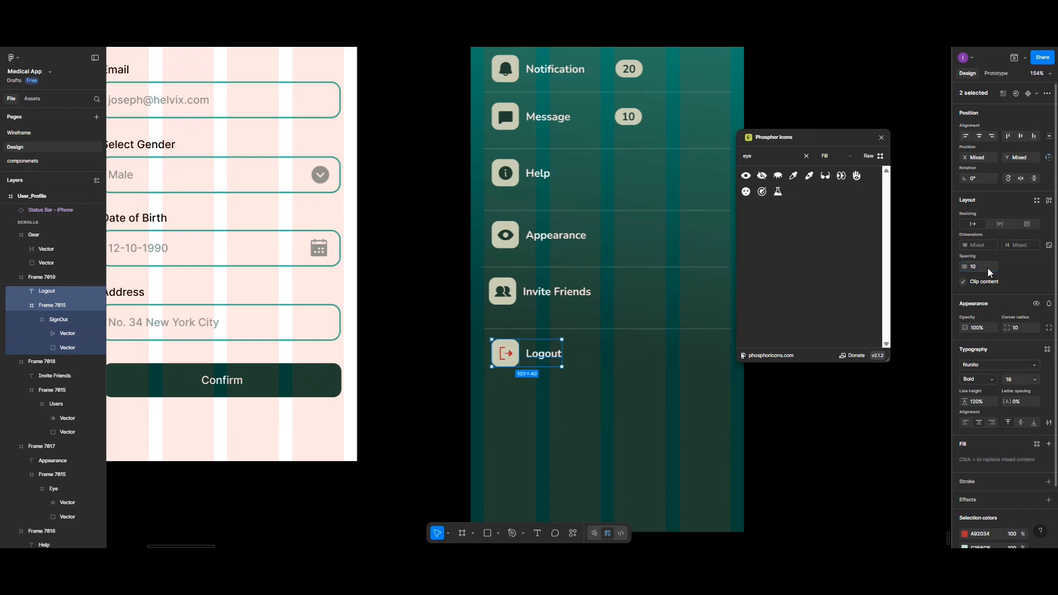
# - Set the stroke opacity of the Edit Profile button to 100%
pyautogui.scroll(-3, 618, 360)
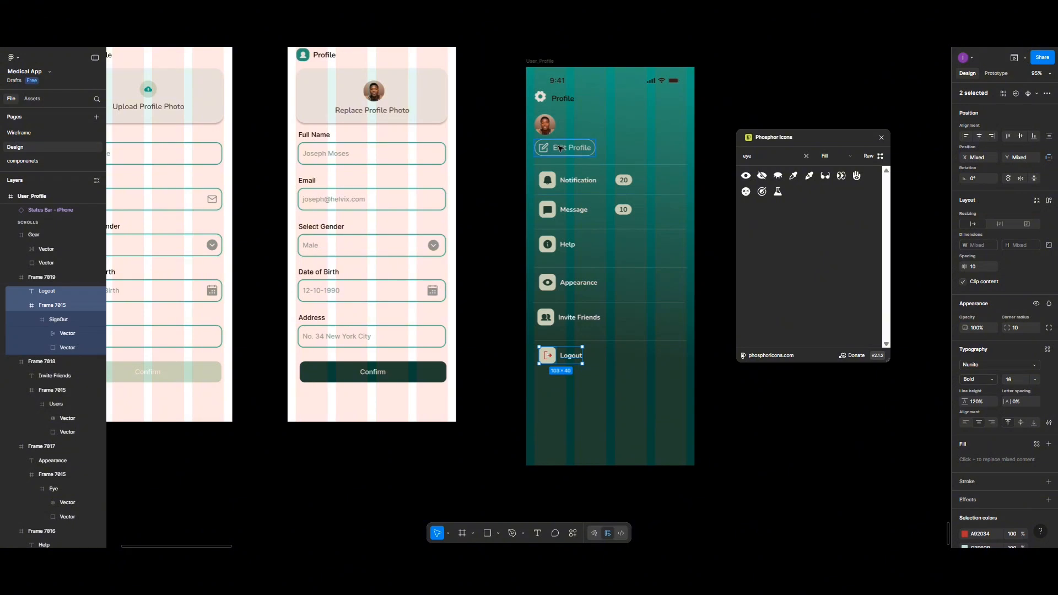
pyautogui.click(560, 148)
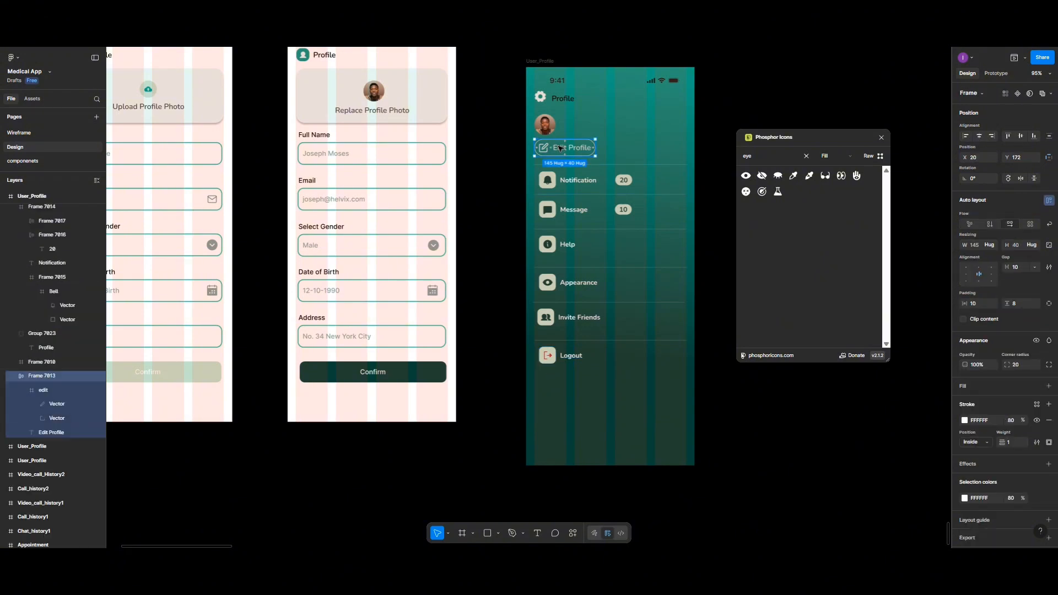
pyautogui.click(1016, 419)
pyautogui.write('1')
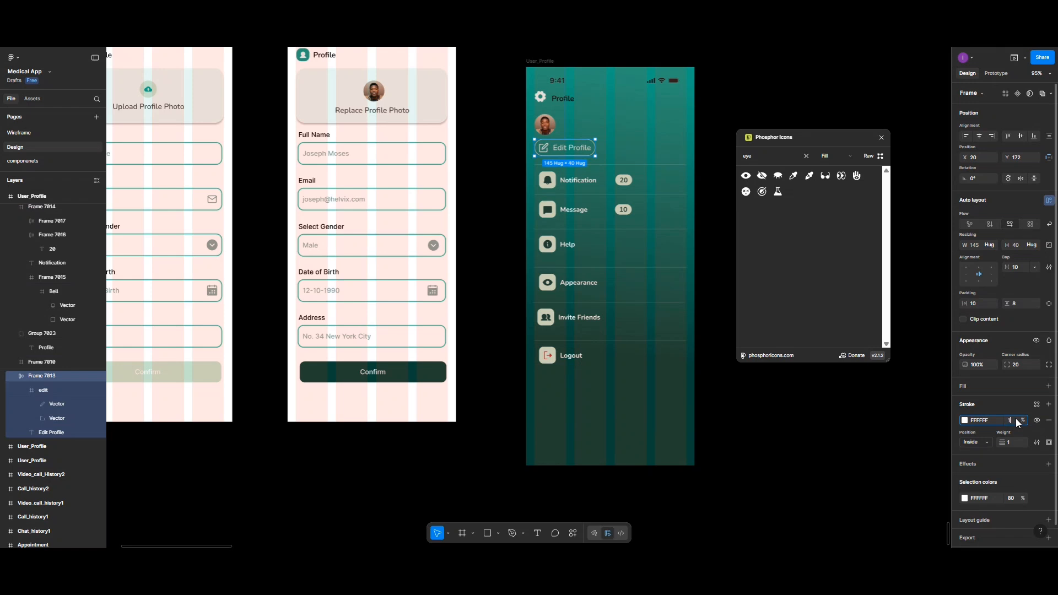
pyautogui.write('00')
pyautogui.press('Return')
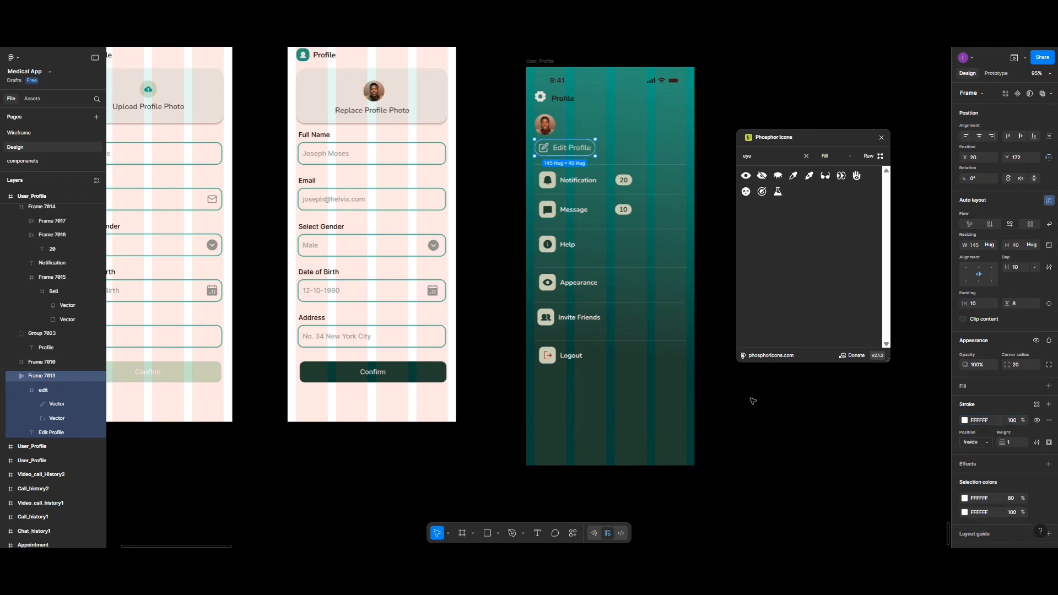
pyautogui.click(644, 144)
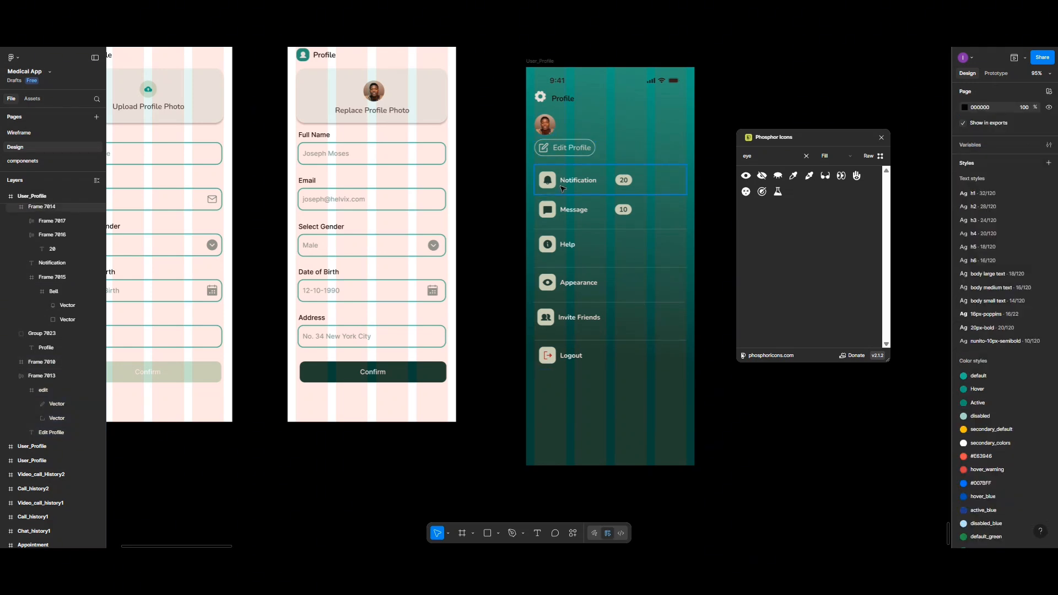
# - Align the six menu rows from Notification to Logout on their horizontal centres
pyautogui.click(562, 189)
pyautogui.keyDown('shift'); pyautogui.click(568, 251); pyautogui.keyUp('shift')
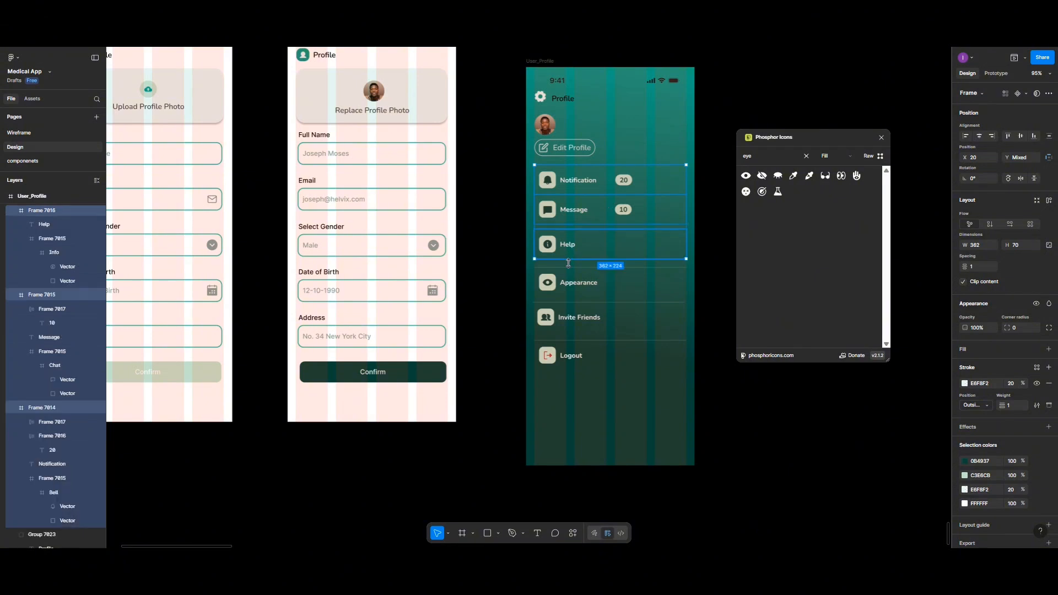
pyautogui.keyDown('shift'); pyautogui.click(573, 284); pyautogui.keyUp('shift')
pyautogui.keyDown('shift'); pyautogui.click(578, 322); pyautogui.keyUp('shift')
pyautogui.keyDown('shift'); pyautogui.click(569, 361); pyautogui.keyUp('shift')
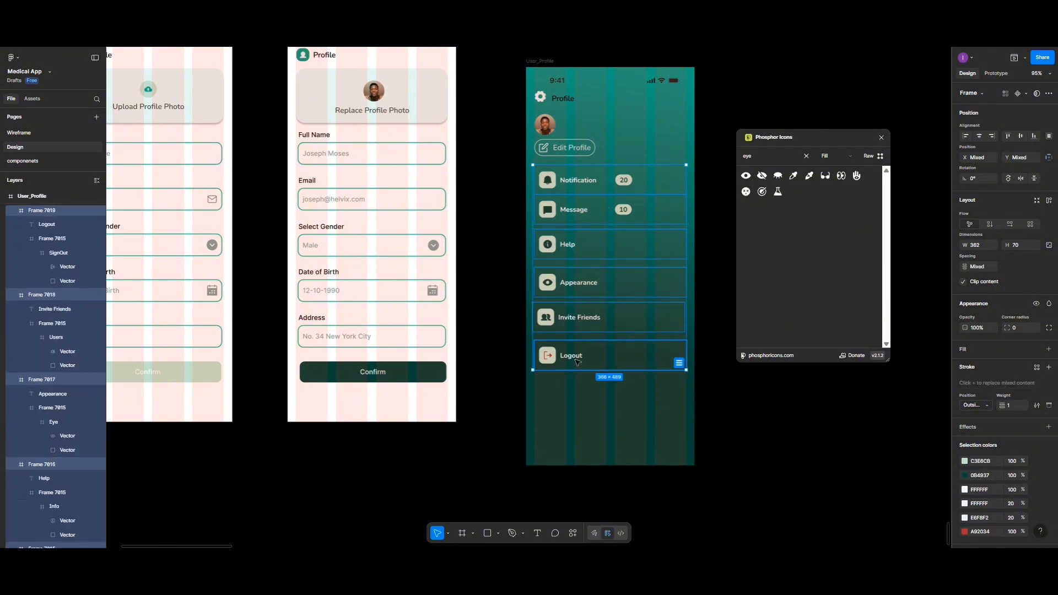
pyautogui.click(979, 137)
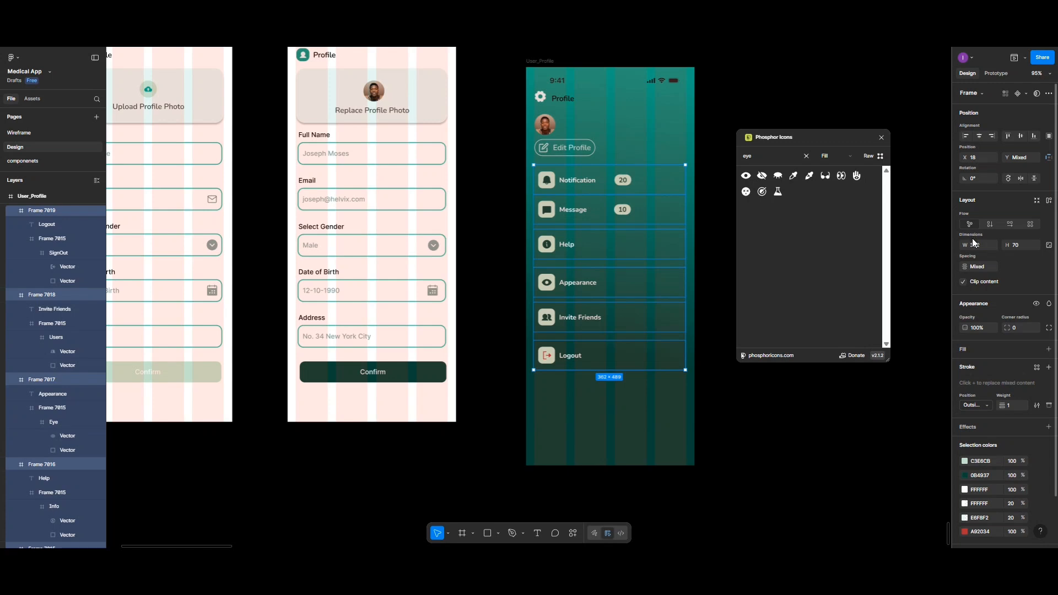
# - Distribute the six menu rows evenly and set the vertical spacing between them to 0
pyautogui.click(1049, 136)
pyautogui.click(980, 158)
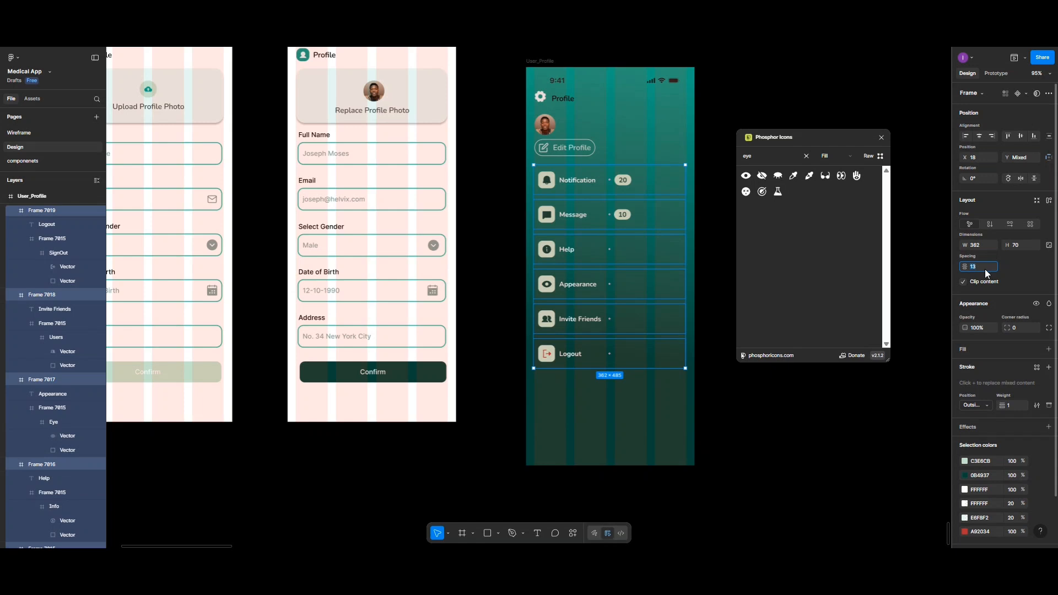
pyautogui.press('BackSpace')
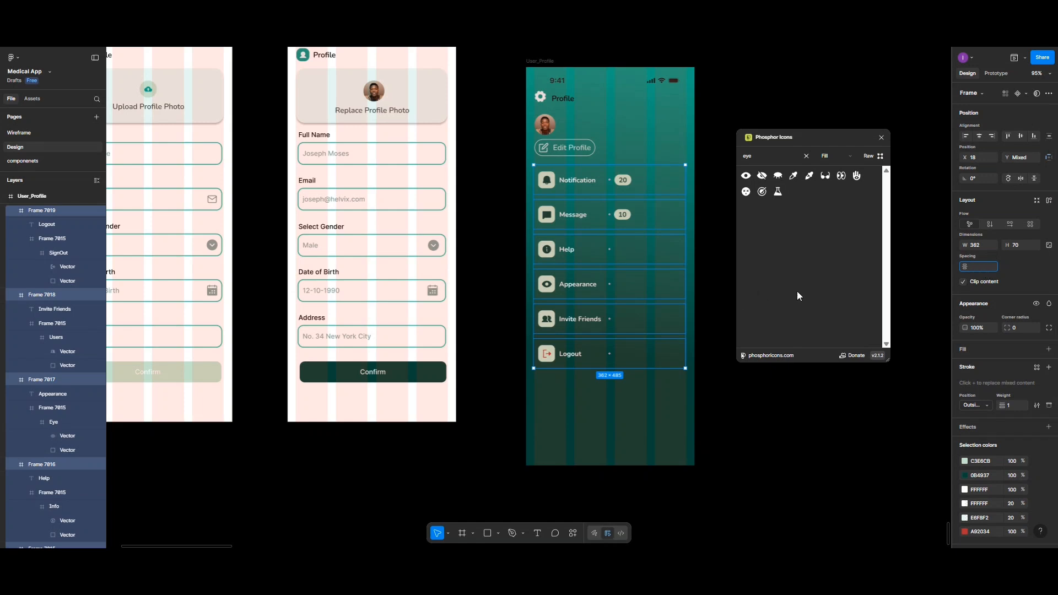
pyautogui.write('0')
pyautogui.press('Return')
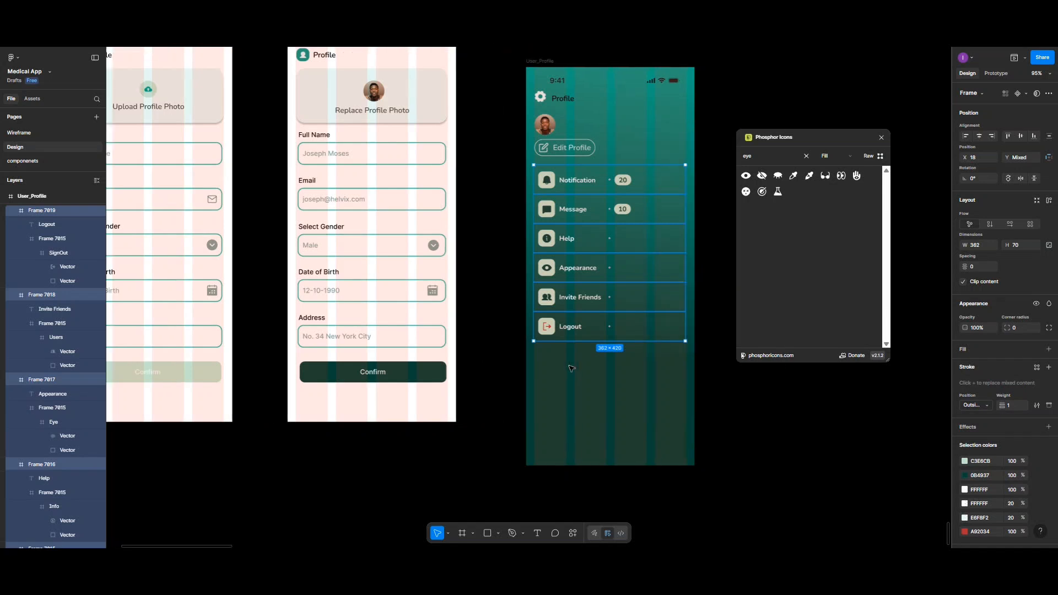
pyautogui.hscroll(3, 571, 368)
pyautogui.scroll(2, 459, 203)
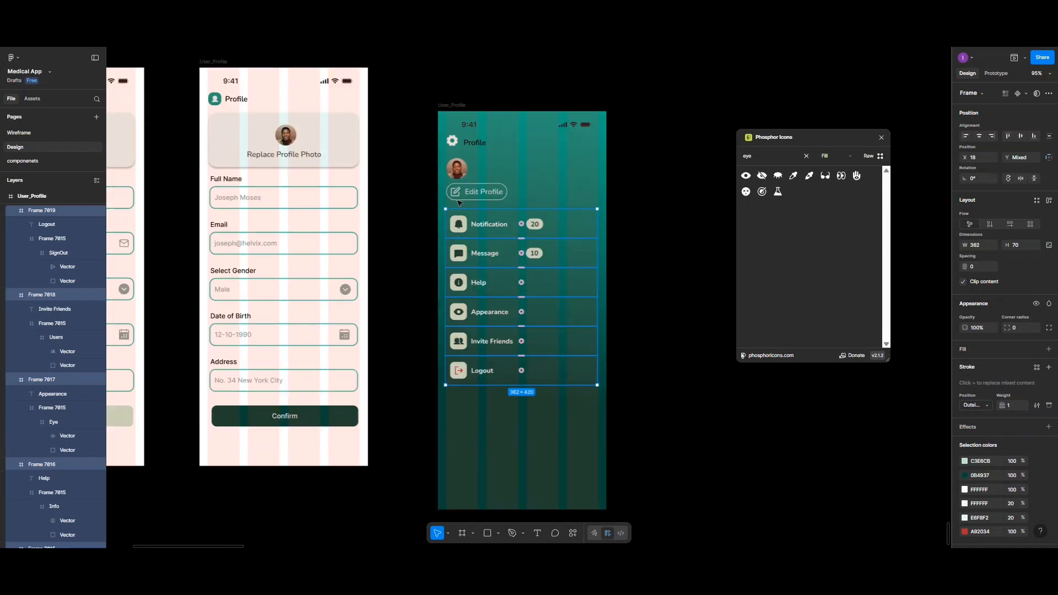
# - Change the header title of the green profile screen to "Profile Settings"
pyautogui.doubleClick(469, 143)
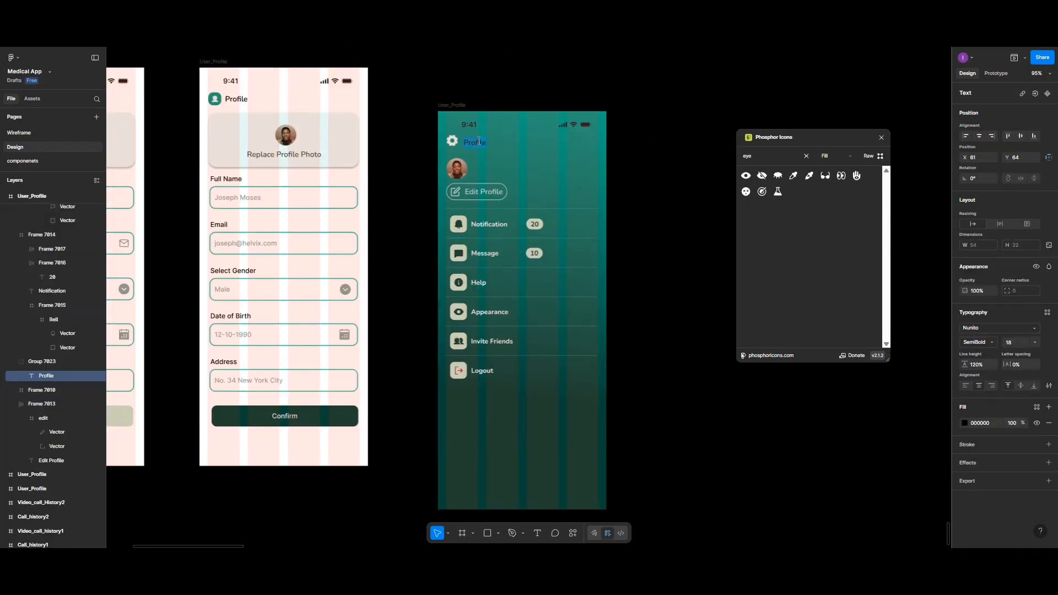
pyautogui.click(486, 143)
pyautogui.write('Settings')
pyautogui.press('Escape')
# - Set the spacing between the gear icon and the Profile Settings title to 10 and align them on their vertical centres
pyautogui.scroll(6, 497, 137)
pyautogui.scroll(2, 502, 169)
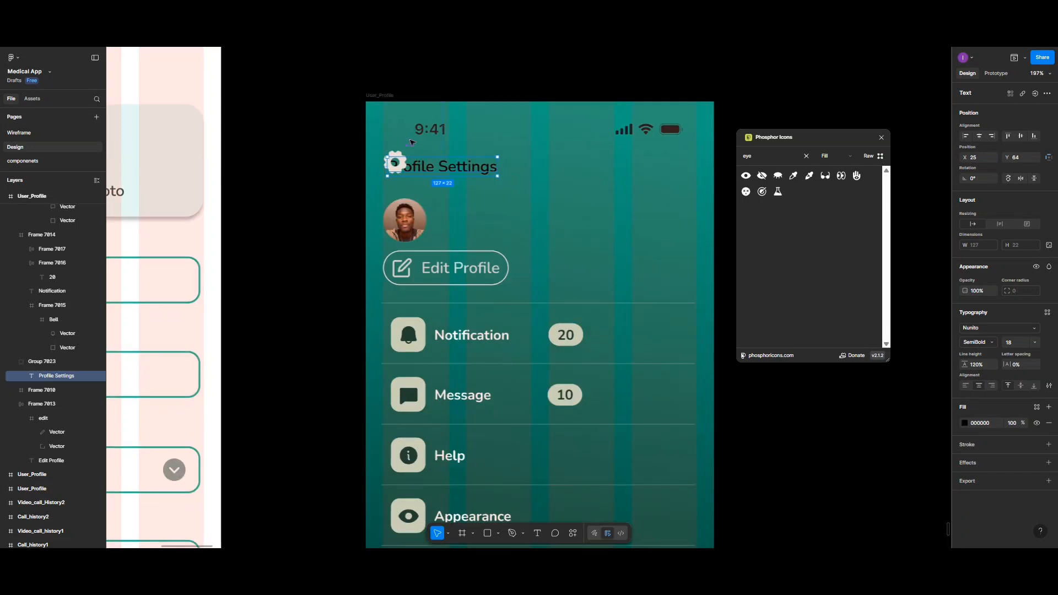
pyautogui.click(403, 157)
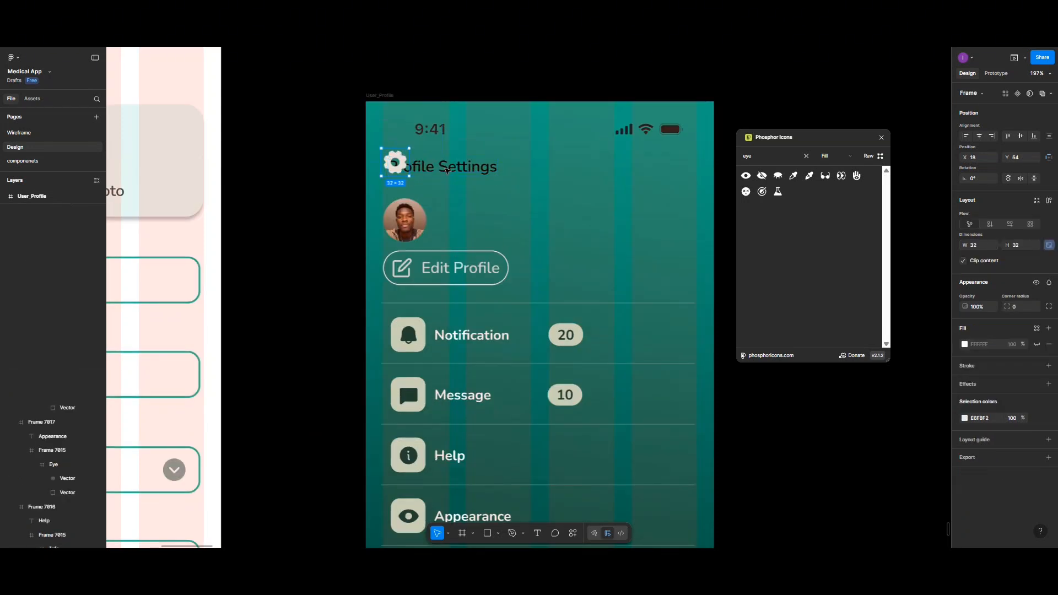
pyautogui.keyDown('shift'); pyautogui.click(448, 168); pyautogui.keyUp('shift')
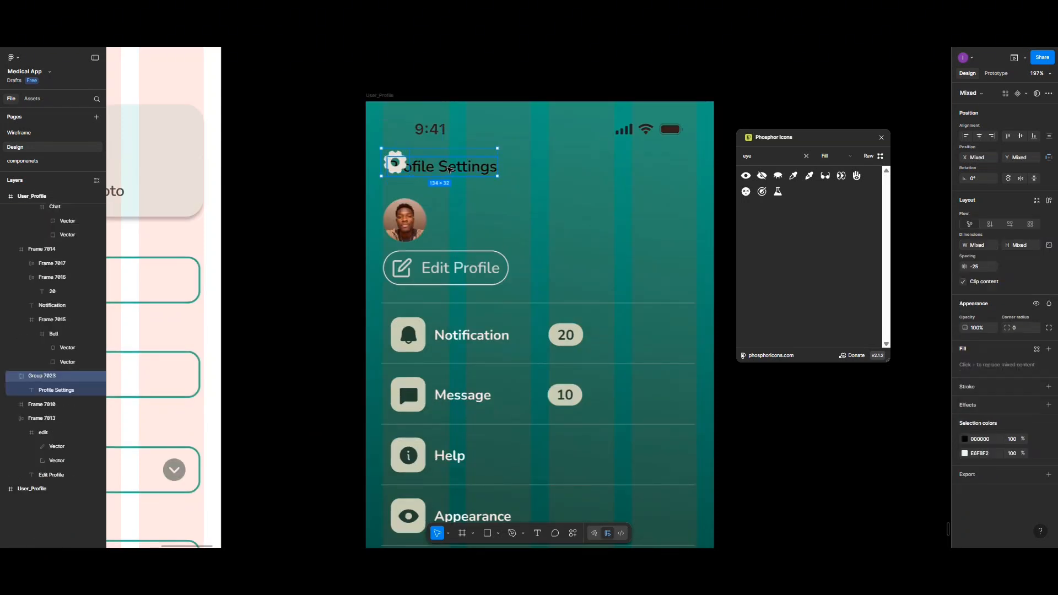
pyautogui.click(979, 267)
pyautogui.write('10')
pyautogui.press('Return')
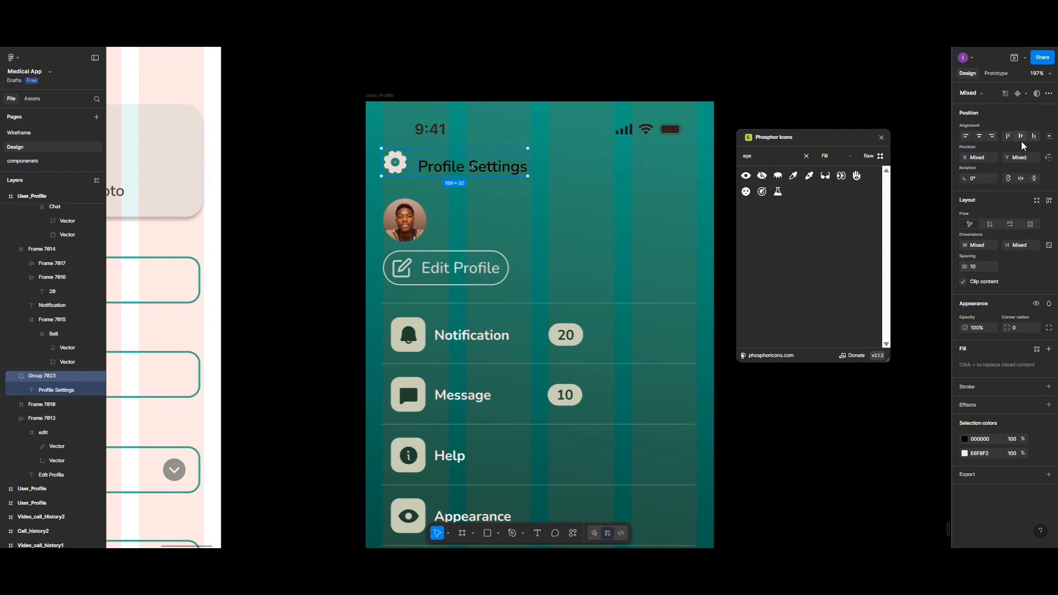
pyautogui.click(1021, 136)
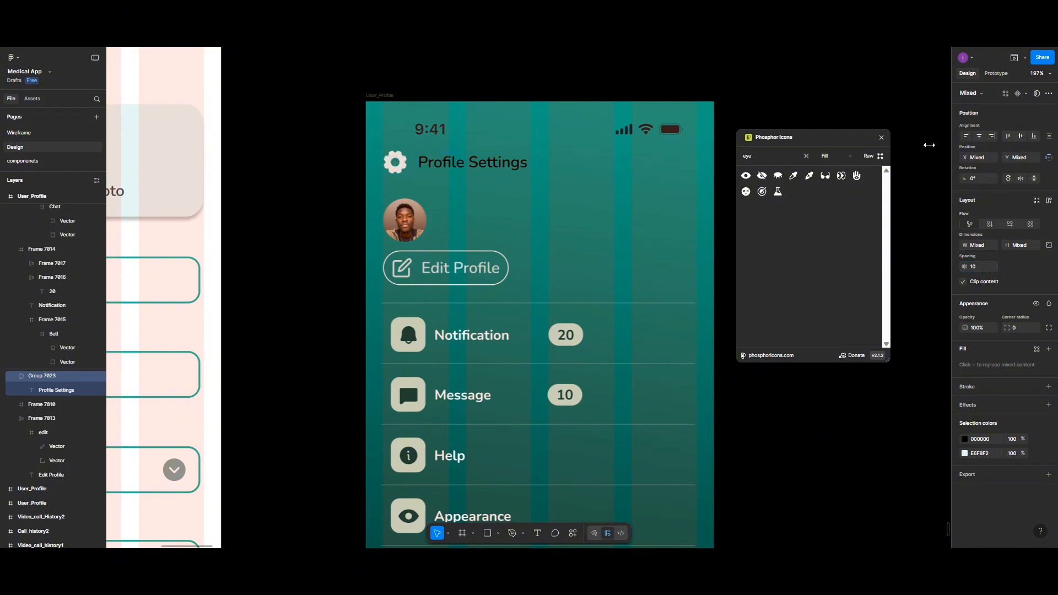
# - Recolour the black Profile Settings title to E6F8F2 and group it with the gear icon
pyautogui.click(964, 439)
pyautogui.click(911, 508)
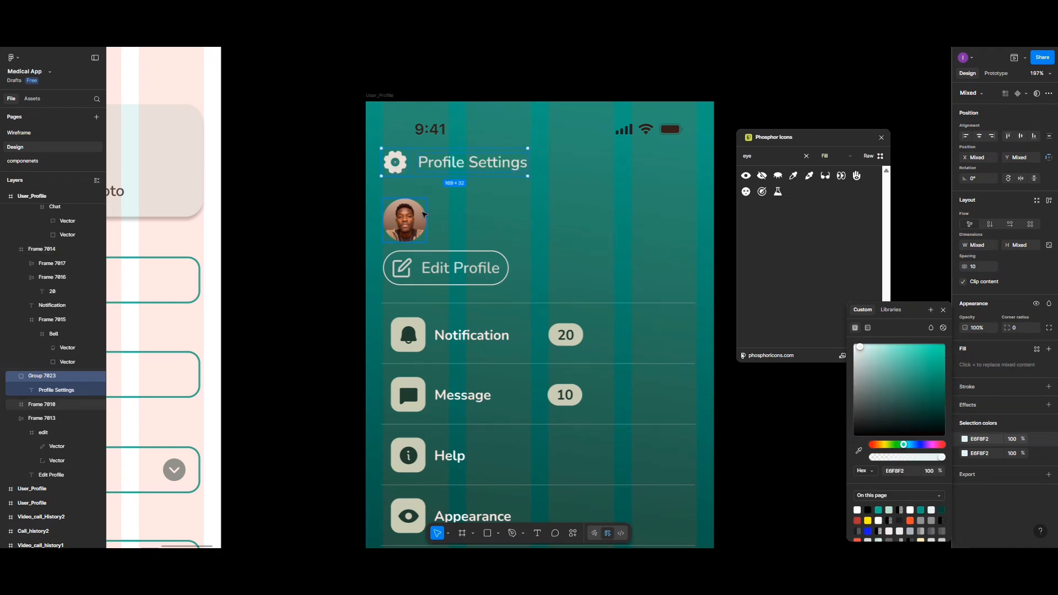
pyautogui.hotkey('ctrl', 'g')
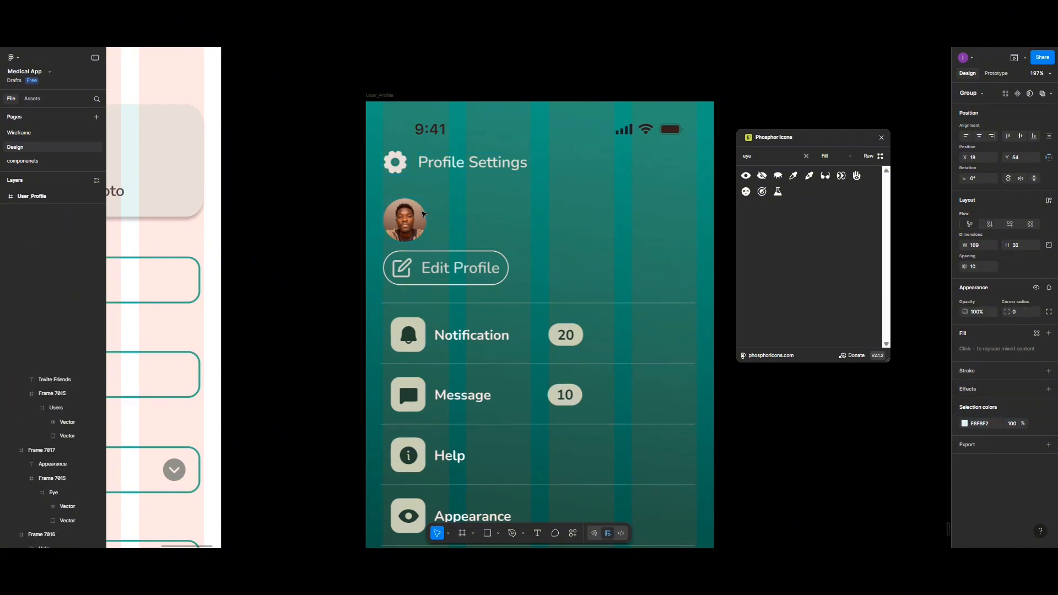
# - Group the profile photo with the Edit Profile button
pyautogui.click(418, 214)
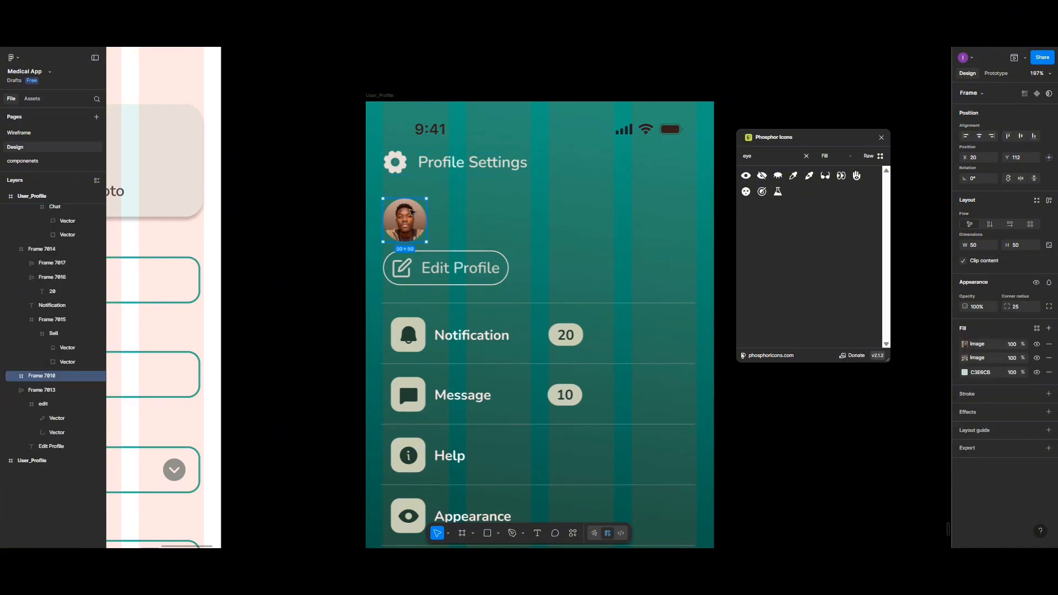
pyautogui.keyDown('shift'); pyautogui.click(416, 262); pyautogui.keyUp('shift')
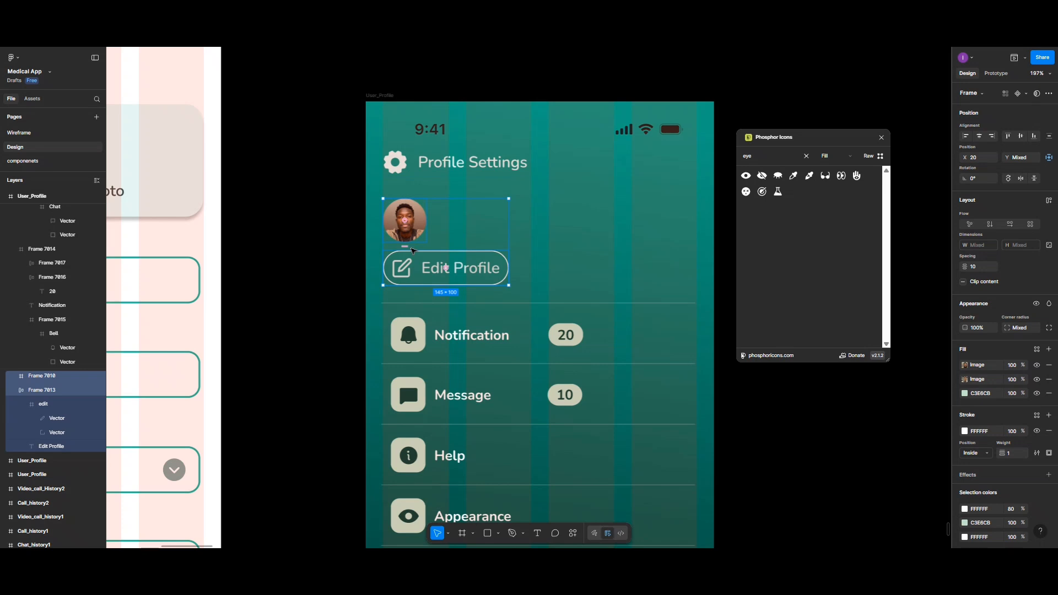
pyautogui.hotkey('ctrl', 'g')
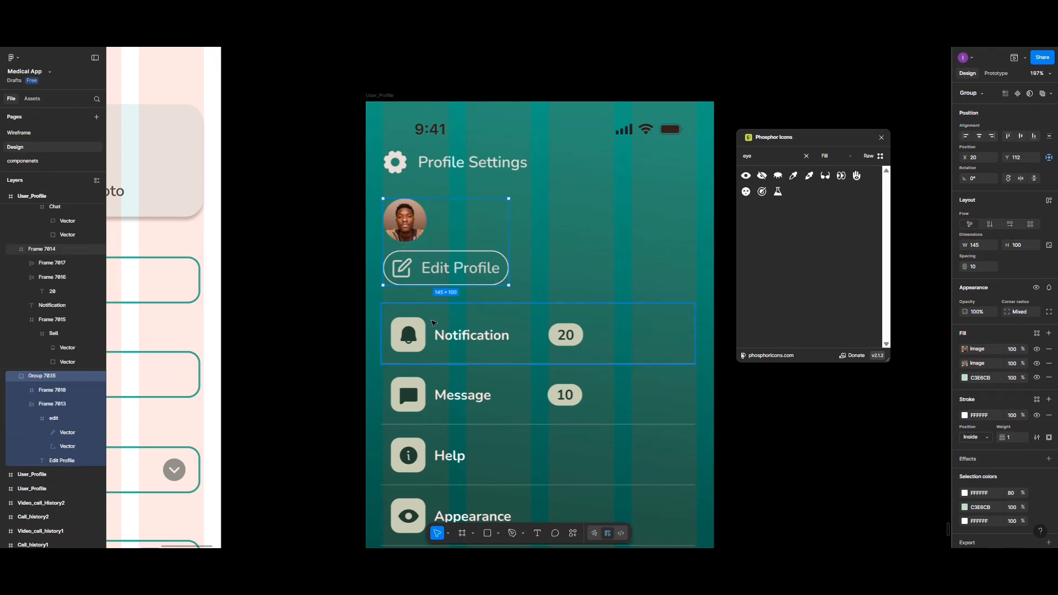
# - Group the six menu rows from Notification to Logout and centre the group horizontally on the screen
pyautogui.scroll(-5, 440, 315)
pyautogui.keyDown('ctrl'); pyautogui.scroll(-2, 446, 286); pyautogui.keyUp('ctrl')
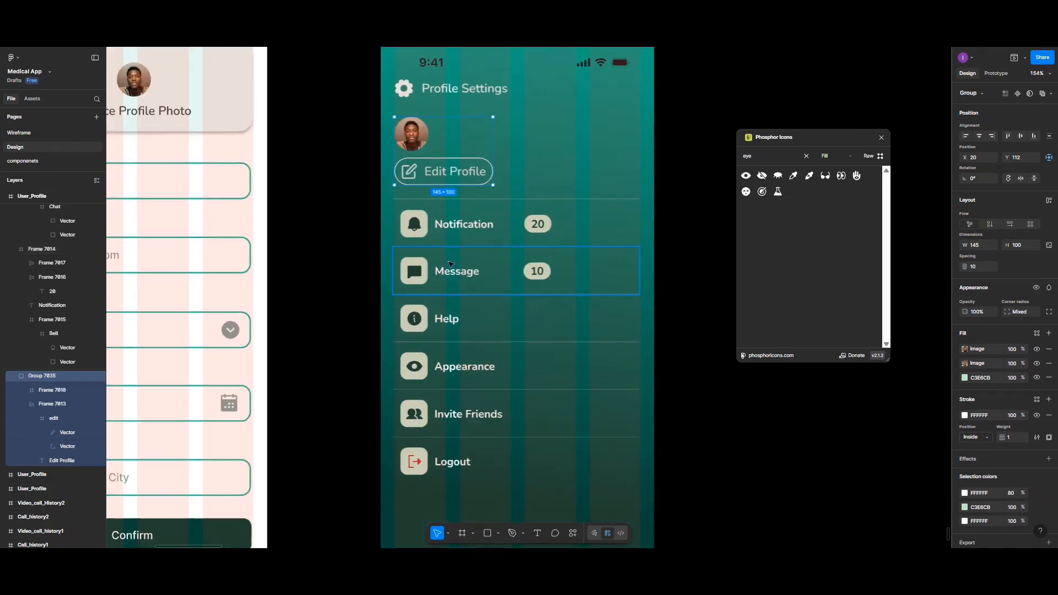
pyautogui.scroll(-2, 455, 246)
pyautogui.click(463, 188)
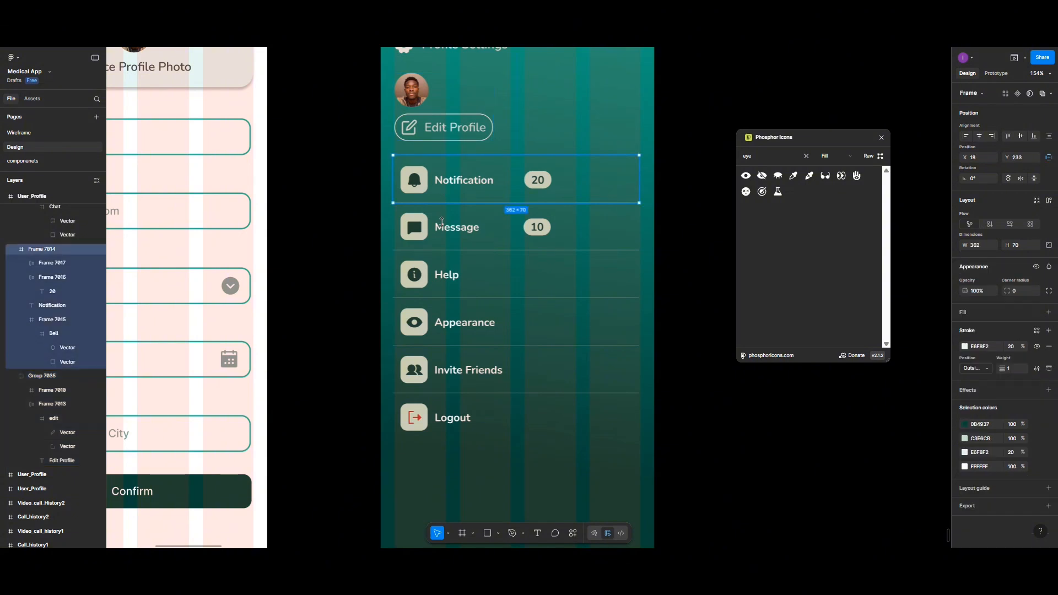
pyautogui.keyDown('shift'); pyautogui.click(444, 228); pyautogui.keyUp('shift')
pyautogui.keyDown('shift'); pyautogui.click(446, 282); pyautogui.keyUp('shift')
pyautogui.keyDown('shift'); pyautogui.click(448, 318); pyautogui.keyUp('shift')
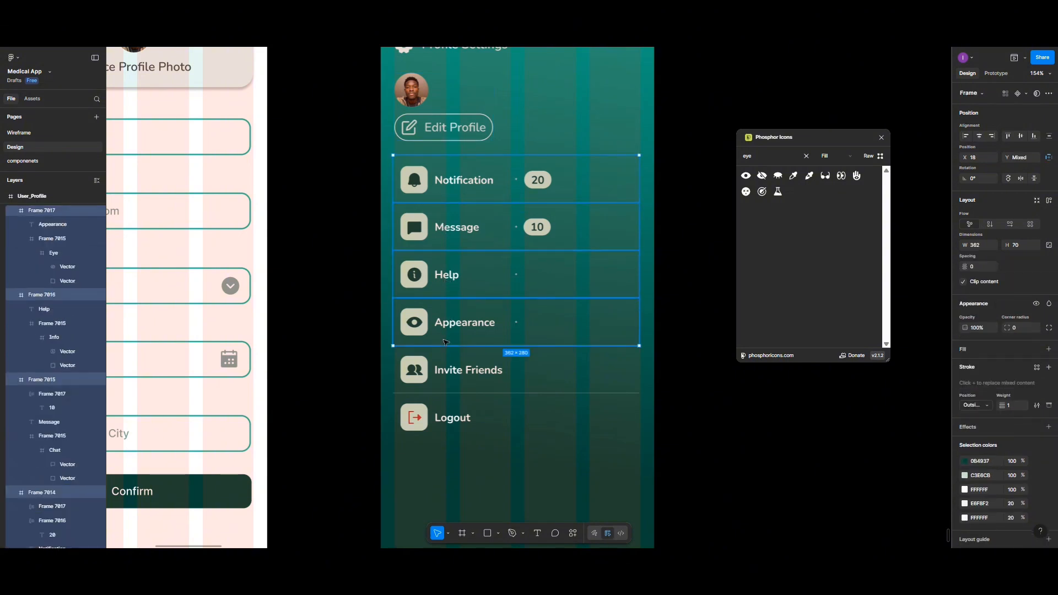
pyautogui.keyDown('shift'); pyautogui.click(446, 370); pyautogui.keyUp('shift')
pyautogui.keyDown('shift'); pyautogui.click(448, 417); pyautogui.keyUp('shift')
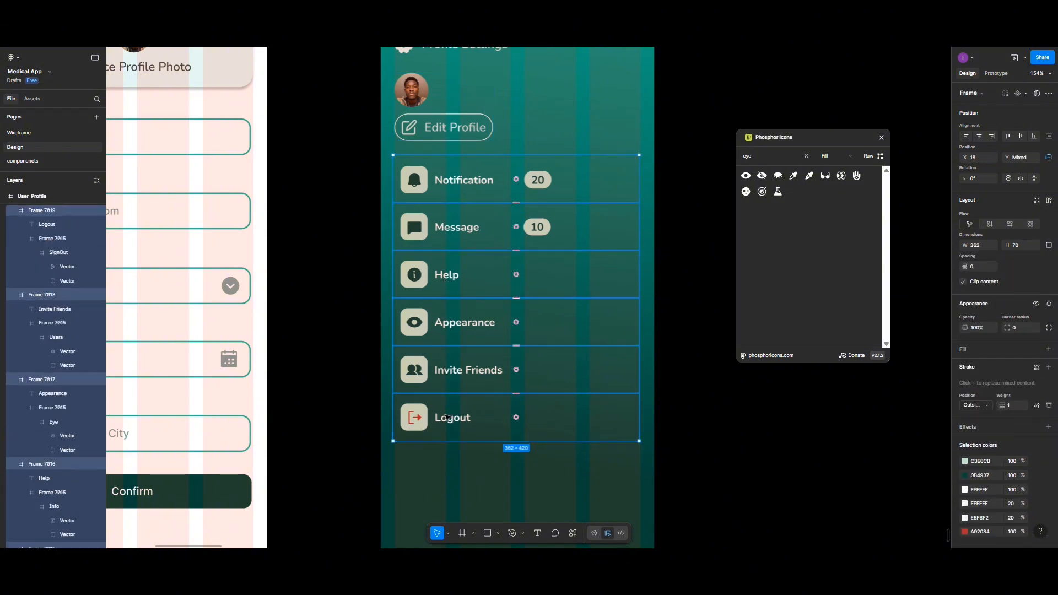
pyautogui.hotkey('ctrl', 'g')
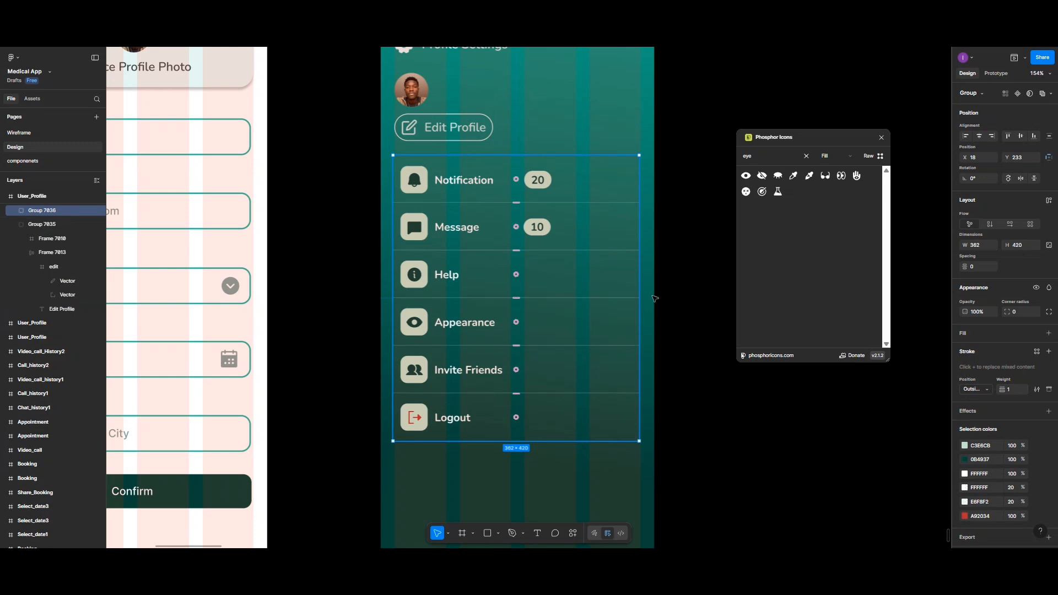
pyautogui.click(981, 139)
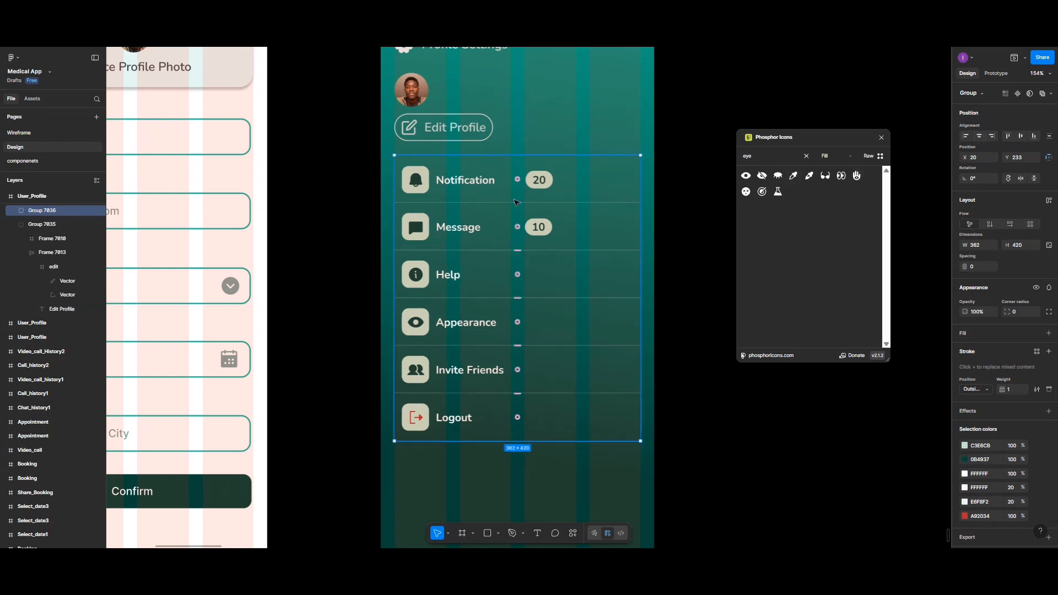
# - Set the vertical spacing between the photo and Edit Profile group and the menu group to 30
pyautogui.scroll(2, 453, 191)
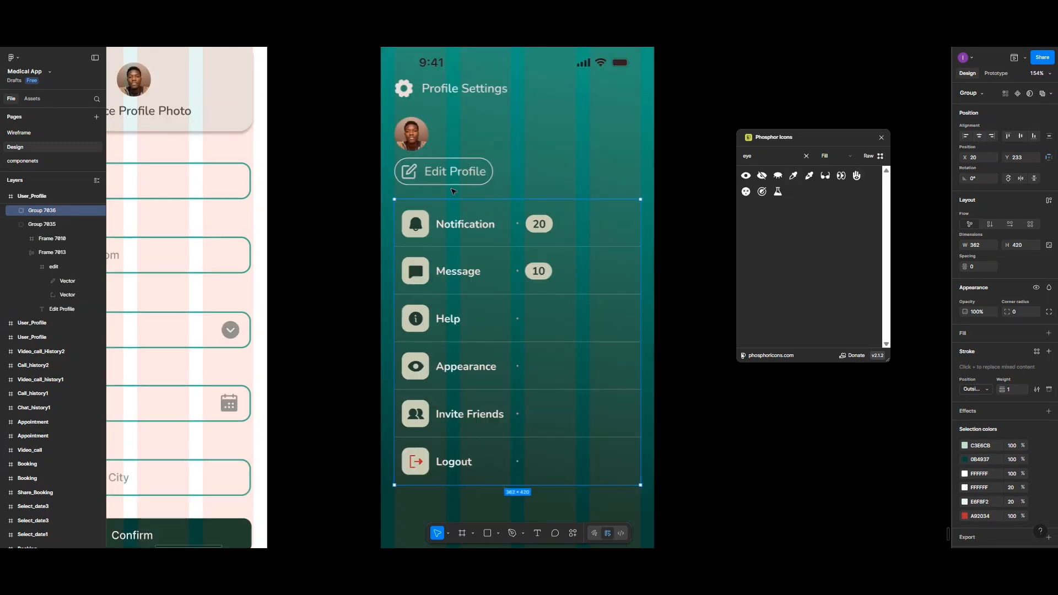
pyautogui.keyDown('shift'); pyautogui.click(411, 140); pyautogui.keyUp('shift')
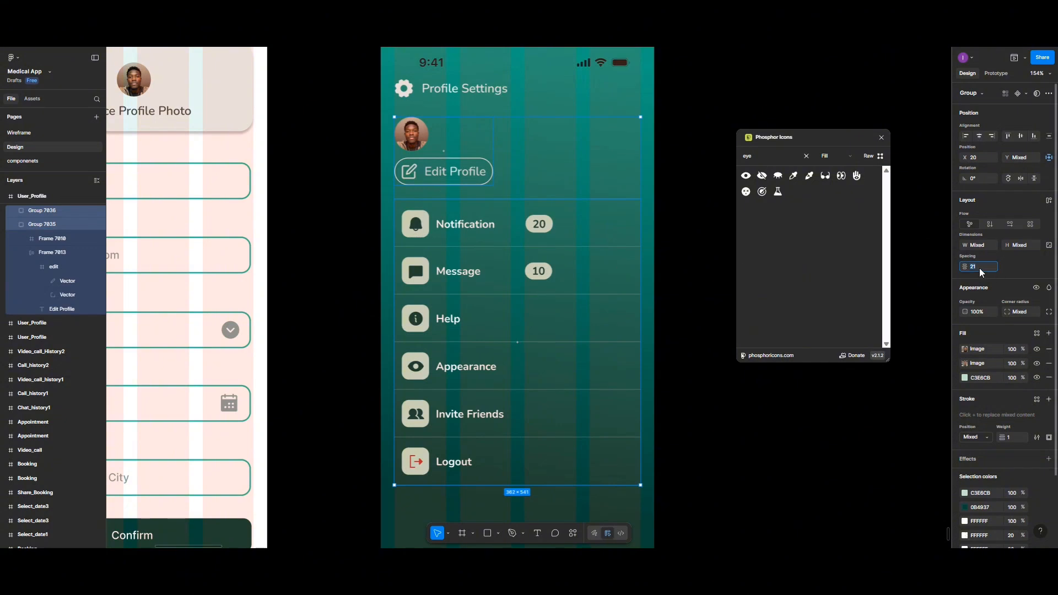
pyautogui.press('Return')
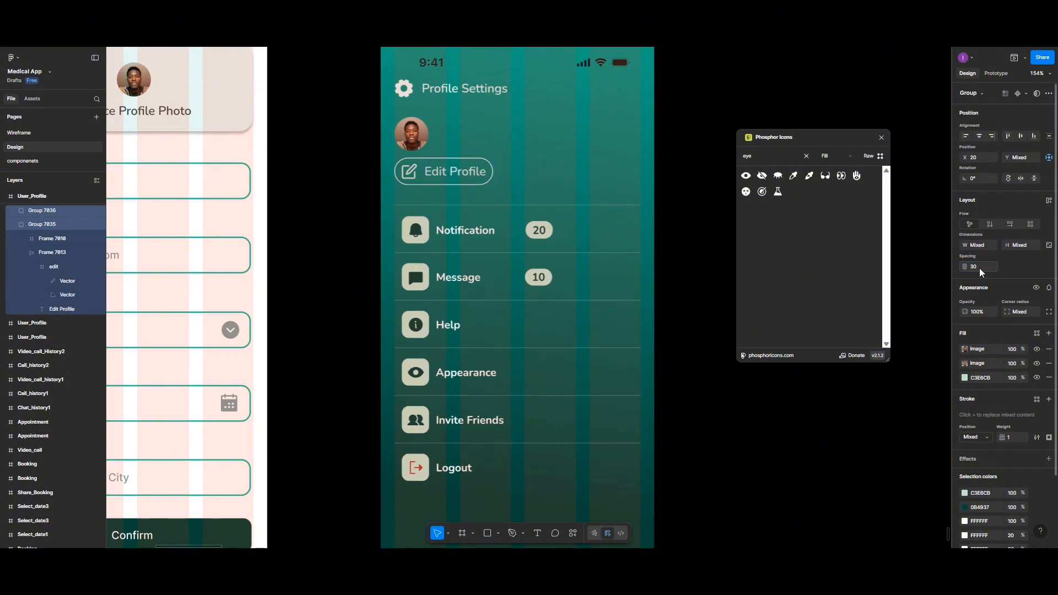
# - Preview the green User_Profile frame in a phone mockup
pyautogui.scroll(-3, 581, 210)
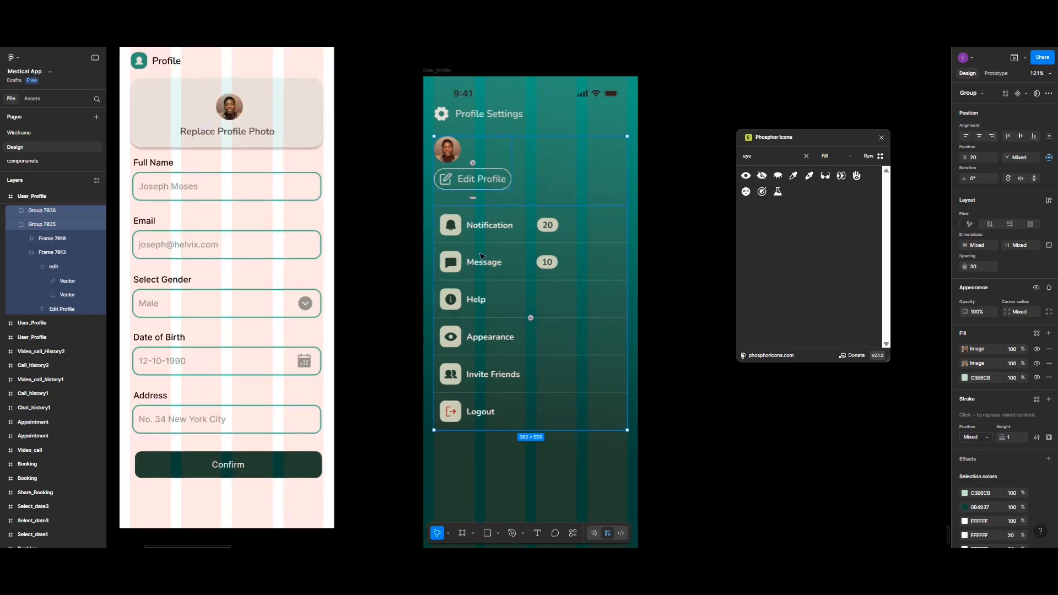
pyautogui.click(441, 72)
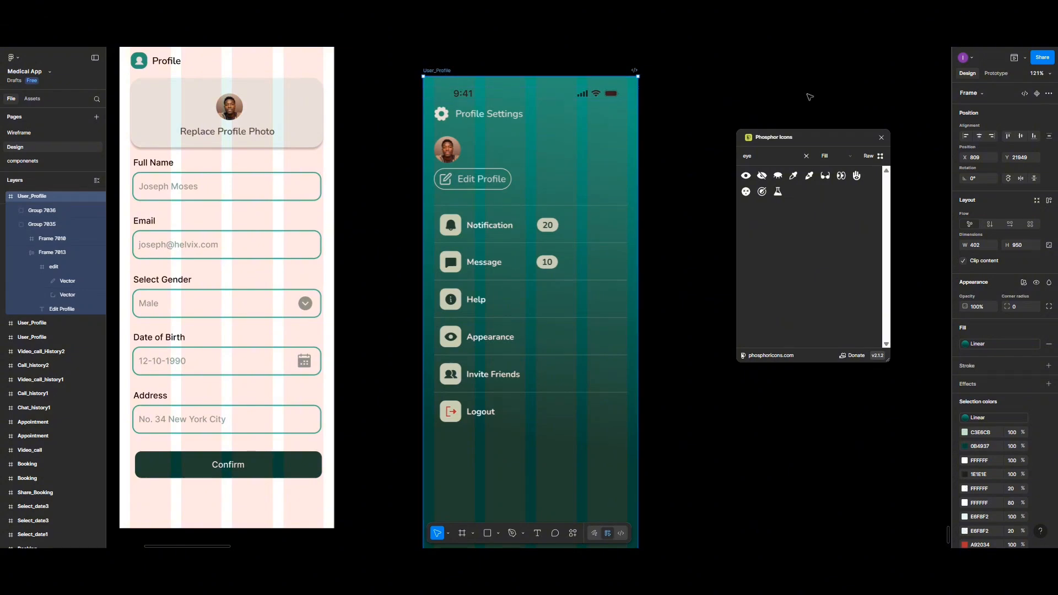
pyautogui.click(1015, 58)
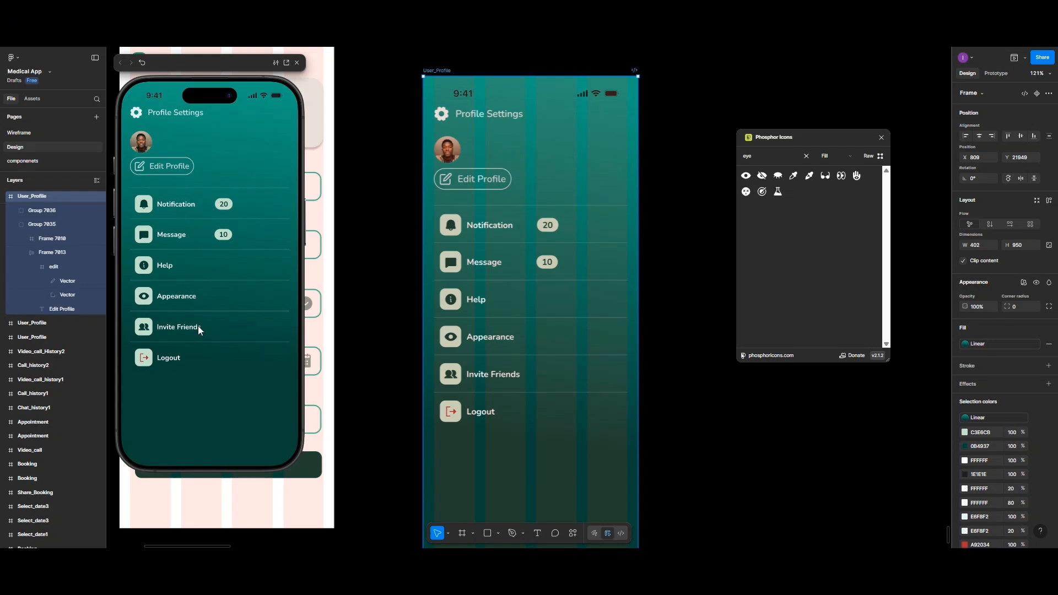
# - Move the header, photo and menu groups down together slightly to clear the status bar, and close the Phosphor Icons plugin
pyautogui.click(467, 114)
pyautogui.keyDown('shift'); pyautogui.click(460, 231); pyautogui.keyUp('shift')
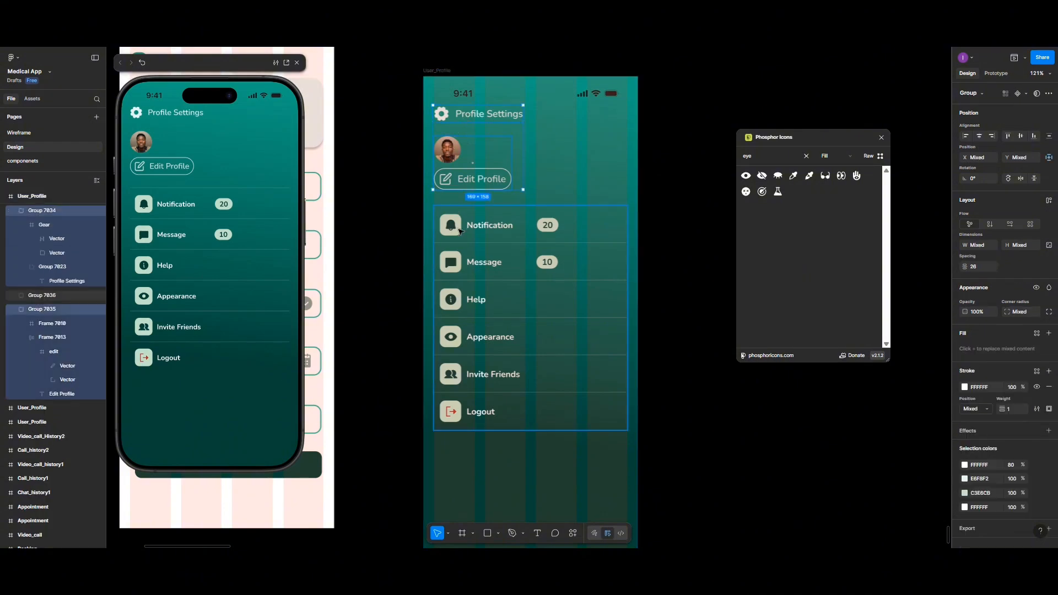
pyautogui.keyDown('shift'); pyautogui.click(460, 231); pyautogui.keyUp('shift')
pyautogui.moveTo(460, 232)
pyautogui.mouseDown()
pyautogui.moveTo(459, 254)
pyautogui.moveTo(459, 244)
pyautogui.mouseUp()
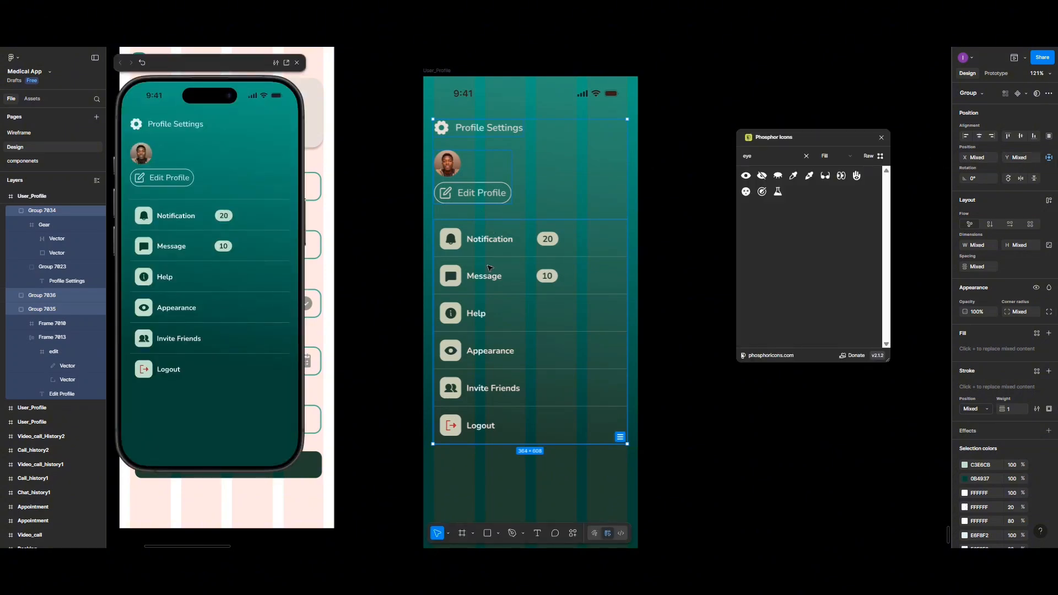
pyautogui.moveTo(490, 269); pyautogui.dragTo(488, 264)
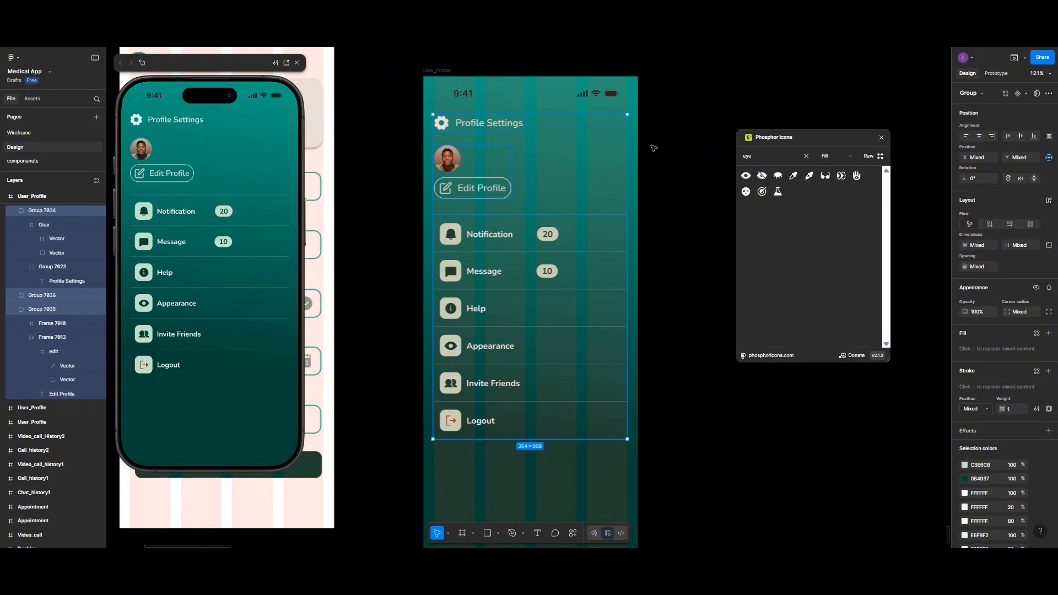
pyautogui.click(678, 131)
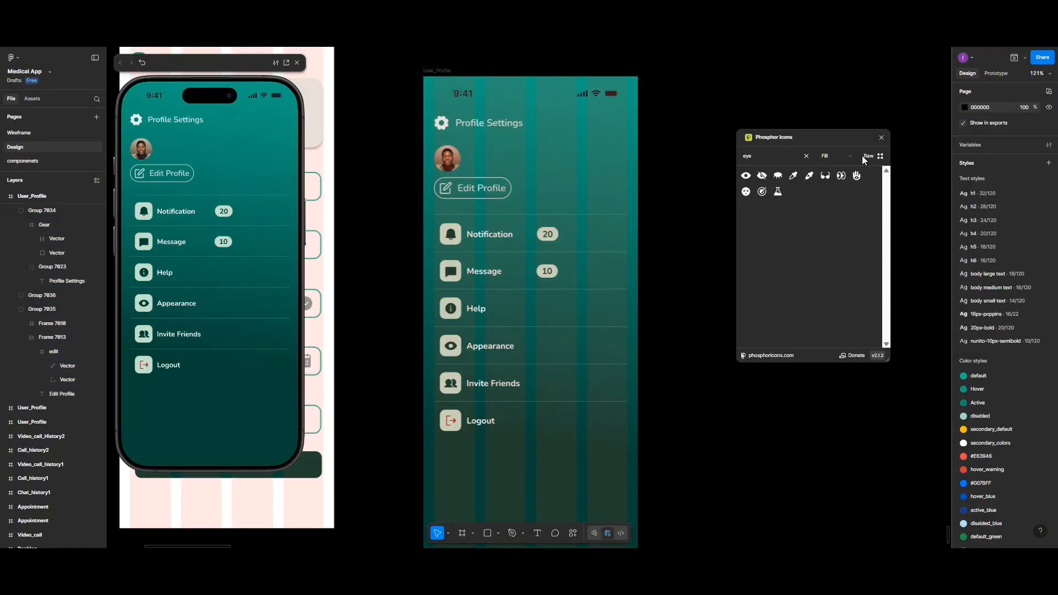
pyautogui.click(878, 137)
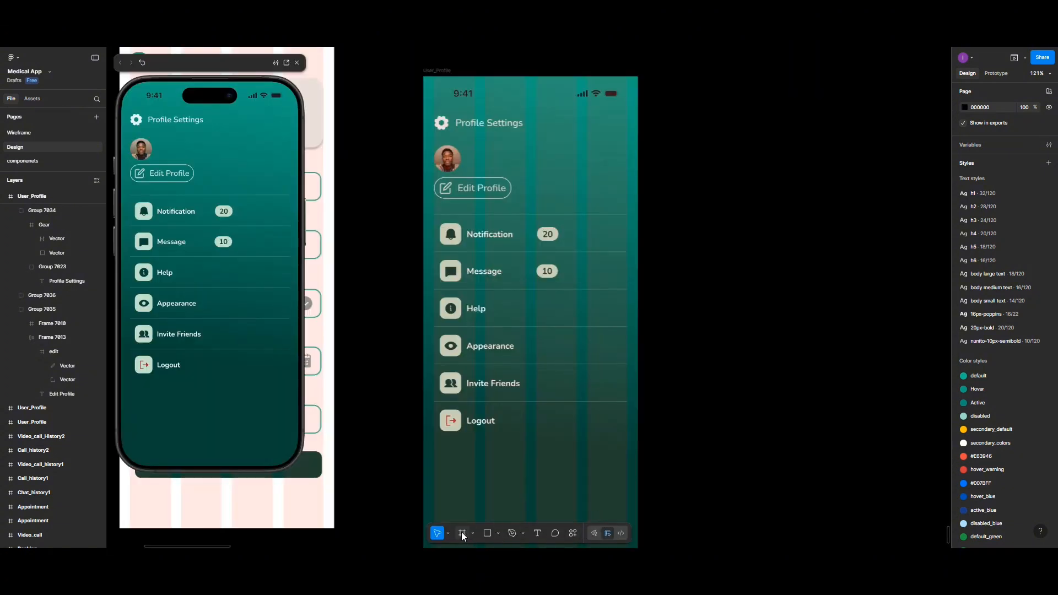
# - Draw a frame about 124 × 571 beside the green profile screen and place it against that screen's right edge
pyautogui.press('f')
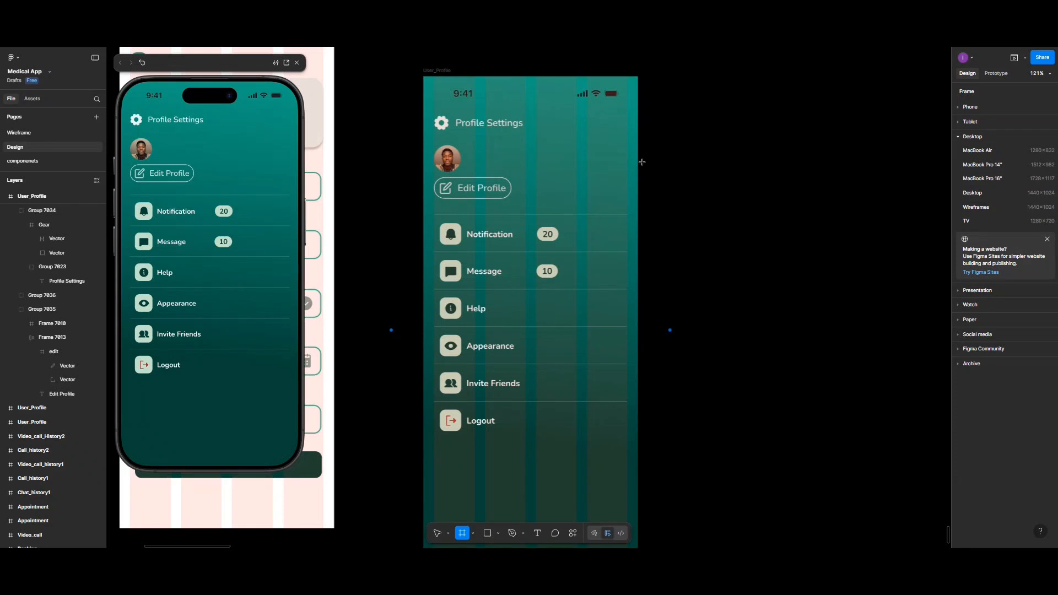
pyautogui.moveTo(642, 160)
pyautogui.mouseDown()
pyautogui.moveTo(646, 475)
pyautogui.moveTo(709, 466)
pyautogui.mouseUp()
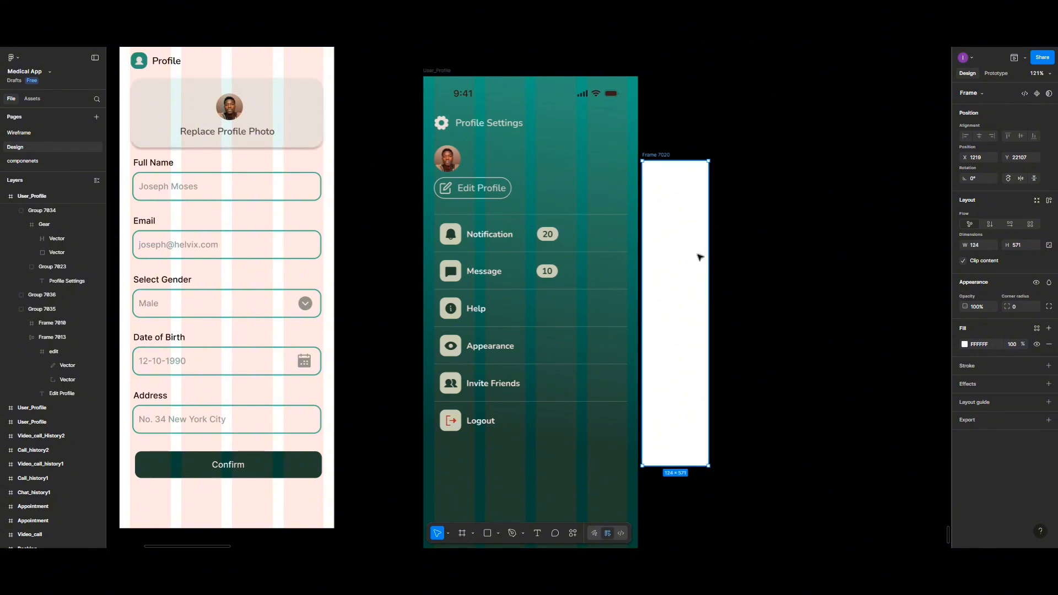
pyautogui.moveTo(683, 263); pyautogui.dragTo(655, 221)
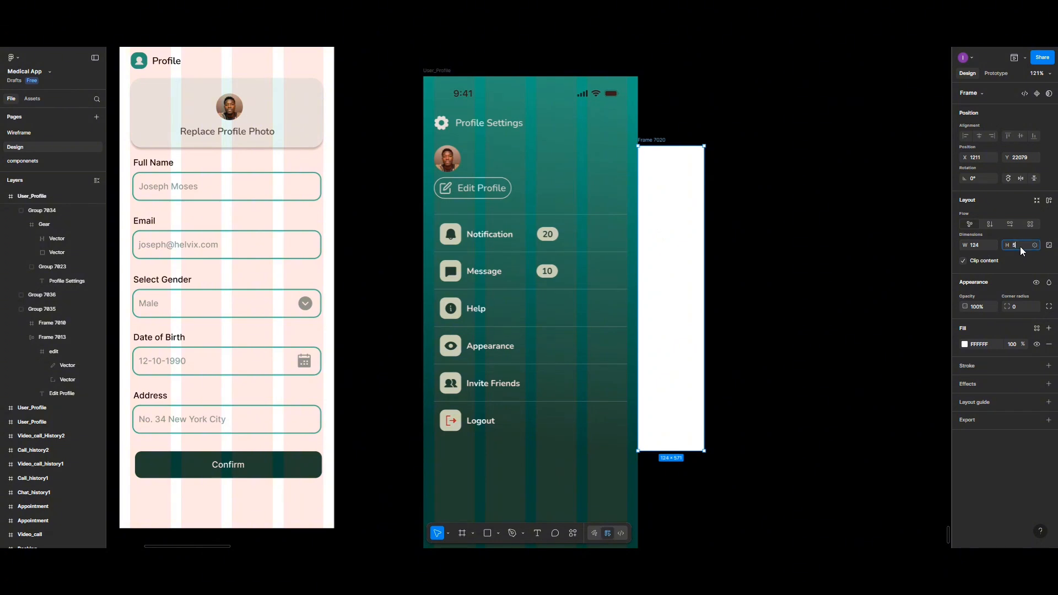
# - Resize the new white frame to 280 × 580 and set its corner radius to 25
pyautogui.press('Return')
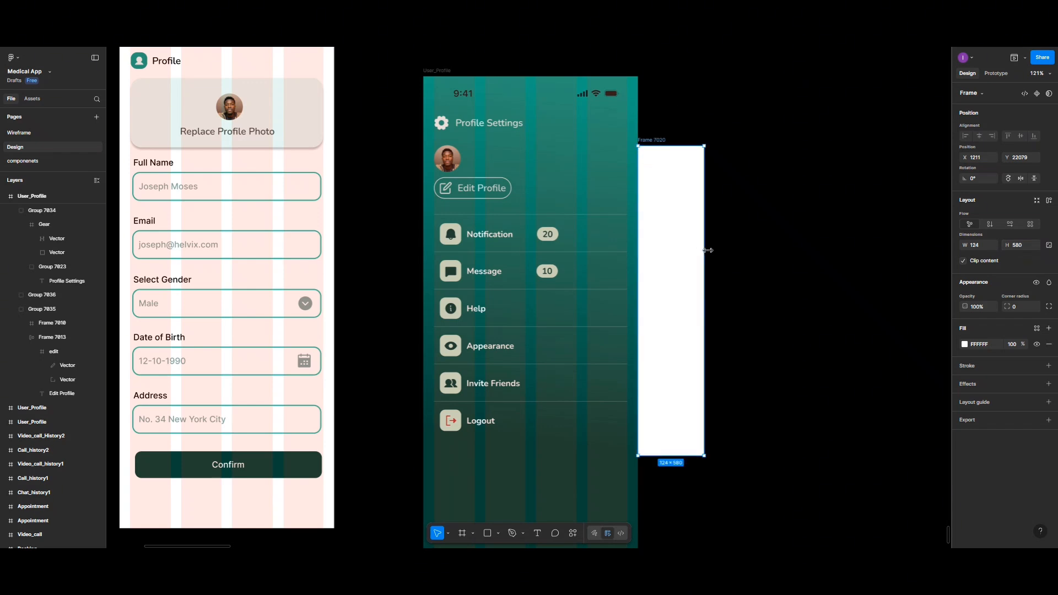
pyautogui.moveTo(707, 250); pyautogui.dragTo(786, 249)
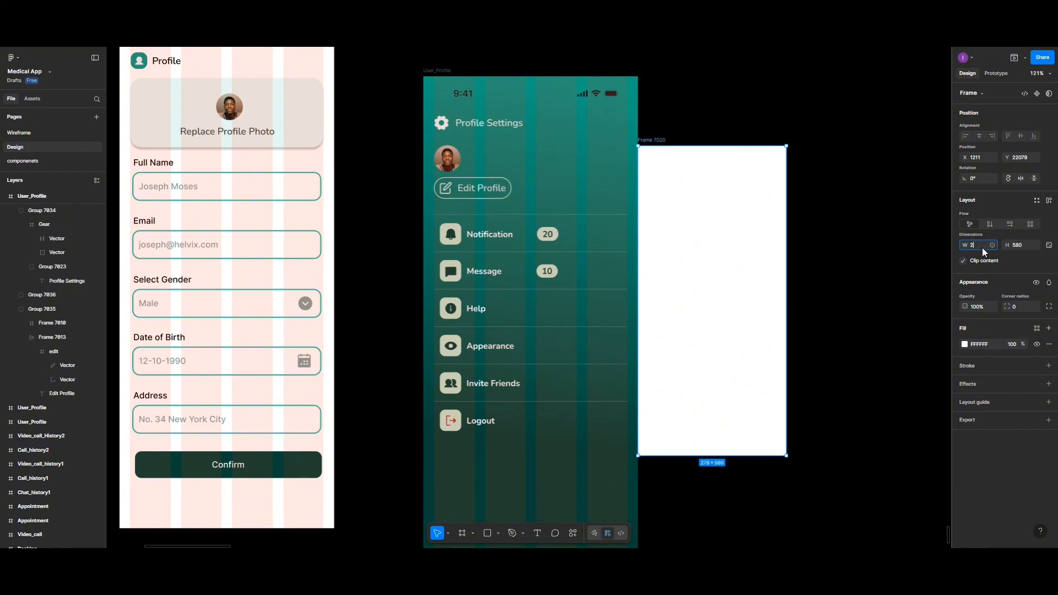
pyautogui.click(982, 247)
pyautogui.write('280')
pyautogui.press('Return')
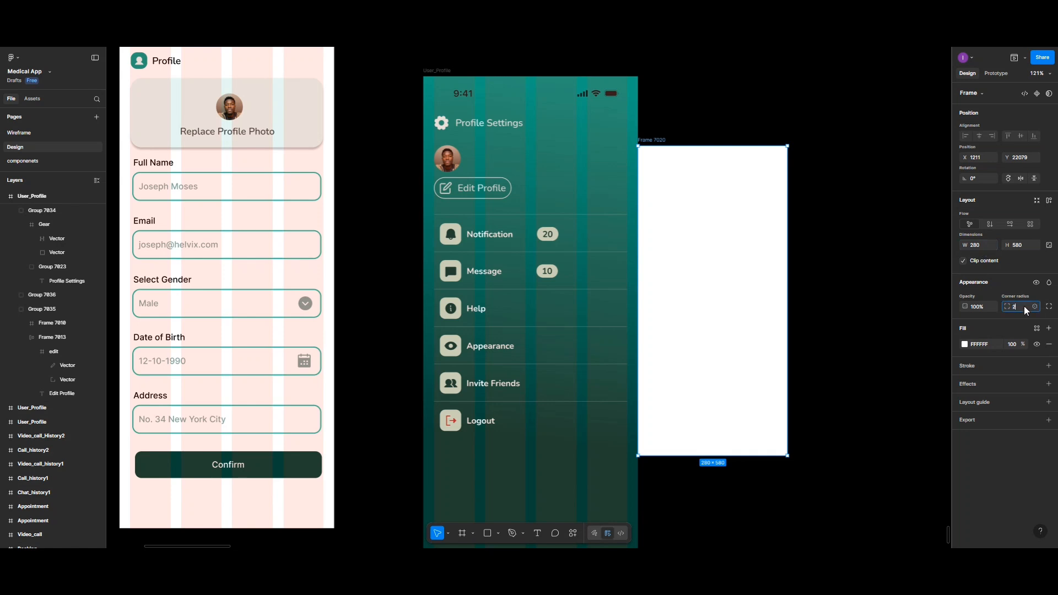
pyautogui.press('Return')
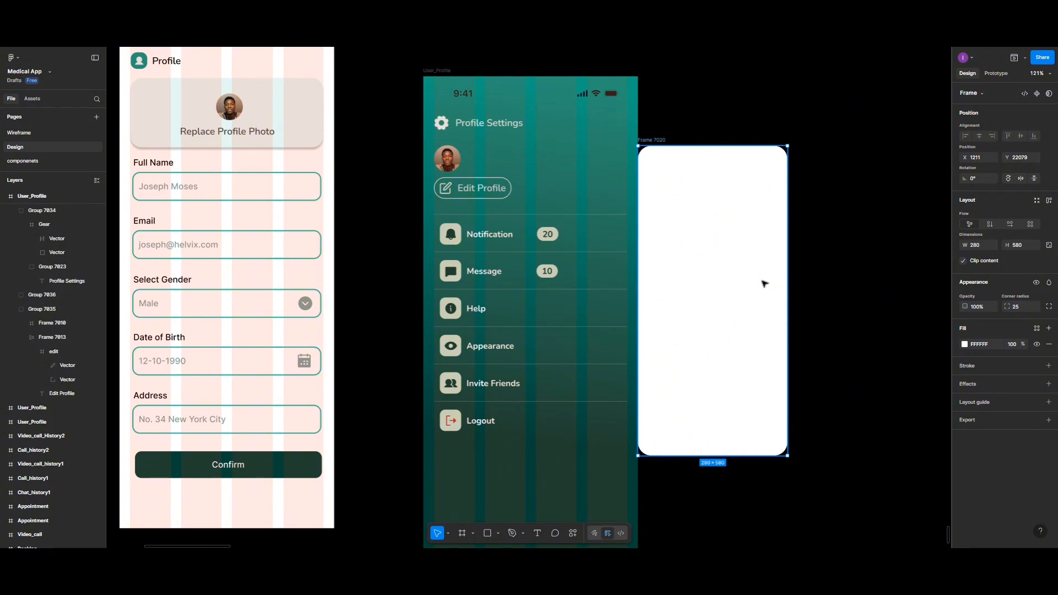
# - Add a drop shadow to the white frame and place the filled XCircle icon from Phosphor Icons in its upper-left corner
pyautogui.click(1048, 385)
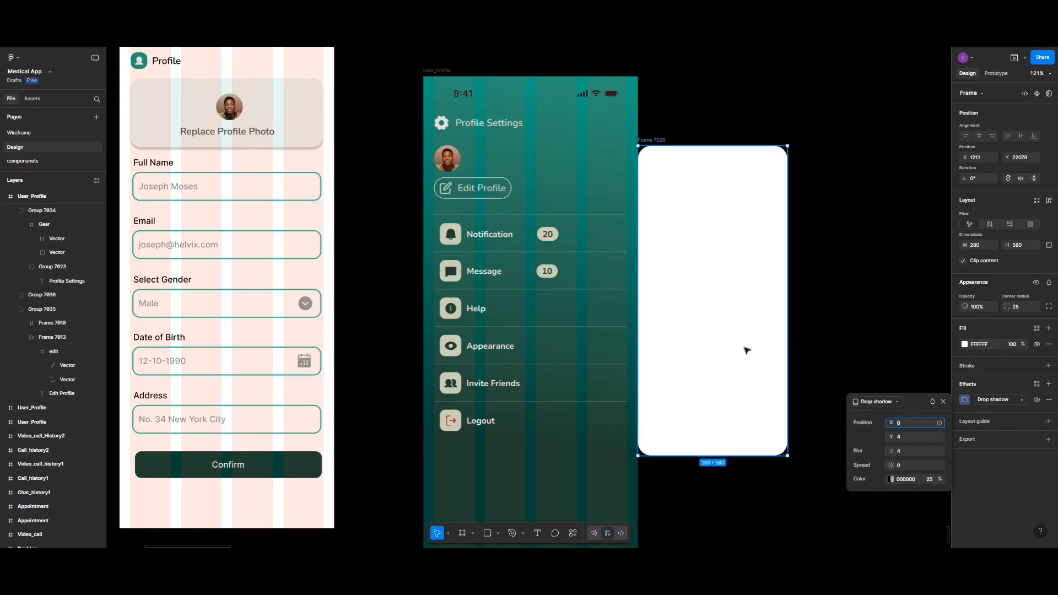
pyautogui.rightClick(702, 322)
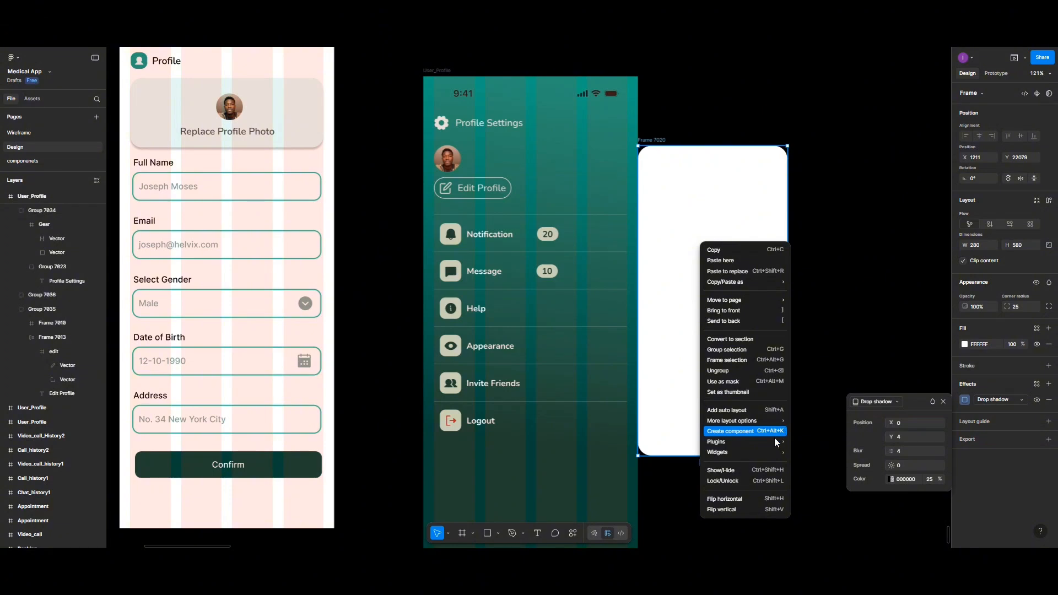
pyautogui.moveTo(773, 442)
pyautogui.click(830, 335)
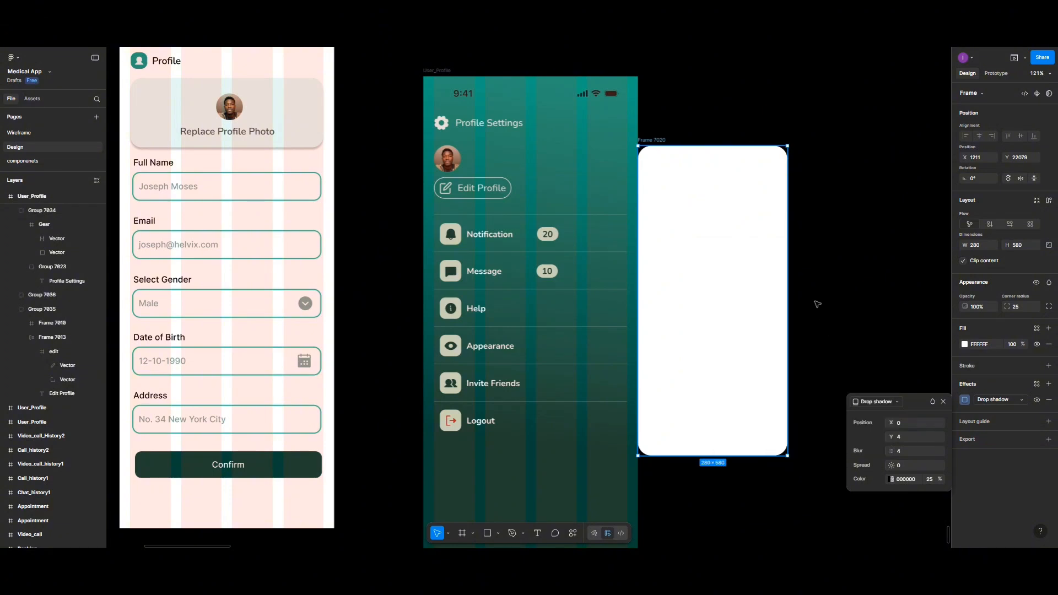
pyautogui.click(770, 155)
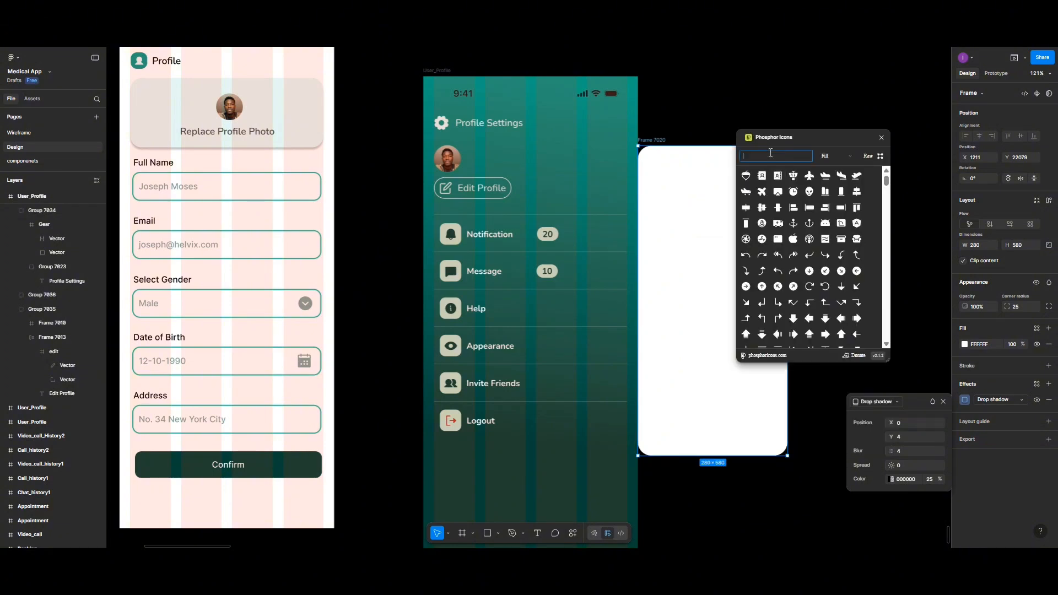
pyautogui.write('close')
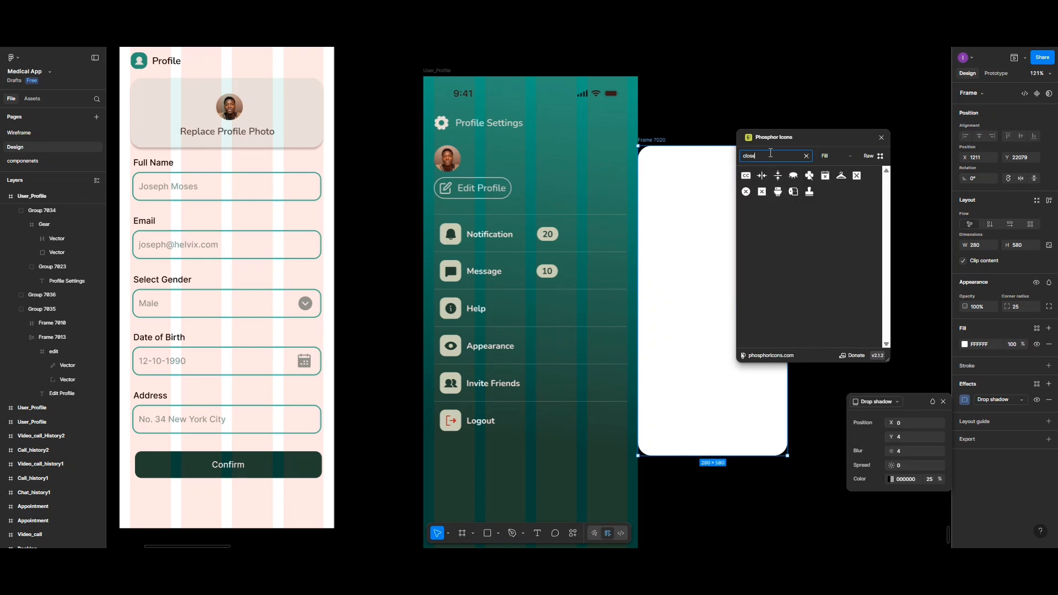
pyautogui.click(746, 191)
pyautogui.moveTo(709, 300); pyautogui.dragTo(654, 165)
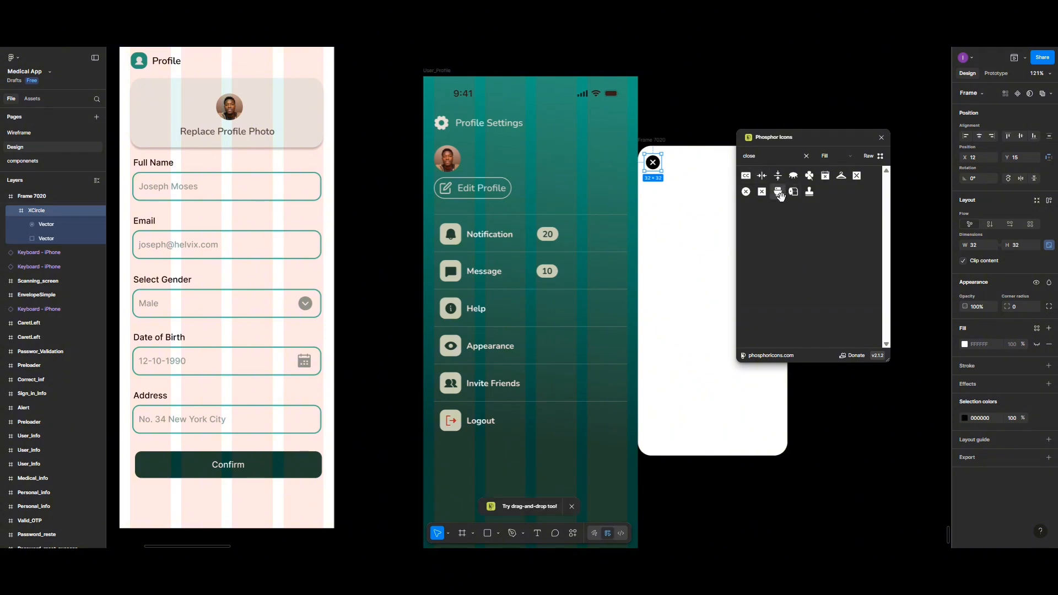
pyautogui.click(881, 138)
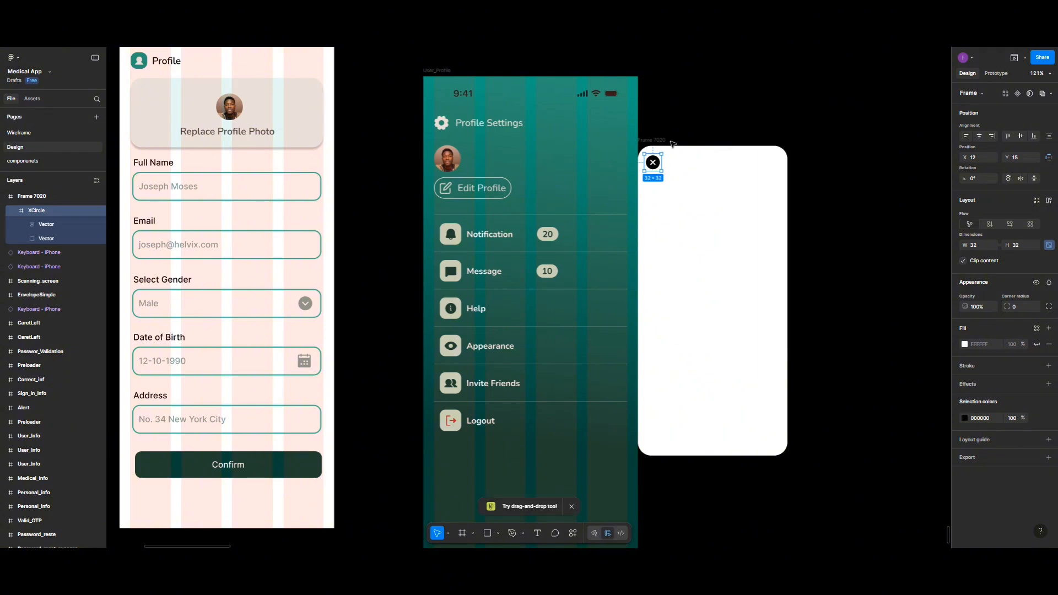
# - Rename the white frame beside the profile screen as Side_frame
pyautogui.click(702, 165)
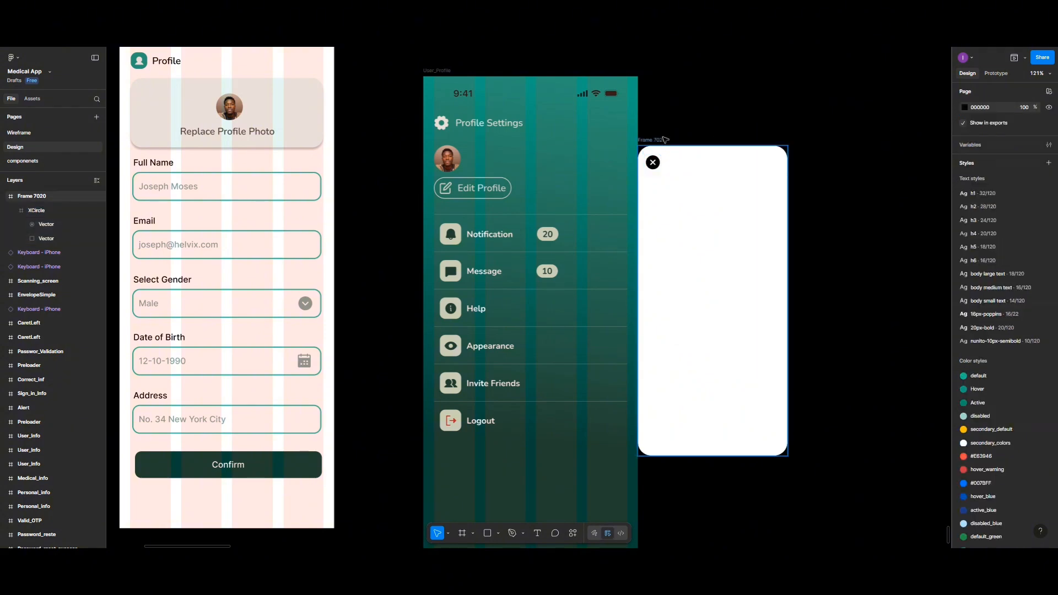
pyautogui.click(665, 139)
pyautogui.doubleClick(664, 139)
pyautogui.write('S')
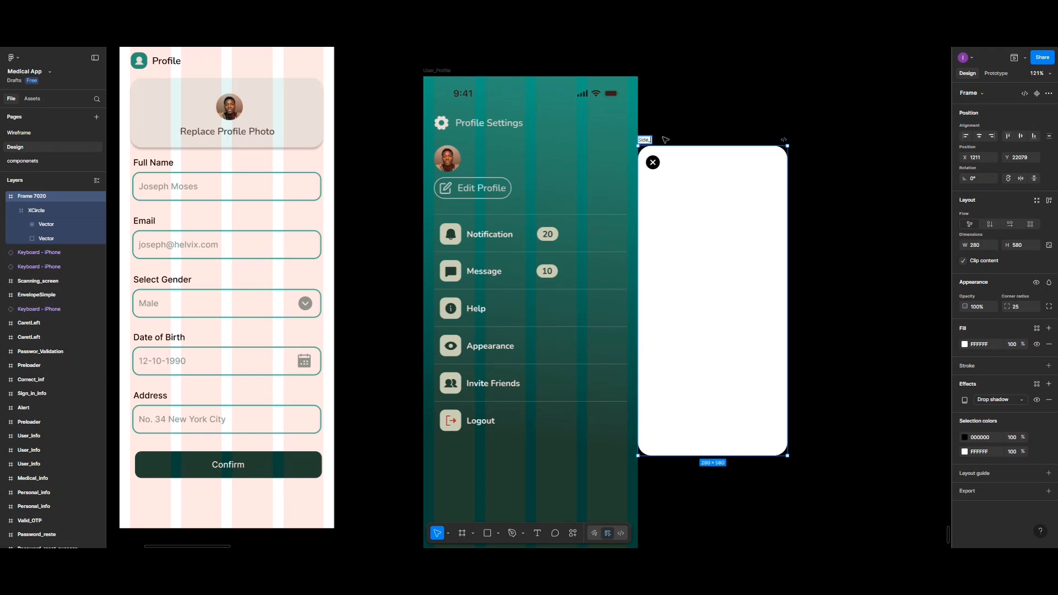
pyautogui.write('ide_frame')
# - Recolor the XCircle icon to the dark green 0B4937 from the page colors
pyautogui.click(653, 162)
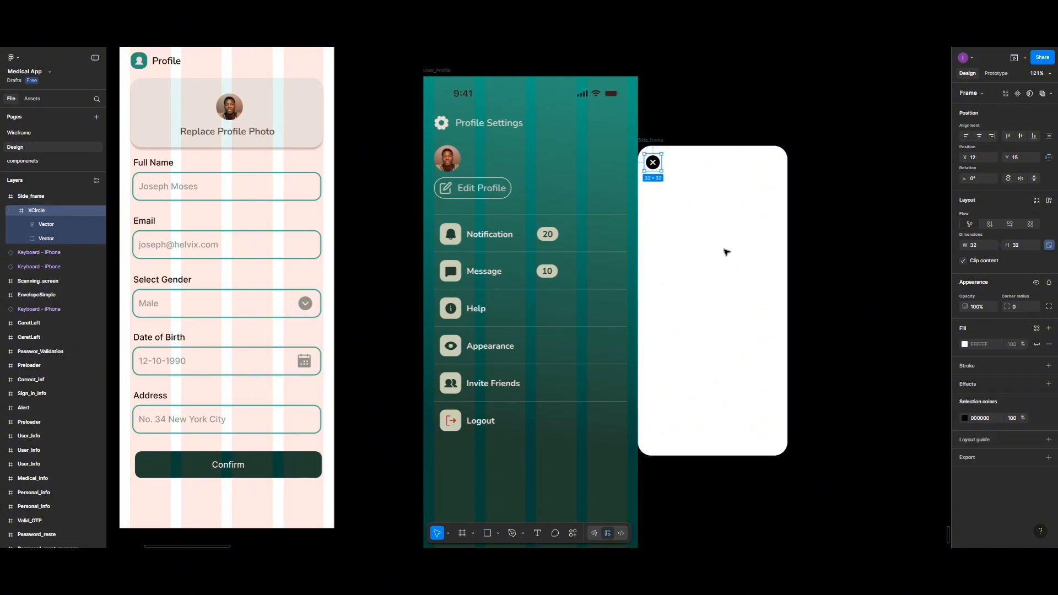
pyautogui.click(964, 418)
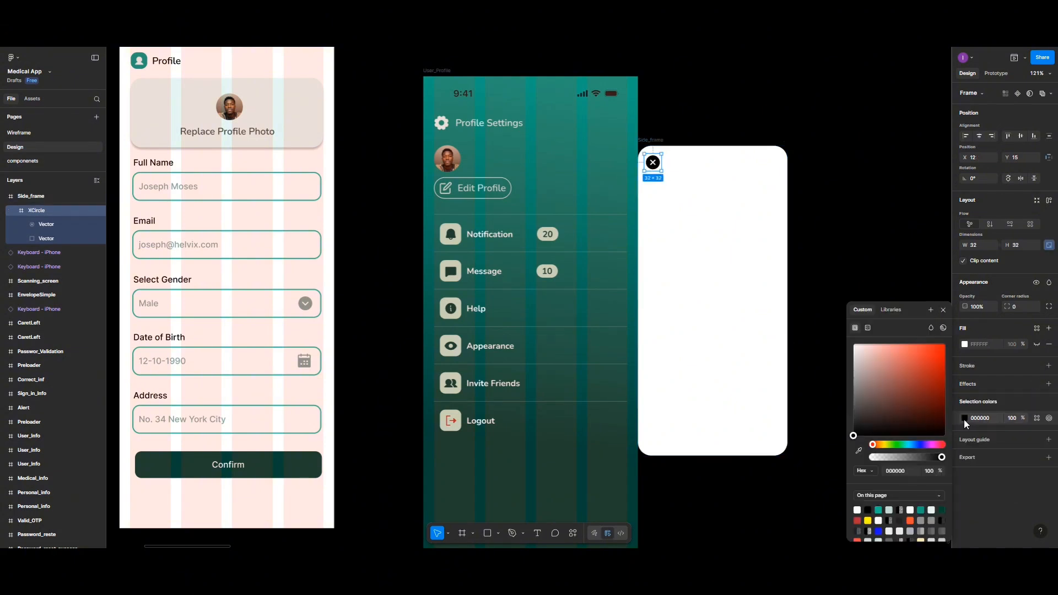
pyautogui.click(942, 509)
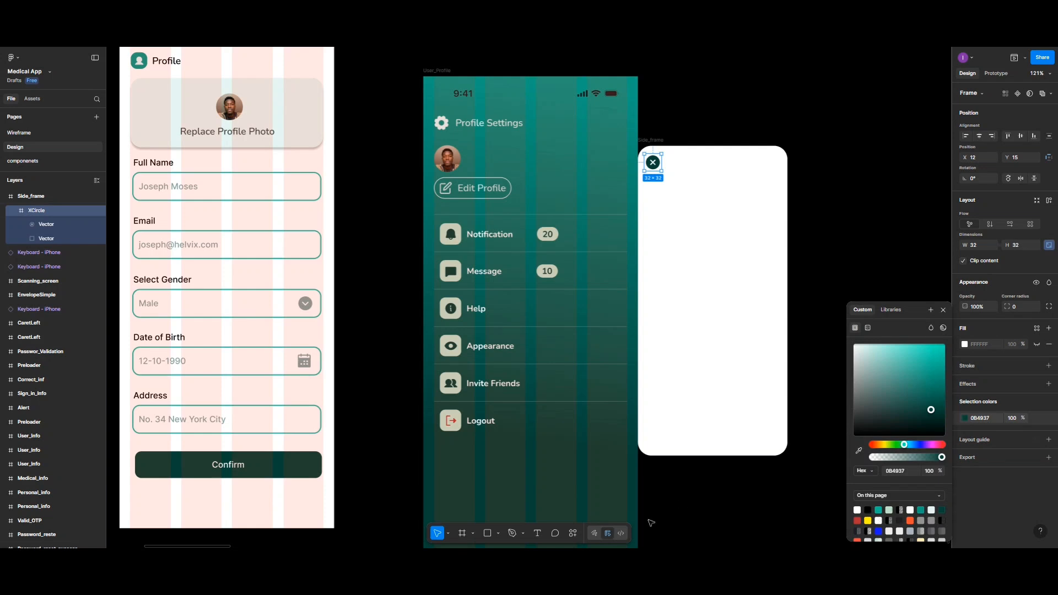
# - Add the text label "Close" in Side_frame below the XCircle icon
pyautogui.click(538, 535)
pyautogui.press('t')
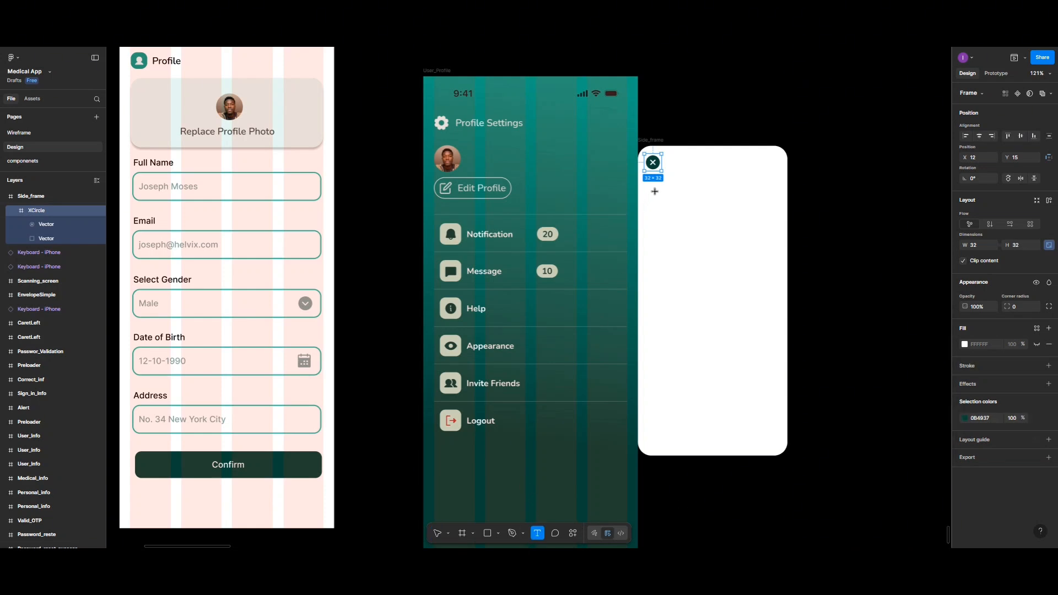
pyautogui.click(656, 193)
pyautogui.write('close')
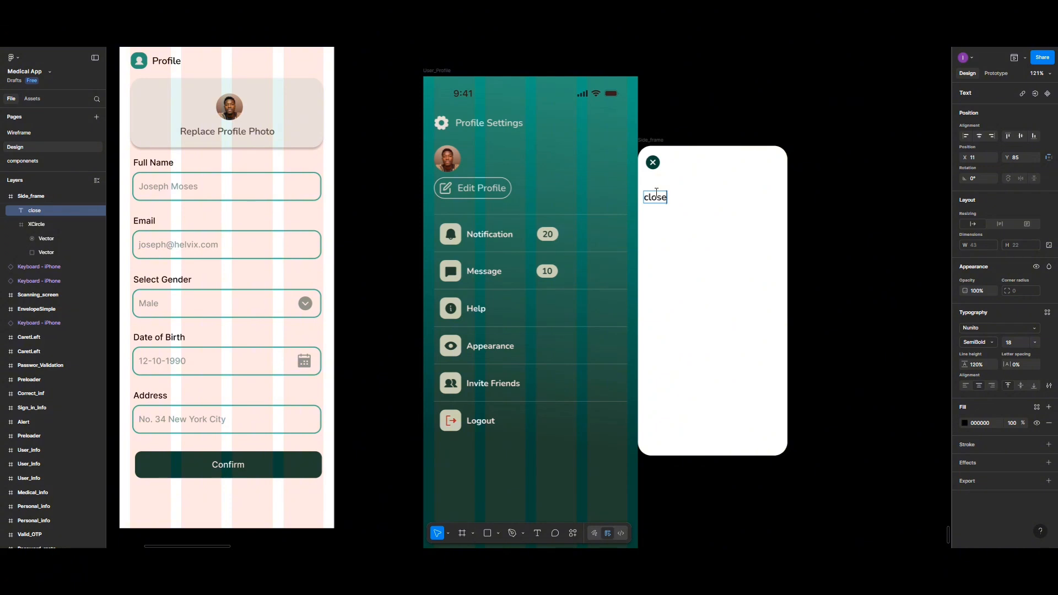
pyautogui.click(649, 195)
pyautogui.press('BackSpace')
pyautogui.write('C')
pyautogui.press('Escape')
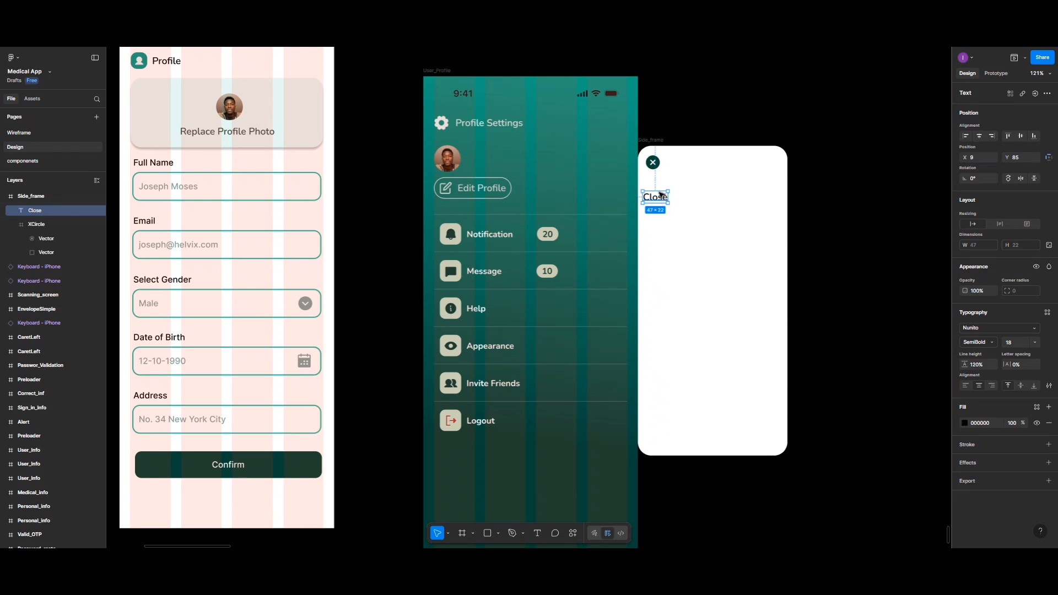
# - Move the Close label directly beneath the XCircle icon and center the two horizontally
pyautogui.moveTo(660, 194); pyautogui.dragTo(663, 180)
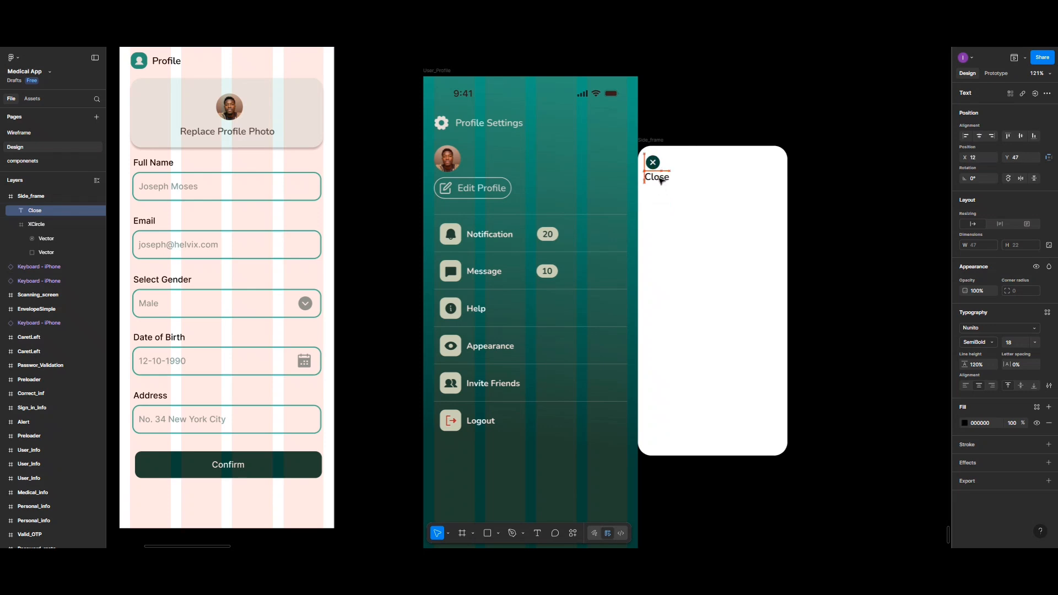
pyautogui.click(653, 169)
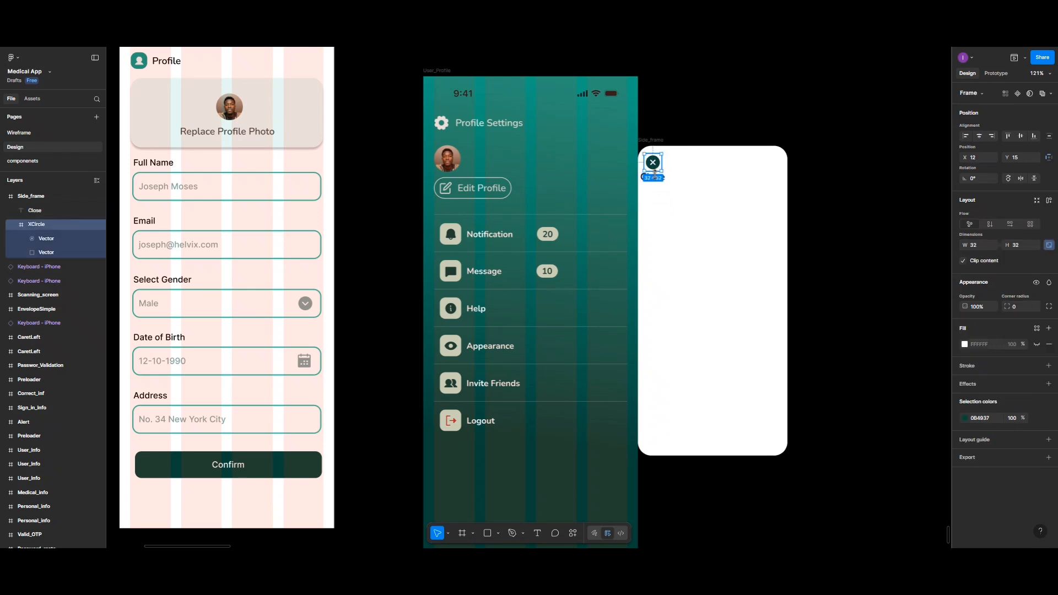
pyautogui.click(657, 180)
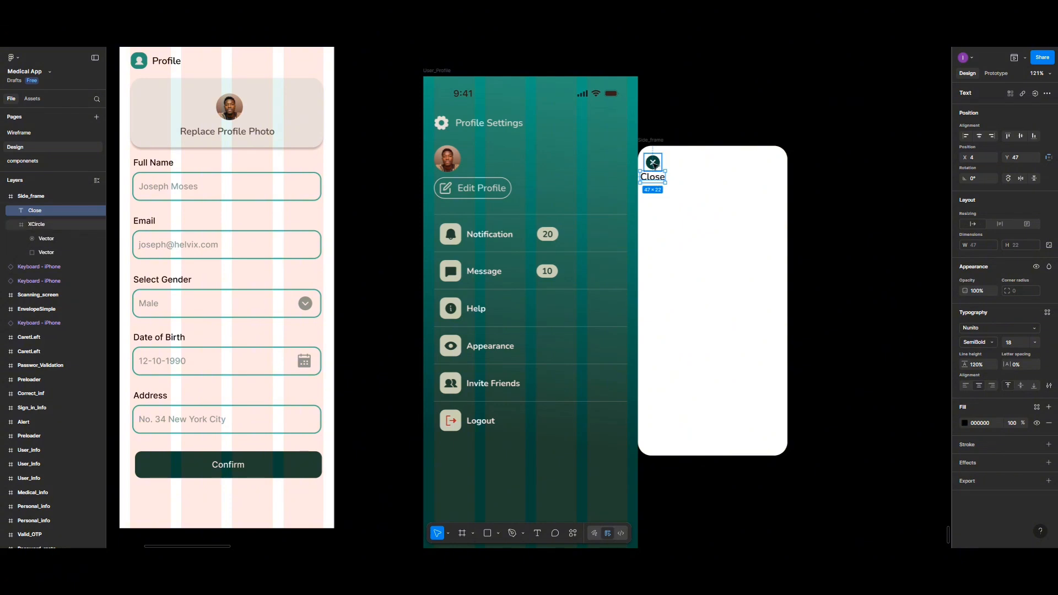
pyautogui.keyDown('shift'); pyautogui.click(653, 162); pyautogui.keyUp('shift')
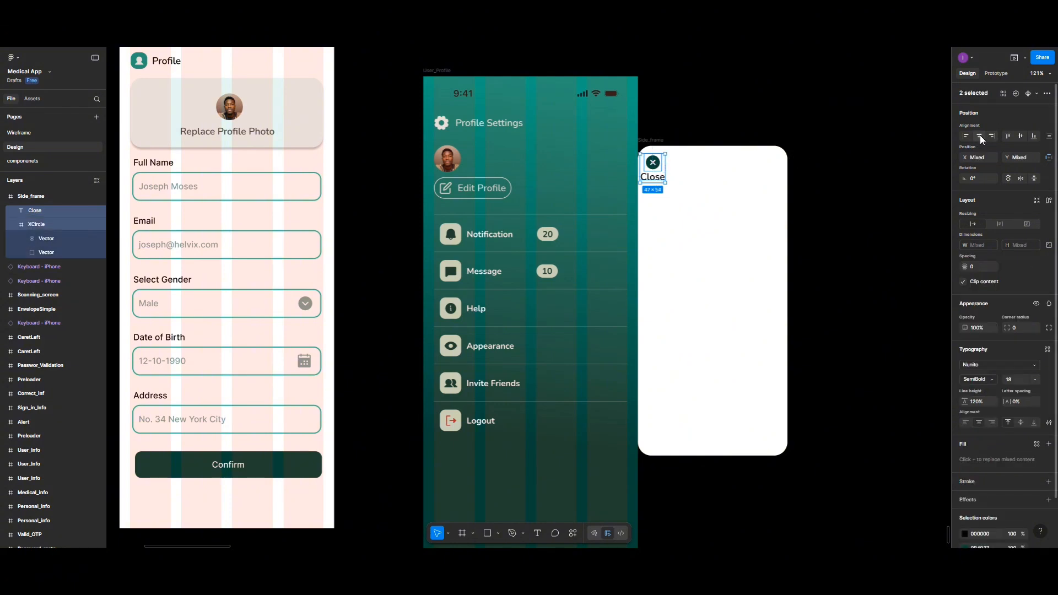
pyautogui.click(704, 191)
# - Resize the XCircle icon to 25 × 25
pyautogui.click(653, 163)
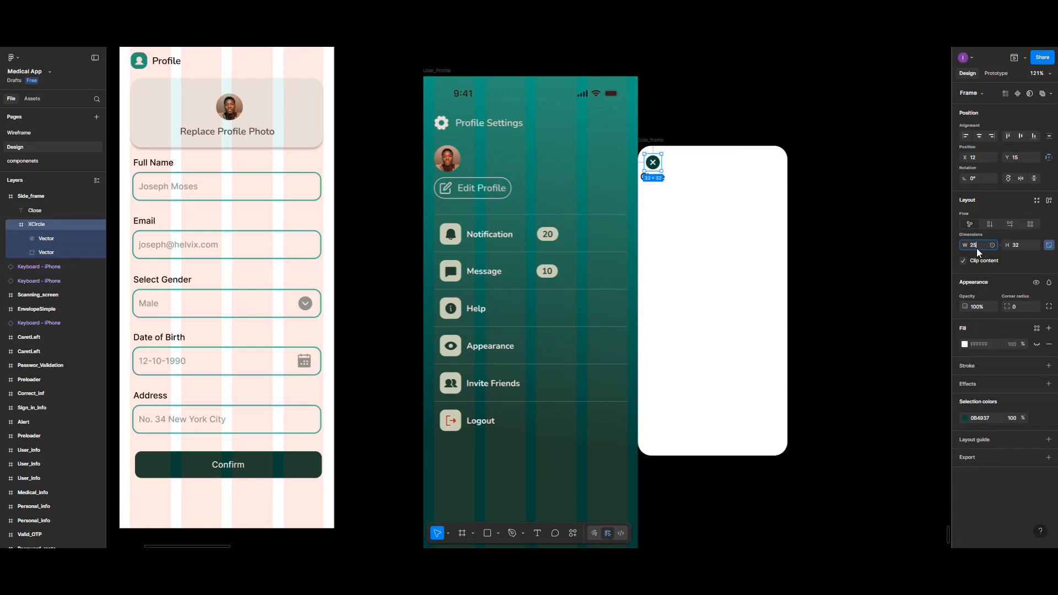
pyautogui.press('Return')
pyautogui.click(739, 215)
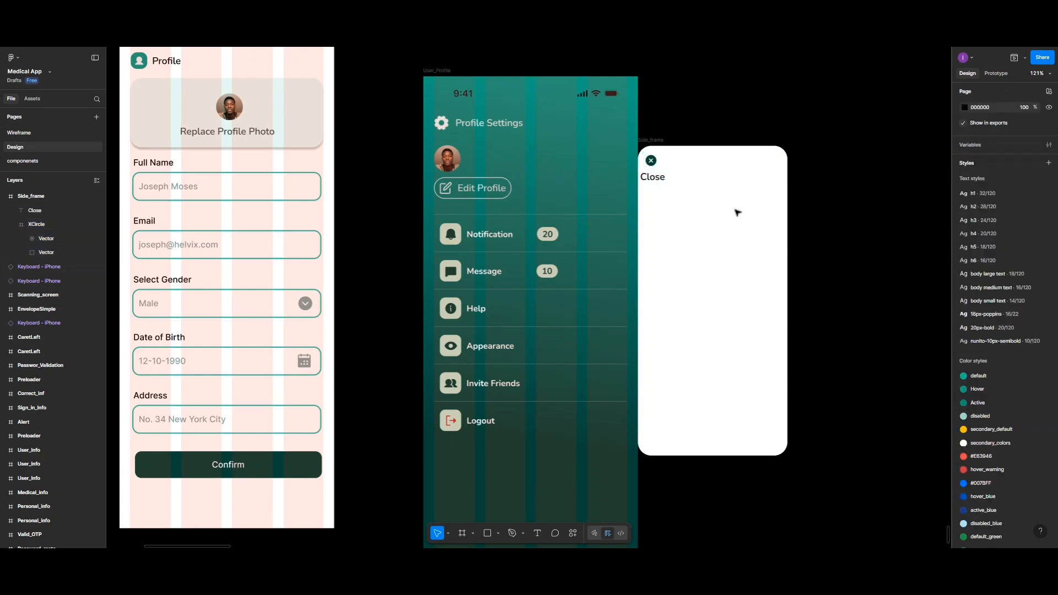
# - Center the Close label under the resized icon with a spacing of 5 and group the two
pyautogui.click(653, 165)
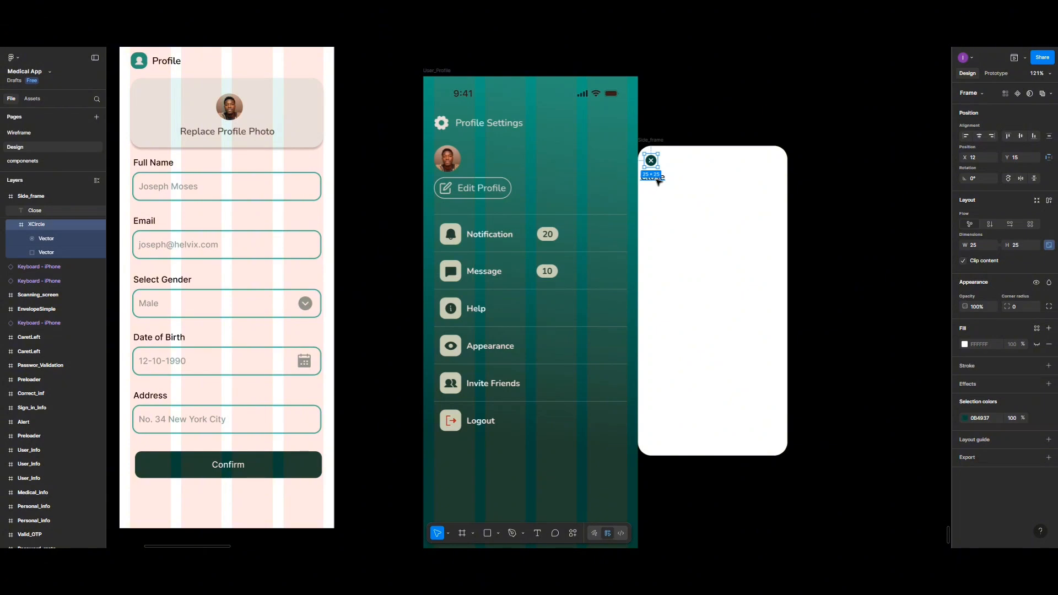
pyautogui.click(657, 180)
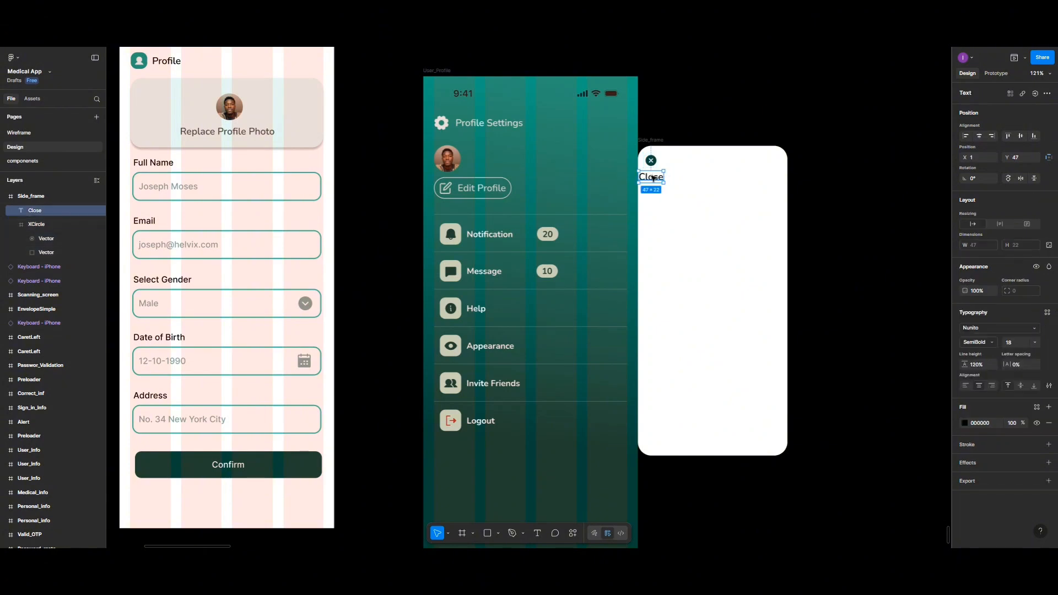
pyautogui.keyDown('shift'); pyautogui.click(651, 161); pyautogui.keyUp('shift')
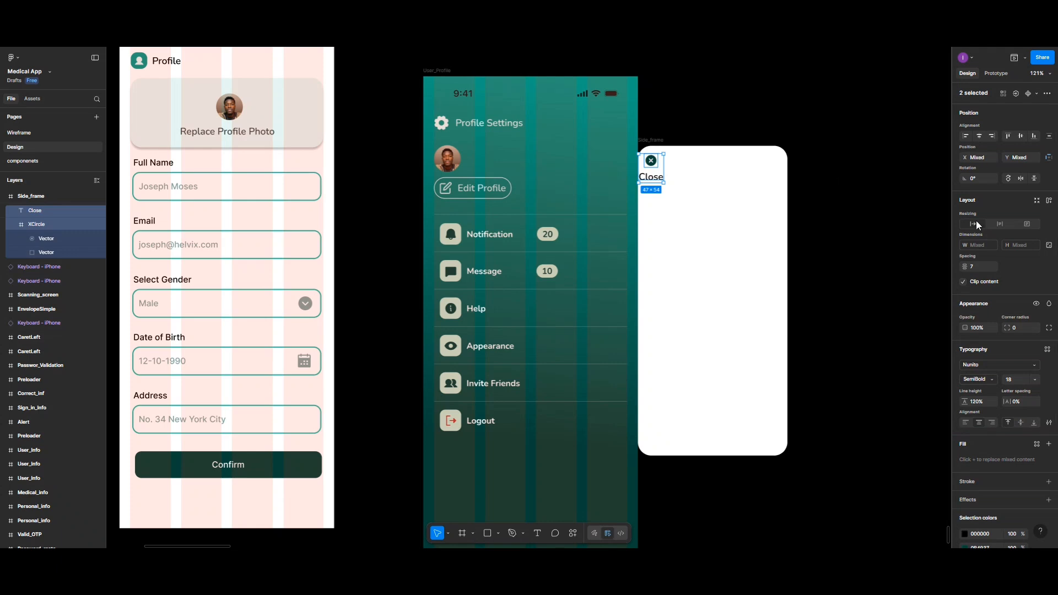
pyautogui.click(980, 267)
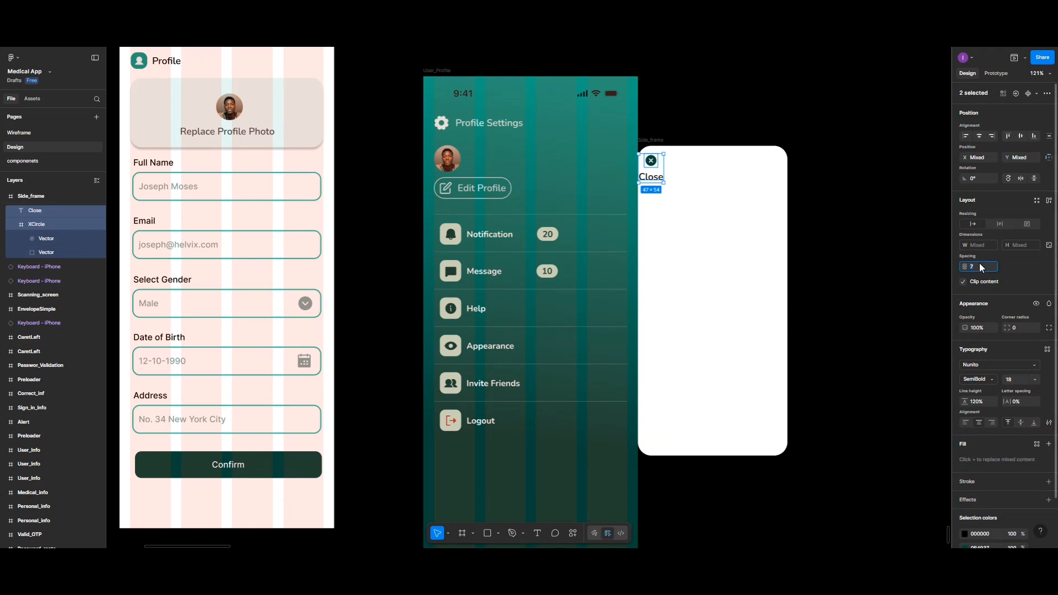
pyautogui.press('Return')
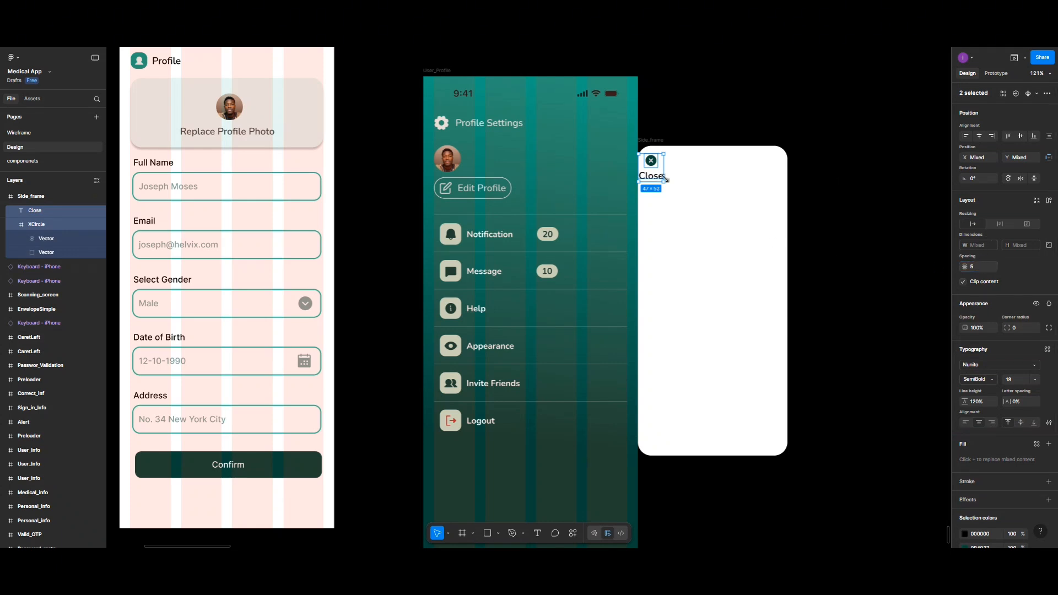
pyautogui.hotkey('ctrl', 'g')
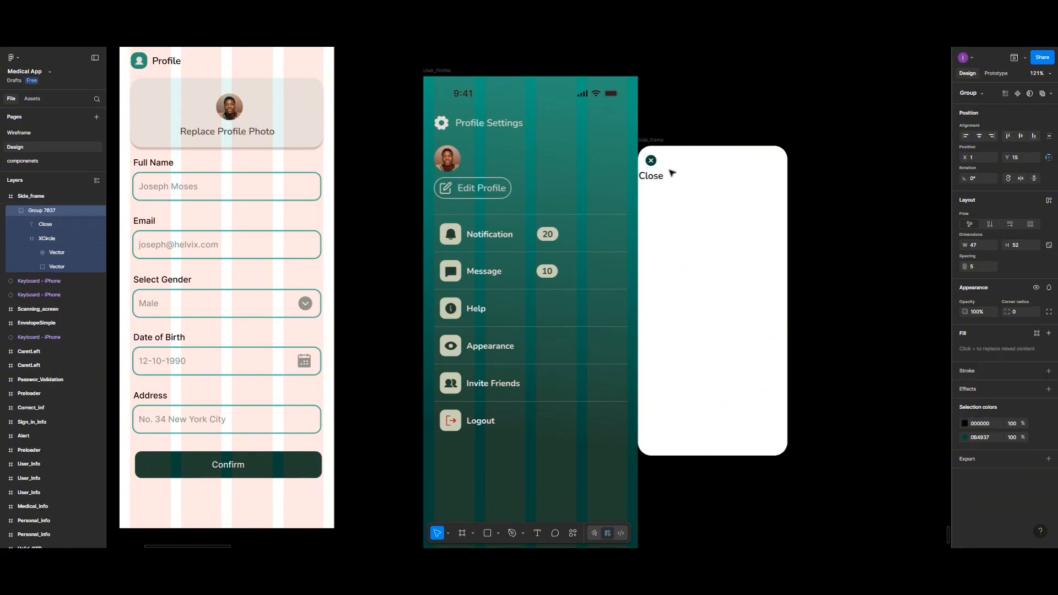
# - Apply the 4-column-count layout guide to Side_frame and shift the frame slightly away from the green profile screen
pyautogui.click(648, 147)
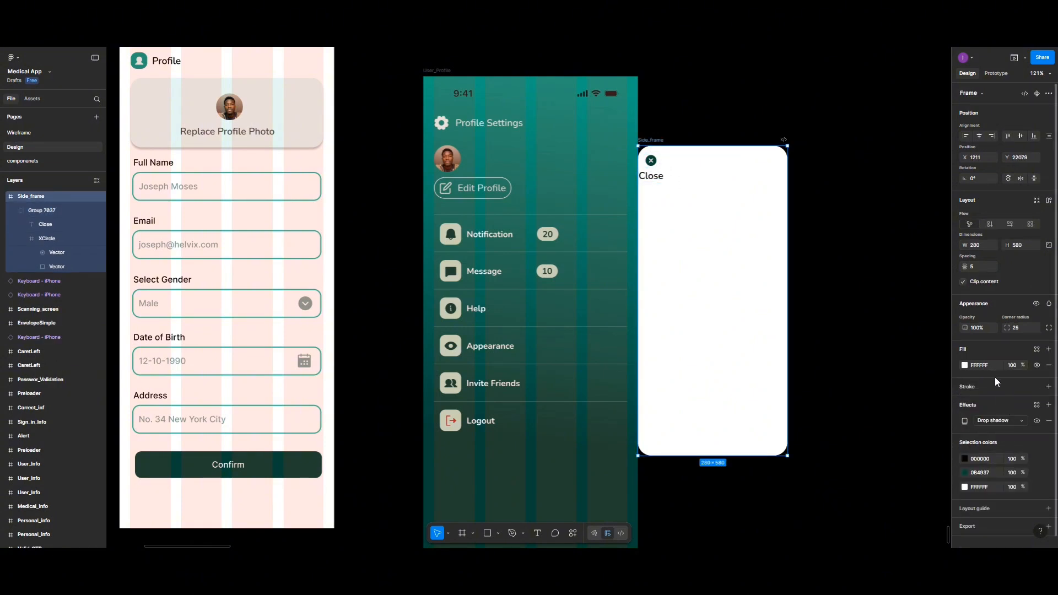
pyautogui.click(1038, 508)
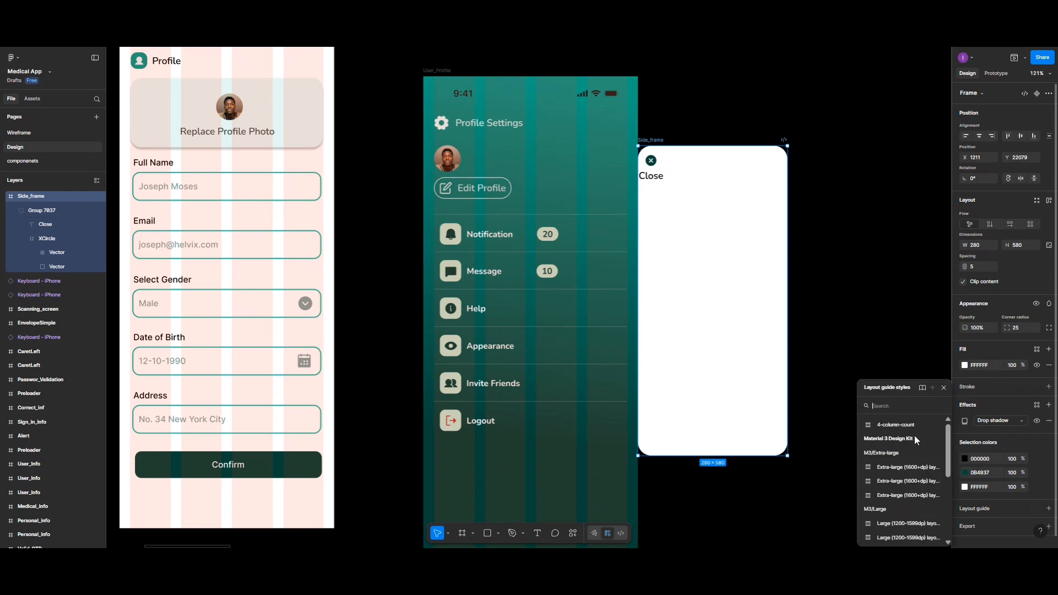
pyautogui.click(898, 432)
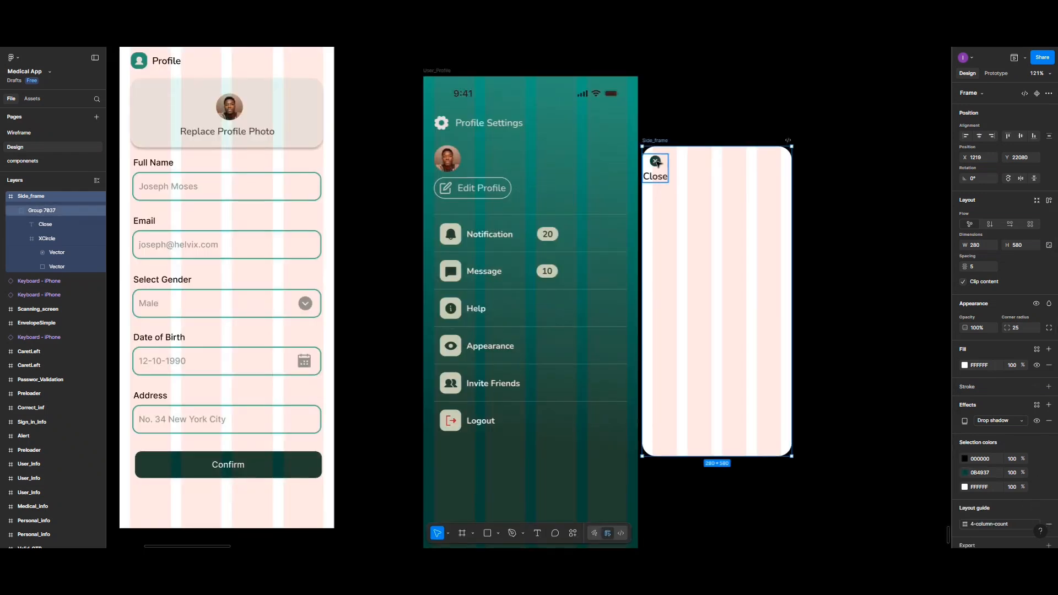
# - Move the Close icon-and-label group into the first guide column of Side_frame, at X 18
pyautogui.click(657, 163)
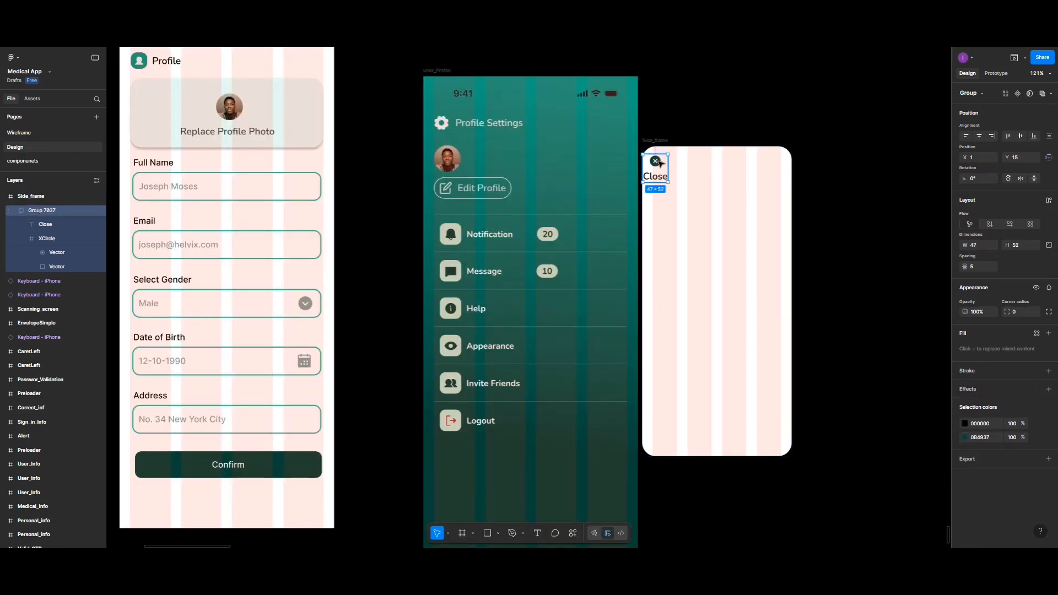
pyautogui.moveTo(659, 162); pyautogui.dragTo(666, 162)
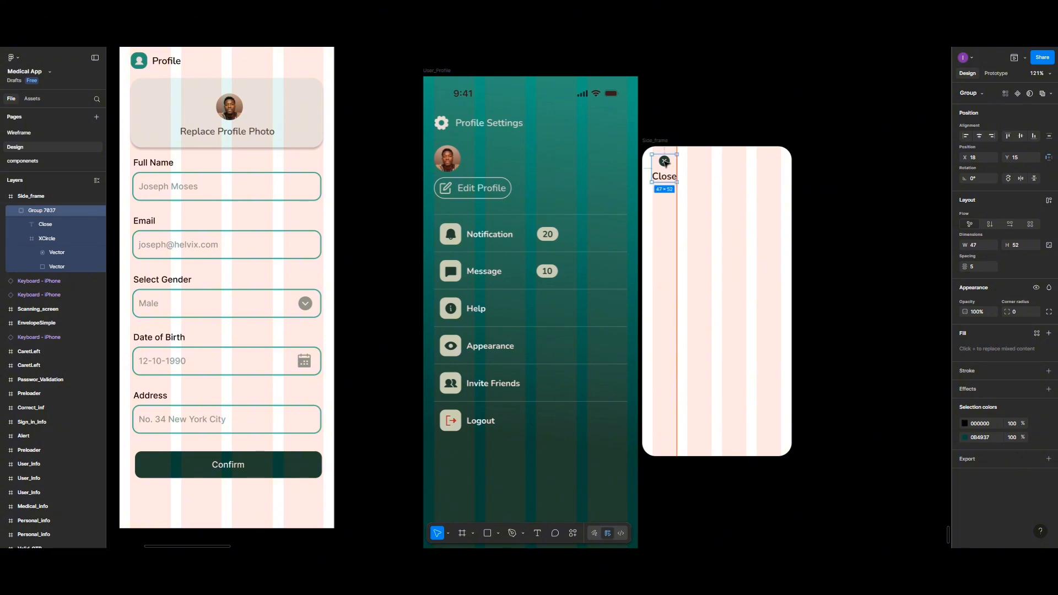
pyautogui.click(379, 241)
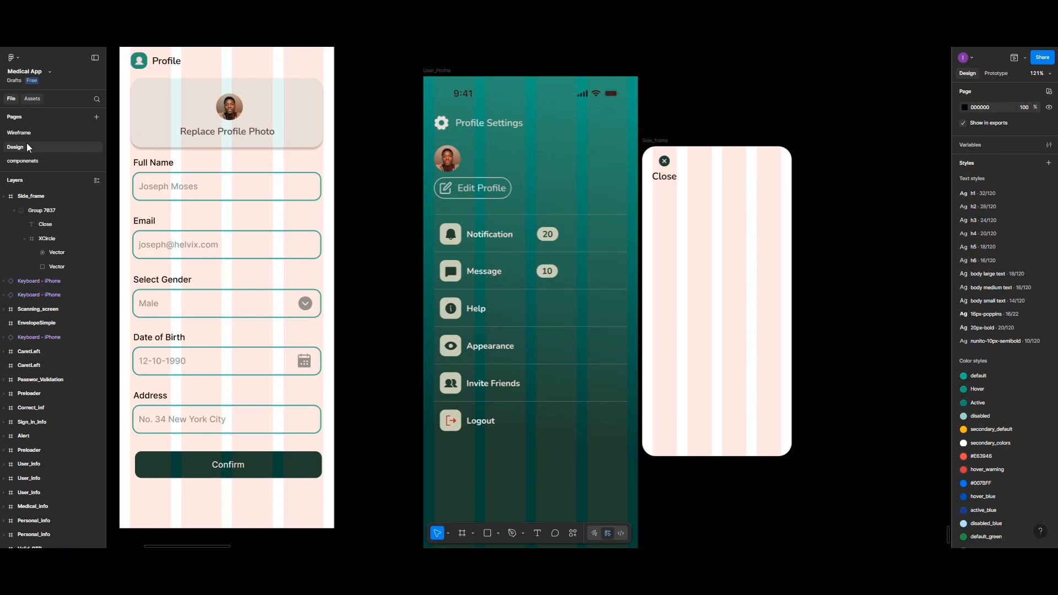
# - Insert a Nav_Menu instance from this file's componenets library and place it at the bottom of Side_frame
pyautogui.hotkey('shift', 'i')
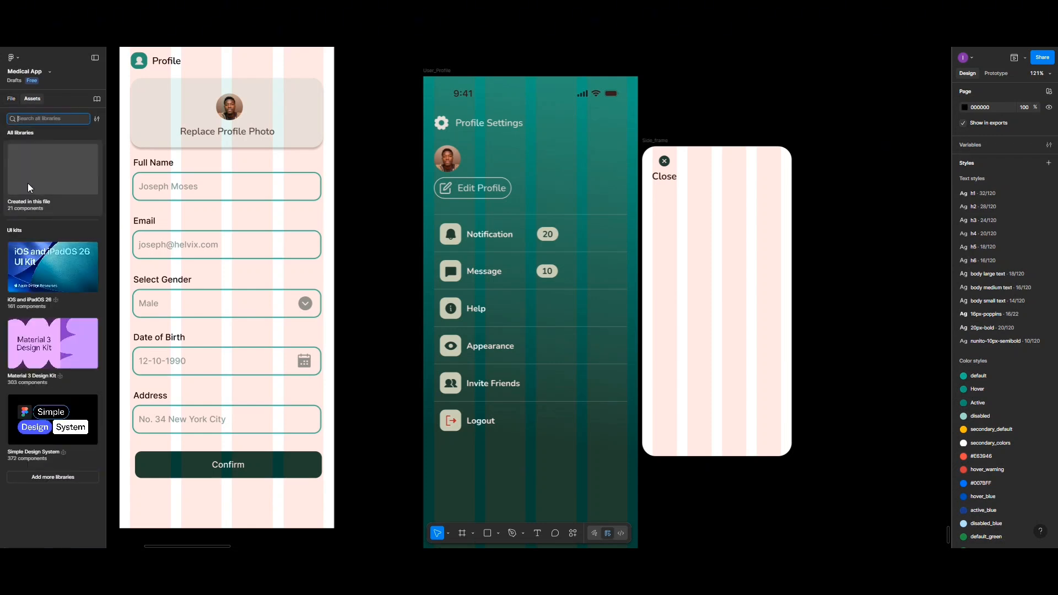
pyautogui.click(29, 188)
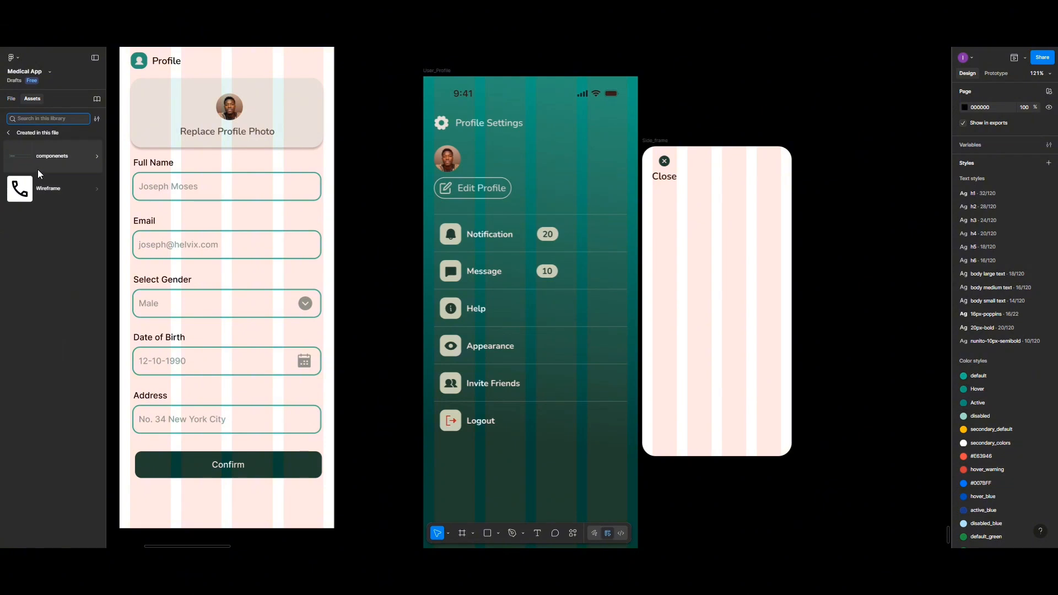
pyautogui.click(38, 168)
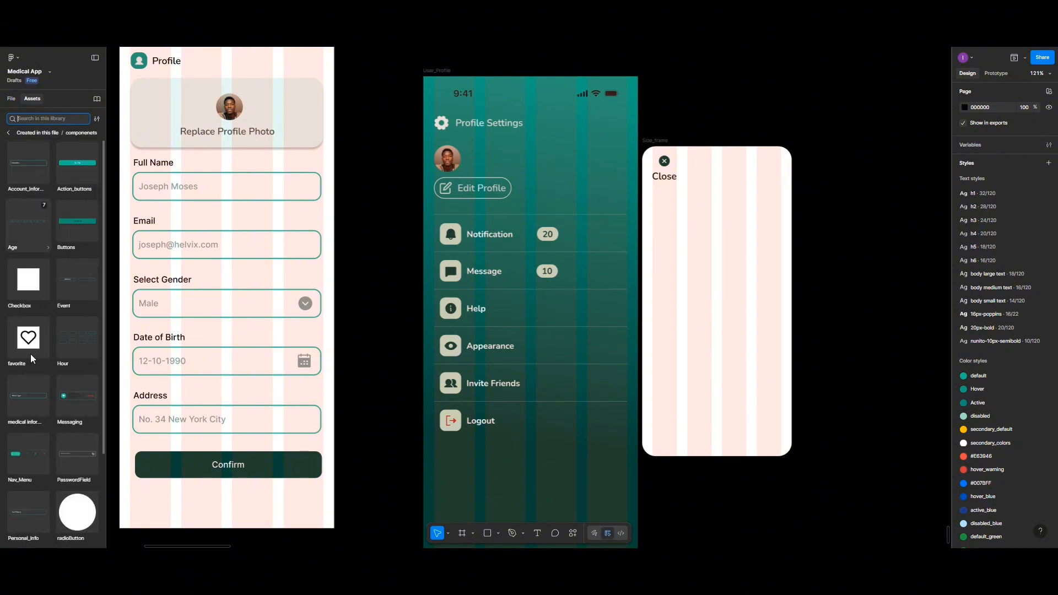
pyautogui.click(21, 454)
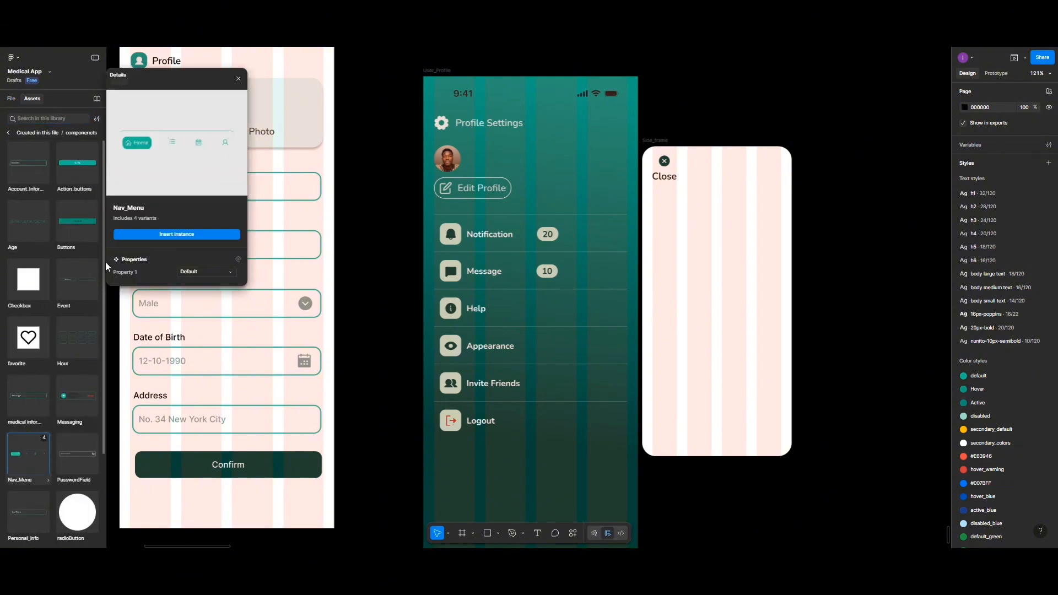
pyautogui.click(140, 235)
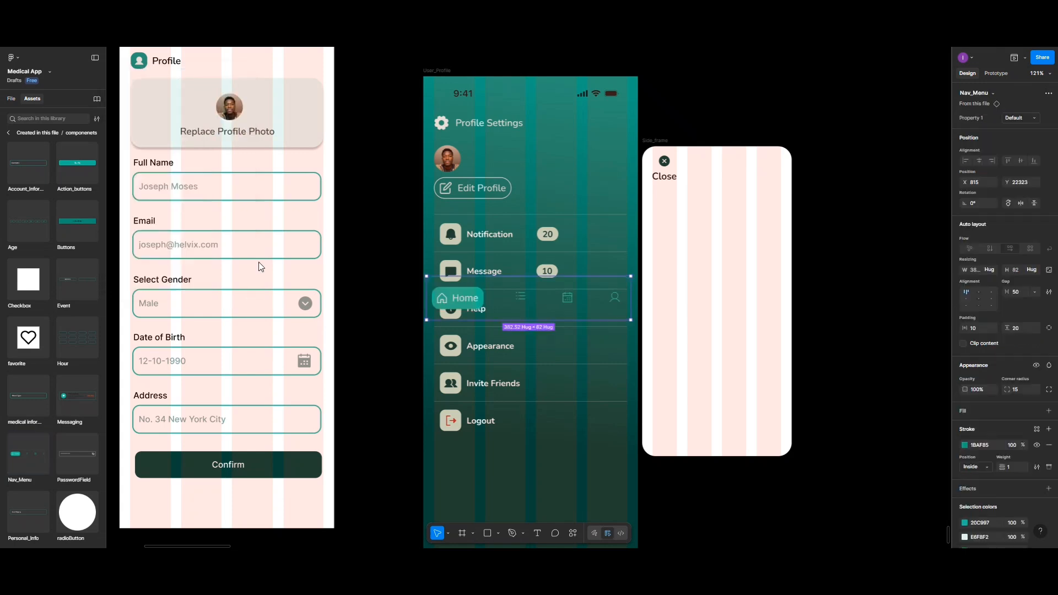
pyautogui.moveTo(473, 306); pyautogui.dragTo(682, 433)
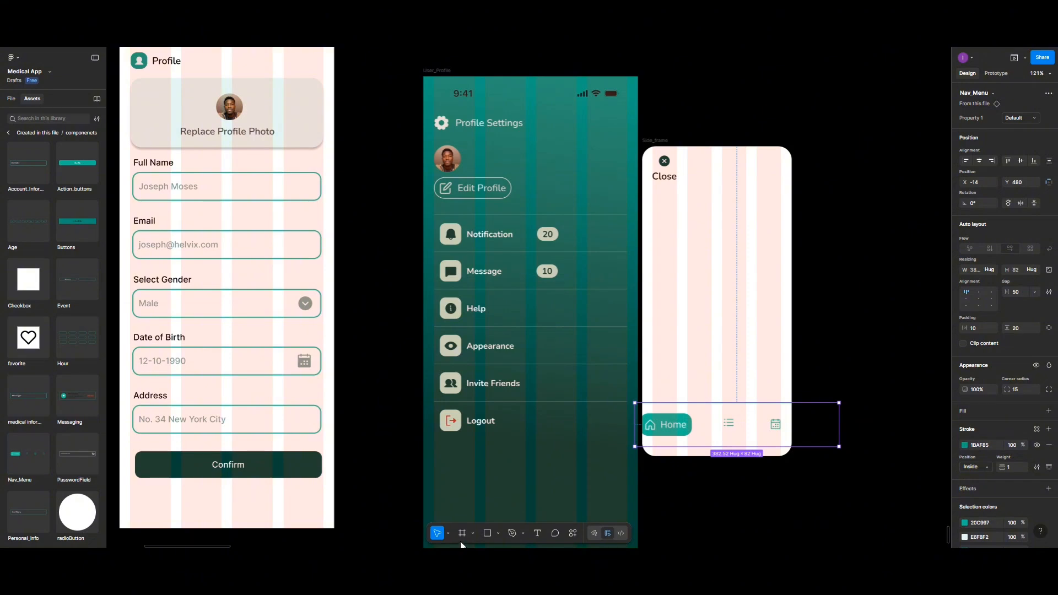
# - Scale the Nav_Menu proportionally to about 266 × 57 and center it near the bottom edge of Side_frame, at X 7, Y 512
pyautogui.click(448, 533)
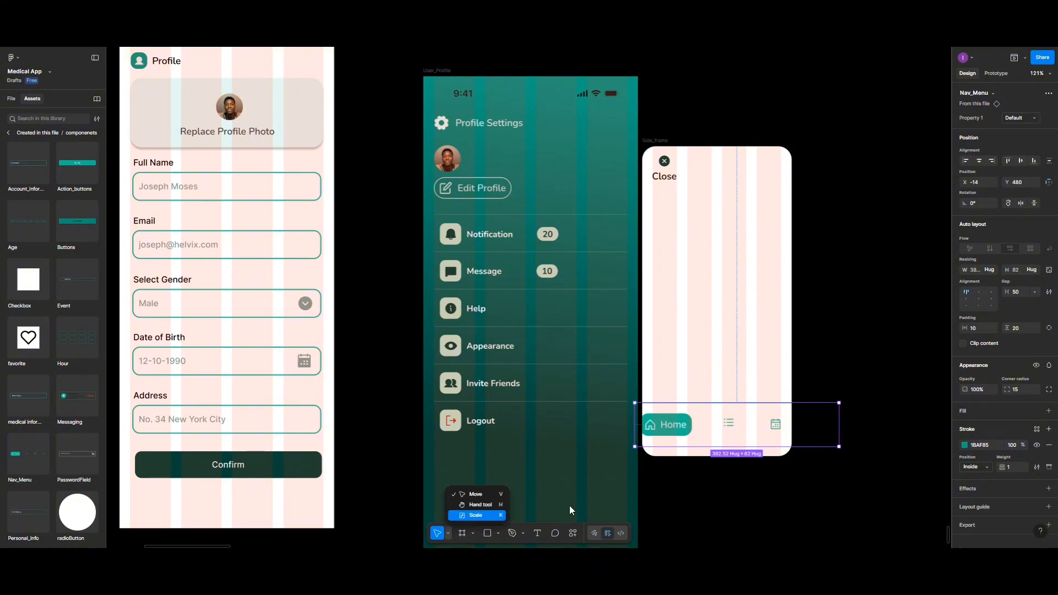
pyautogui.click(468, 517)
pyautogui.moveTo(839, 446); pyautogui.dragTo(739, 432)
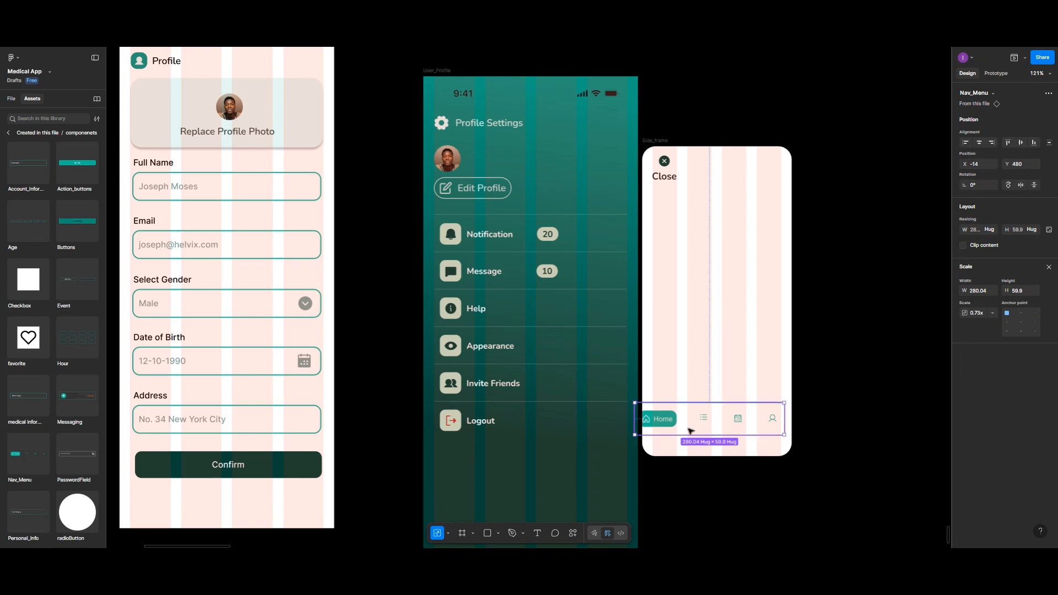
pyautogui.moveTo(662, 431); pyautogui.dragTo(725, 452)
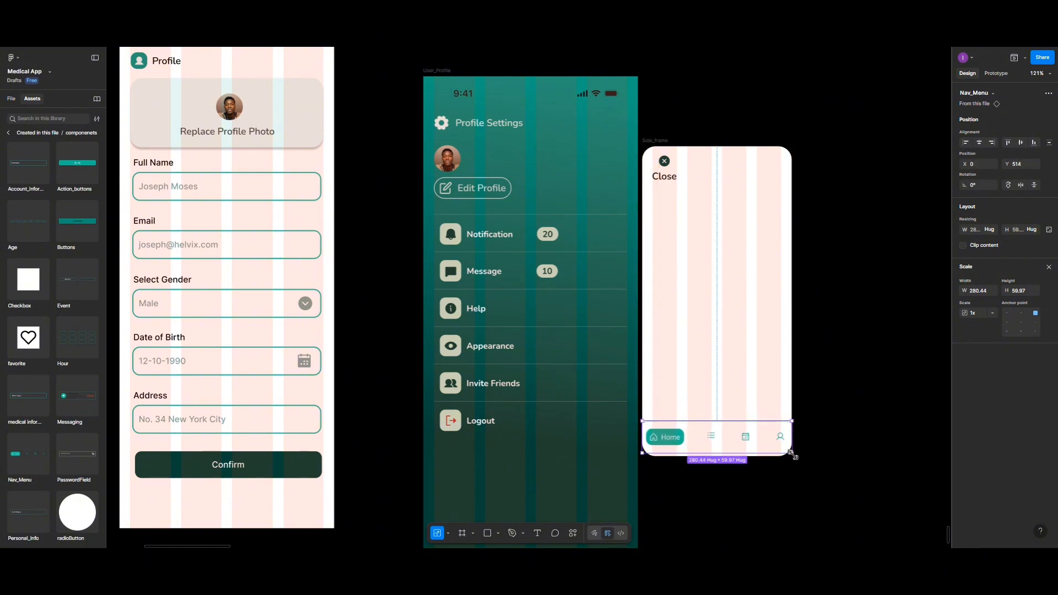
pyautogui.moveTo(792, 453); pyautogui.dragTo(772, 446)
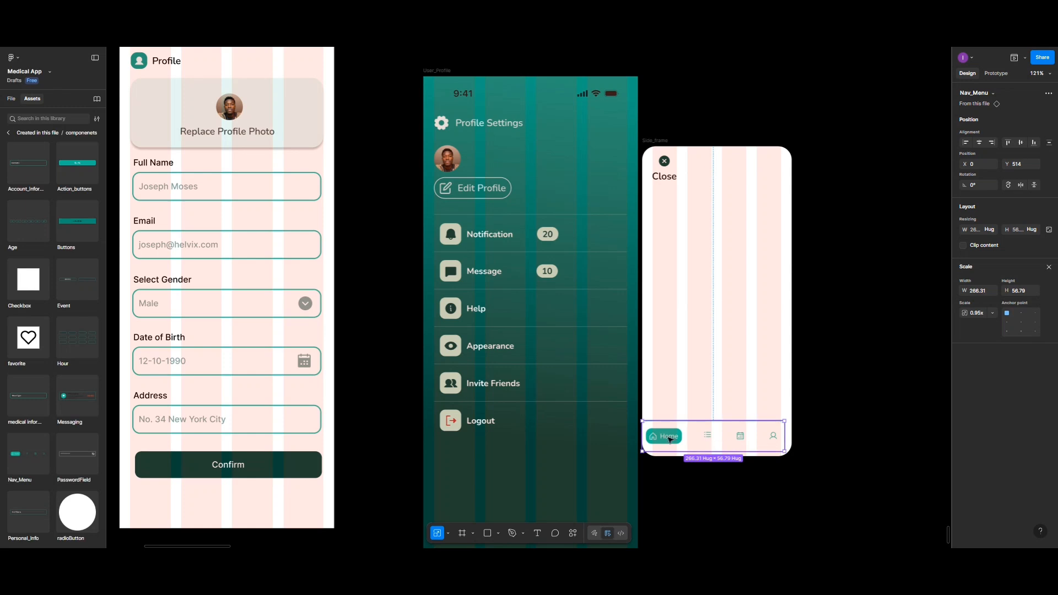
pyautogui.moveTo(672, 438); pyautogui.dragTo(673, 438)
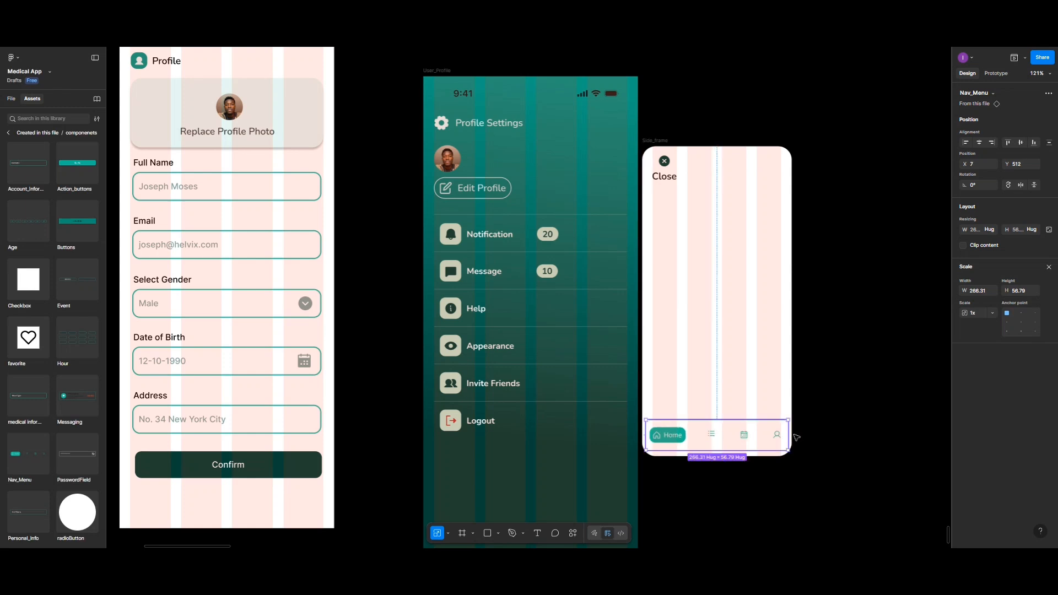
pyautogui.click(854, 419)
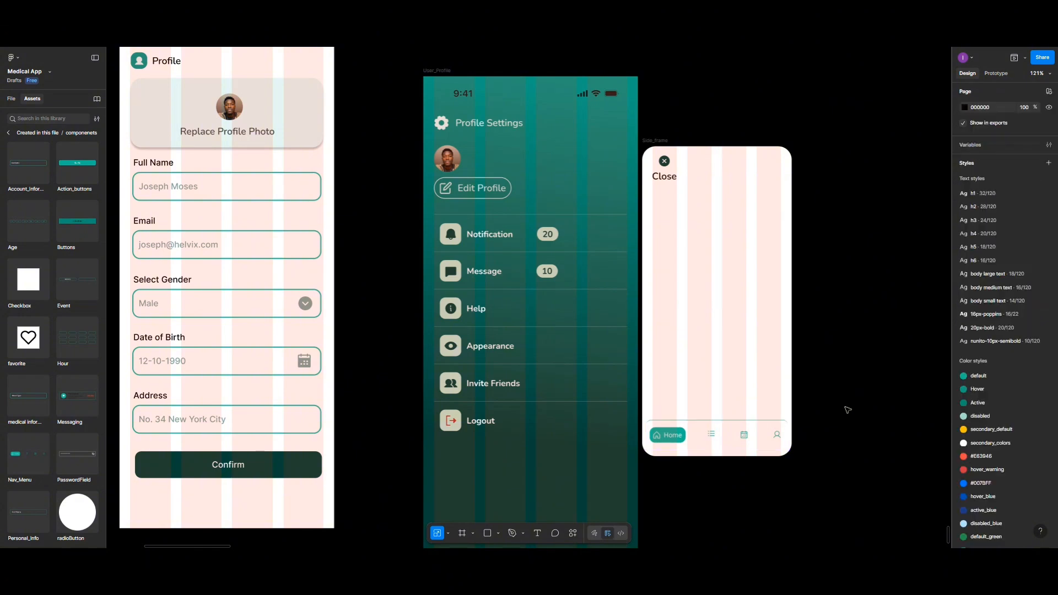
pyautogui.click(708, 434)
pyautogui.click(847, 261)
# - Move Side_frame into the green profile screen at about X 323, so its right part is clipped by the screen edge
pyautogui.click(663, 143)
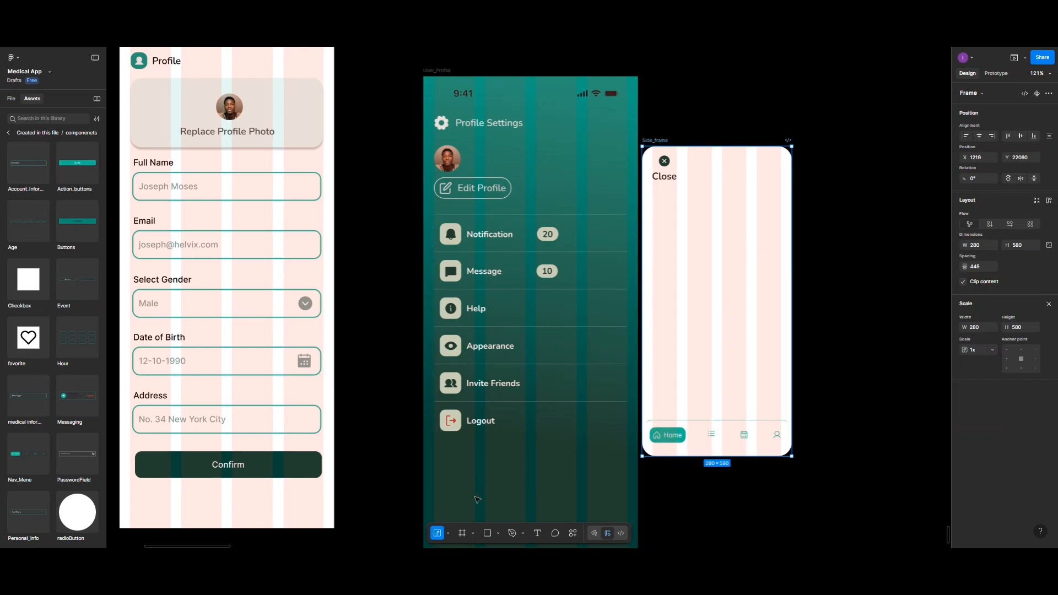
pyautogui.click(448, 533)
pyautogui.click(455, 494)
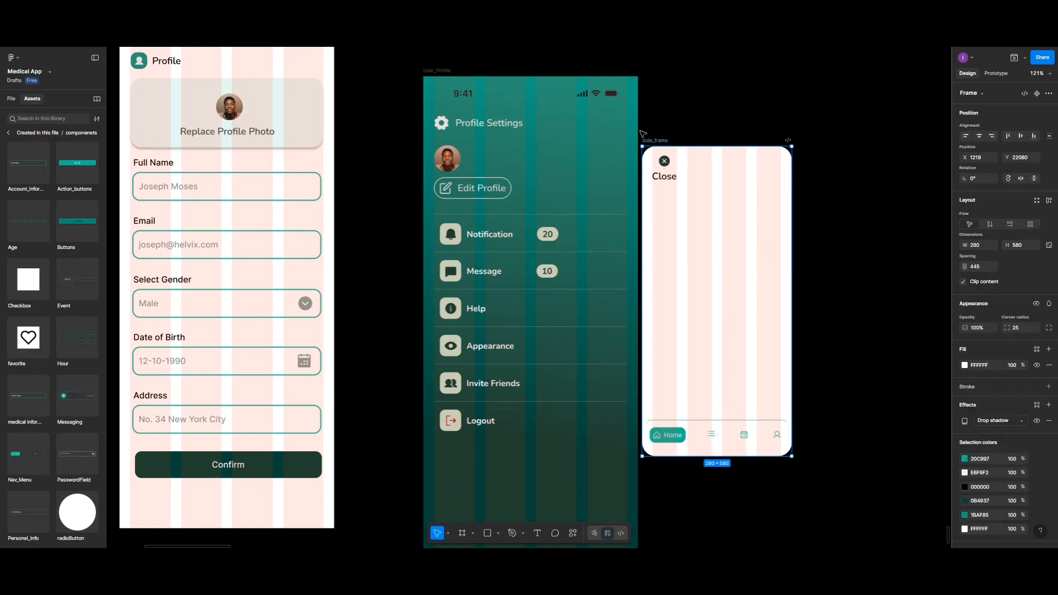
pyautogui.moveTo(660, 144); pyautogui.dragTo(614, 162)
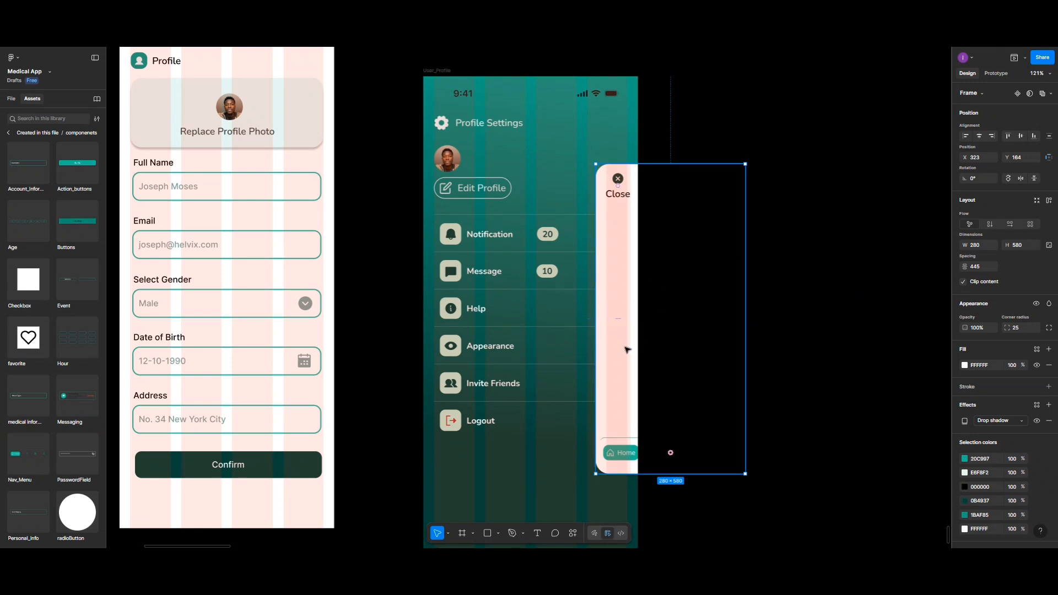
pyautogui.moveTo(626, 349); pyautogui.dragTo(629, 324)
pyautogui.click(815, 323)
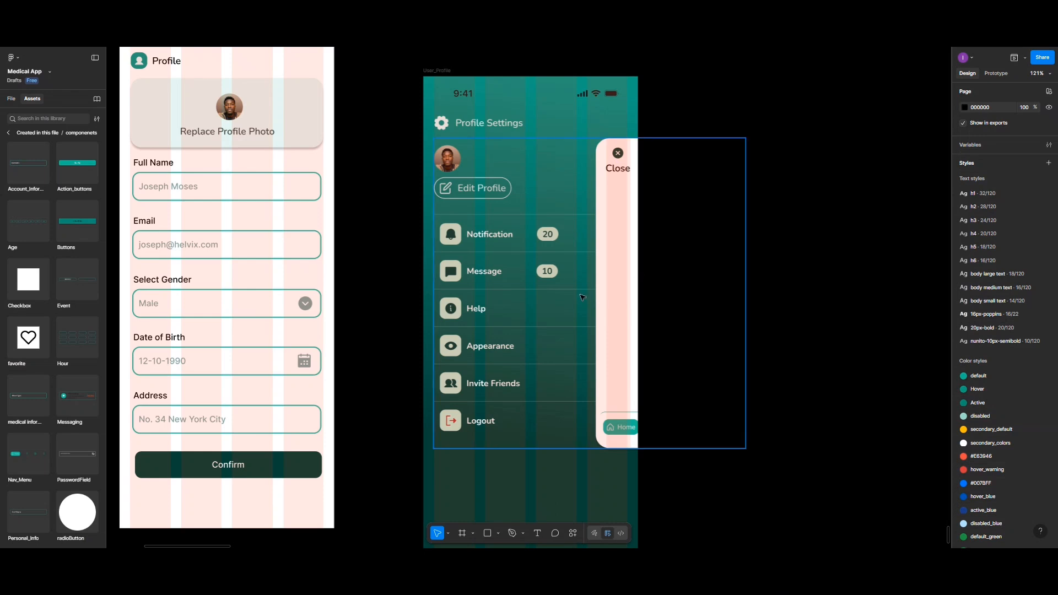
# - Rename the green User_Profile frame as Profile_settings and move it up beside the filled-in profile screen, to X 774, Y 21855
pyautogui.scroll(-3, 579, 296)
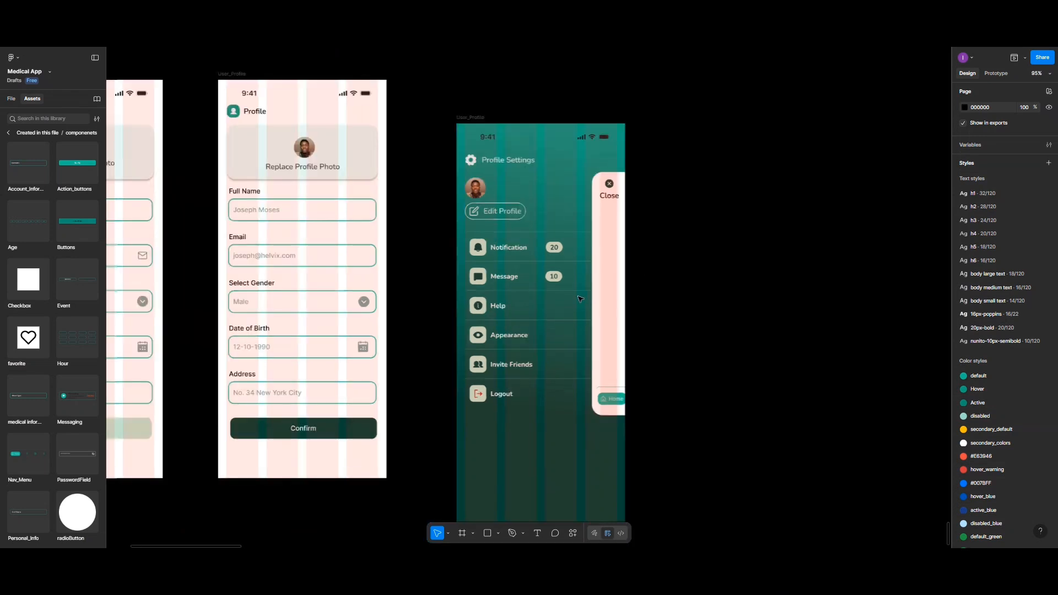
pyautogui.click(468, 118)
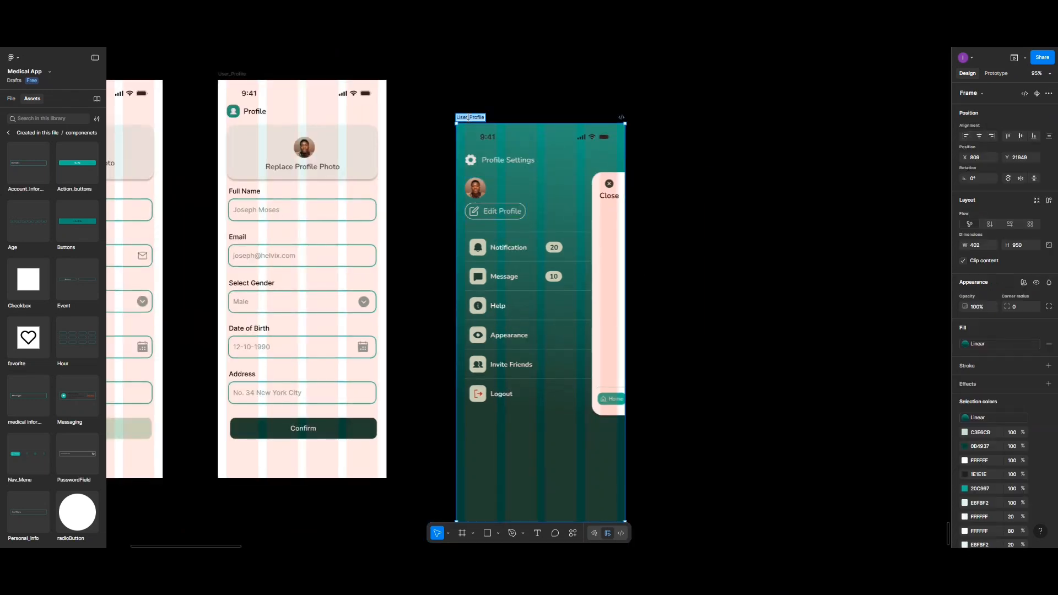
pyautogui.write('P')
pyautogui.click(681, 191)
pyautogui.scroll(-2, 608, 189)
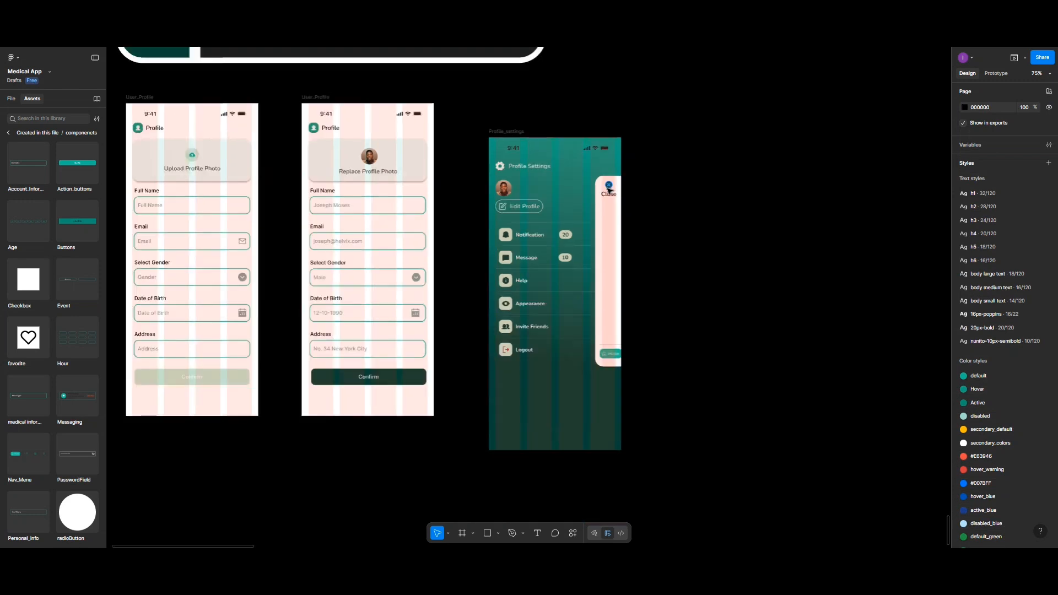
pyautogui.moveTo(506, 131); pyautogui.dragTo(491, 105)
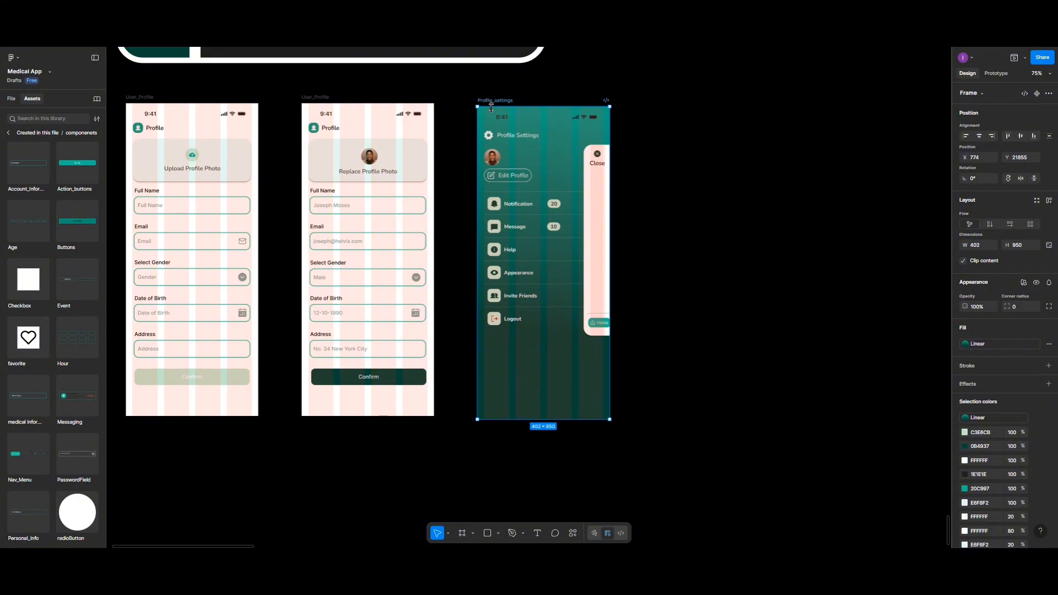
# - Shift the filled-in User_Profile and Profile_settings frames right, align their tops, and place both at Y 21845 level with the first profile screen
pyautogui.scroll(-3, 491, 105)
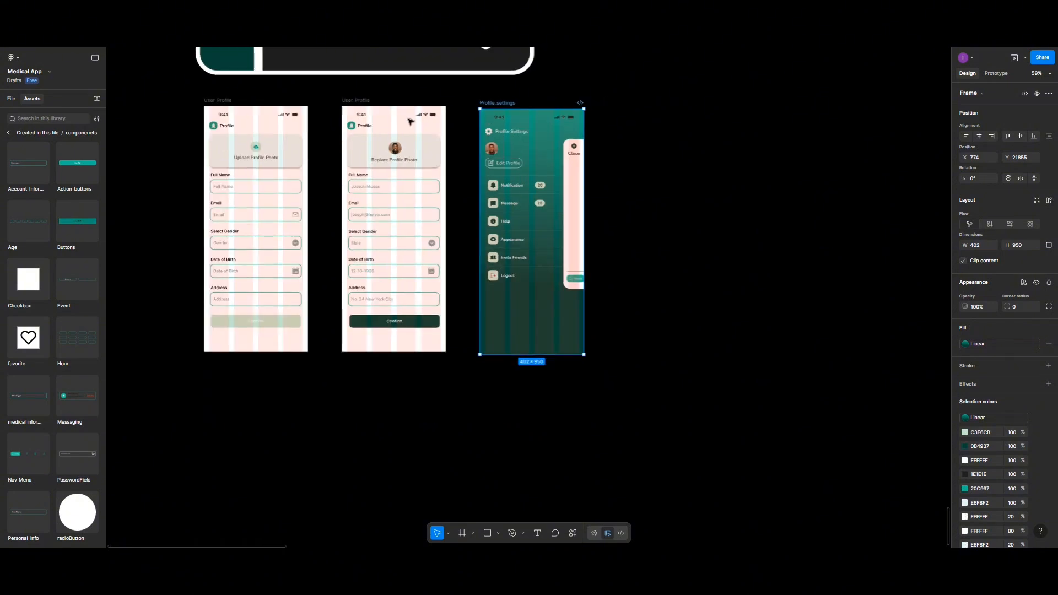
pyautogui.click(356, 101)
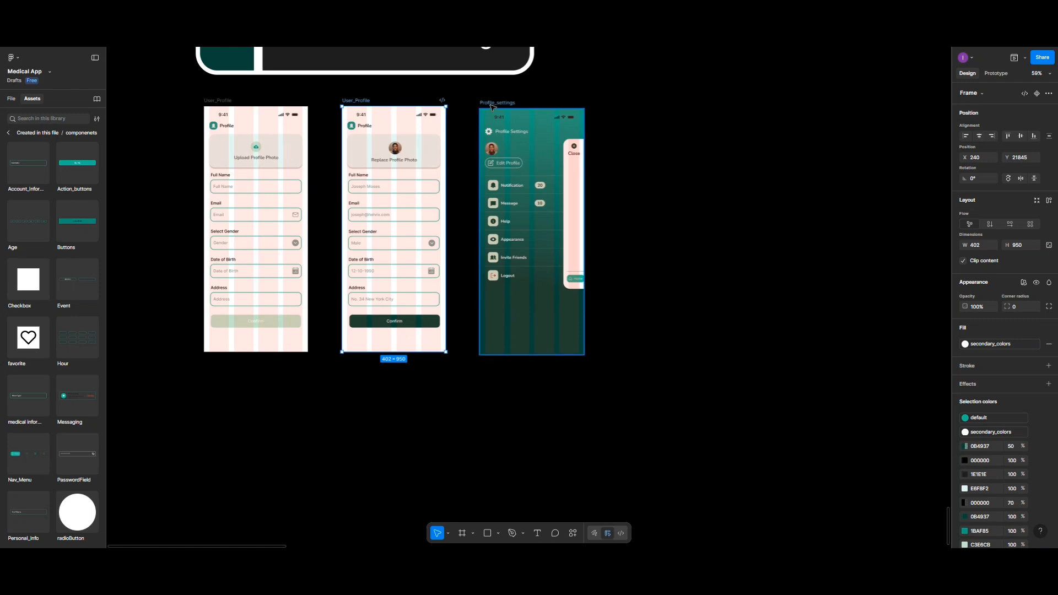
pyautogui.keyDown('shift'); pyautogui.click(489, 103); pyautogui.keyUp('shift')
pyautogui.moveTo(501, 104); pyautogui.dragTo(582, 107)
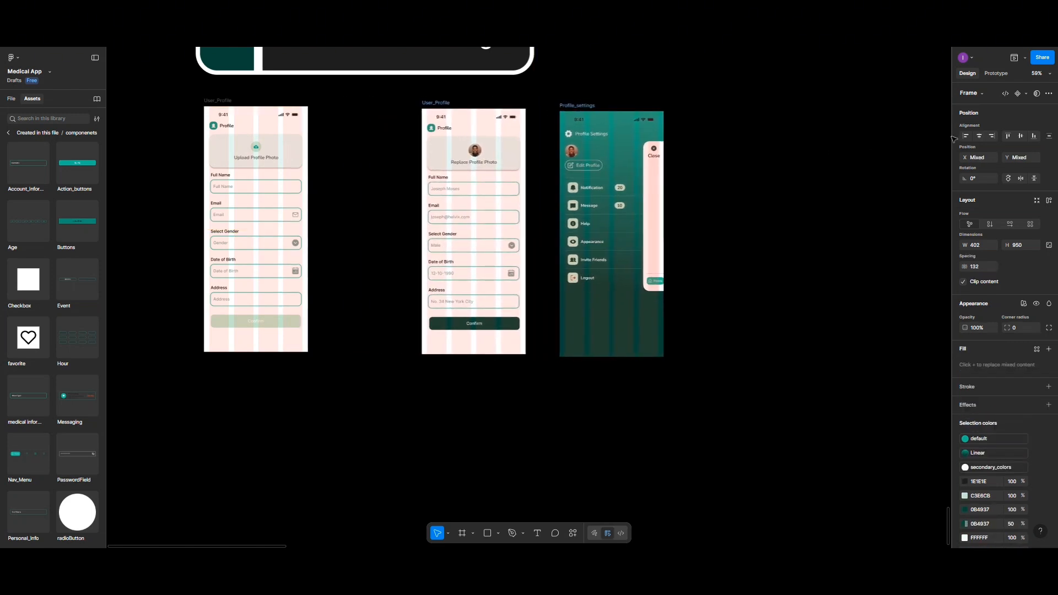
pyautogui.click(1011, 136)
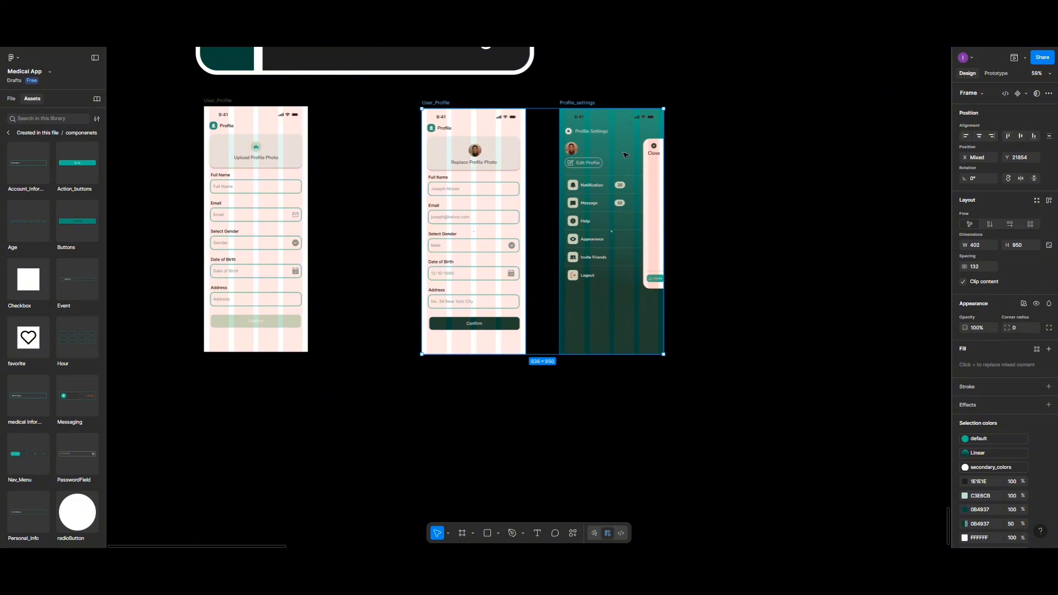
pyautogui.moveTo(441, 105); pyautogui.dragTo(454, 103)
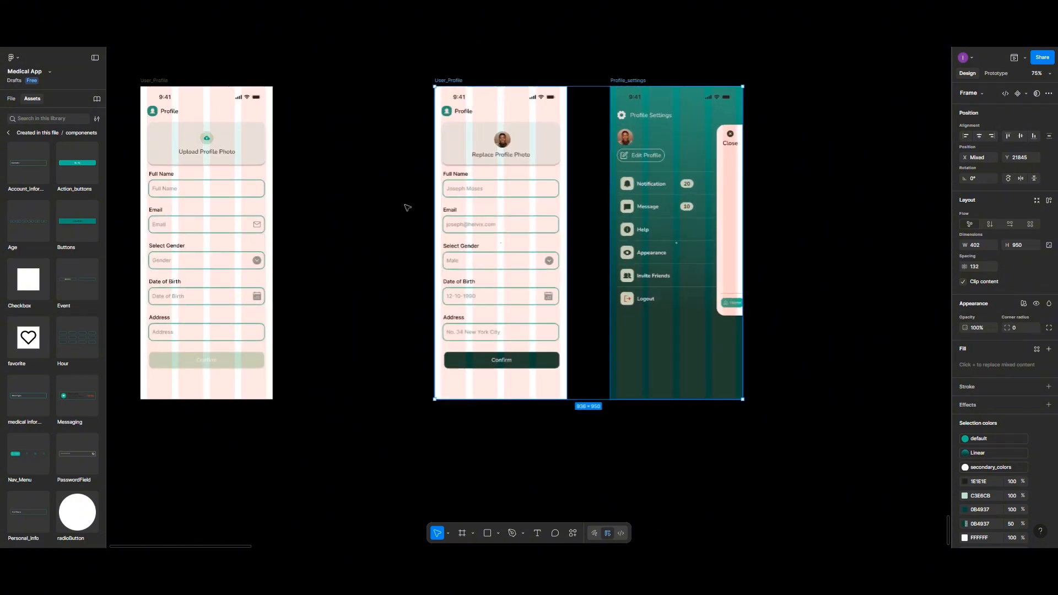
pyautogui.click(347, 173)
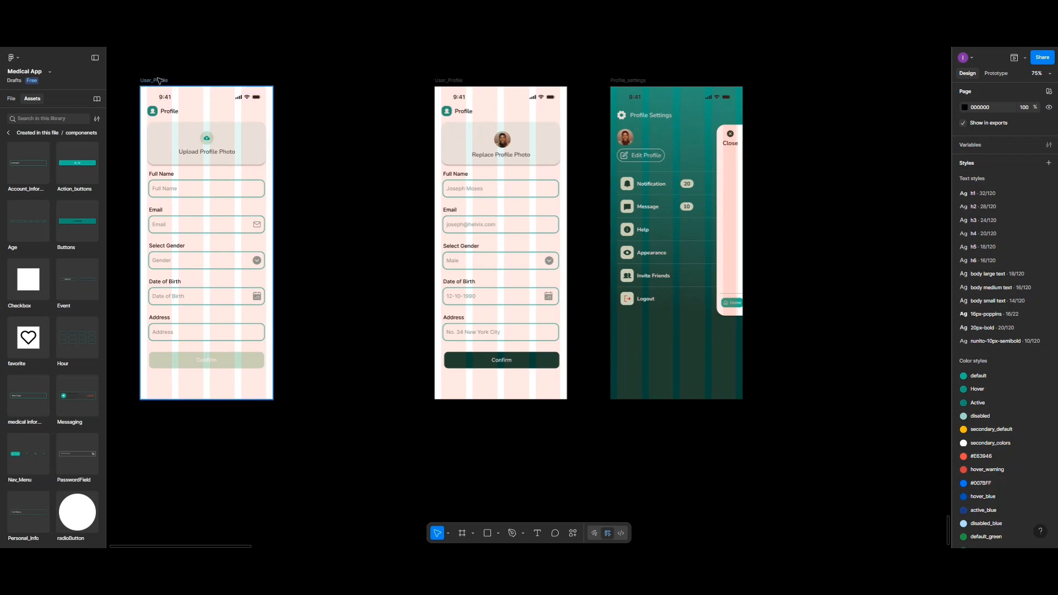
# - Duplicate the empty User_Profile screen into the gap at X 161 and move the filled-in screen to X 648
pyautogui.moveTo(158, 81); pyautogui.dragTo(311, 81)
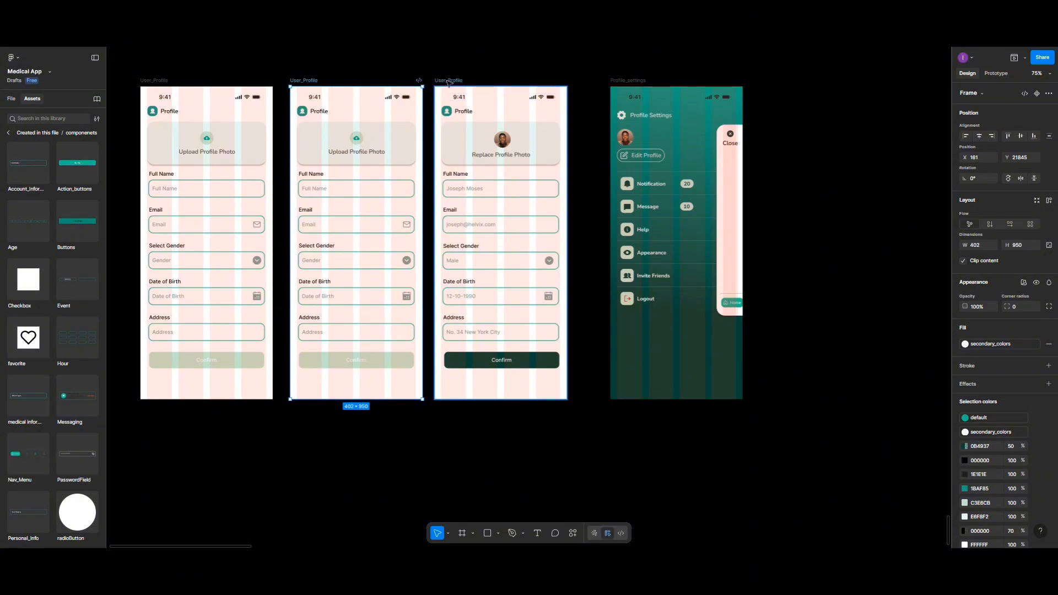
pyautogui.moveTo(448, 82); pyautogui.dragTo(465, 82)
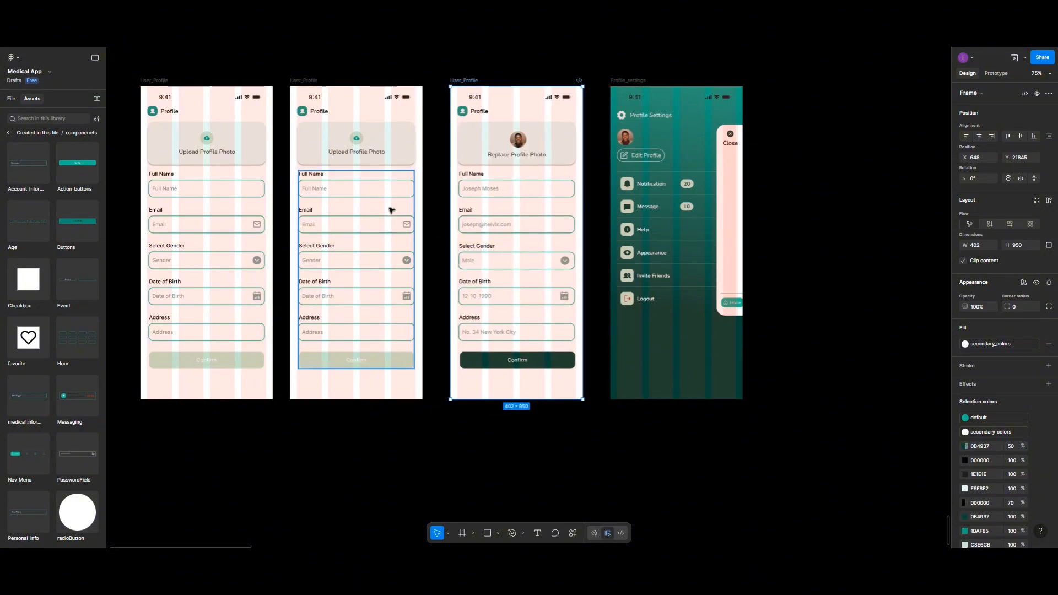
pyautogui.doubleClick(172, 194)
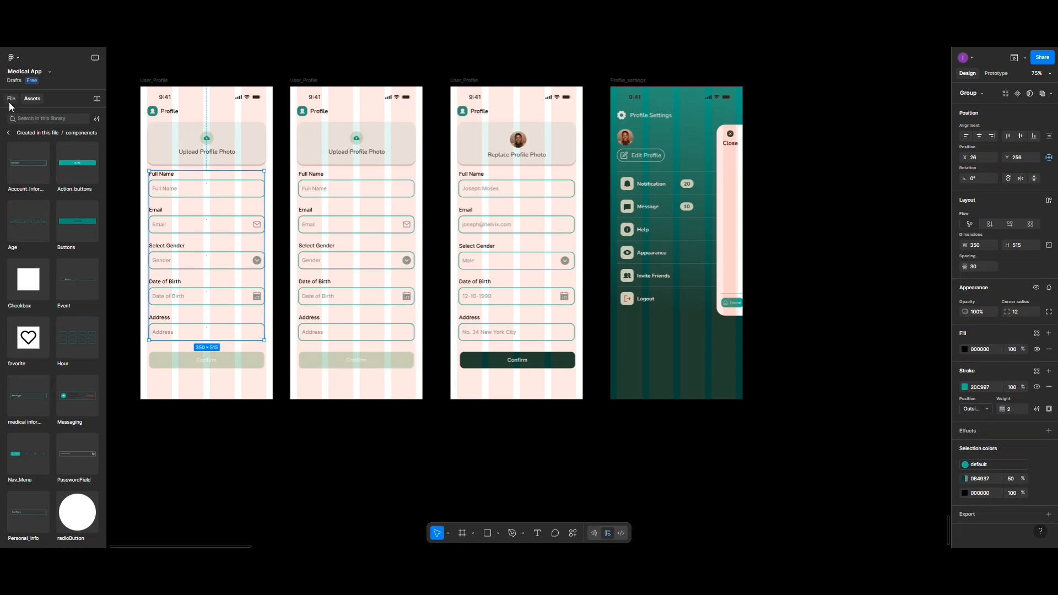
# - Find "keyboard" in the iOS and iPadOS 26 library, insert the iPhone Keyboard, and place it at the bottom of the duplicated User_Profile screen
pyautogui.click(9, 133)
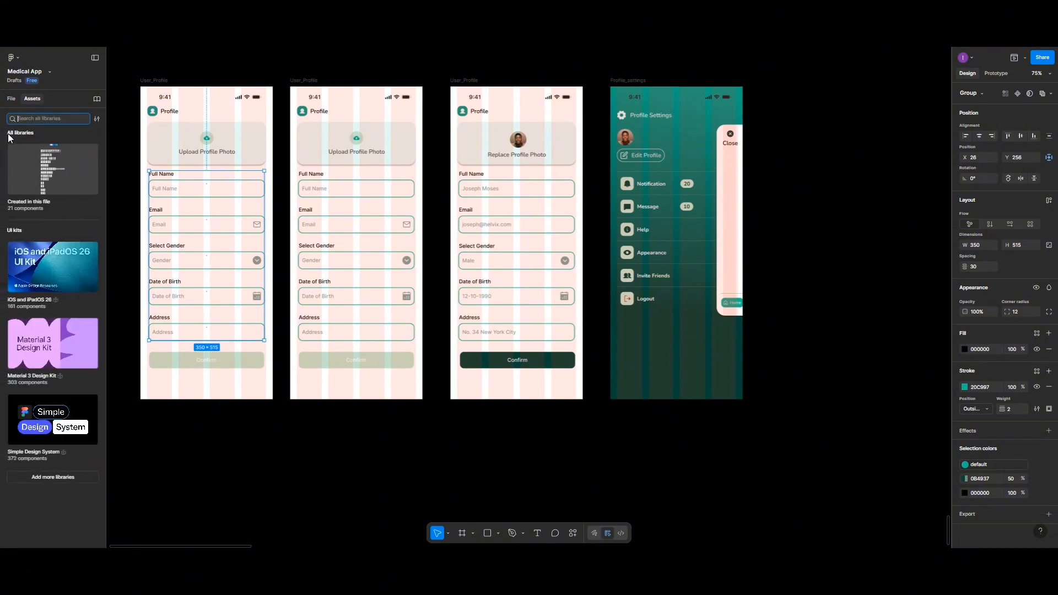
pyautogui.click(53, 262)
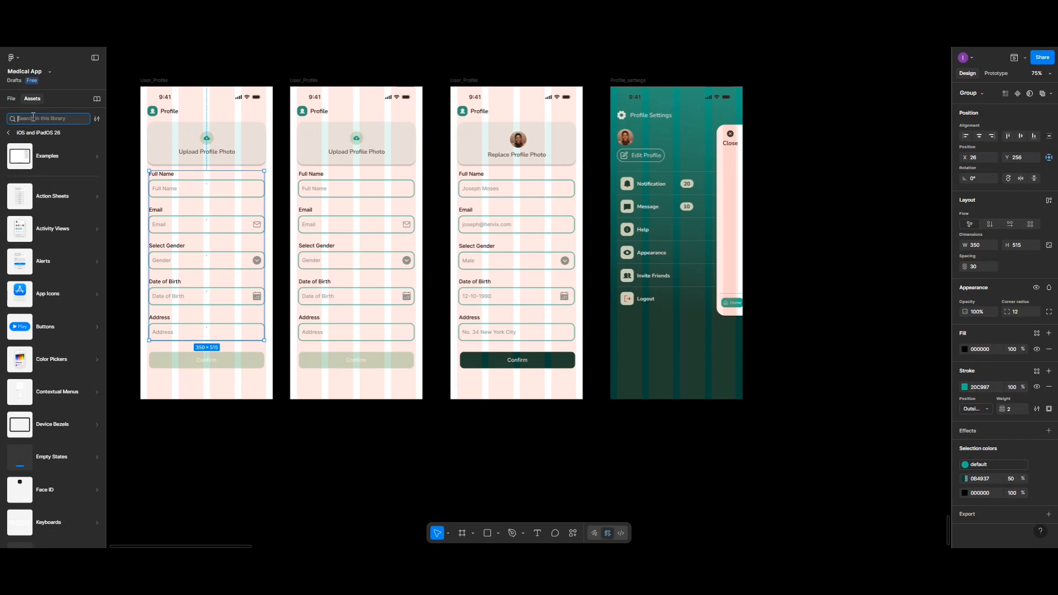
pyautogui.write('keyboard')
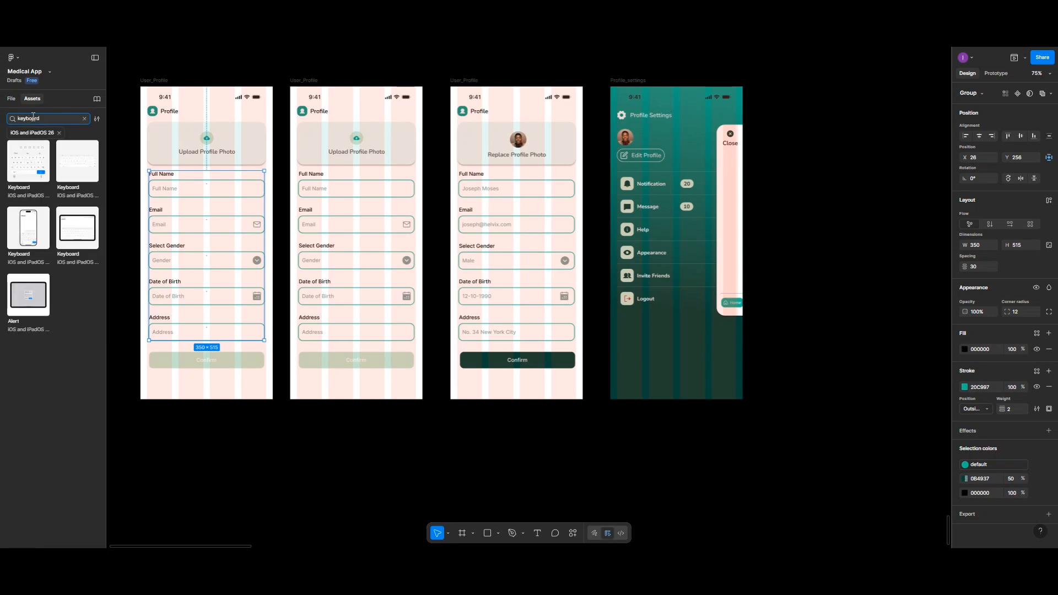
pyautogui.click(28, 166)
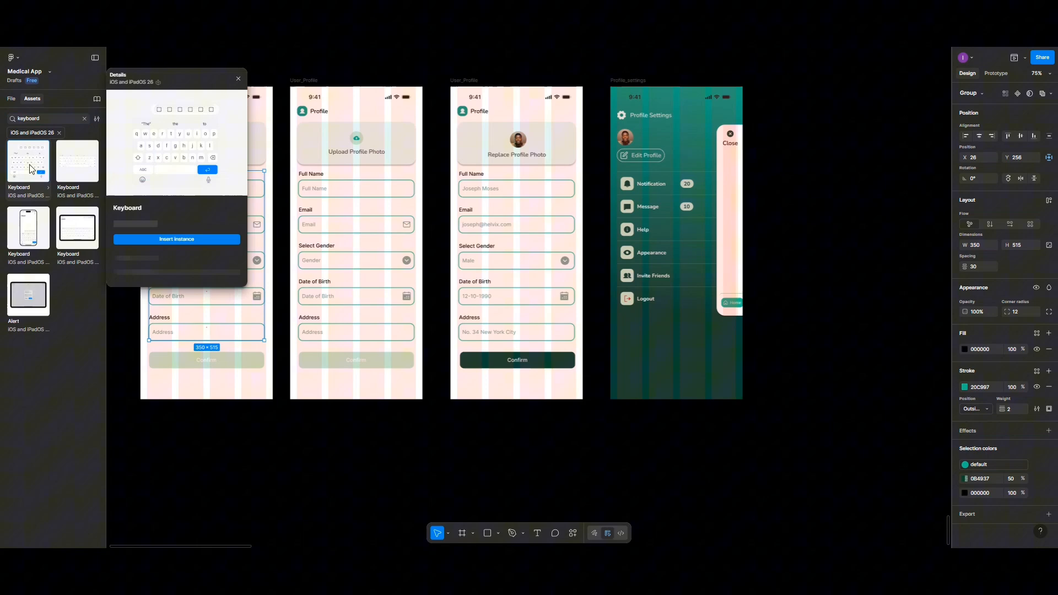
pyautogui.click(170, 194)
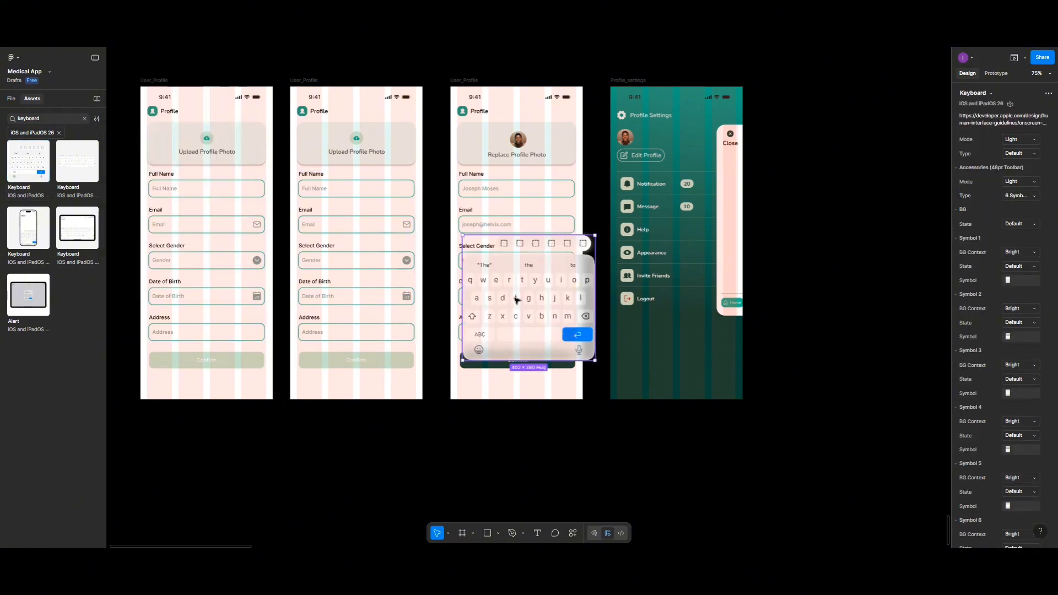
pyautogui.moveTo(471, 310); pyautogui.dragTo(345, 338)
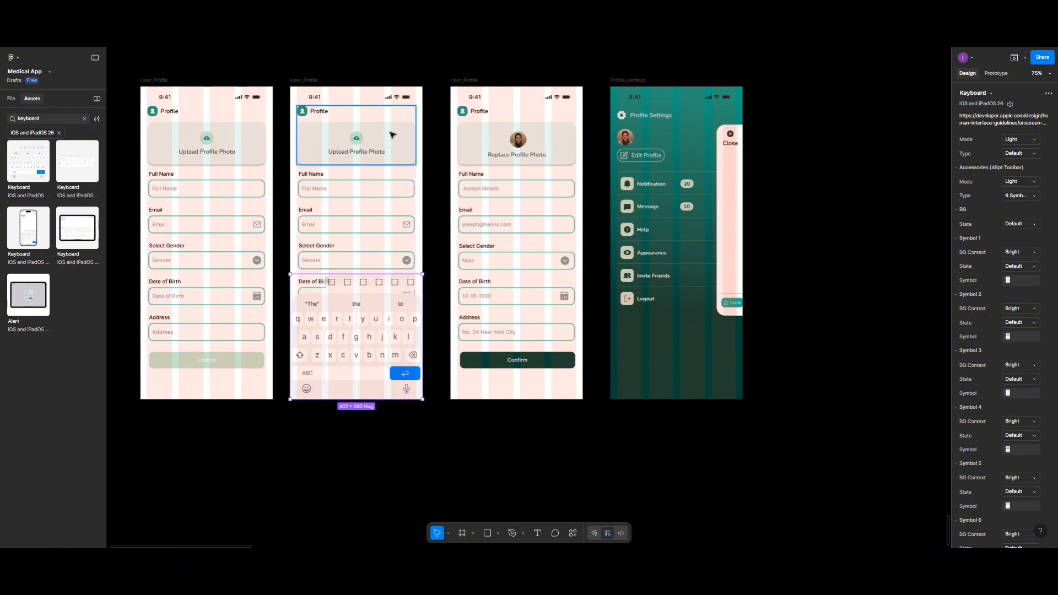
pyautogui.click(621, 82)
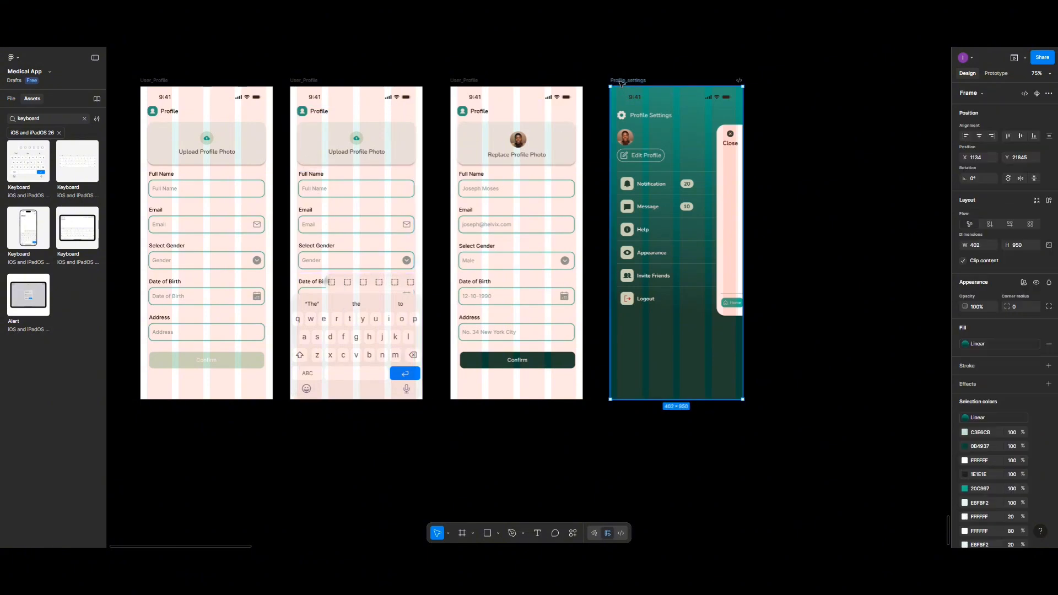
pyautogui.scroll(3, 617, 88)
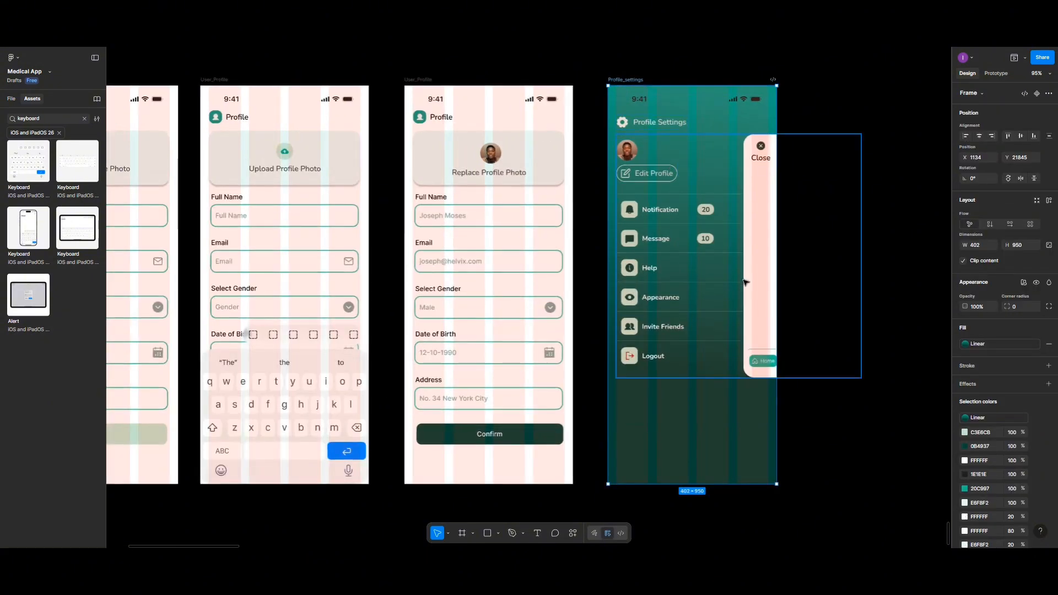
pyautogui.scroll(-1, 761, 324)
pyautogui.scroll(2, 761, 325)
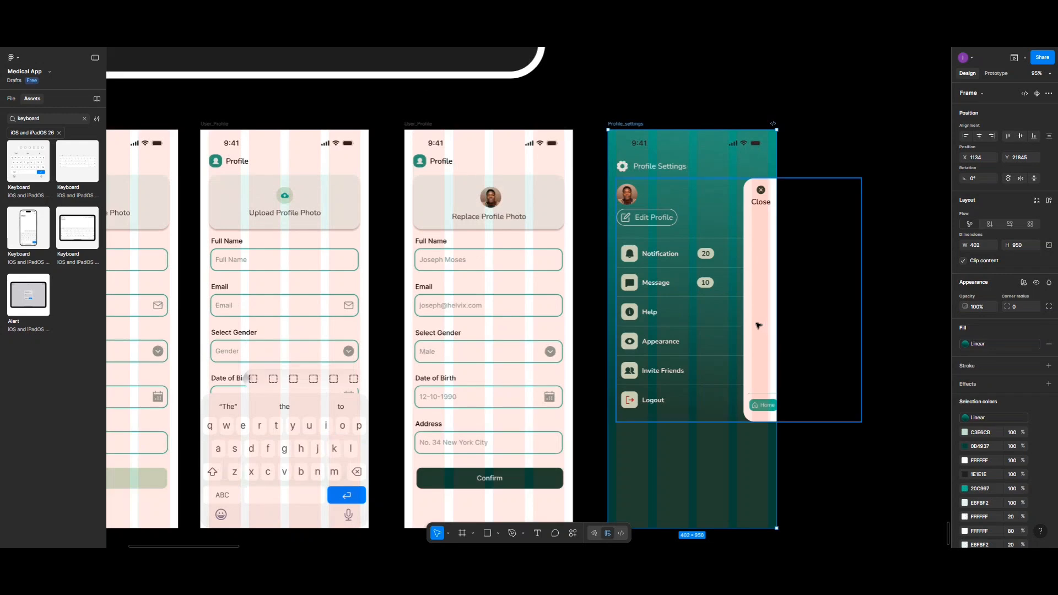
pyautogui.scroll(-1, 758, 324)
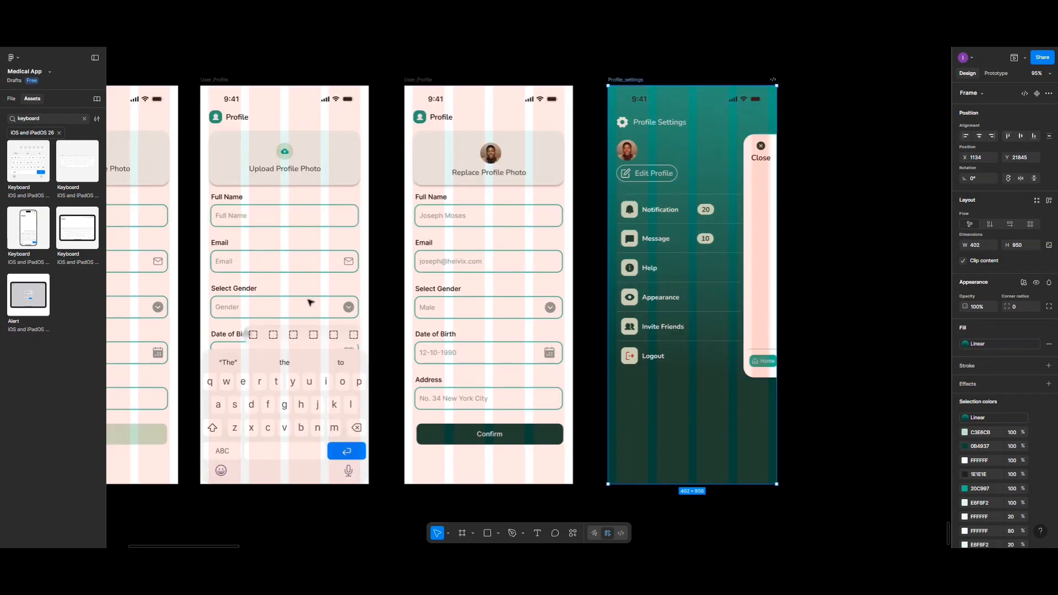
pyautogui.scroll(-1, 196, 262)
pyautogui.hscroll(-3, 196, 262)
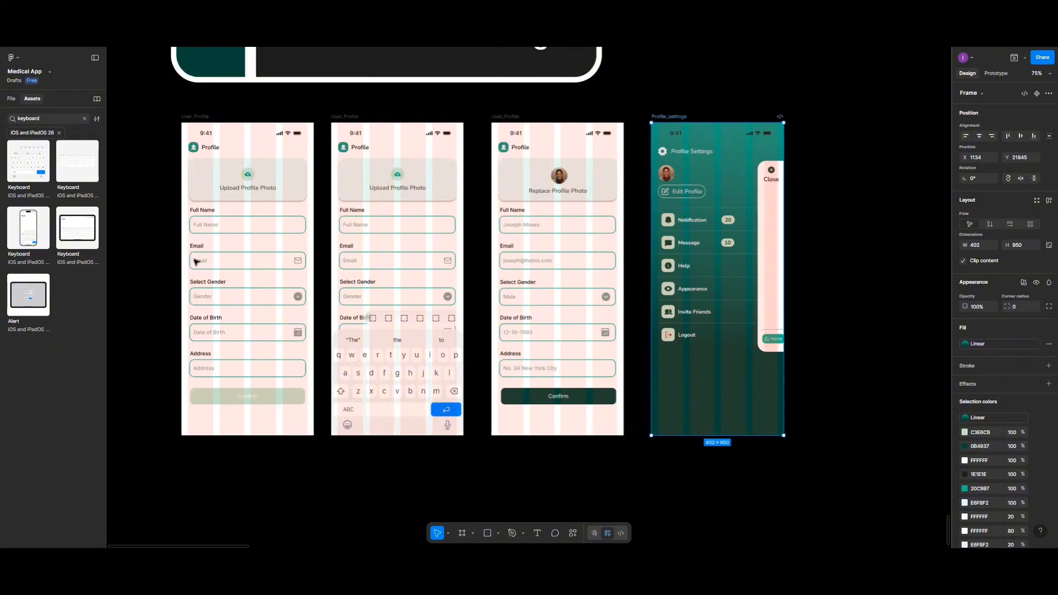
# - Link the first User_Profile screen's Full Name field to the keyboard screen with an on-tap Navigate to interaction
pyautogui.click(983, 73)
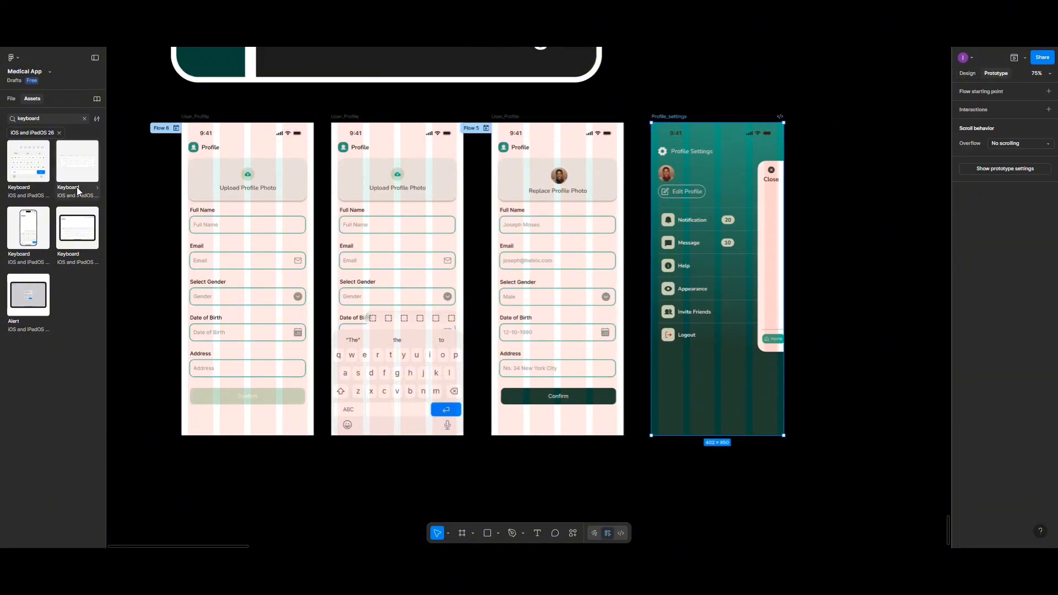
pyautogui.click(212, 227)
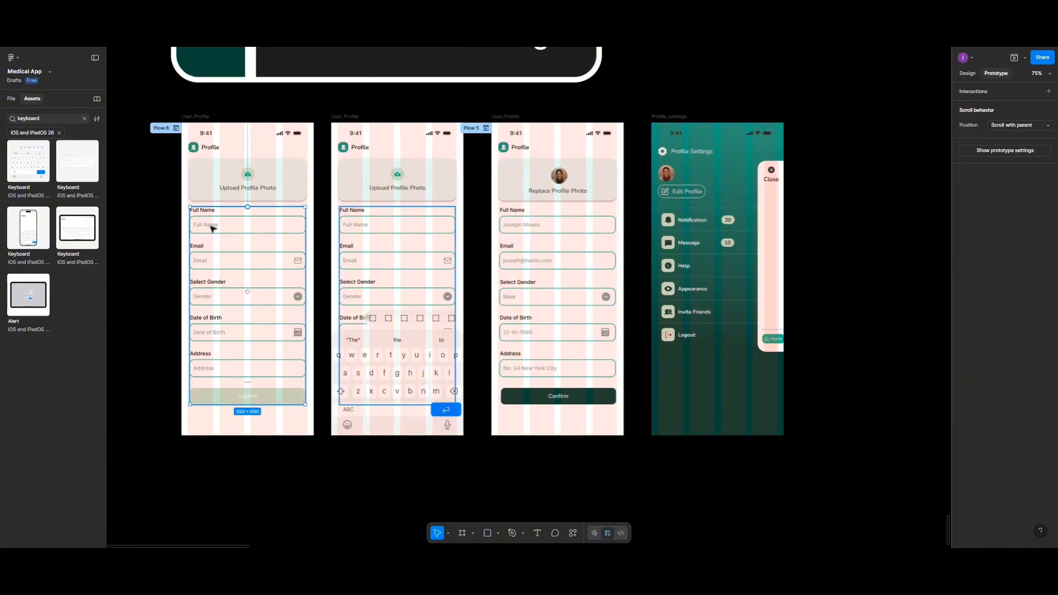
pyautogui.doubleClick(213, 228)
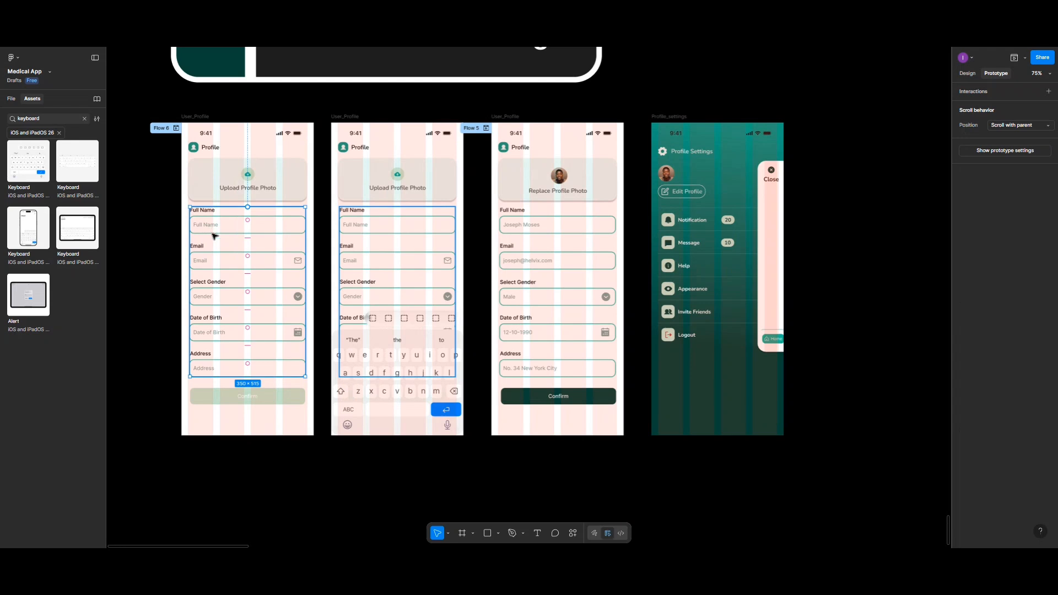
pyautogui.doubleClick(212, 227)
pyautogui.moveTo(248, 233); pyautogui.dragTo(347, 334)
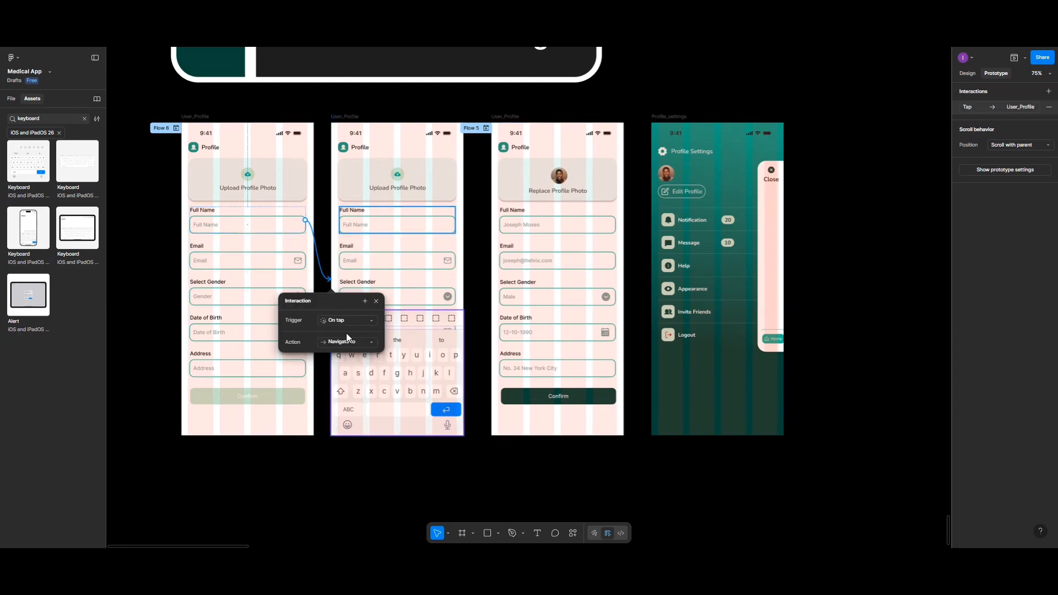
# - Link the keyboard on the second User_Profile screen to the filled-in User_Profile screen with an on-tap Navigate to interaction
pyautogui.click(393, 356)
pyautogui.click(393, 356)
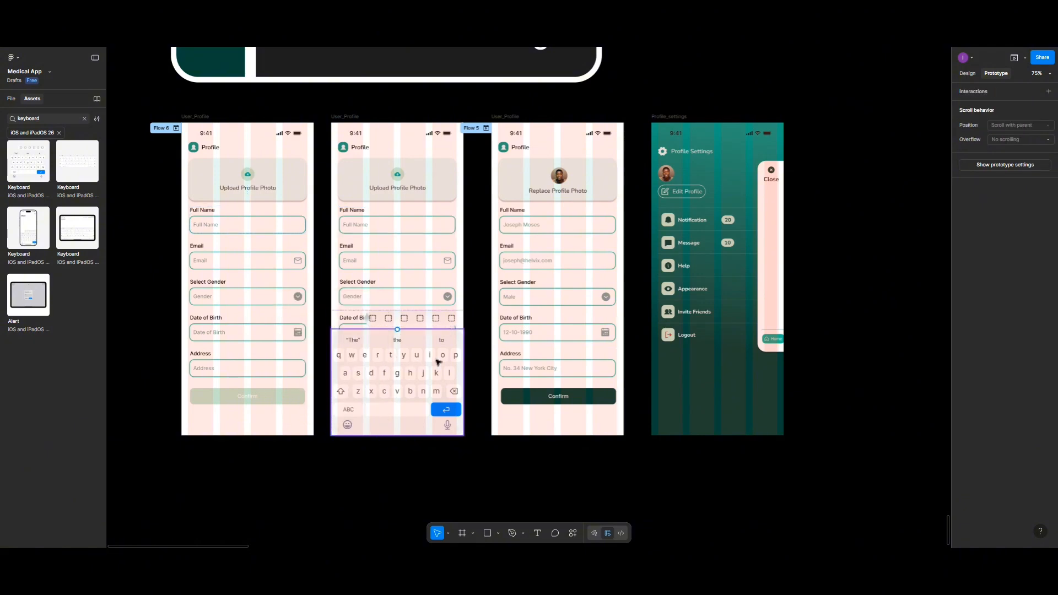
pyautogui.moveTo(464, 381); pyautogui.dragTo(499, 261)
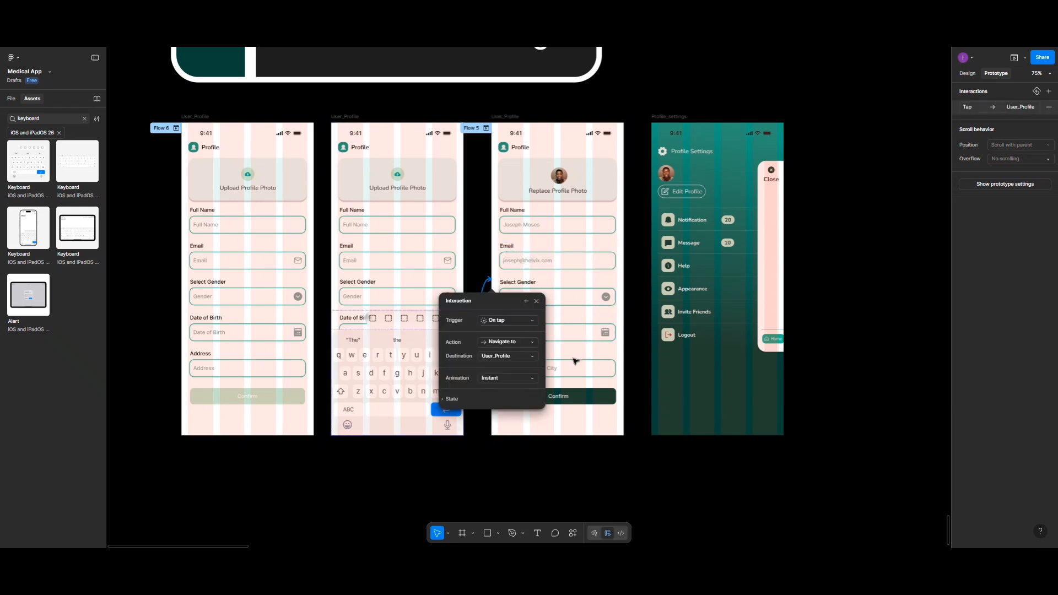
# - Link the filled-in screen's Confirm button and its Profile header to Profile_settings, each with on-tap Navigate to interactions
pyautogui.click(587, 403)
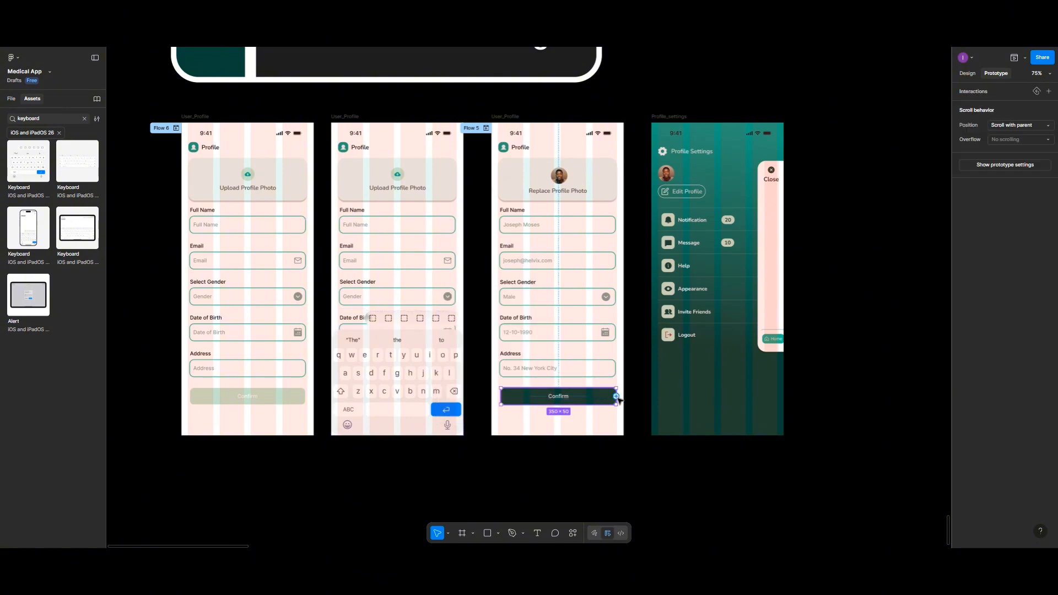
pyautogui.moveTo(616, 397); pyautogui.dragTo(692, 370)
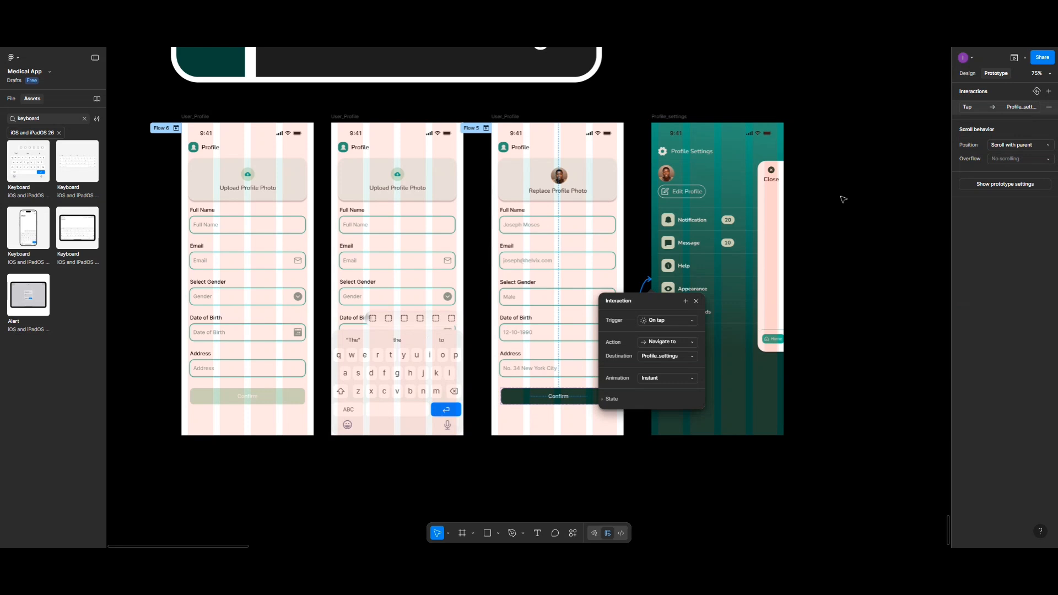
pyautogui.scroll(3, 839, 199)
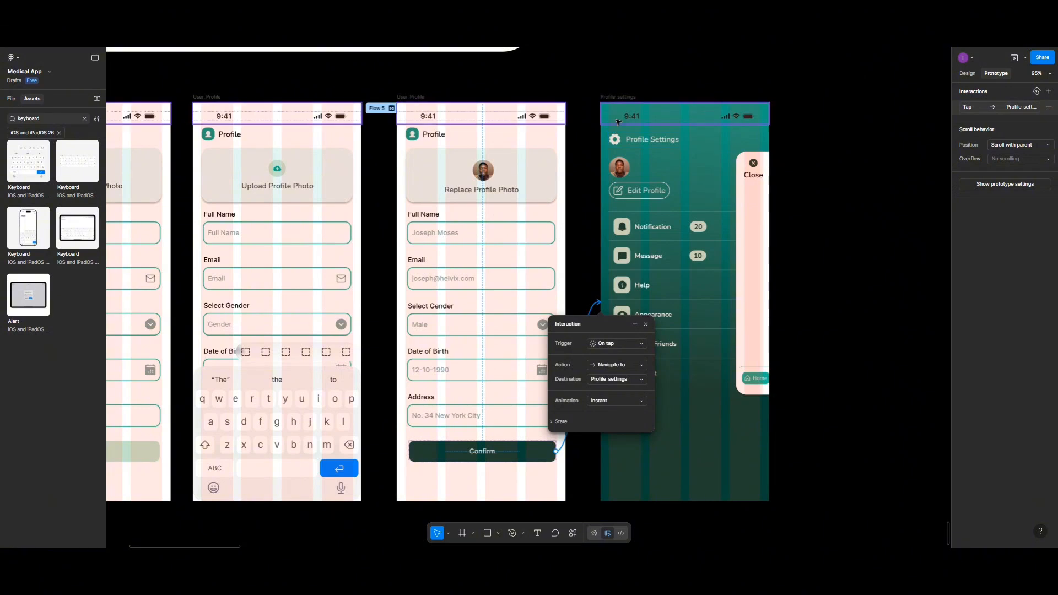
pyautogui.click(844, 227)
pyautogui.click(422, 135)
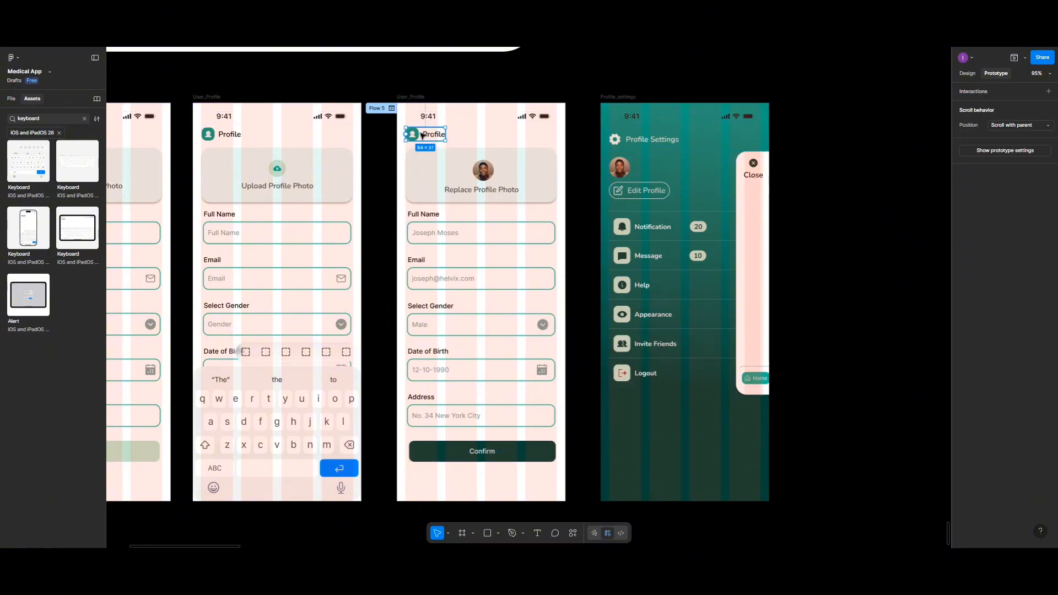
pyautogui.moveTo(445, 134); pyautogui.dragTo(623, 343)
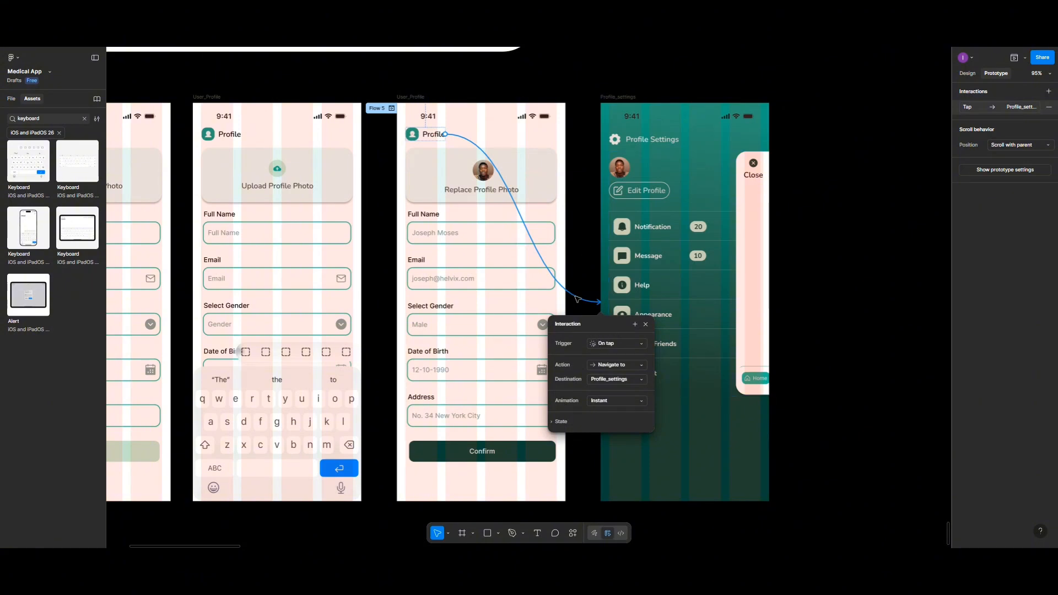
# - Link the Close control on the Profile_settings side panel to the filled-in User_Profile screen with an on-tap Navigate to interaction
pyautogui.click(753, 164)
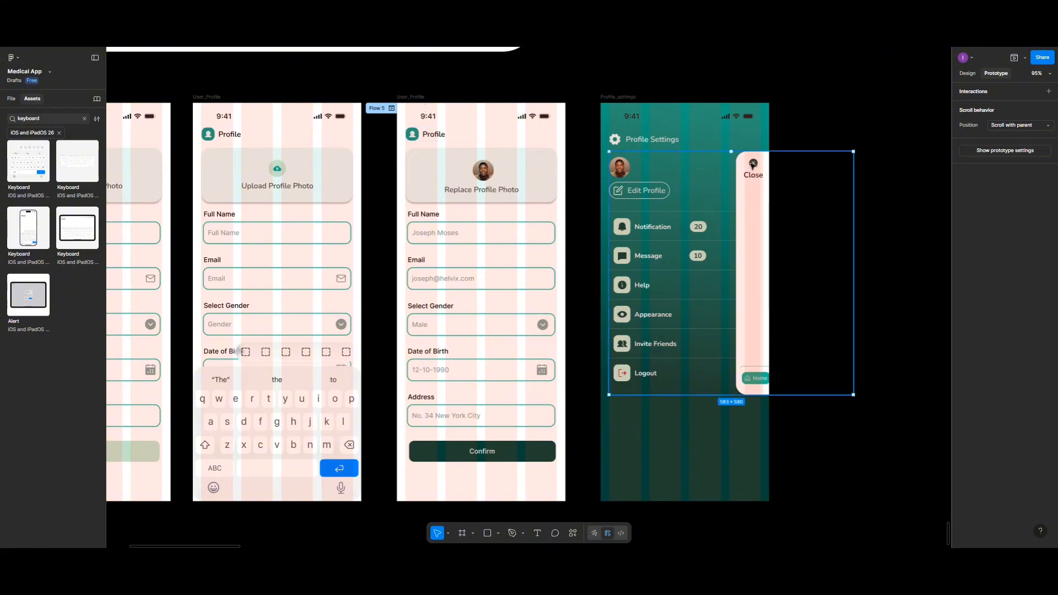
pyautogui.click(795, 378)
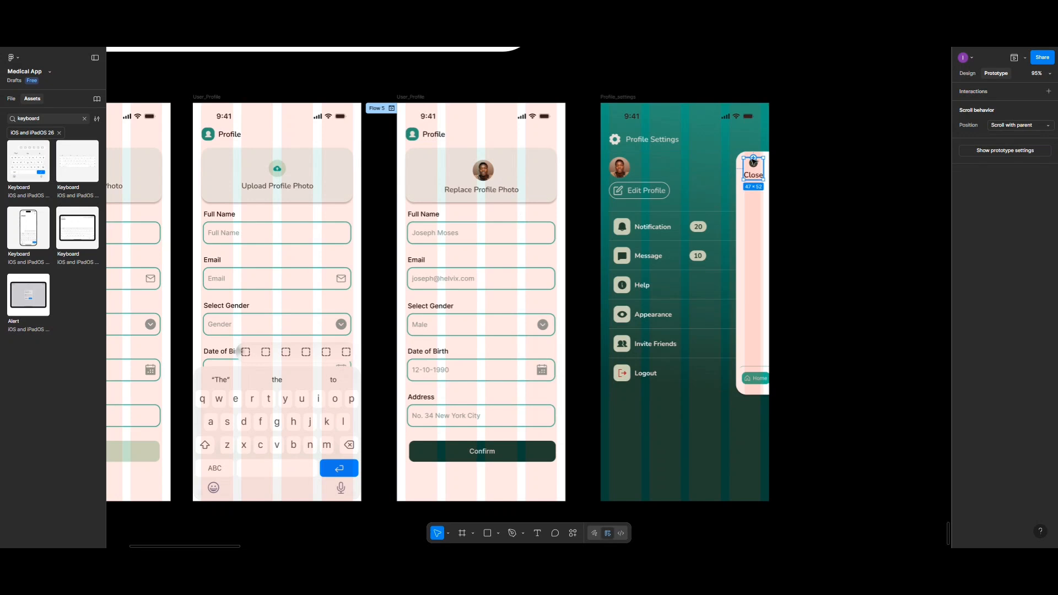
pyautogui.click(753, 164)
pyautogui.moveTo(744, 168); pyautogui.dragTo(507, 263)
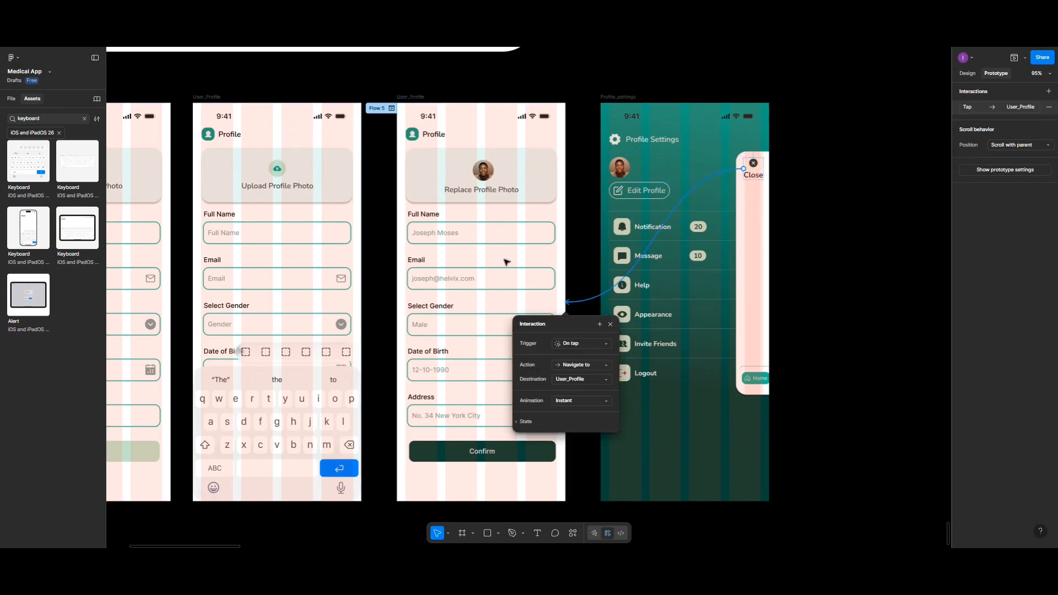
# - Set the Profile header's interaction to Profile_settings to the Slide in animation with direction Right
pyautogui.click(418, 140)
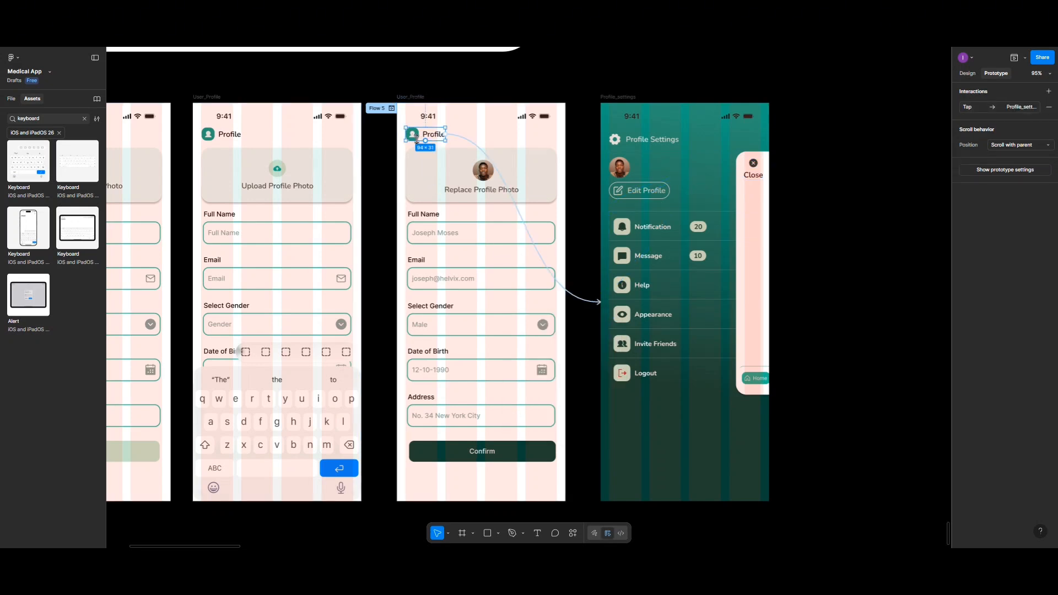
pyautogui.click(538, 264)
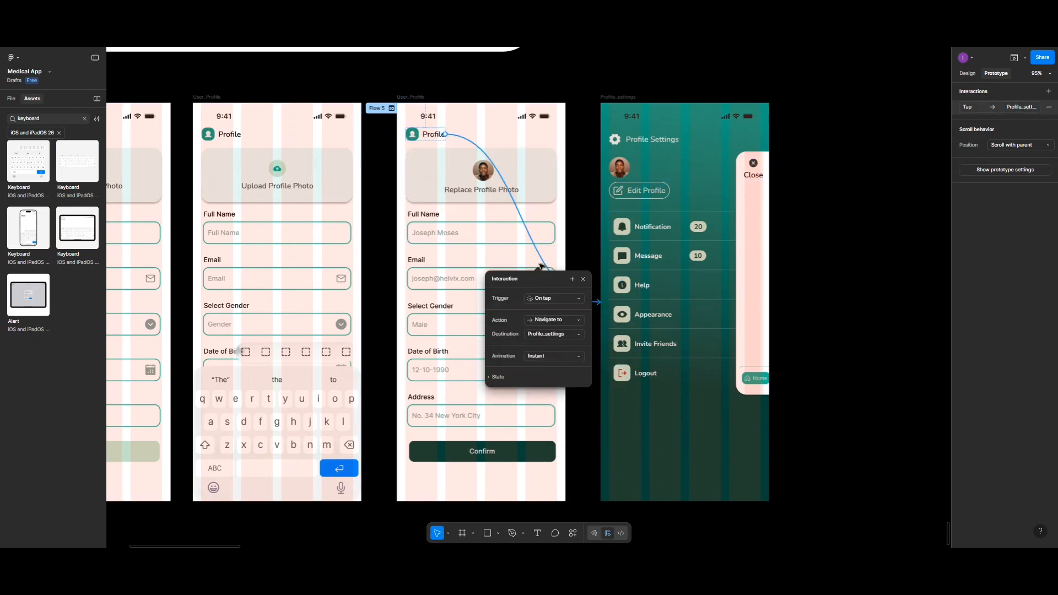
pyautogui.click(555, 357)
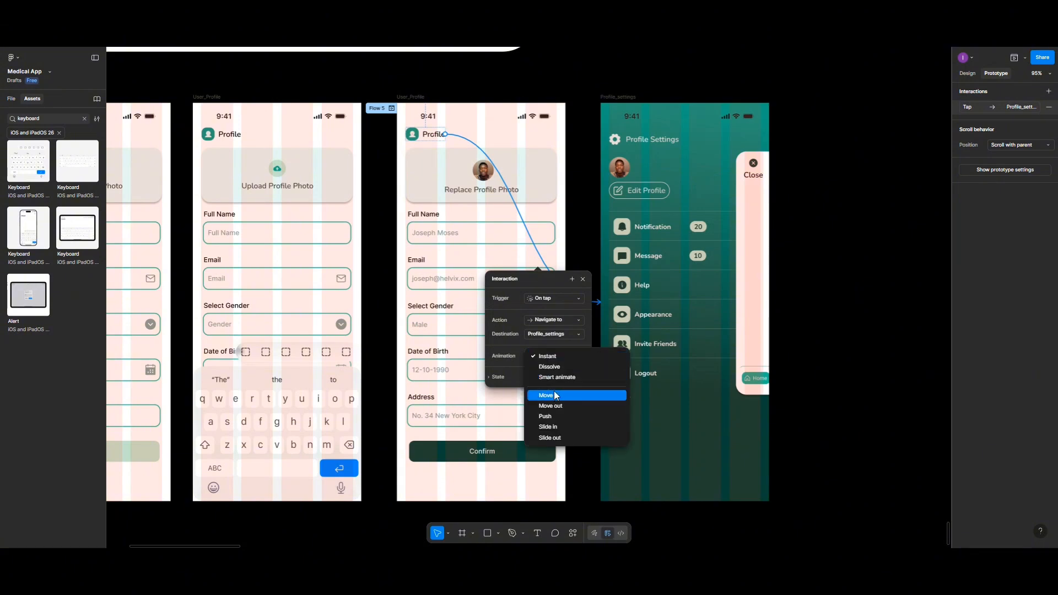
pyautogui.click(556, 427)
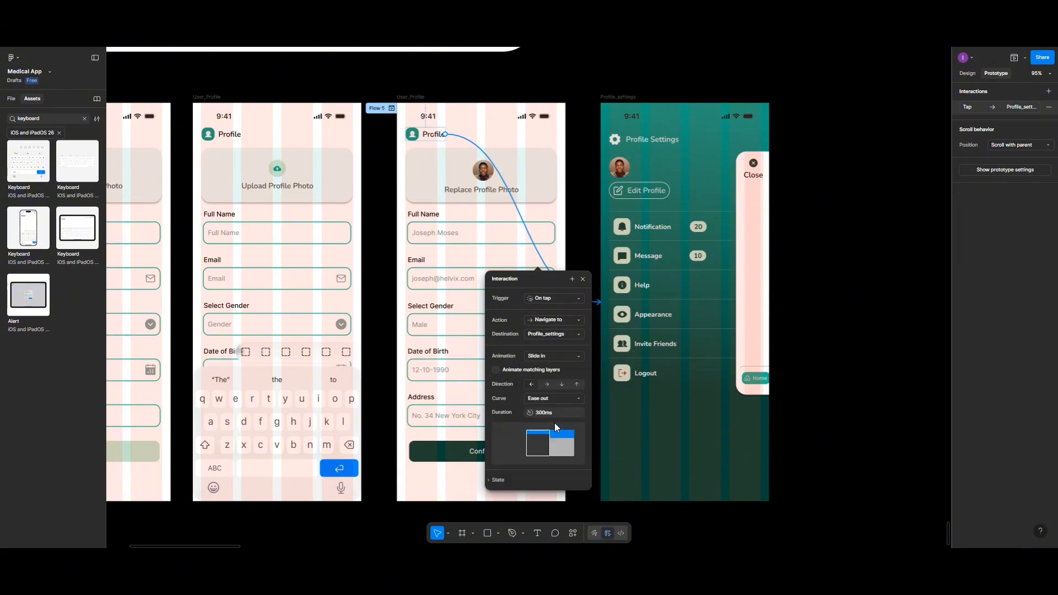
pyautogui.click(545, 385)
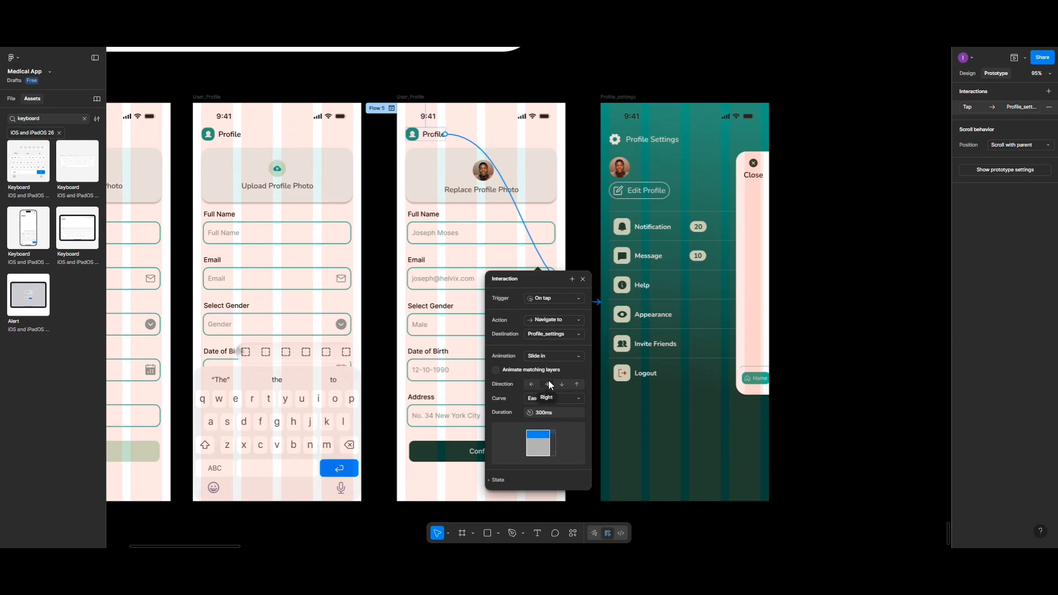
# - Set the Close control's interaction to User_Profile to the Slide in animation
pyautogui.click(794, 378)
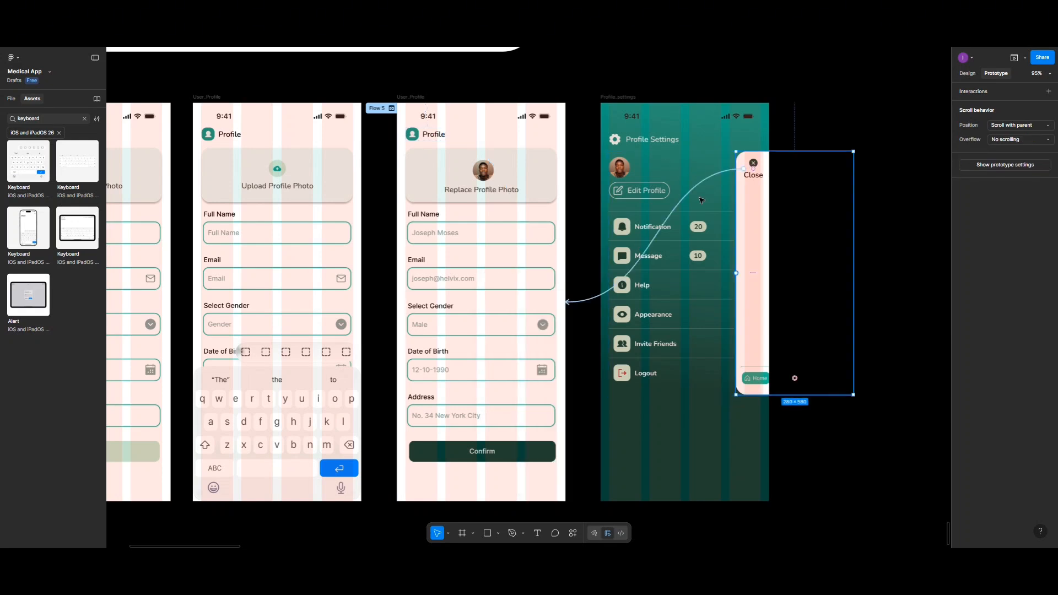
pyautogui.click(592, 298)
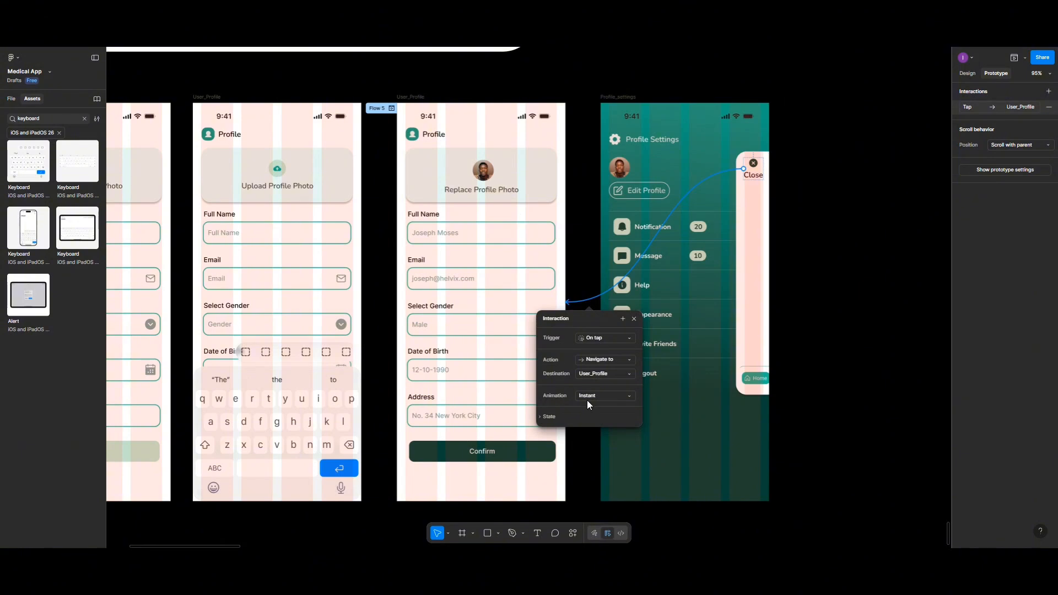
pyautogui.click(588, 397)
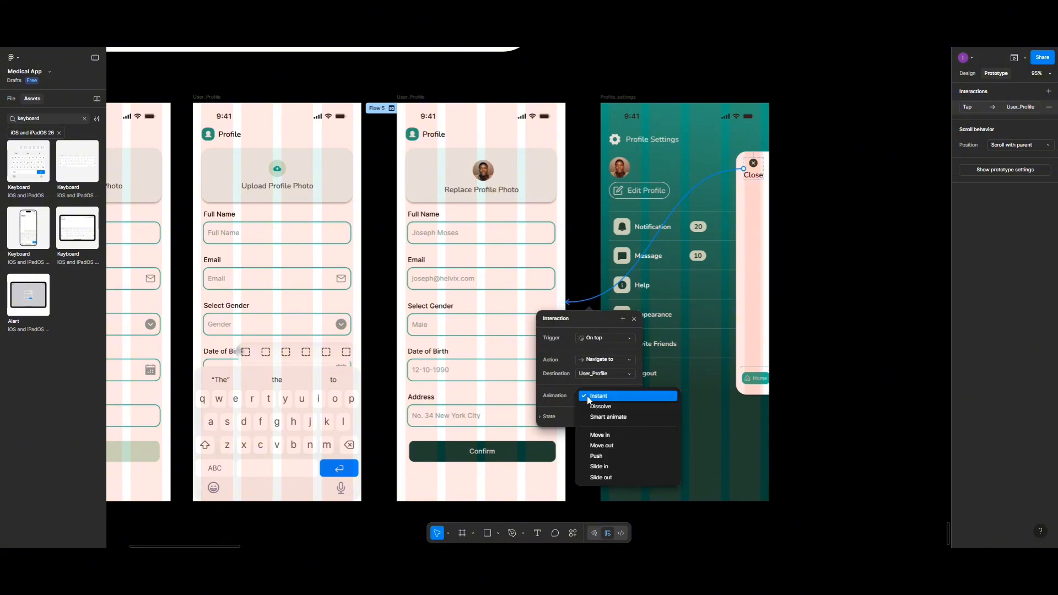
pyautogui.click(606, 463)
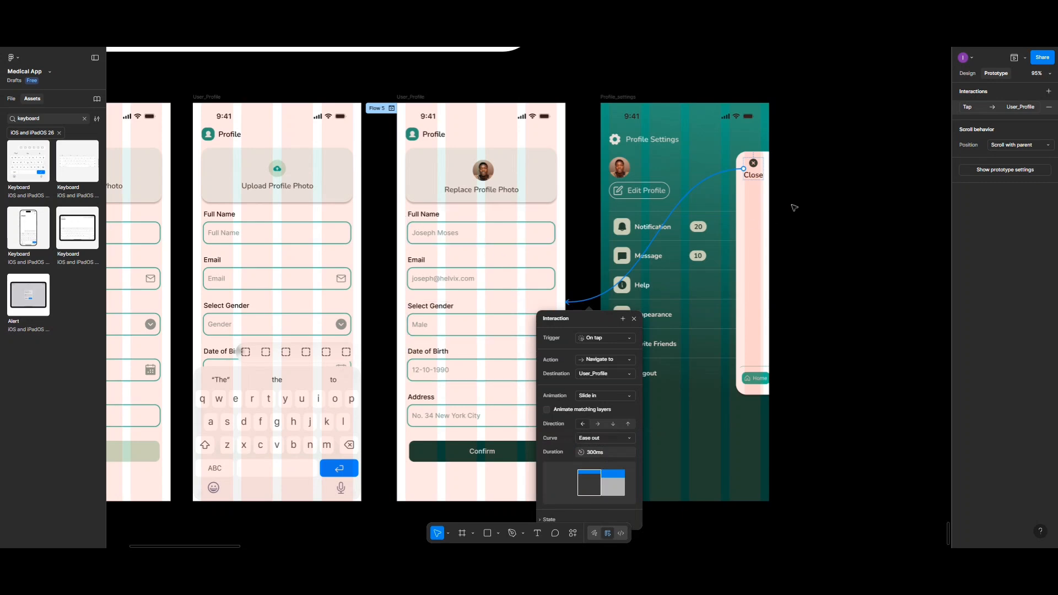
# - Recolor the status bar on the Profile_settings screen to FFFFFF at 80% opacity
pyautogui.scroll(-3, 794, 207)
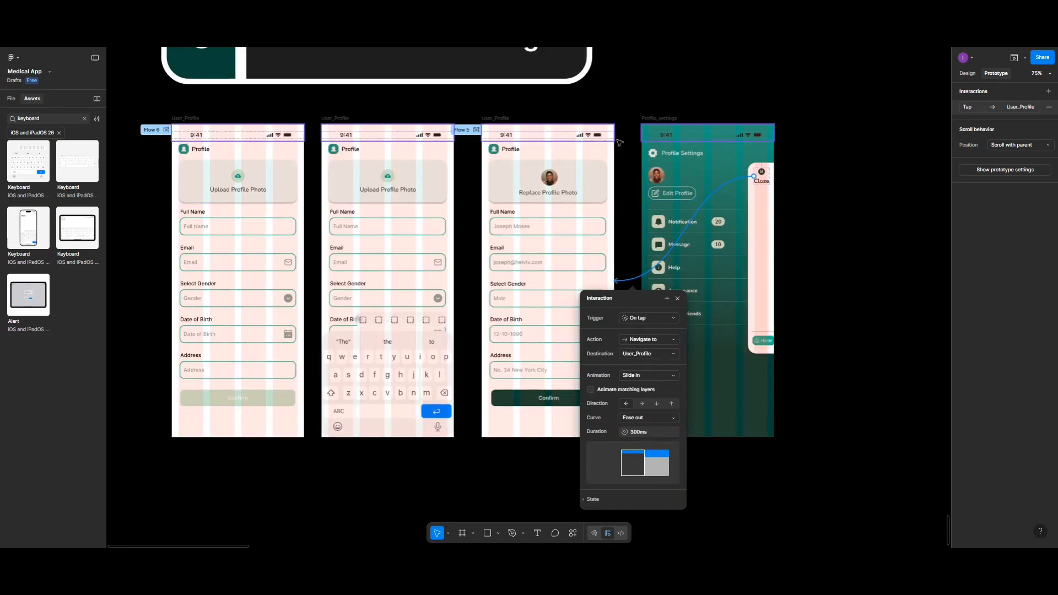
pyautogui.click(711, 133)
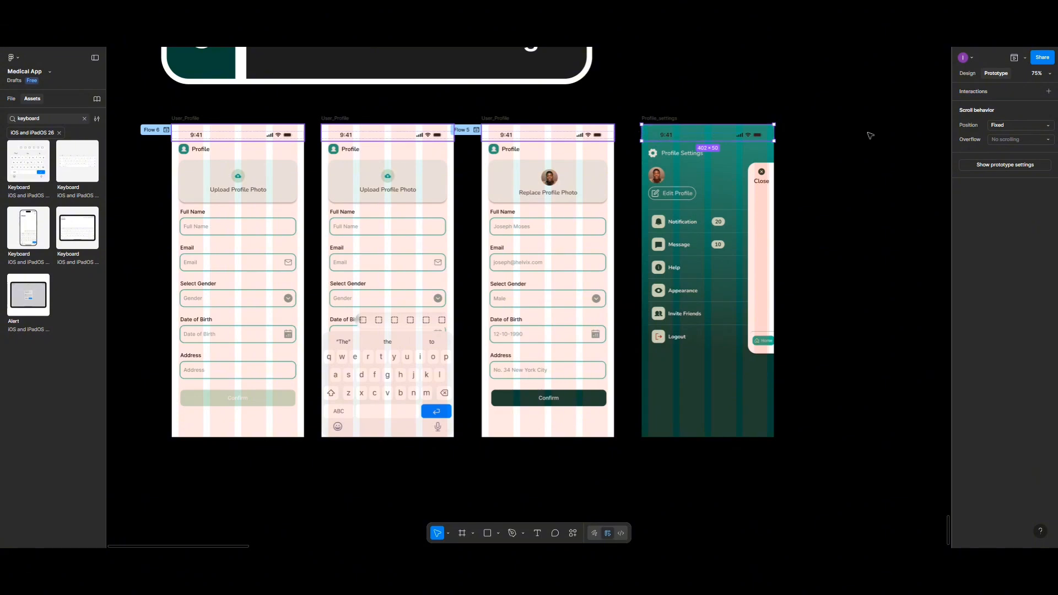
pyautogui.doubleClick(762, 139)
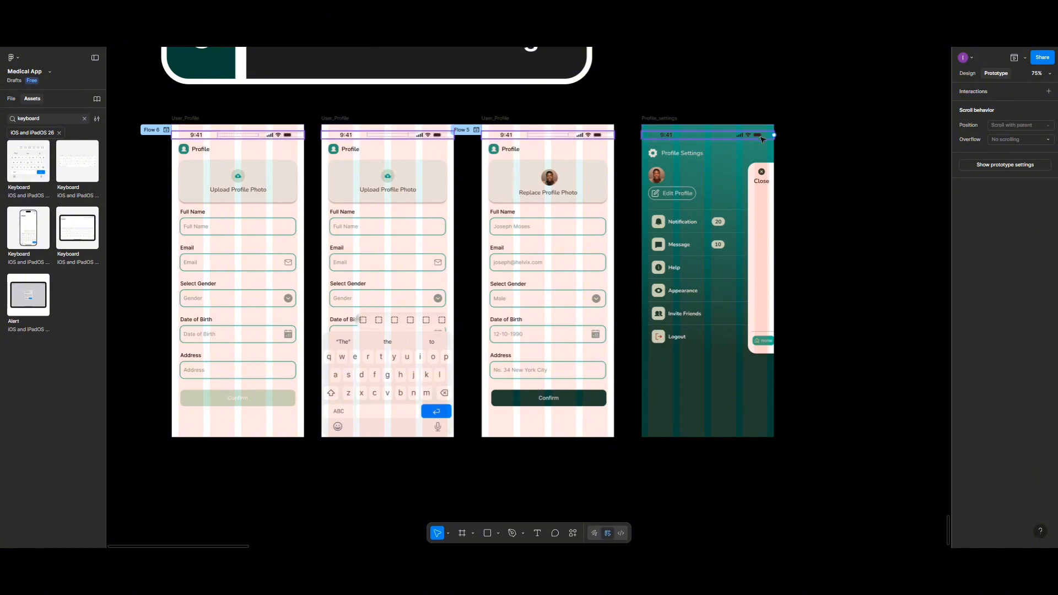
pyautogui.click(965, 73)
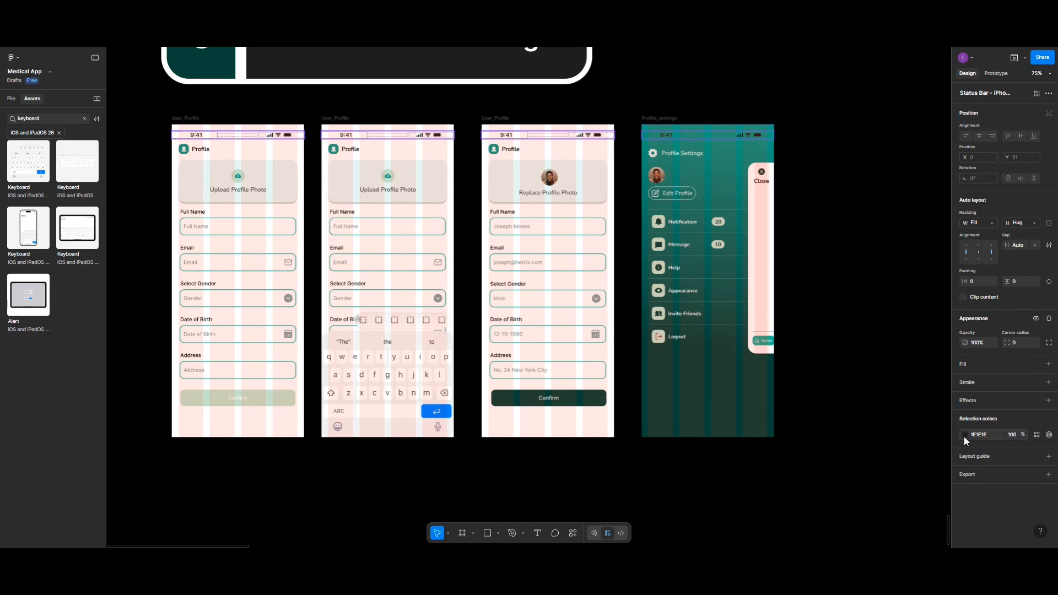
pyautogui.click(964, 435)
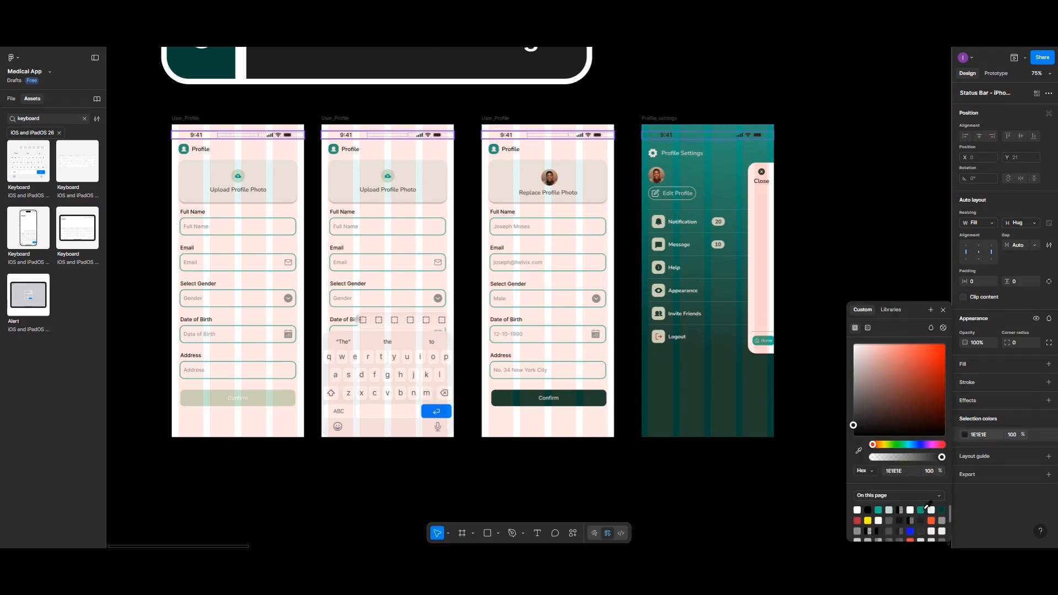
pyautogui.click(911, 510)
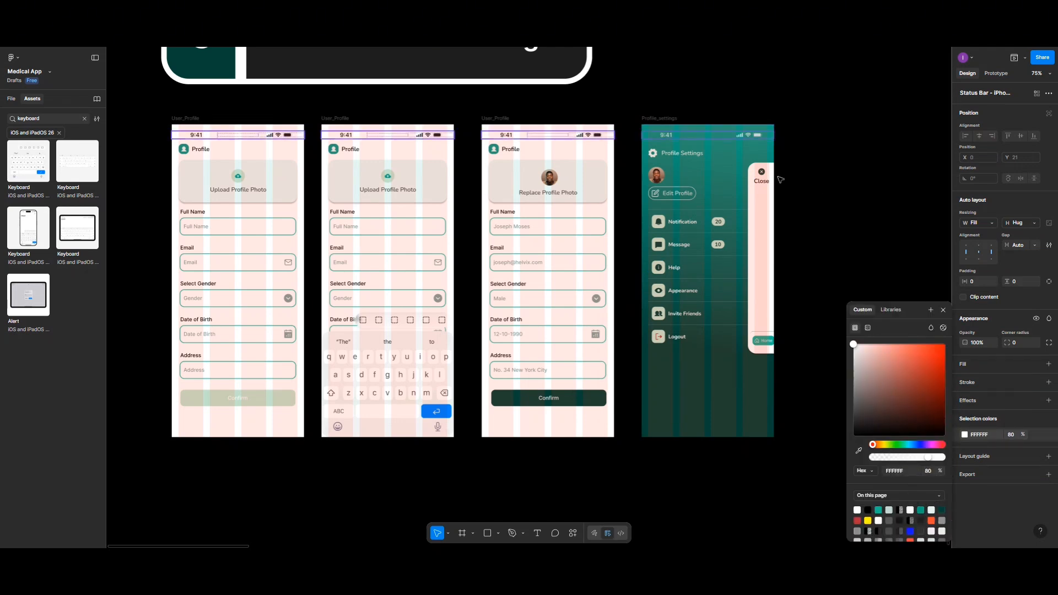
pyautogui.click(656, 120)
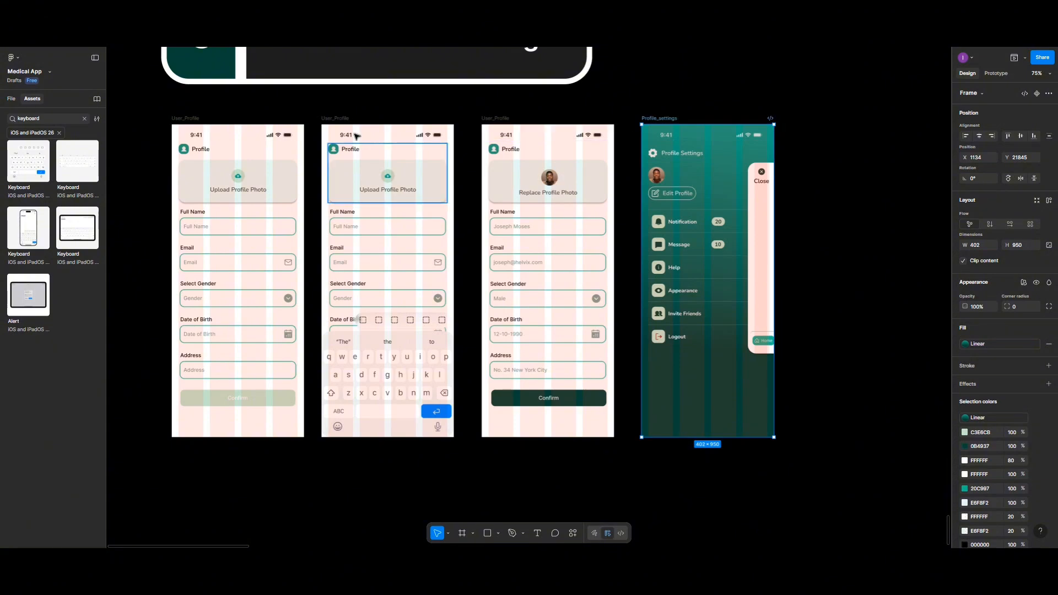
# - Preview the prototype from the empty User_Profile screen and test tapping the Full Name field
pyautogui.click(217, 120)
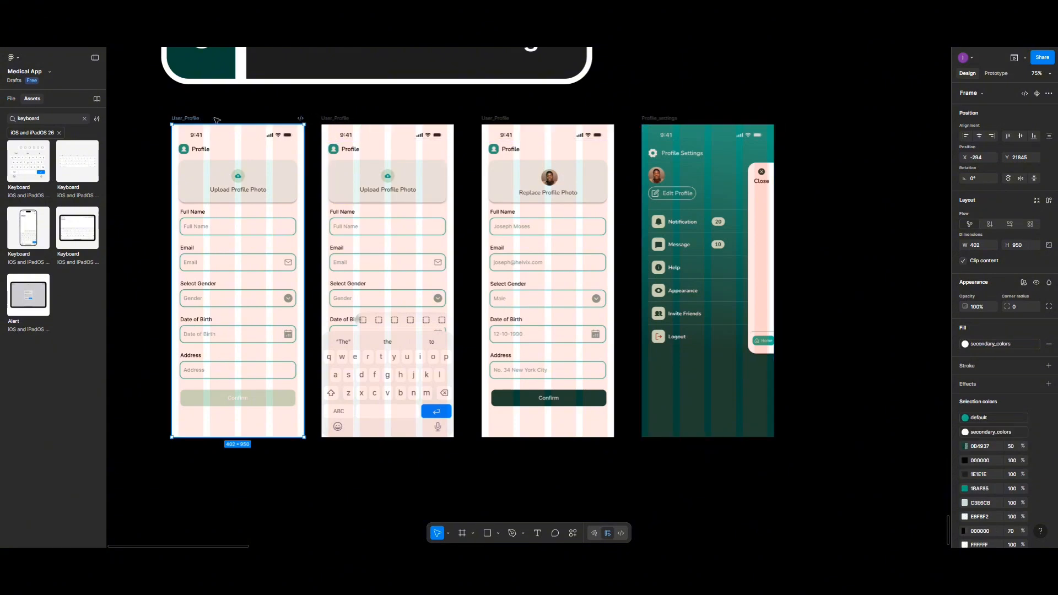
pyautogui.click(1014, 57)
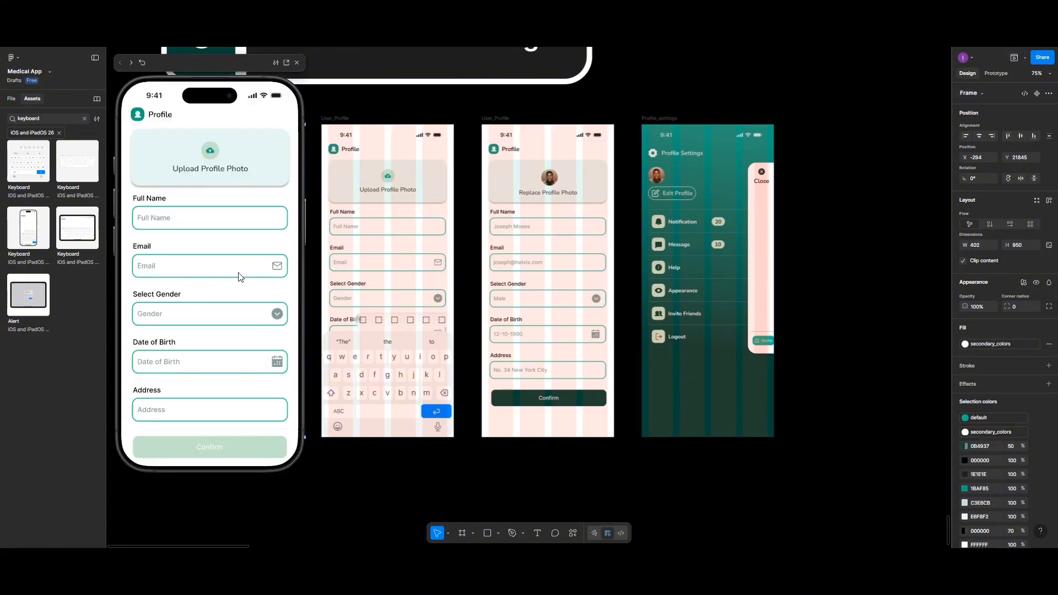
pyautogui.click(158, 223)
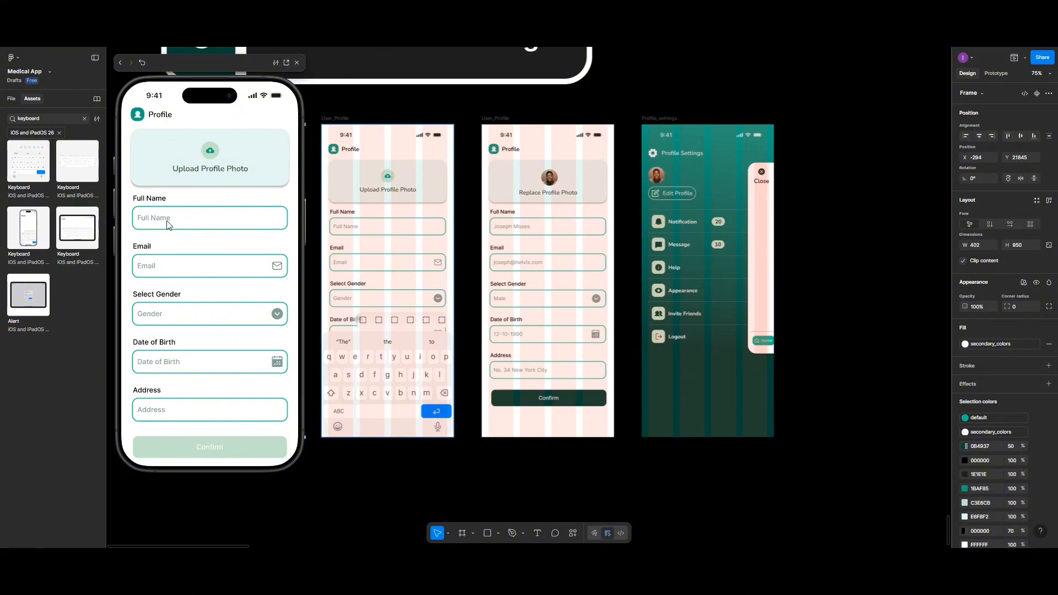
pyautogui.click(296, 63)
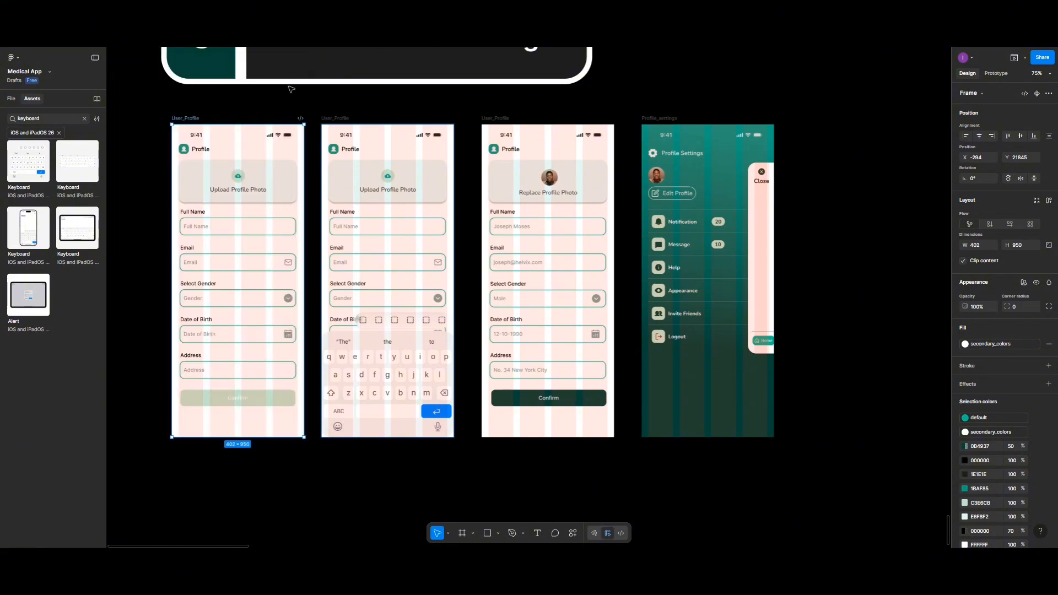
pyautogui.click(1014, 57)
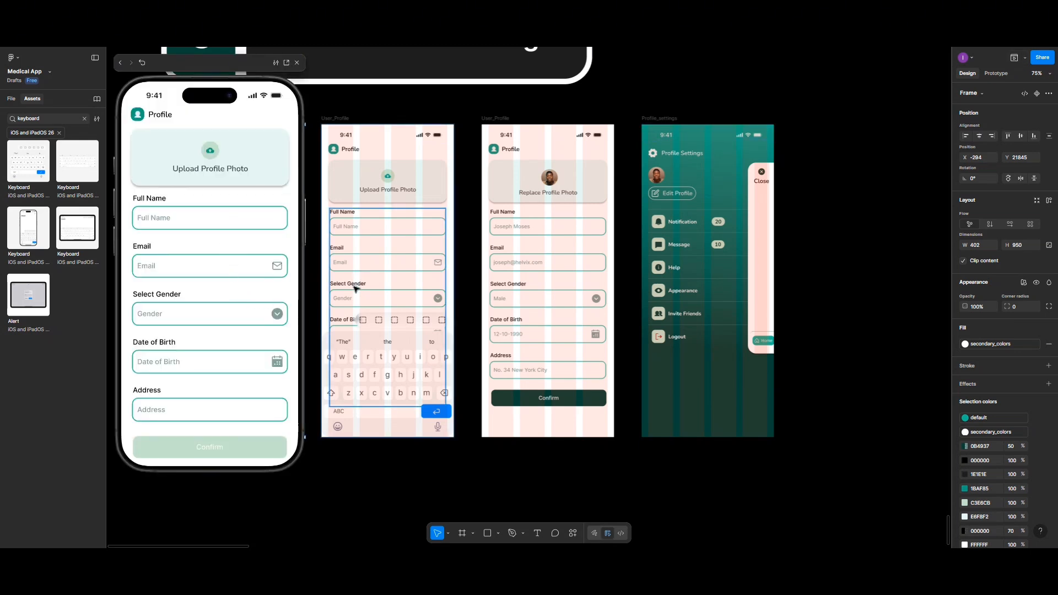
pyautogui.click(296, 62)
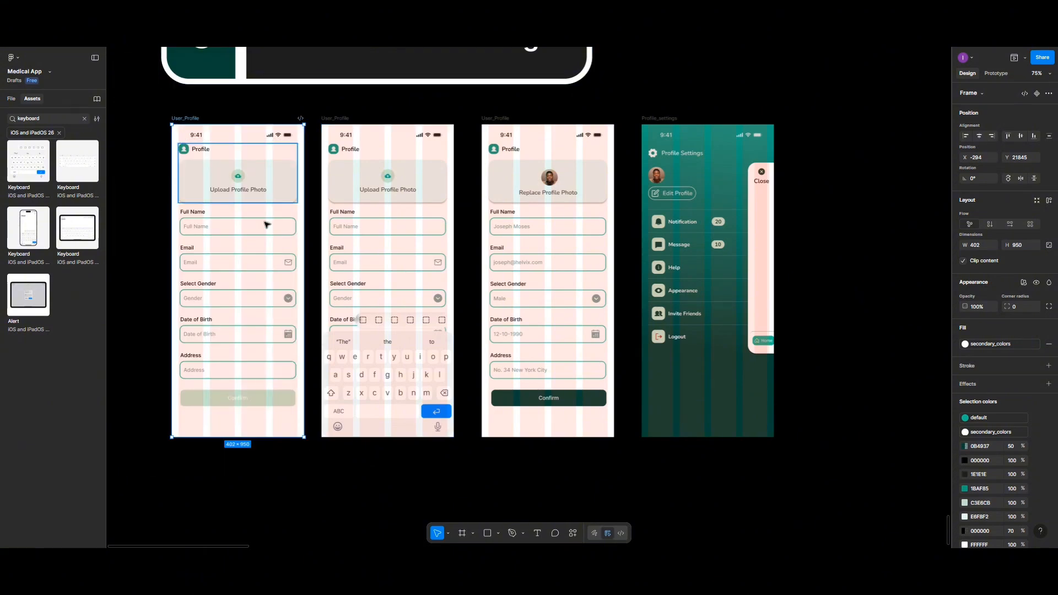
# - Inspect the on-tap interaction linking the Full Name field on the empty User_Profile screen to the keyboard screen
pyautogui.click(247, 231)
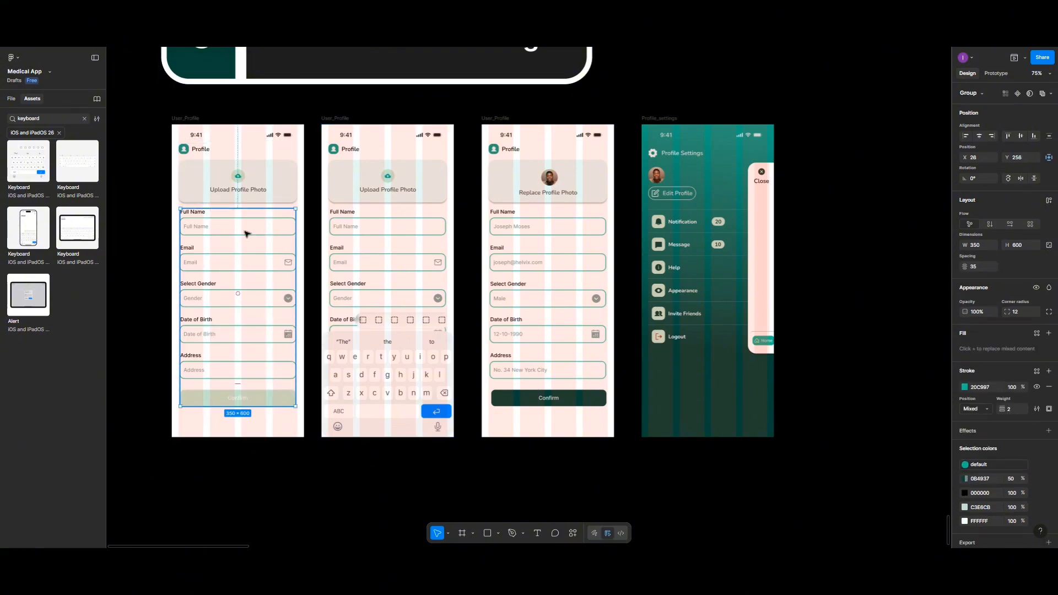
pyautogui.click(247, 235)
pyautogui.click(246, 235)
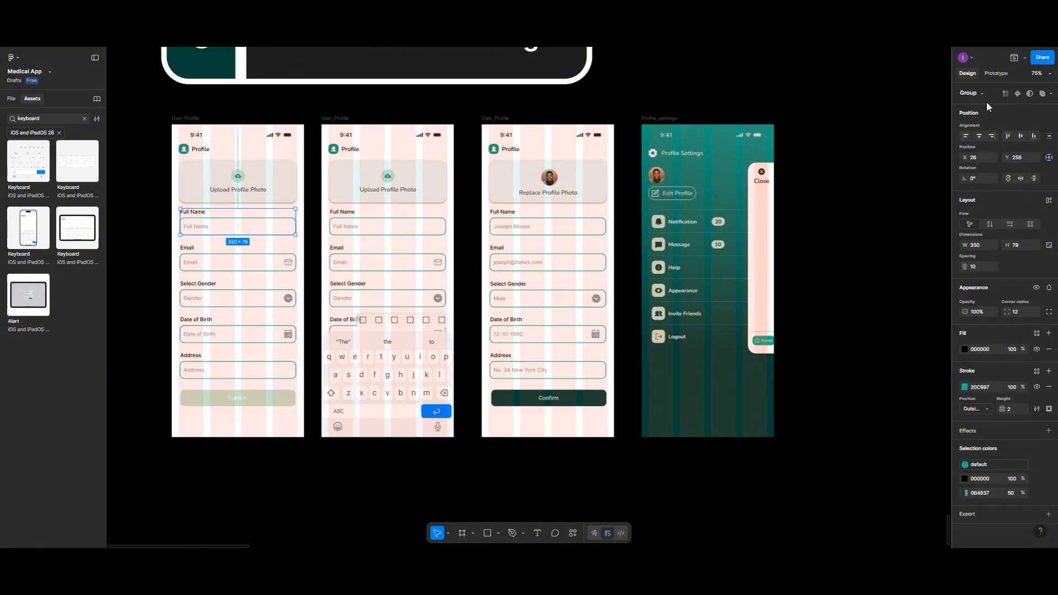
pyautogui.click(996, 73)
pyautogui.moveTo(296, 222); pyautogui.dragTo(312, 267)
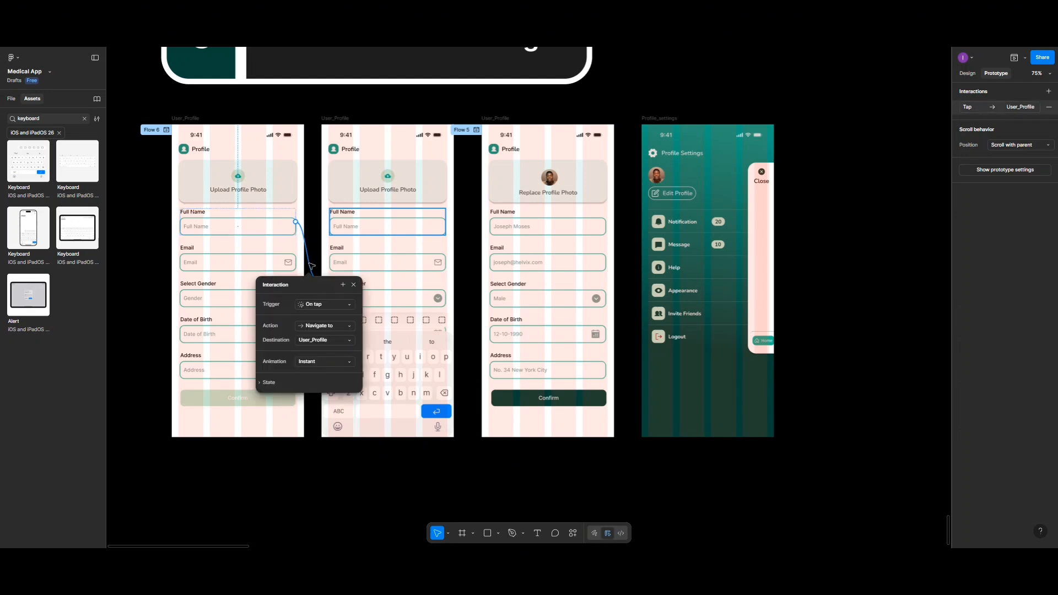
pyautogui.moveTo(311, 267); pyautogui.dragTo(381, 311)
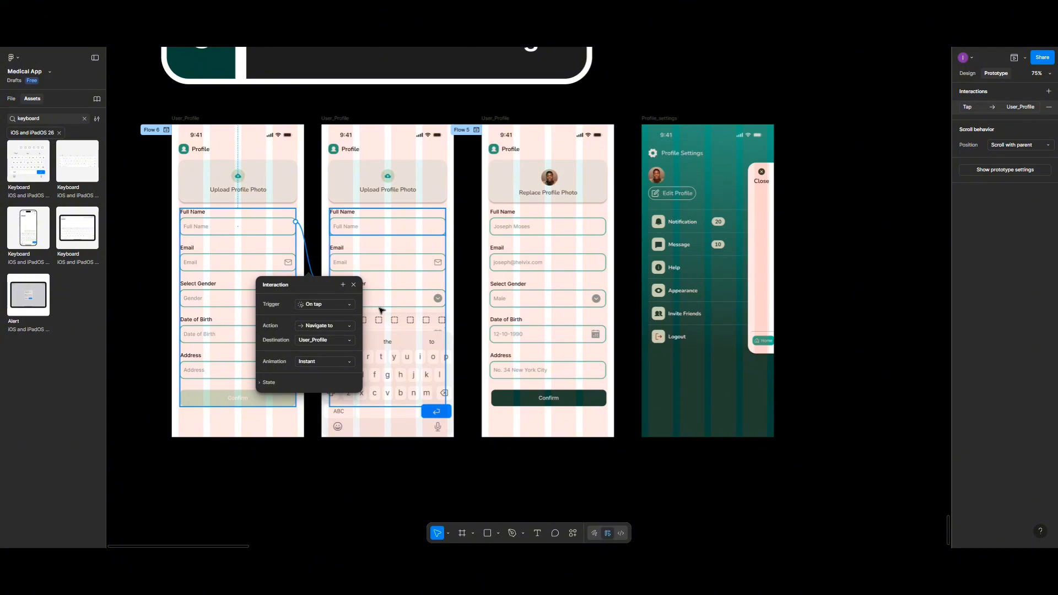
pyautogui.click(381, 311)
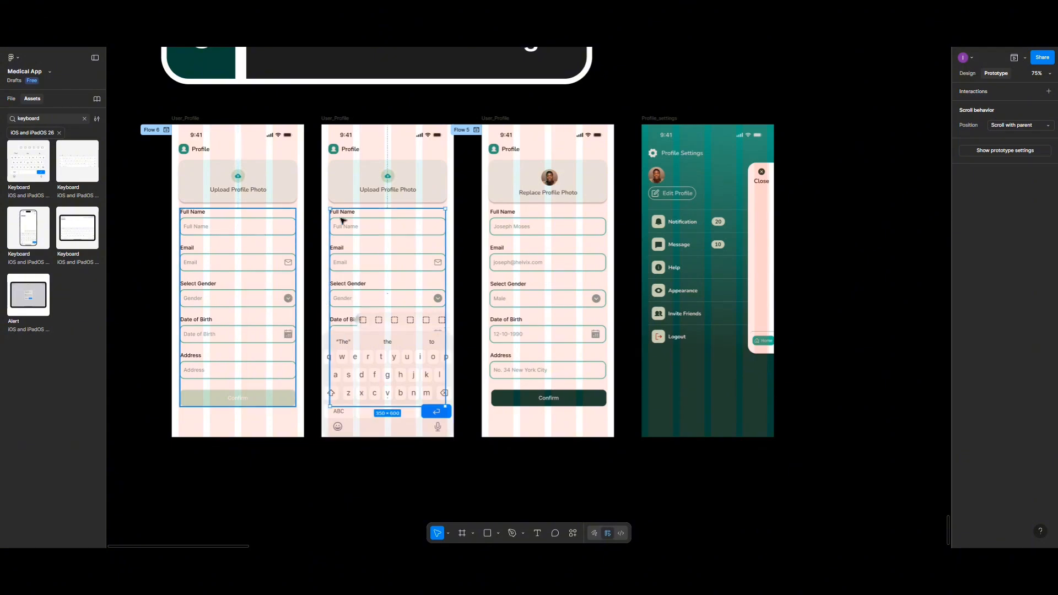
pyautogui.click(272, 234)
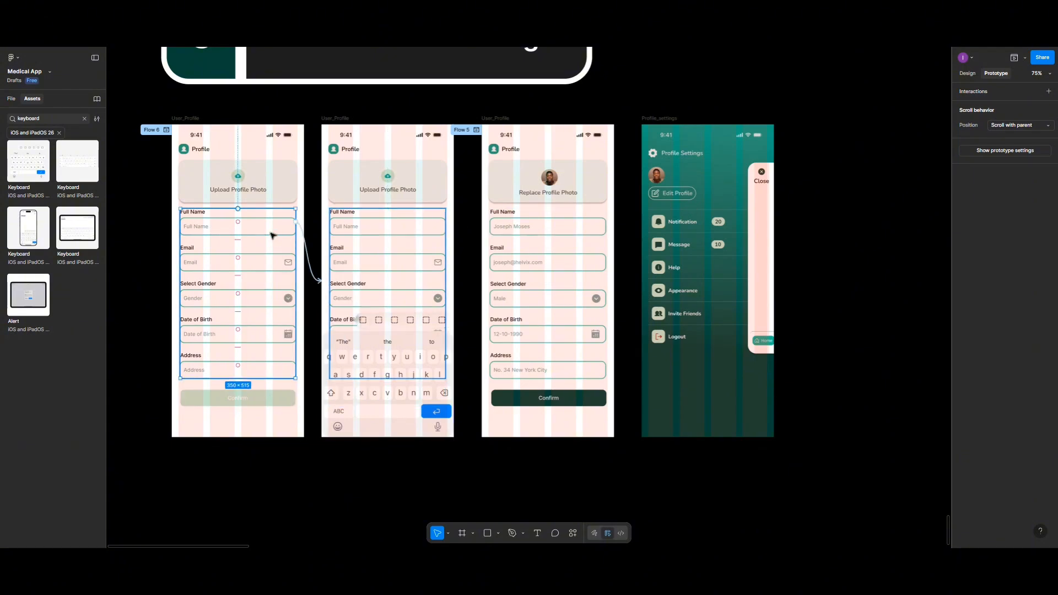
pyautogui.moveTo(296, 221); pyautogui.dragTo(309, 251)
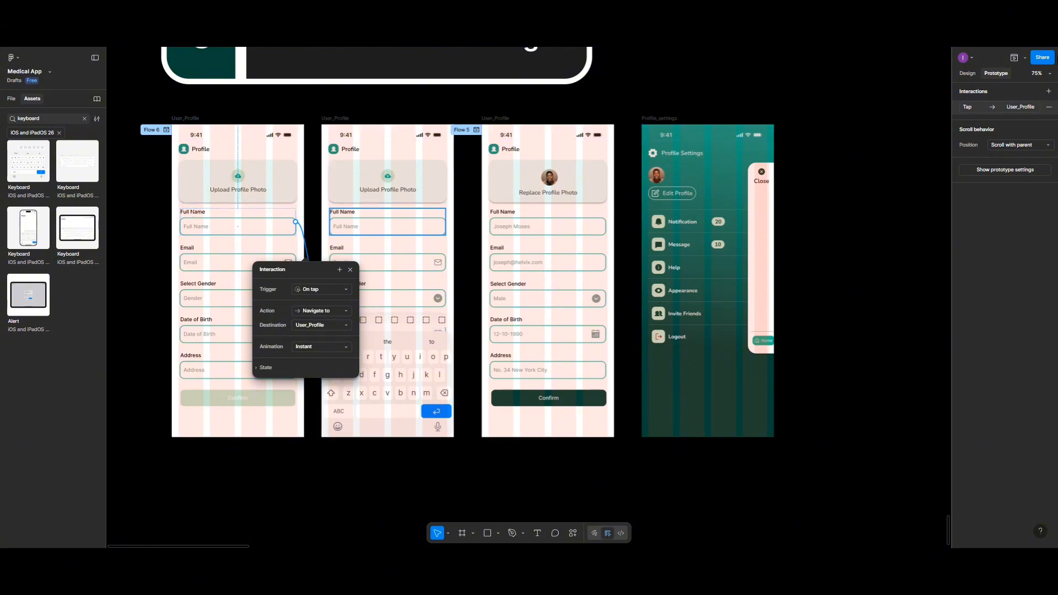
# - Preview the flow again and retest the Full Name field's link to the keyboard screen
pyautogui.click(1012, 57)
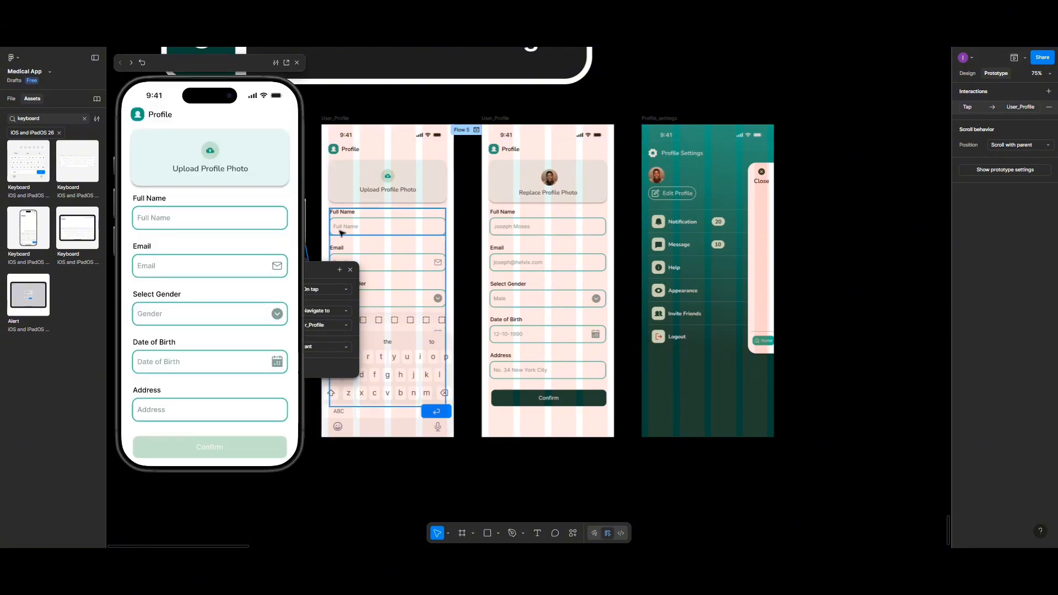
pyautogui.click(204, 229)
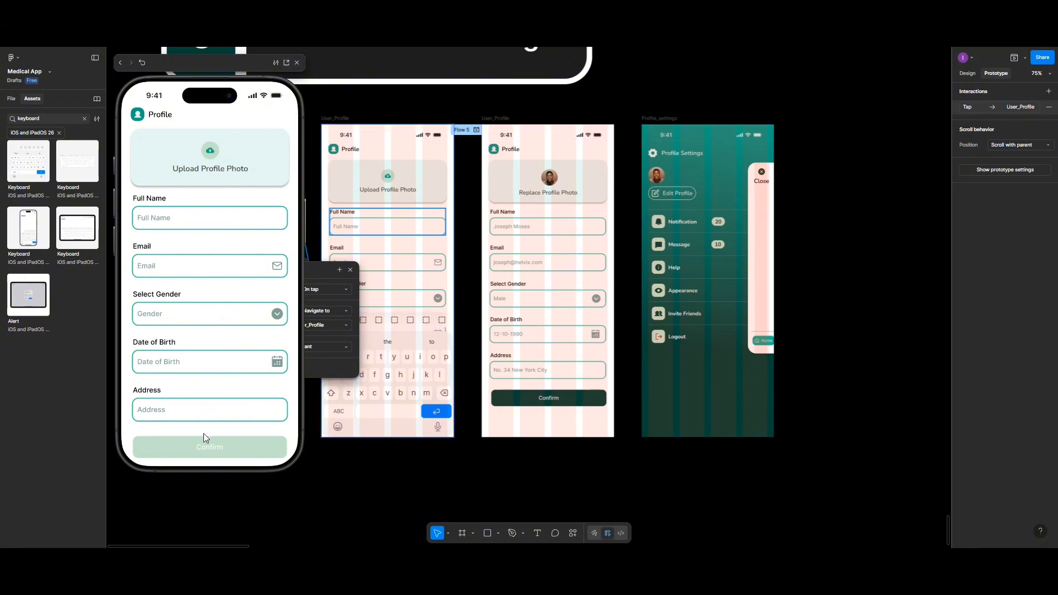
pyautogui.click(297, 63)
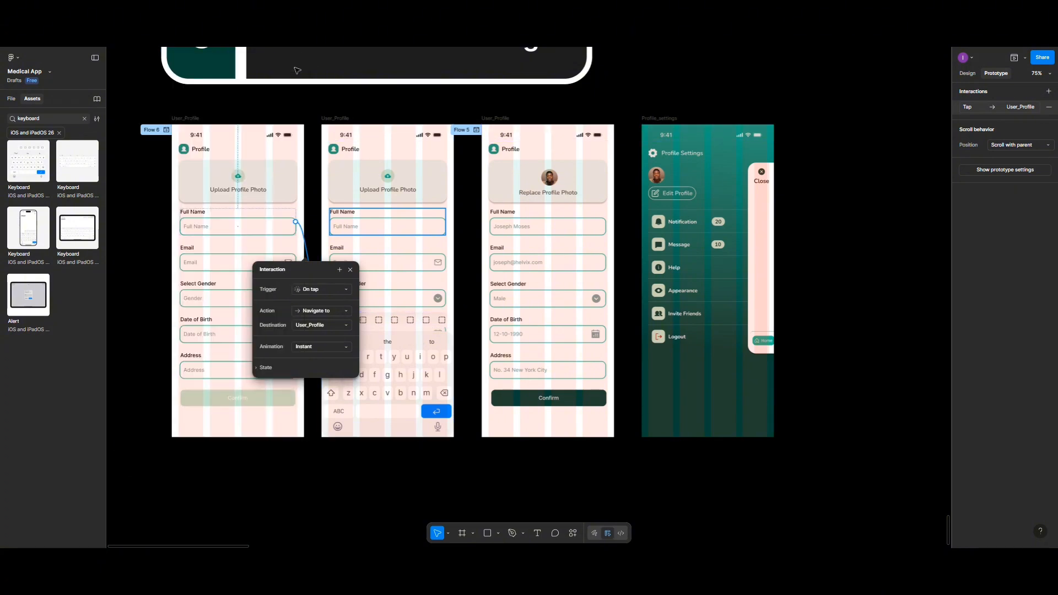
# - Shift the middle User_Profile screen and its keyboard to check whether the keyboard moves with the frame
pyautogui.click(332, 119)
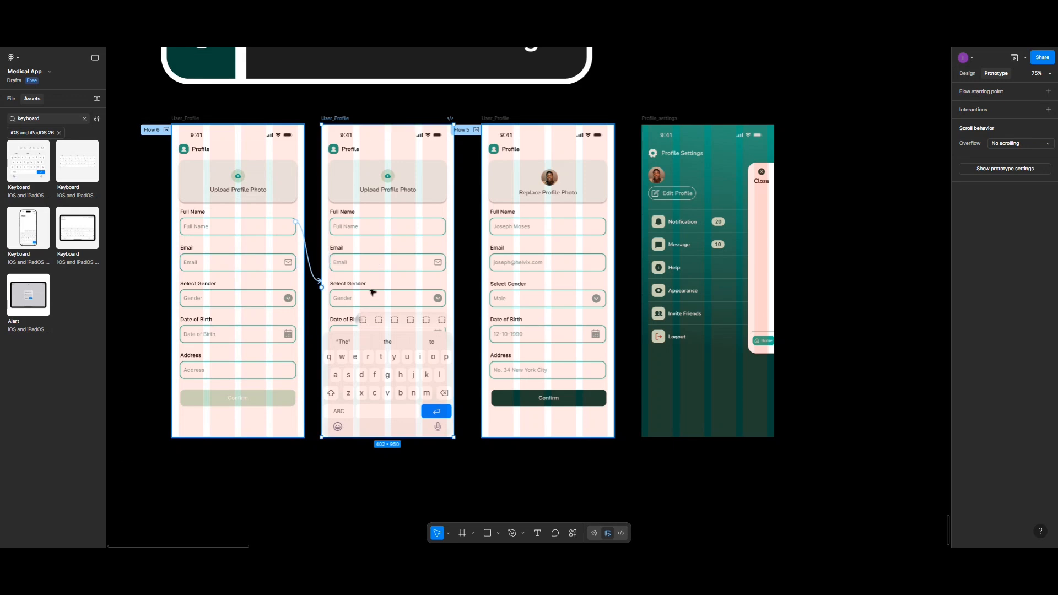
pyautogui.moveTo(334, 125); pyautogui.dragTo(342, 122)
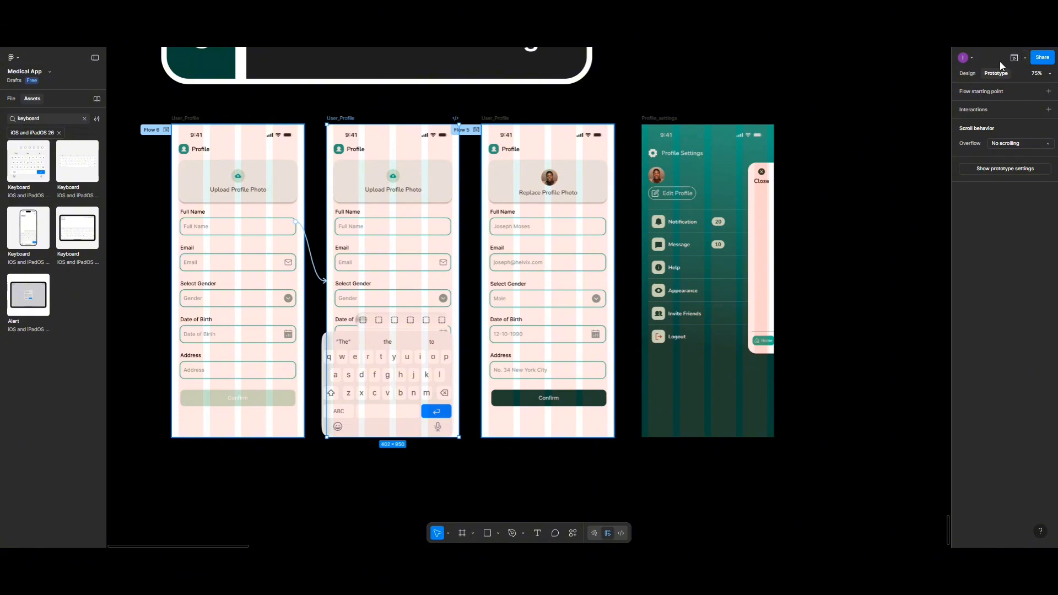
pyautogui.click(972, 75)
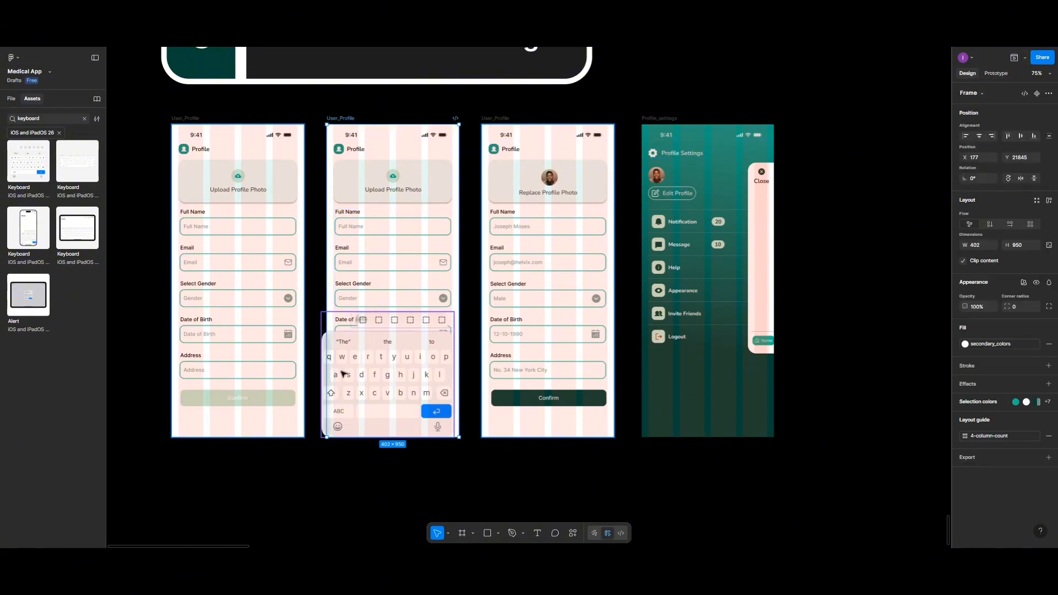
pyautogui.moveTo(351, 368); pyautogui.dragTo(379, 282)
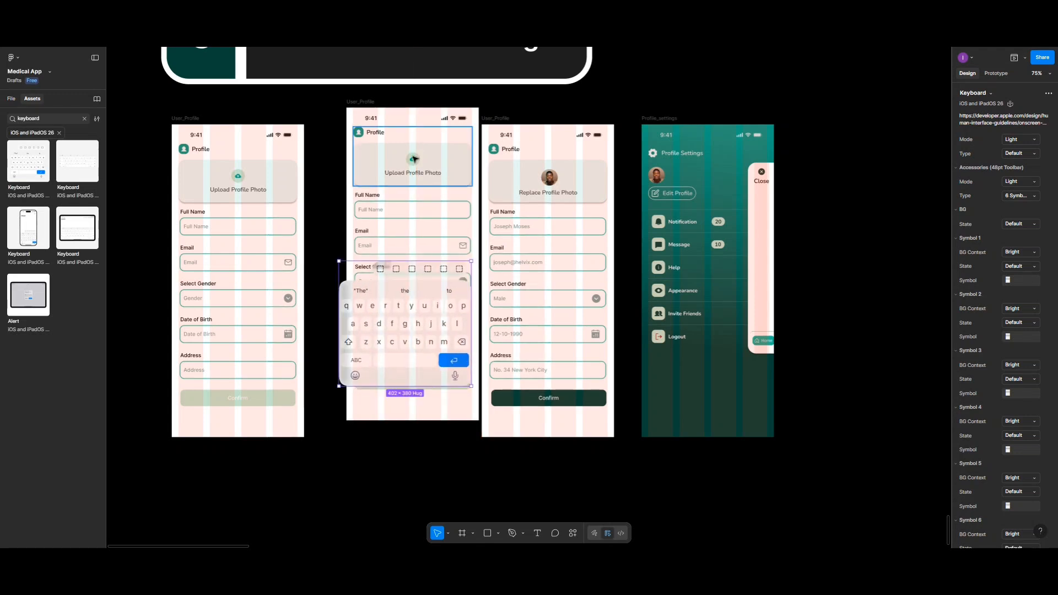
# - Move the filled-in User_Profile and Profile_settings screens together farther right to make room for the keyboard screen
pyautogui.click(500, 124)
pyautogui.keyDown('shift'); pyautogui.click(661, 117); pyautogui.keyUp('shift')
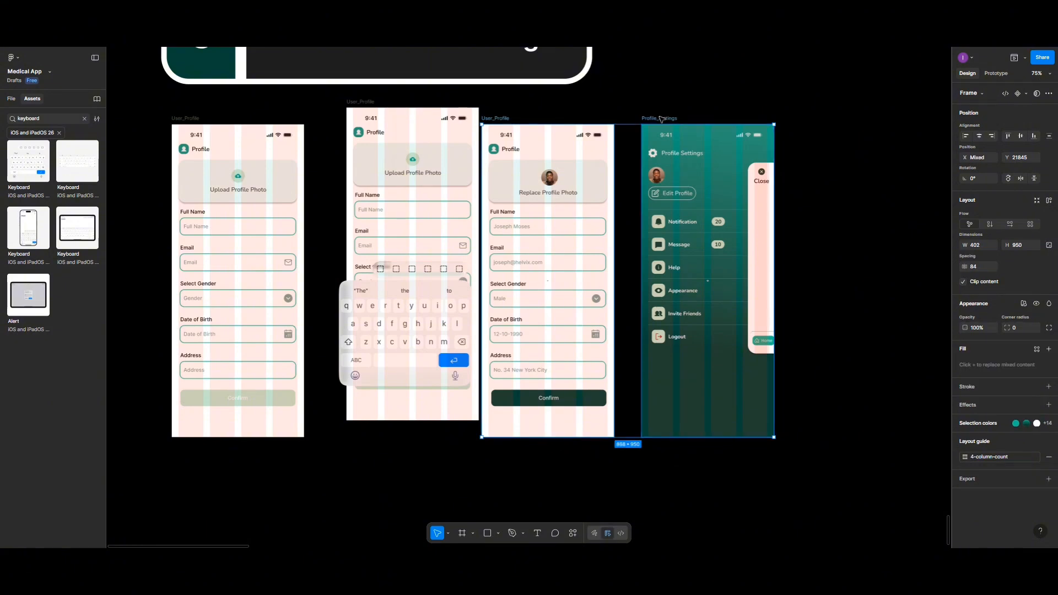
pyautogui.moveTo(661, 117); pyautogui.dragTo(768, 122)
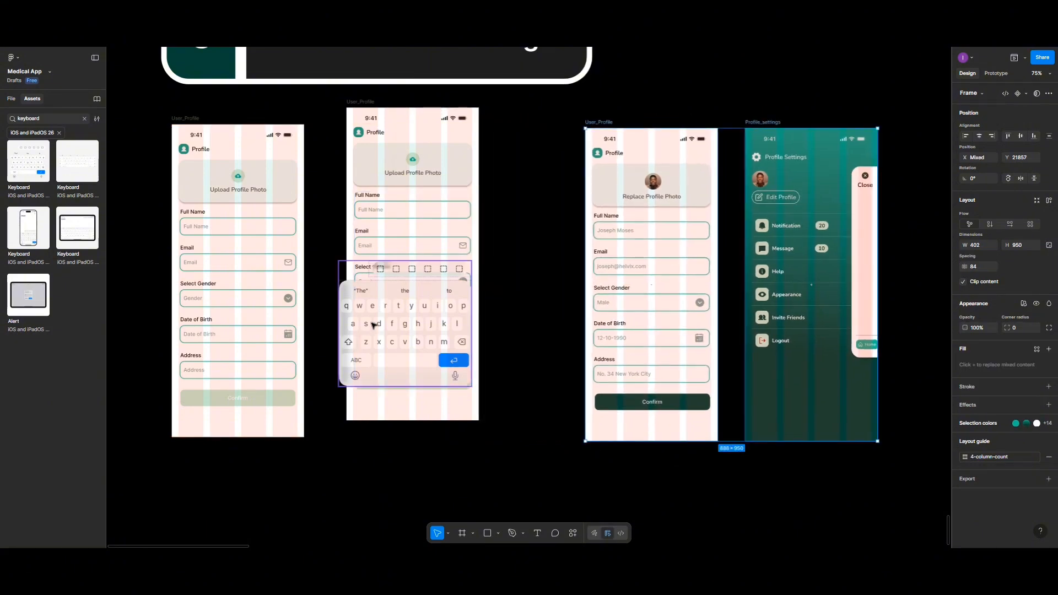
# - Nest the keyboard inside the middle User_Profile frame and place it over the lower part of the form
pyautogui.moveTo(374, 325); pyautogui.dragTo(390, 185)
pyautogui.moveTo(364, 104); pyautogui.dragTo(368, 137)
pyautogui.moveTo(384, 293); pyautogui.dragTo(401, 427)
pyautogui.moveTo(383, 197); pyautogui.dragTo(405, 370)
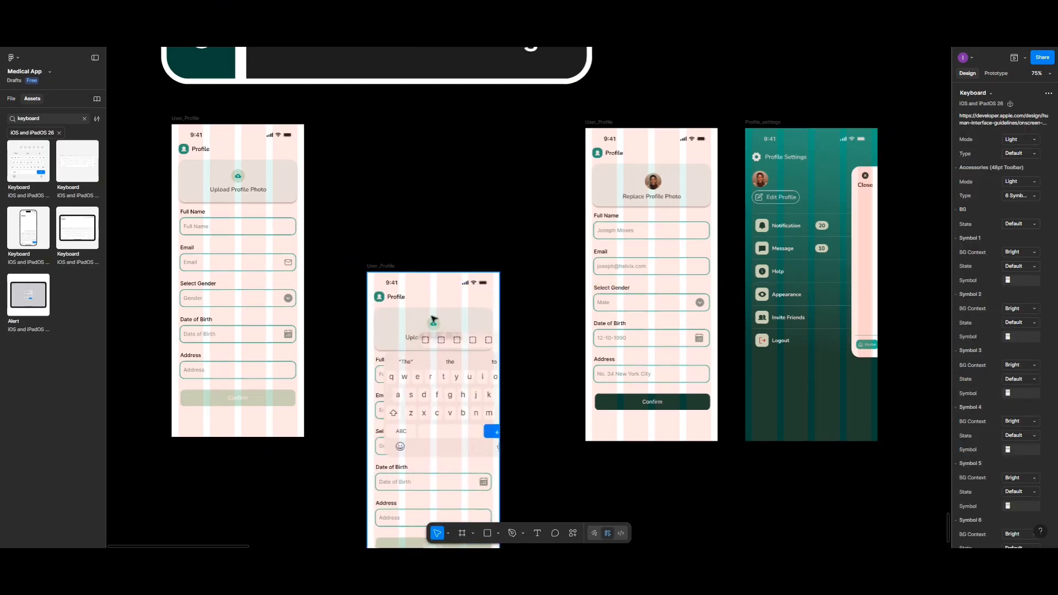
pyautogui.moveTo(434, 320); pyautogui.dragTo(434, 319)
pyautogui.scroll(-3, 433, 320)
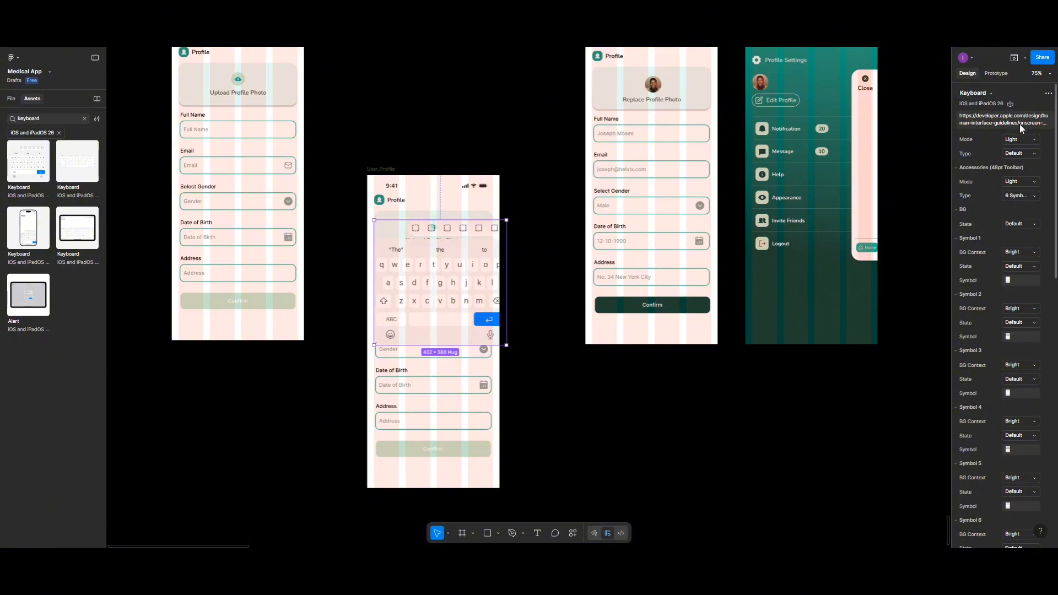
pyautogui.moveTo(438, 316); pyautogui.dragTo(439, 462)
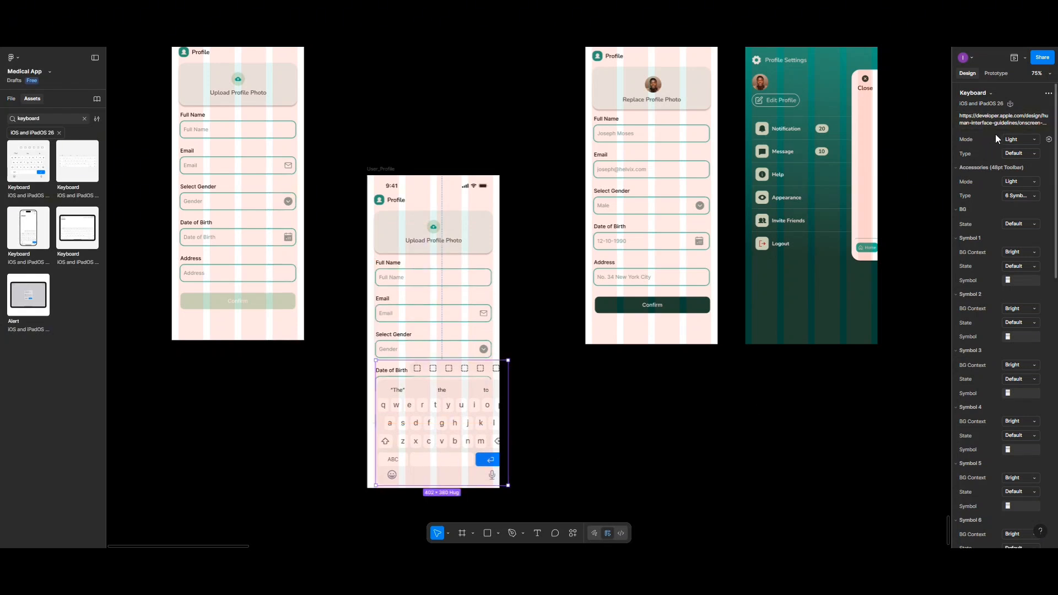
# - Align the keyboard to the horizontal centre and bottom edge of its User_Profile frame
pyautogui.scroll(-15, 997, 285)
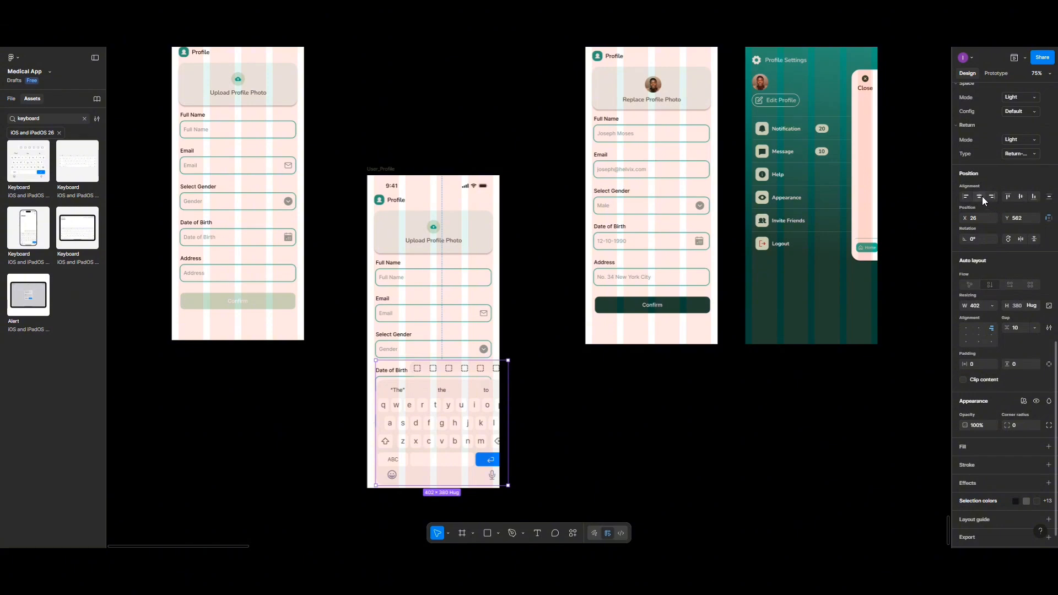
pyautogui.click(980, 197)
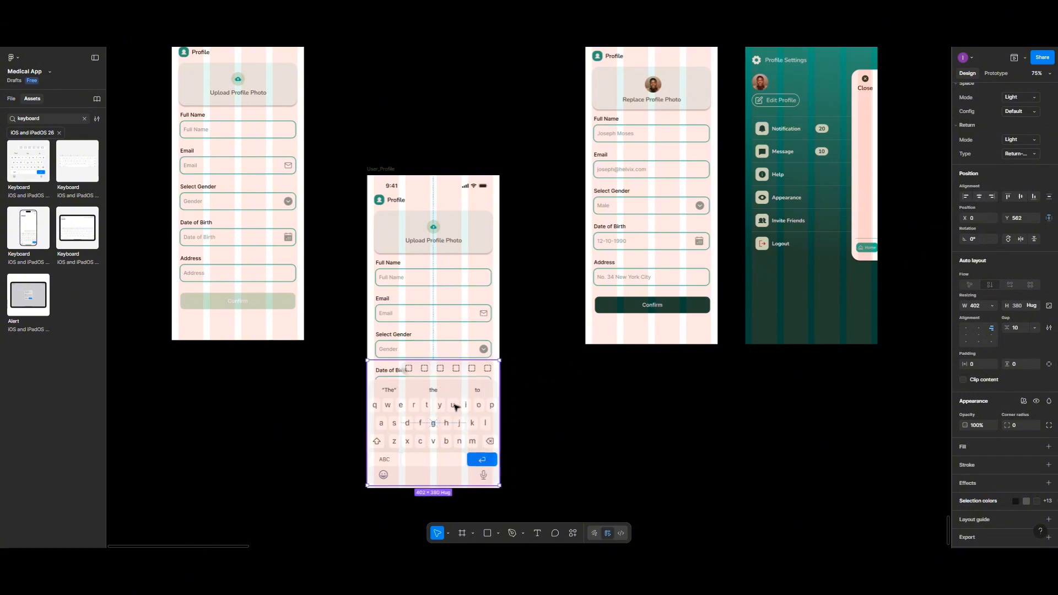
pyautogui.click(1037, 198)
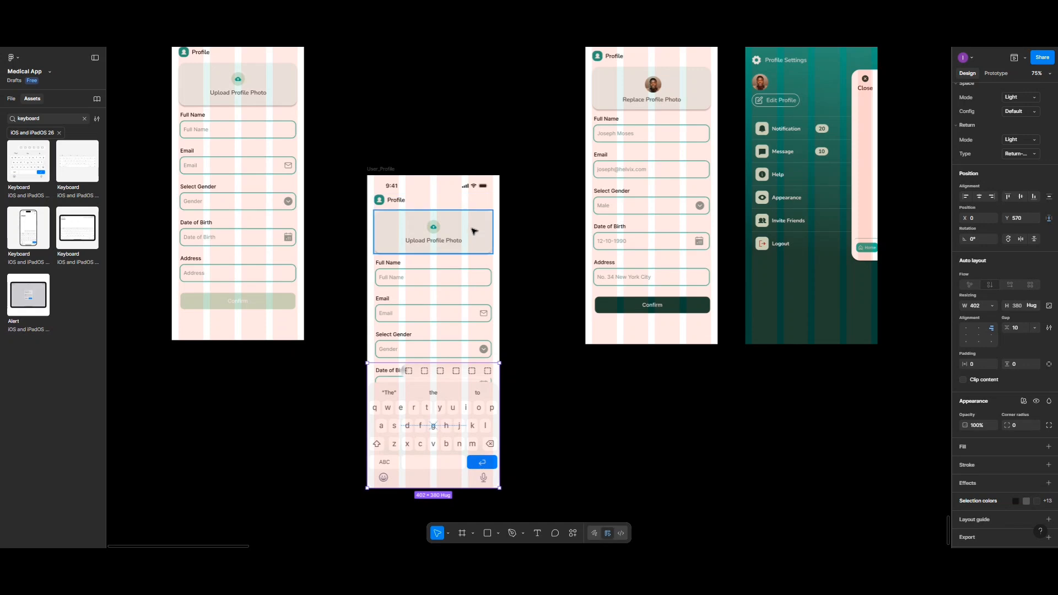
# - Move the keyboard User_Profile screen back up into the row between the empty and filled-in screens
pyautogui.scroll(-5, 475, 229)
pyautogui.click(428, 197)
pyautogui.moveTo(427, 196); pyautogui.dragTo(425, 128)
pyautogui.scroll(5, 419, 166)
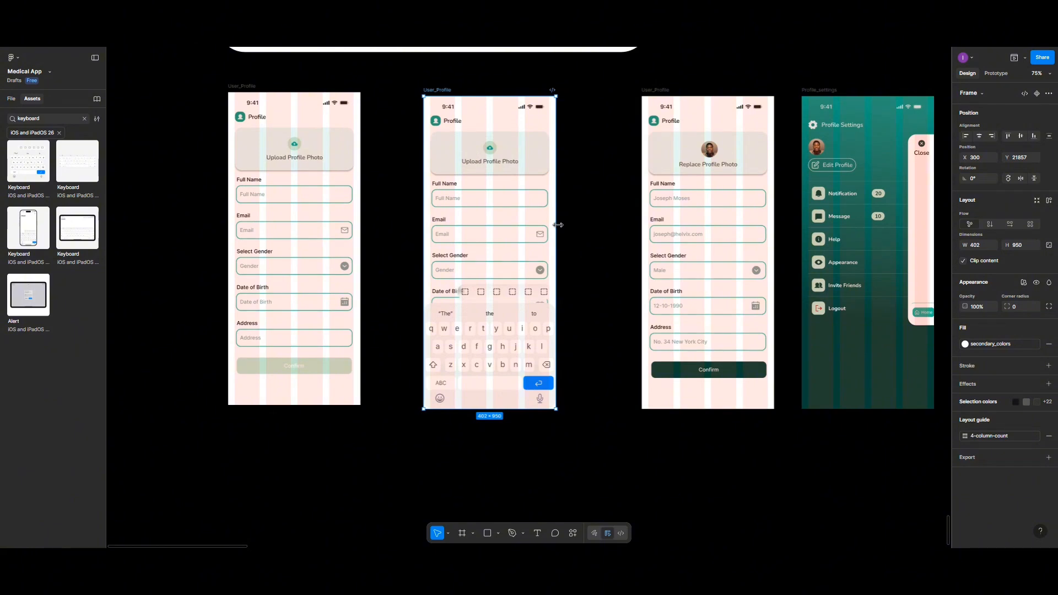
pyautogui.scroll(-3, 559, 225)
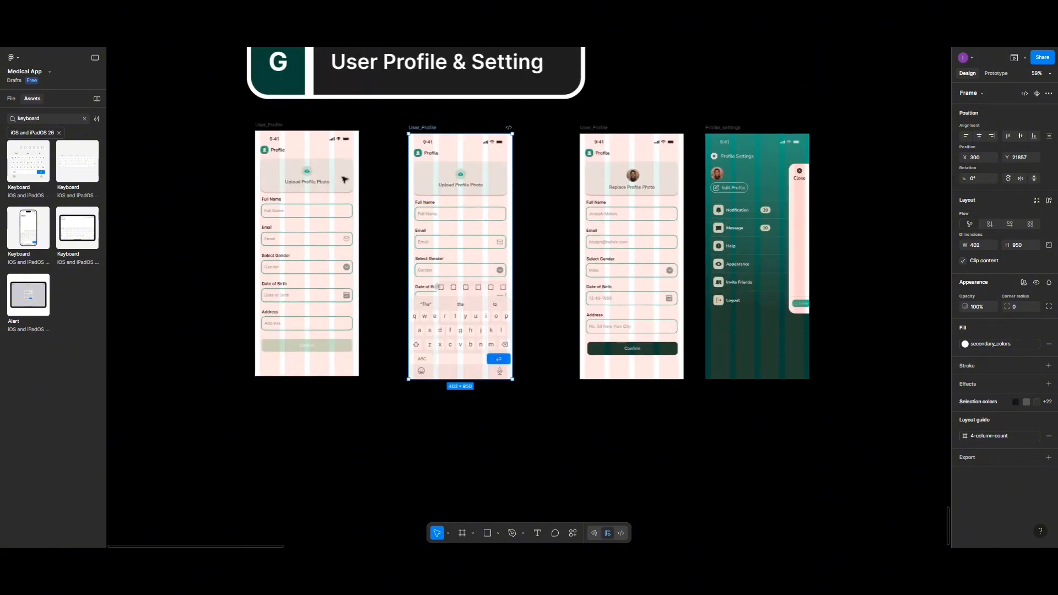
# - Align the tops of the three User_Profile screens and Profile_settings, and distribute their horizontal spacing evenly
pyautogui.click(291, 146)
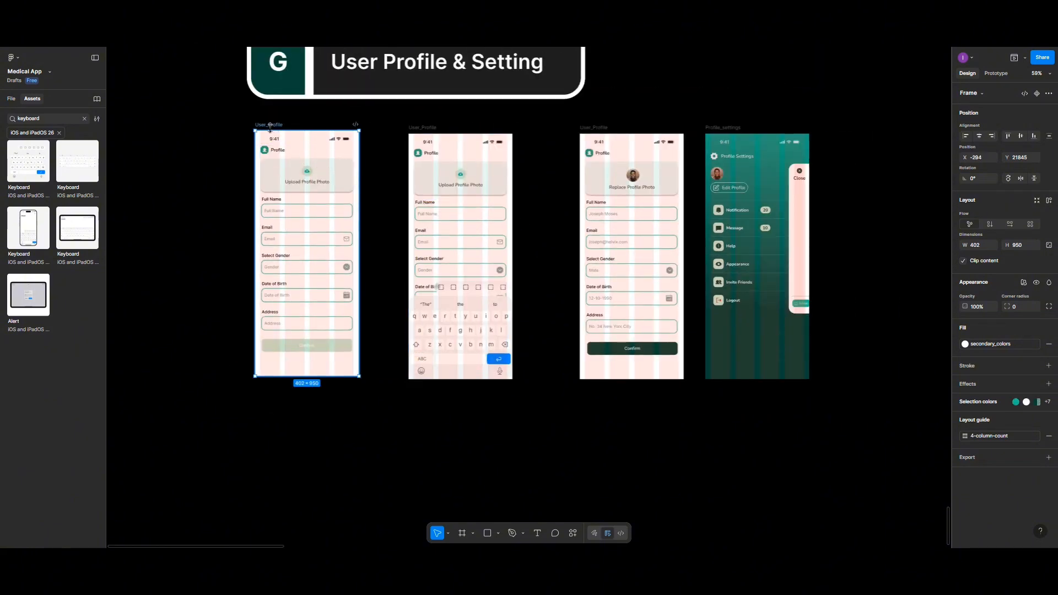
pyautogui.keyDown('shift'); pyautogui.click(426, 131); pyautogui.keyUp('shift')
pyautogui.keyDown('shift'); pyautogui.click(602, 128); pyautogui.keyUp('shift')
pyautogui.keyDown('shift'); pyautogui.click(717, 128); pyautogui.keyUp('shift')
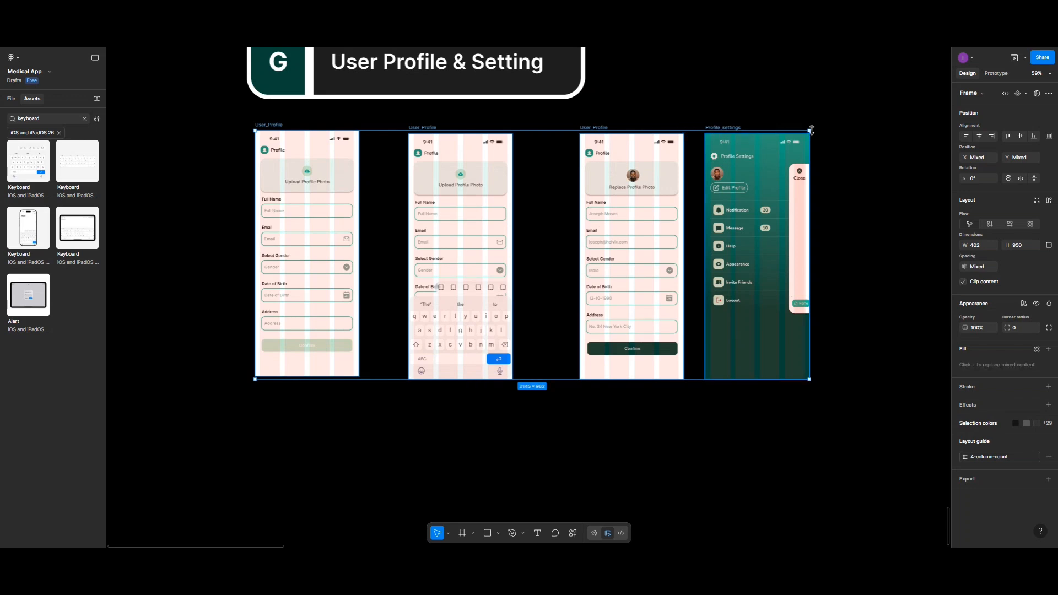
pyautogui.click(1012, 136)
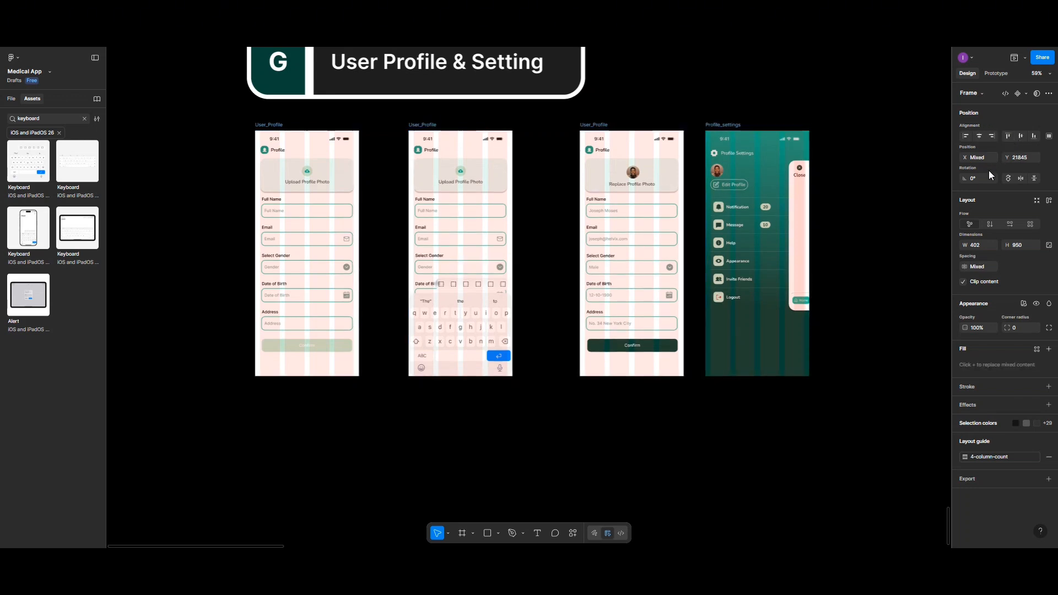
pyautogui.click(1049, 135)
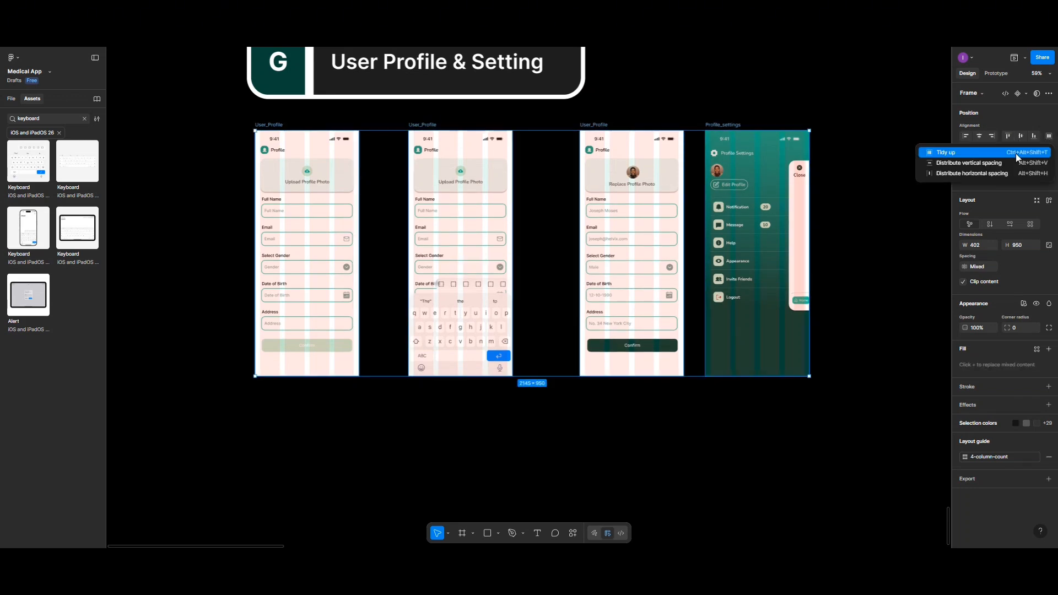
pyautogui.click(974, 172)
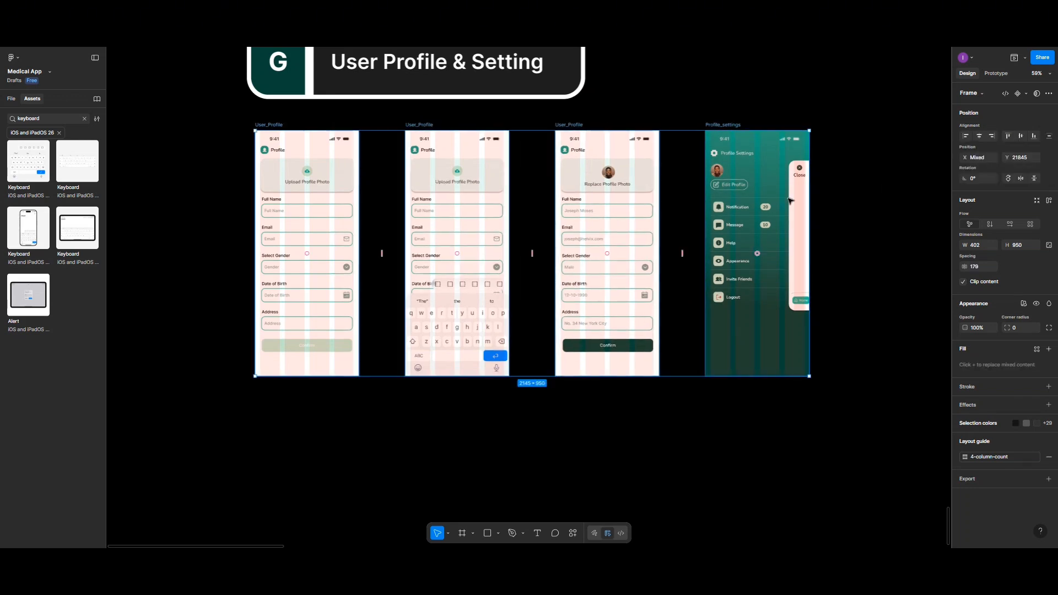
# - Preview the prototype from the empty User_Profile screen, going through the Full Name field, the keyboard and Confirm to Profile Settings
pyautogui.click(260, 126)
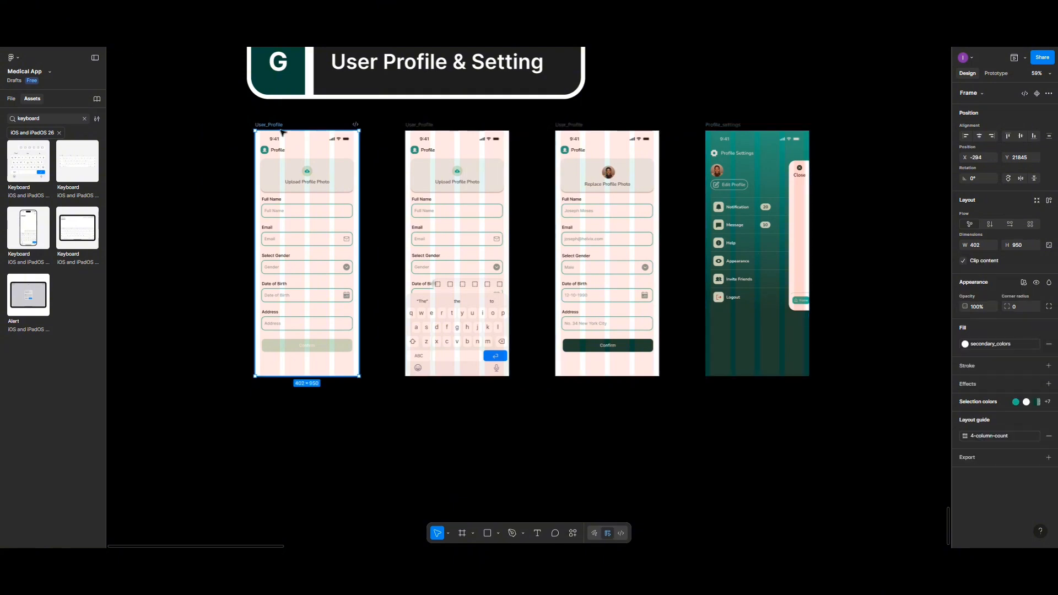
pyautogui.click(1012, 58)
pyautogui.click(211, 221)
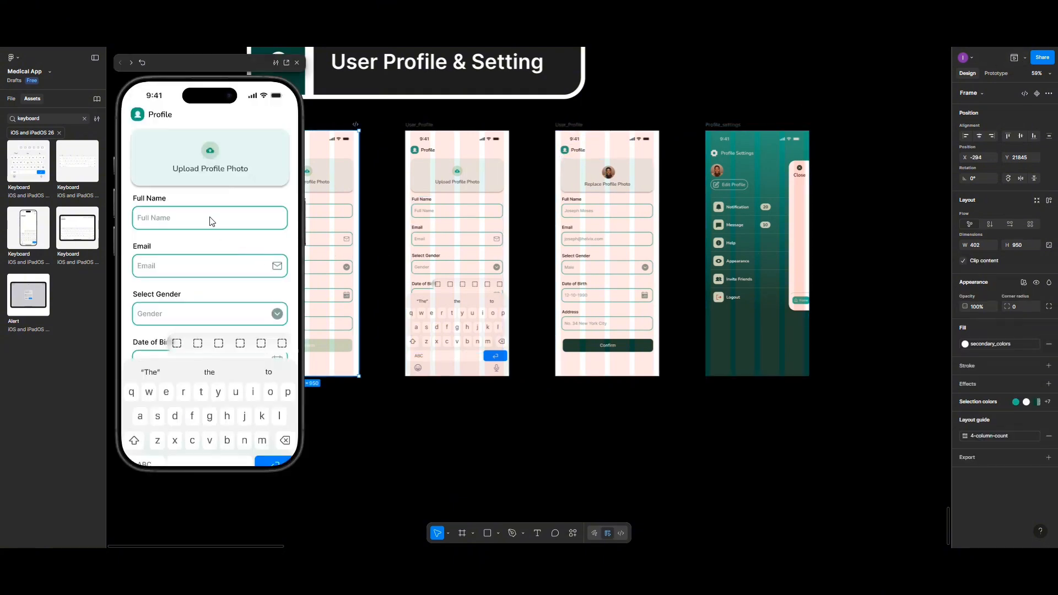
pyautogui.click(186, 401)
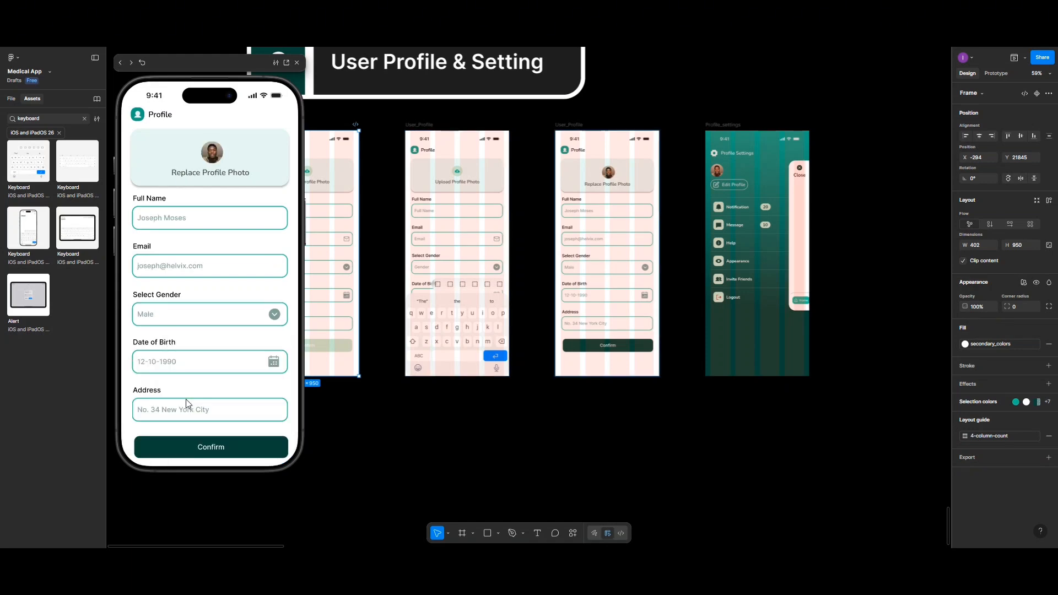
pyautogui.click(199, 445)
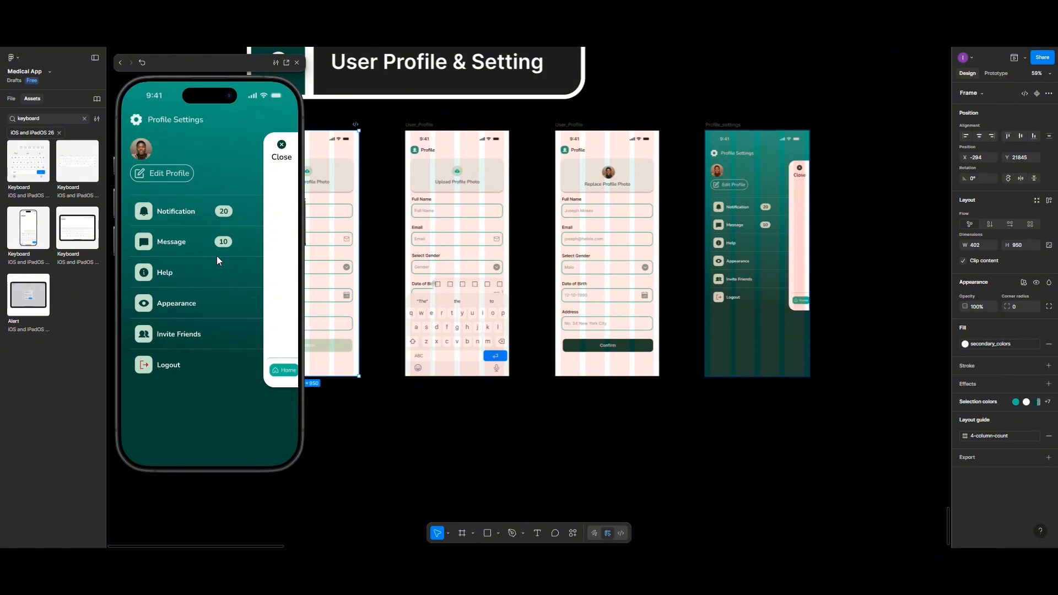
# - Test switching repeatedly between Profile Settings and the filled-in profile using Close and the Profile header, and move the preview over the middle screens
pyautogui.click(282, 148)
pyautogui.click(161, 116)
pyautogui.click(274, 153)
pyautogui.click(157, 120)
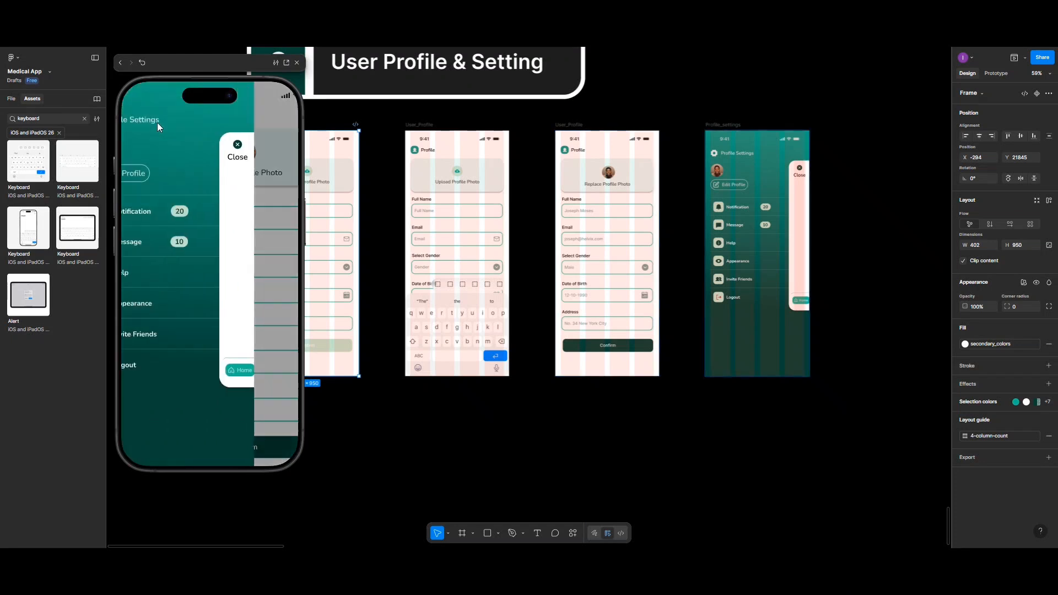
pyautogui.click(281, 146)
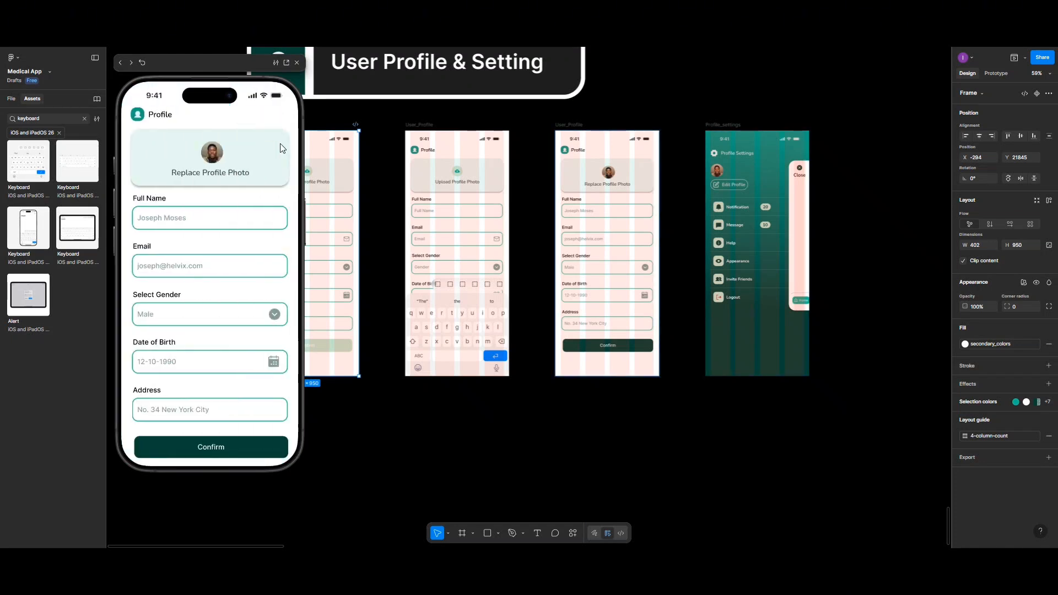
pyautogui.click(147, 123)
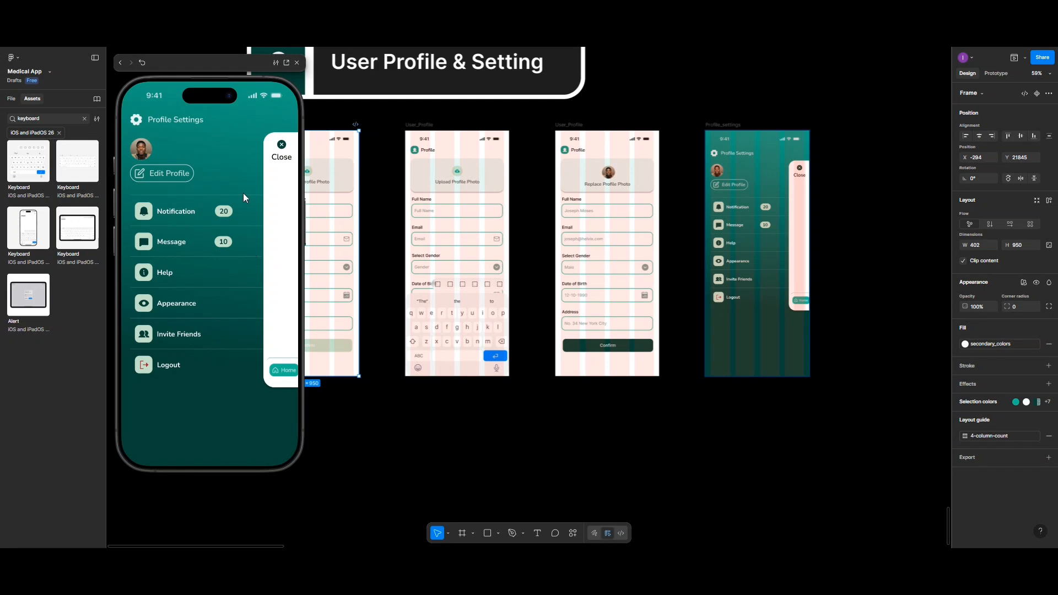
pyautogui.moveTo(236, 64); pyautogui.dragTo(503, 77)
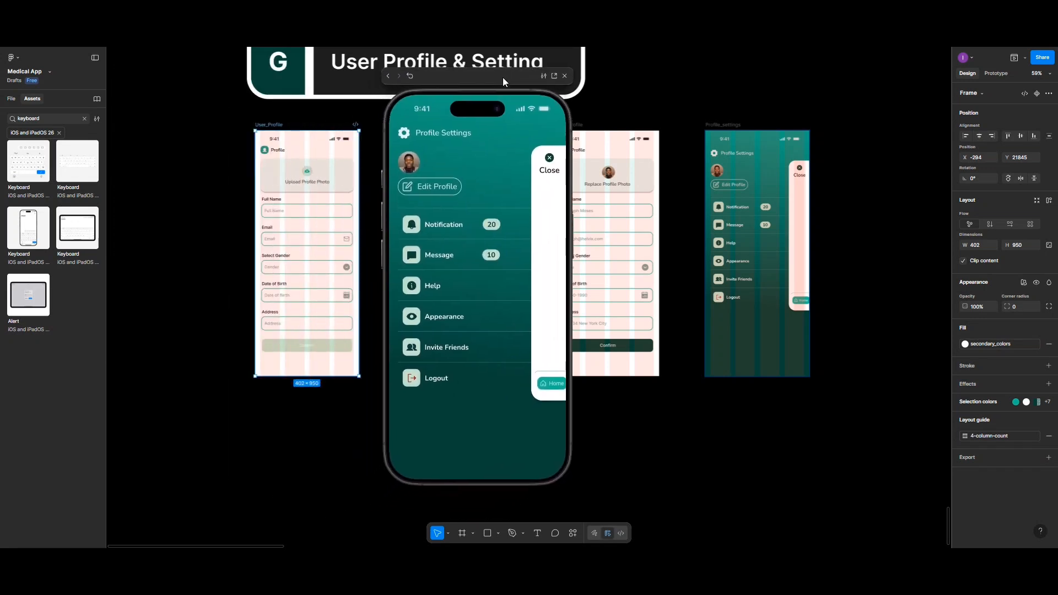